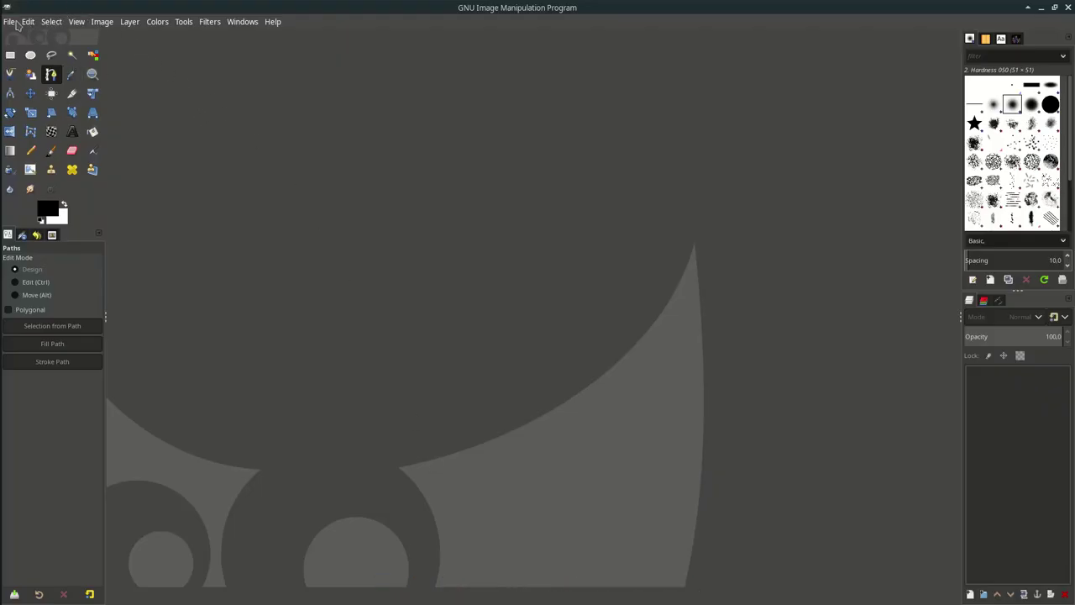
- Open the image Lewandowski.jpg and add an alpha channel to its layer
left_click(16, 24)
left_click(25, 67)
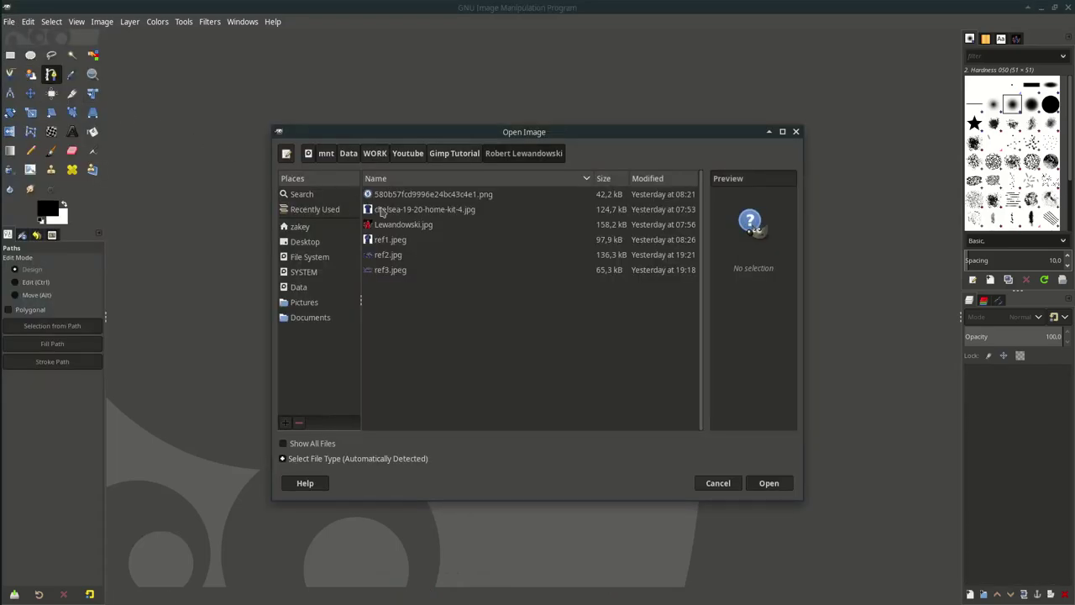
left_click(411, 225)
double_click(483, 231)
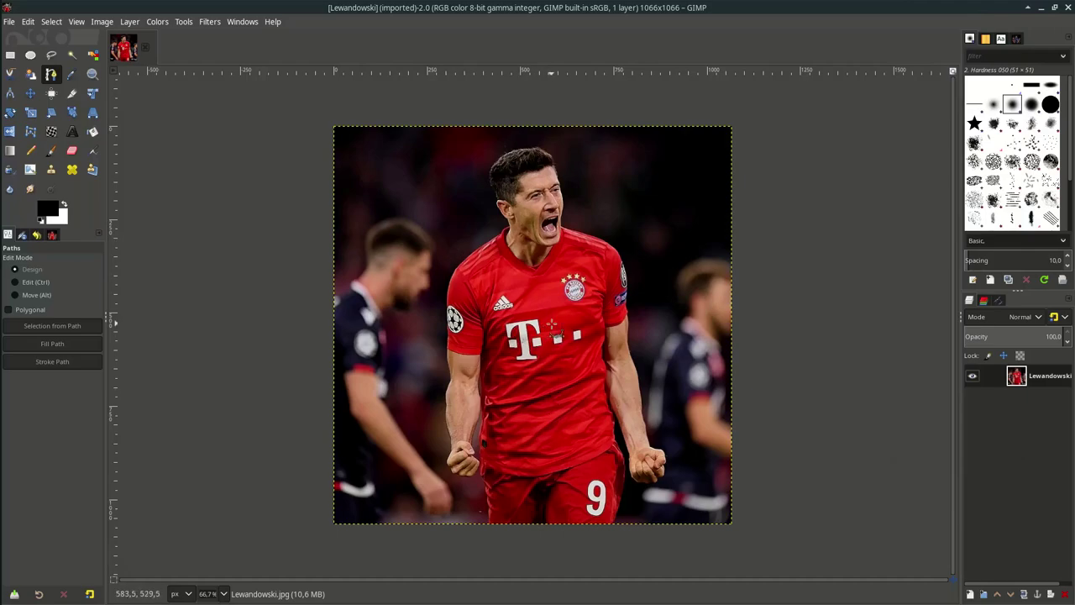
right_click(1057, 376)
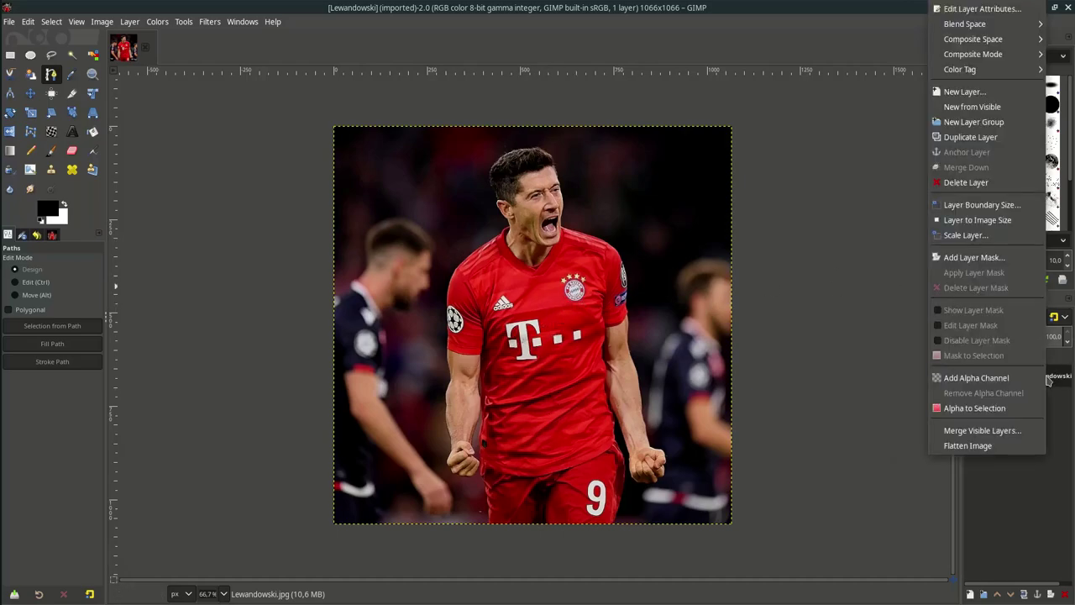
left_click(1031, 377)
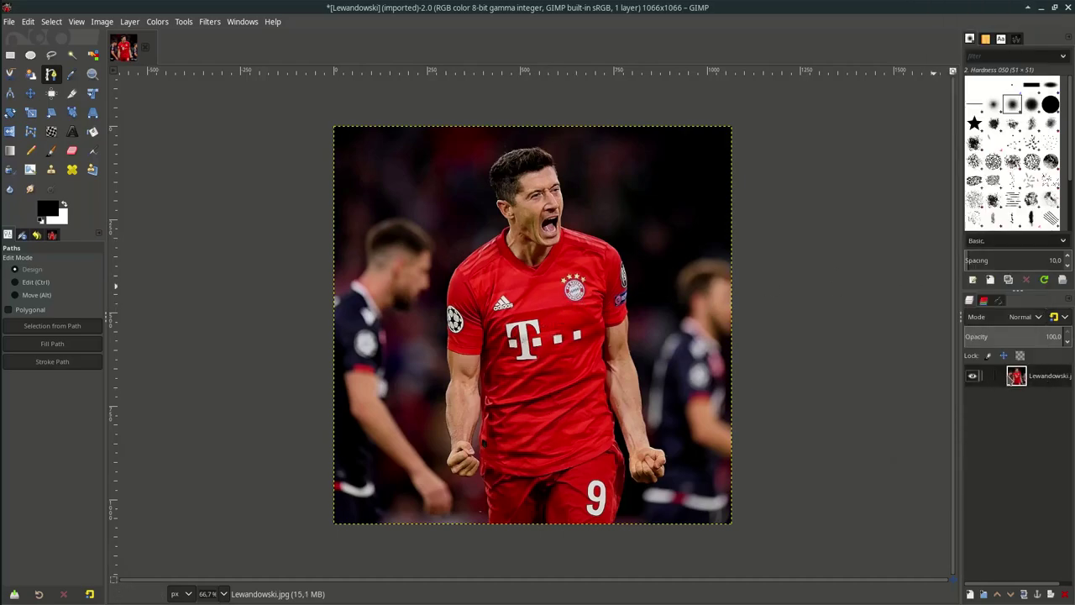
- Start a path on the player's right shoulder and trace the shirt edge up over the collar to the neck
left_click_drag(507, 309, 520, 313)
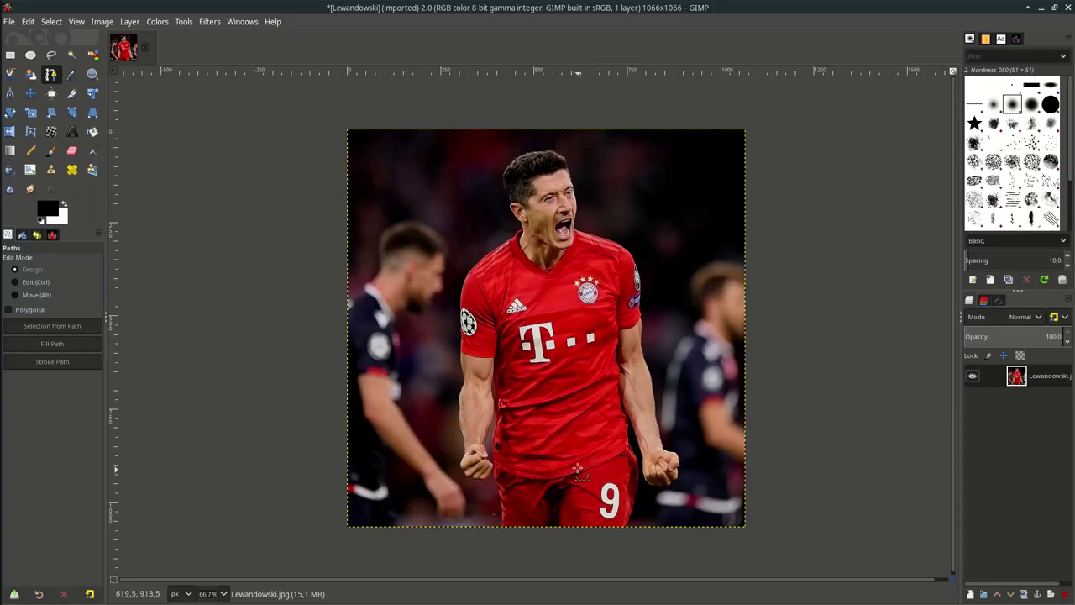
scroll(504, 268, "up", 6, "ctrl")
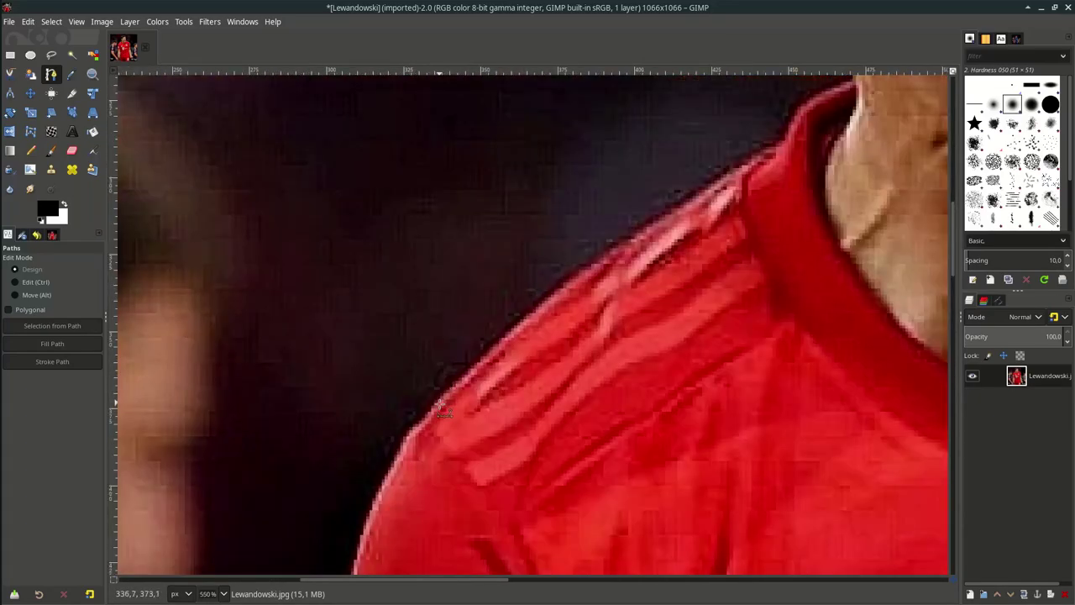
left_click(434, 415)
scroll(518, 346, "right", 1)
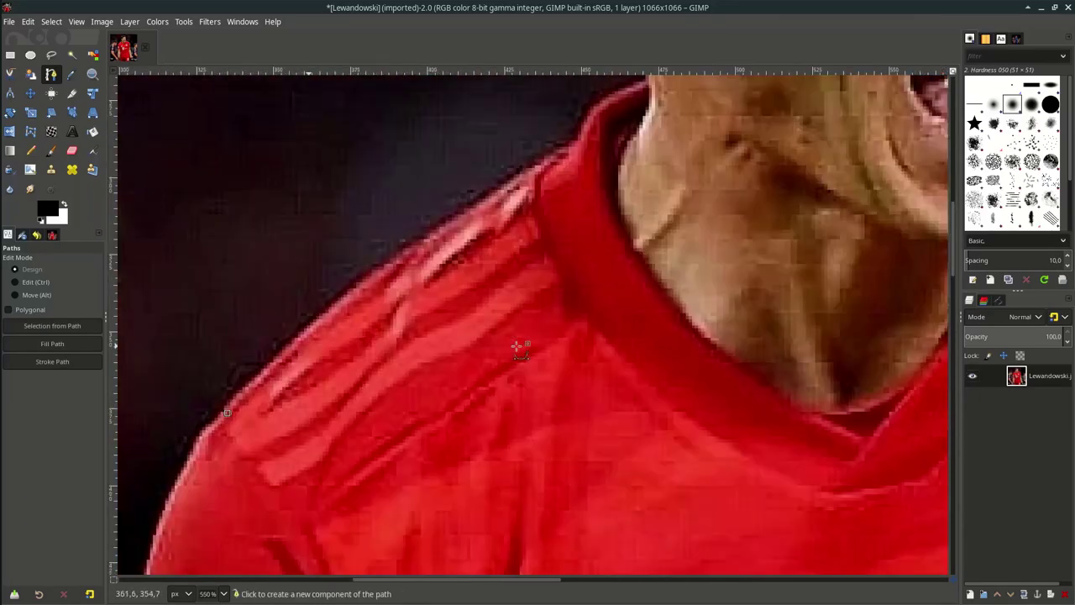
scroll(517, 346, "up", 1)
left_click_drag(454, 343, 537, 304)
left_click(574, 267)
mouse_move(613, 216)
left_mouse_down()
mouse_move(628, 210)
mouse_move(599, 227)
left_mouse_up()
left_click(647, 206)
- Continue the path around the neckline, down to the collar's V and up past the chin to the player's left shoulder
scroll(647, 228, "up", 2, "ctrl")
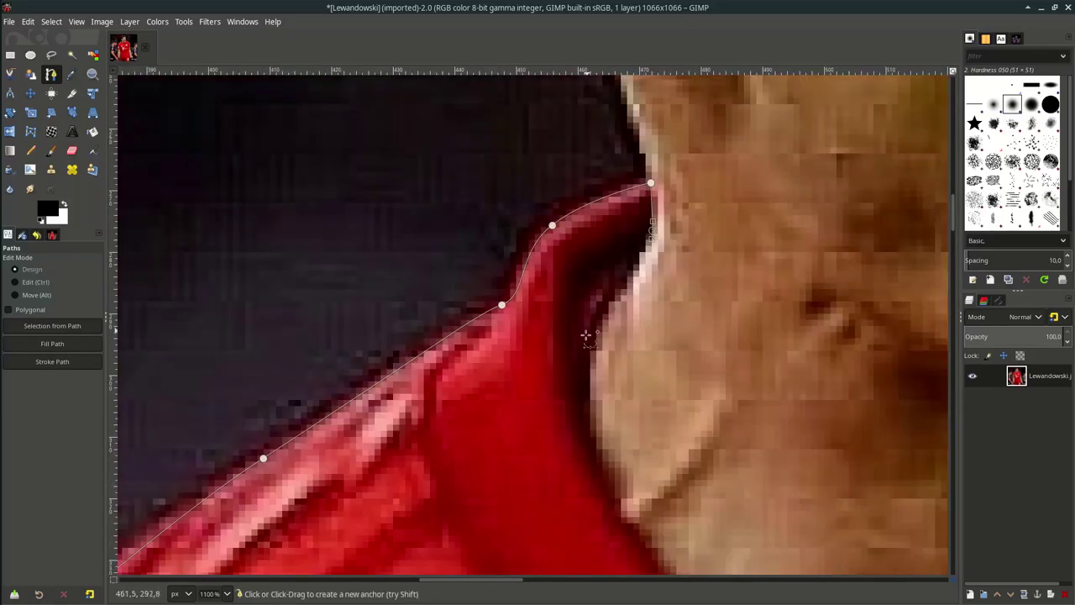
left_click(584, 355)
scroll(585, 356, "down", 2)
left_click_drag(692, 382, 775, 453)
scroll(774, 453, "right", 3)
left_click(340, 341)
left_click_drag(552, 282, 591, 198)
scroll(595, 240, "down", 1, "ctrl")
left_click(511, 176)
scroll(525, 189, "up", 1)
scroll(591, 198, "up", 1)
left_click(596, 190)
- Trace the path along the top of the player's left shoulder onto the upper sleeve
left_click_drag(760, 255, 902, 294)
scroll(607, 223, "up", 1, "ctrl")
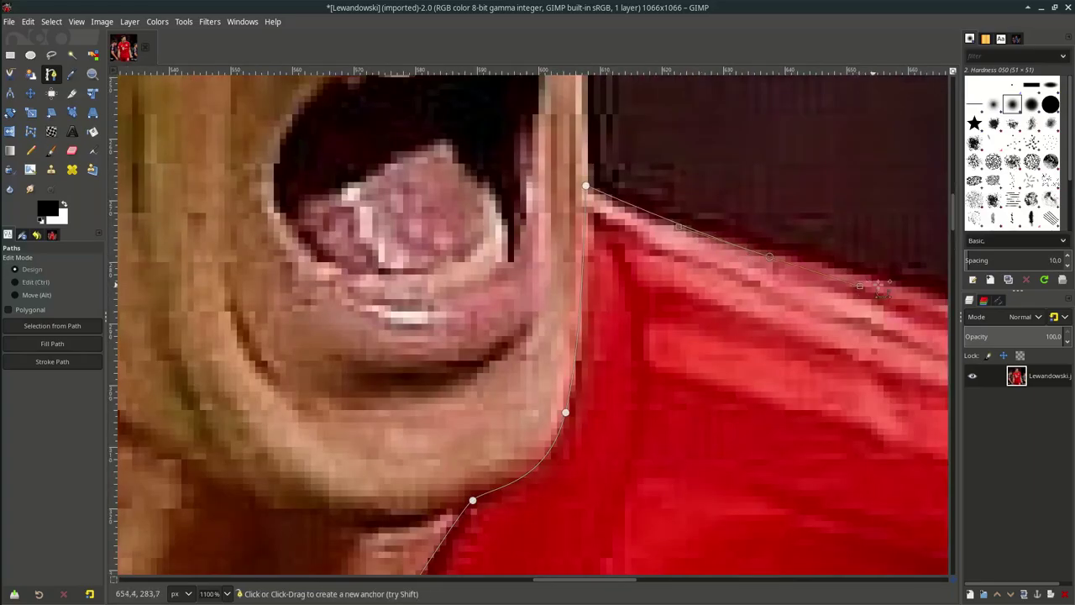
scroll(646, 341, "right", 3)
scroll(646, 341, "down", 2, "ctrl")
left_click_drag(684, 397, 747, 445)
scroll(791, 471, "up", 1, "ctrl")
scroll(816, 352, "down", 2)
left_click_drag(824, 365, 865, 495)
- Extend the path down the left sleeve's outer edge and along its hem to the armpit
scroll(874, 470, "down", 3)
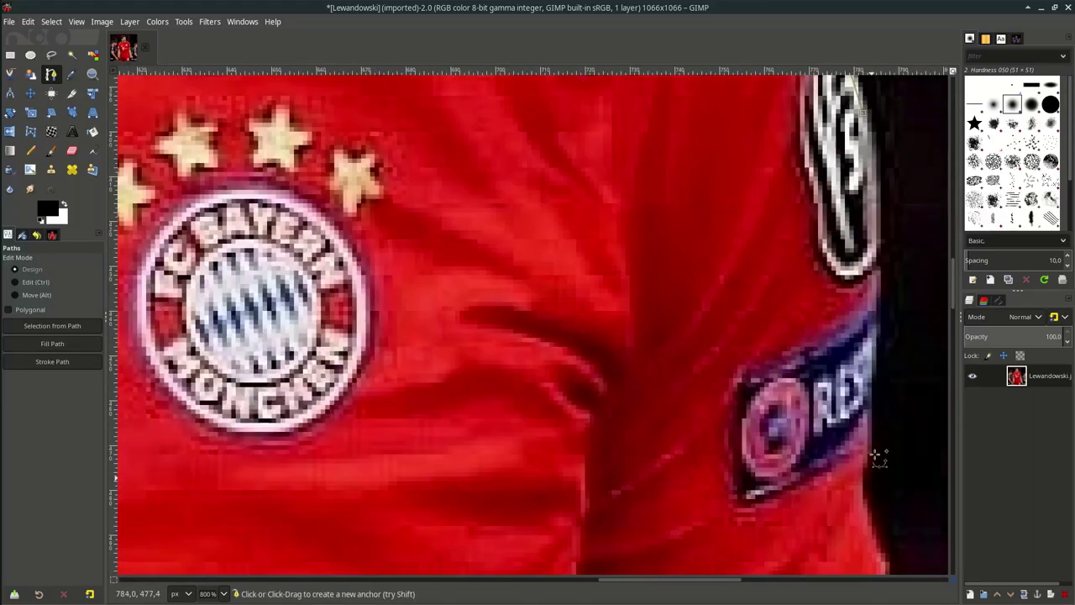
left_click(877, 357)
scroll(882, 294, "up", 1)
scroll(851, 258, "down", 2, "ctrl")
left_click_drag(851, 250, 855, 247)
scroll(863, 246, "up", 2, "ctrl")
scroll(840, 246, "down", 10)
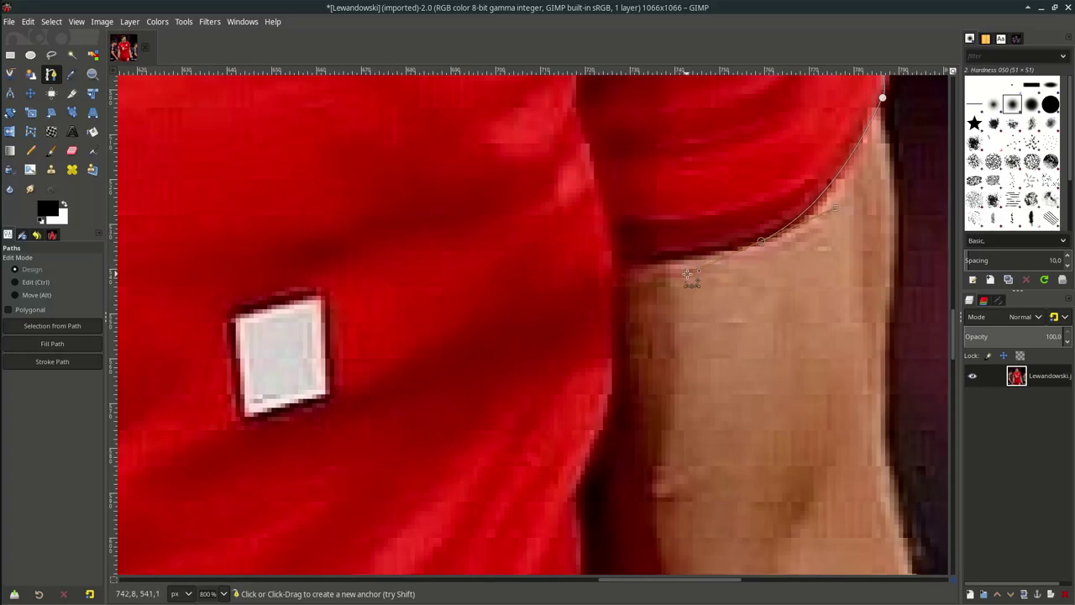
left_click(619, 262)
- Trace the path from the left armpit down the upper side of the shirt beside the arm
scroll(622, 260, "down", 5, "ctrl")
scroll(622, 277, "up", 6, "ctrl")
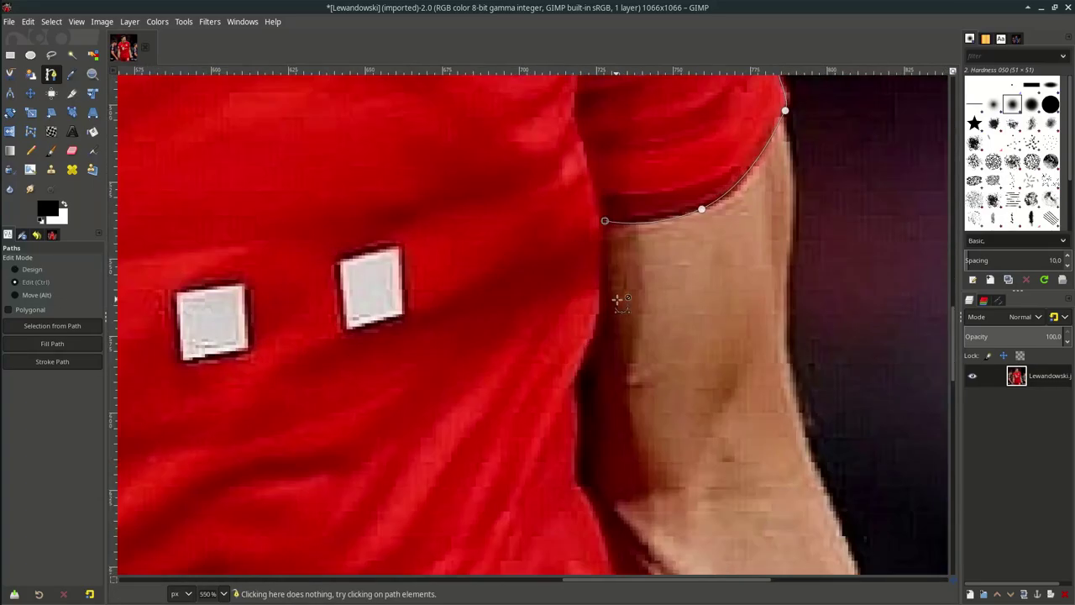
left_click_drag(607, 416, 605, 428)
scroll(603, 411, "down", 4, "ctrl")
scroll(592, 378, "up", 4, "ctrl")
scroll(594, 385, "down", 5)
left_click(633, 361)
left_click_drag(660, 399, 659, 453)
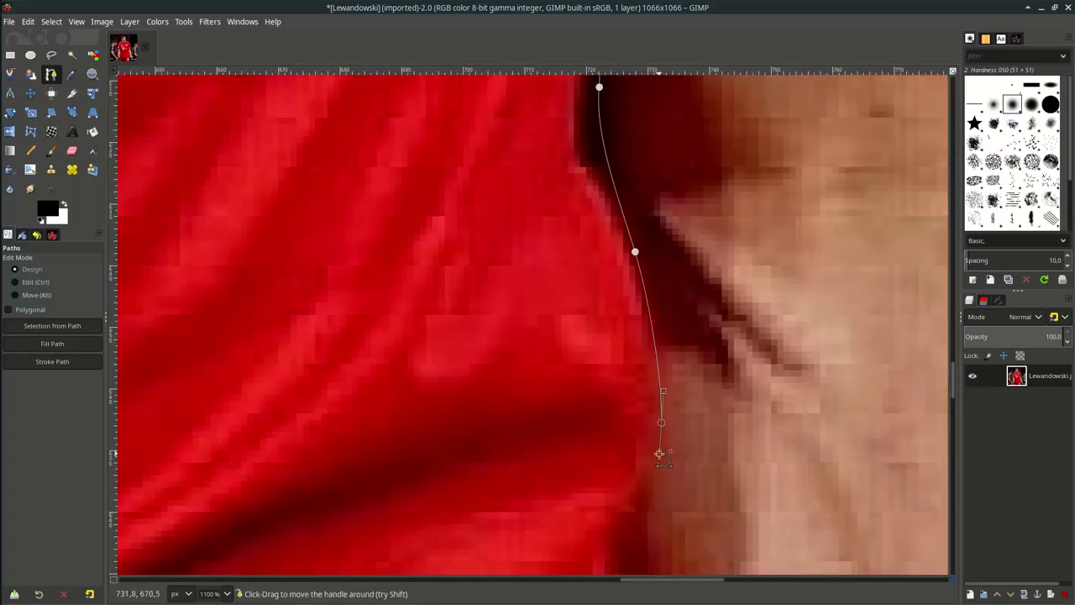
- Continue the path down the lower side of the shirt toward the shorts on the player's left
scroll(660, 453, "down", 2, "ctrl")
left_click(634, 293)
left_click_drag(658, 283, 660, 319)
left_click(680, 354)
left_click_drag(715, 378, 715, 420)
scroll(714, 416, "down", 2)
left_click(689, 290)
left_click(710, 382)
- Trace the path along the outer edge of the shorts beside the number 9 down to the photo's lower edge
scroll(735, 425, "down", 2)
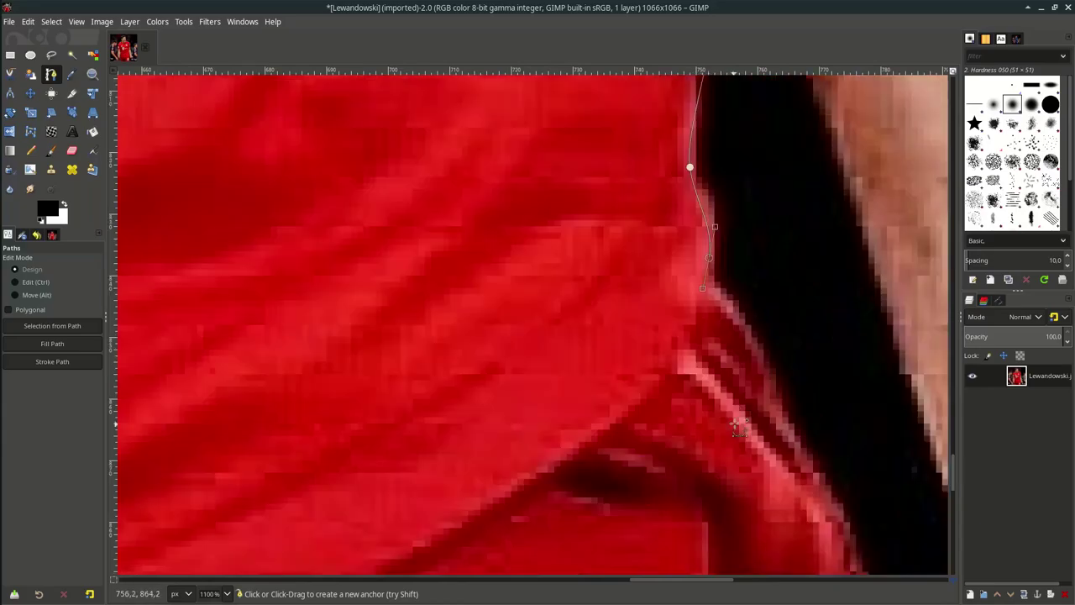
left_click(768, 247)
left_click_drag(846, 387, 854, 405)
scroll(756, 336, "up", 2)
scroll(781, 294, "down", 4)
scroll(882, 302, "down", 2, "ctrl")
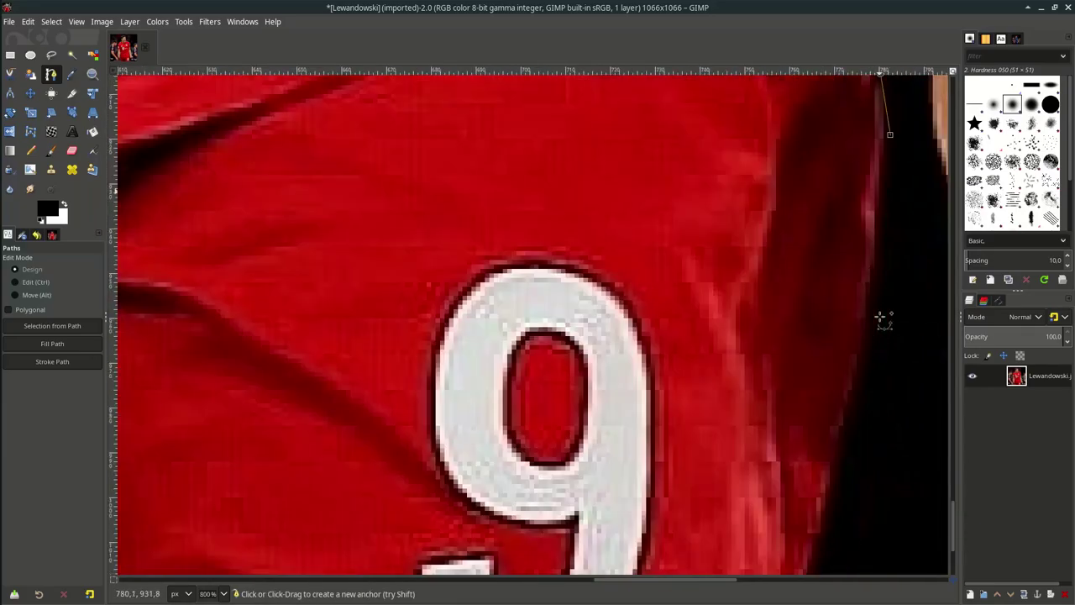
scroll(878, 252, "up", 1, "ctrl")
left_click_drag(880, 198, 890, 259)
scroll(881, 223, "down", 5)
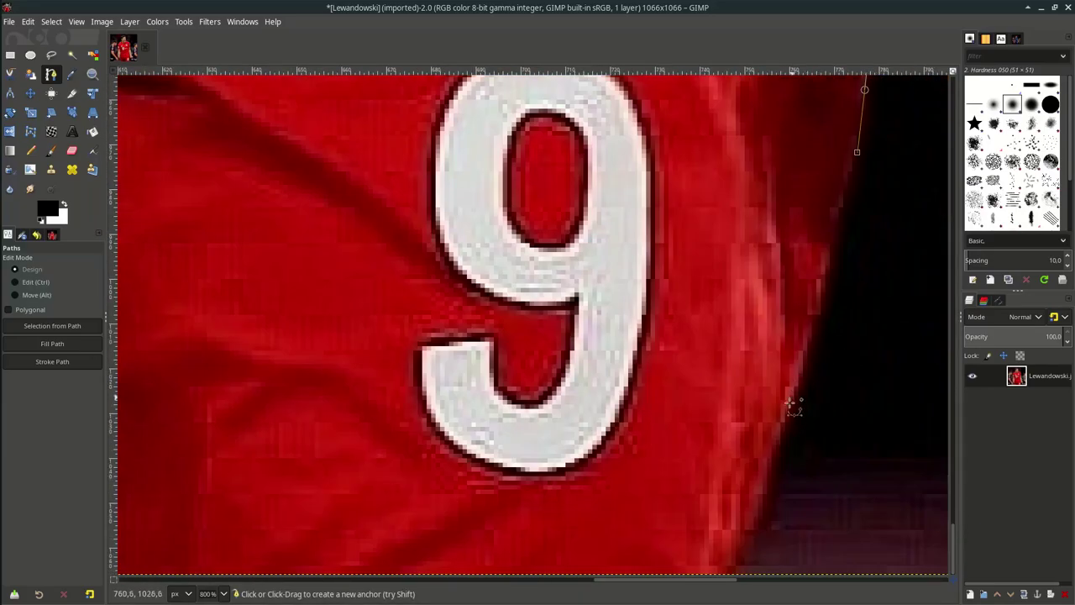
left_click(739, 564)
- Carry the path across below the shorts and start tracing up their edge on the player's right side
scroll(739, 554, "down", 7, "ctrl")
scroll(592, 456, "up", 5, "ctrl")
left_click(591, 460)
scroll(591, 453, "up", 3, "ctrl")
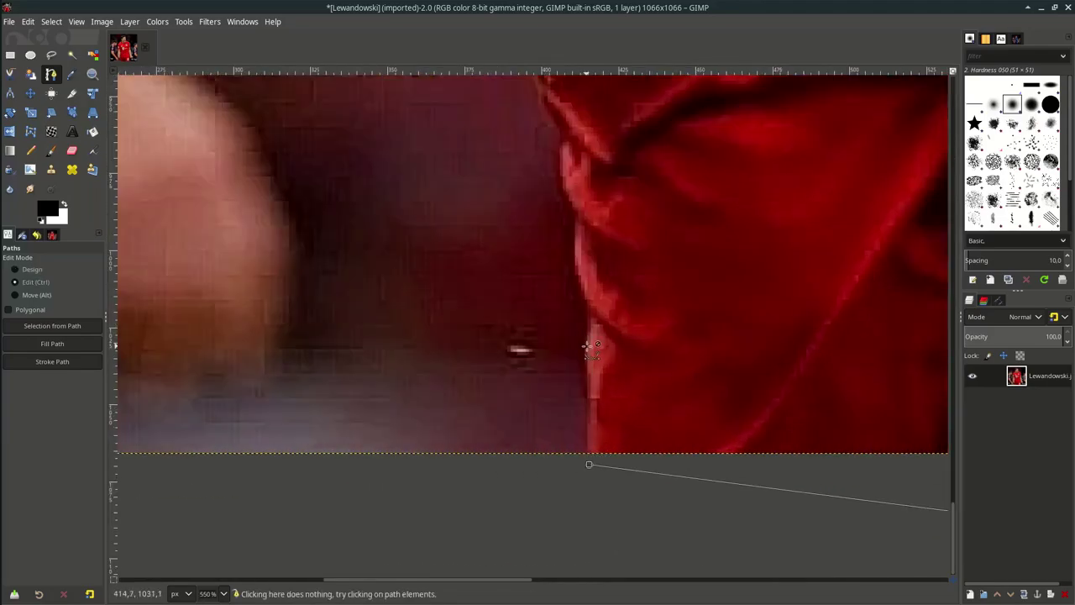
left_click(589, 345)
left_click(599, 403)
left_click(564, 294)
- Trace the path up the shorts and lower shirt edge past the player's right fist and forearm
scroll(565, 297, "up", 5)
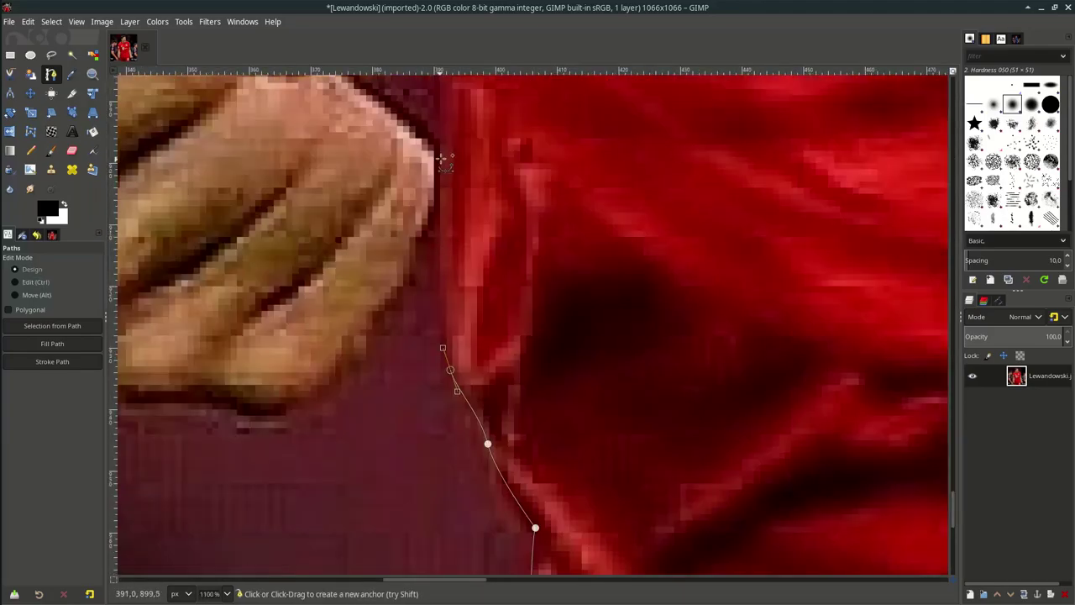
scroll(459, 383, "down", 2, "ctrl")
scroll(457, 382, "down", 2)
left_click_drag(432, 231, 427, 205)
scroll(430, 206, "up", 4)
left_click_drag(461, 308, 463, 282)
left_click_drag(455, 169, 456, 144)
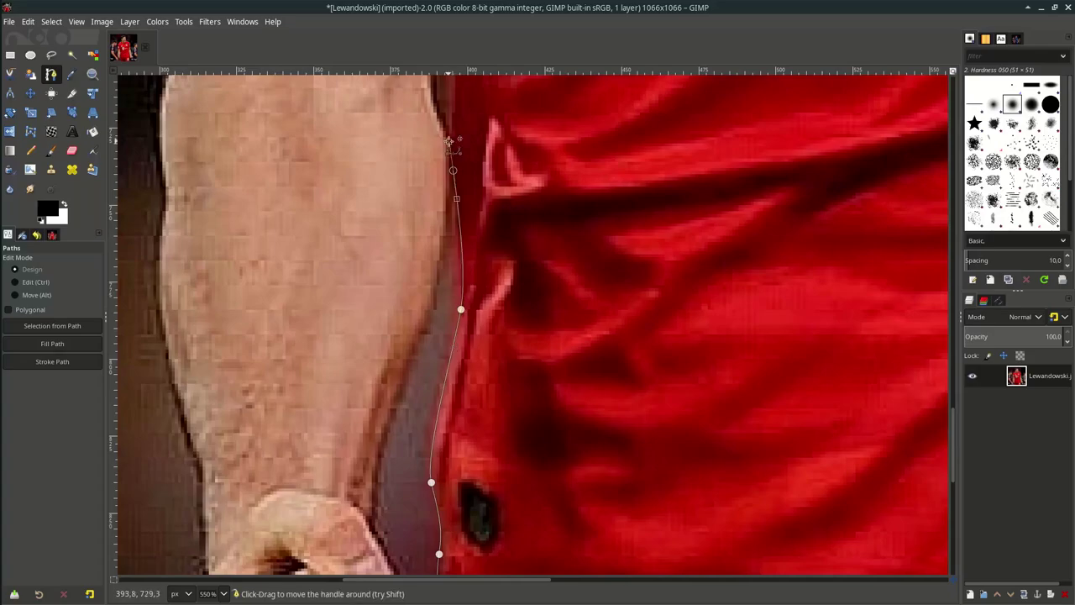
- Continue the path up the shirt's side beside the right arm to the armpit
scroll(456, 144, "up", 4)
left_click_drag(455, 293, 454, 258)
scroll(454, 259, "down", 3, "ctrl")
scroll(454, 258, "up", 3, "ctrl")
left_click(442, 191)
scroll(445, 201, "up", 5)
left_click(444, 271)
scroll(352, 283, "up", 2, "ctrl")
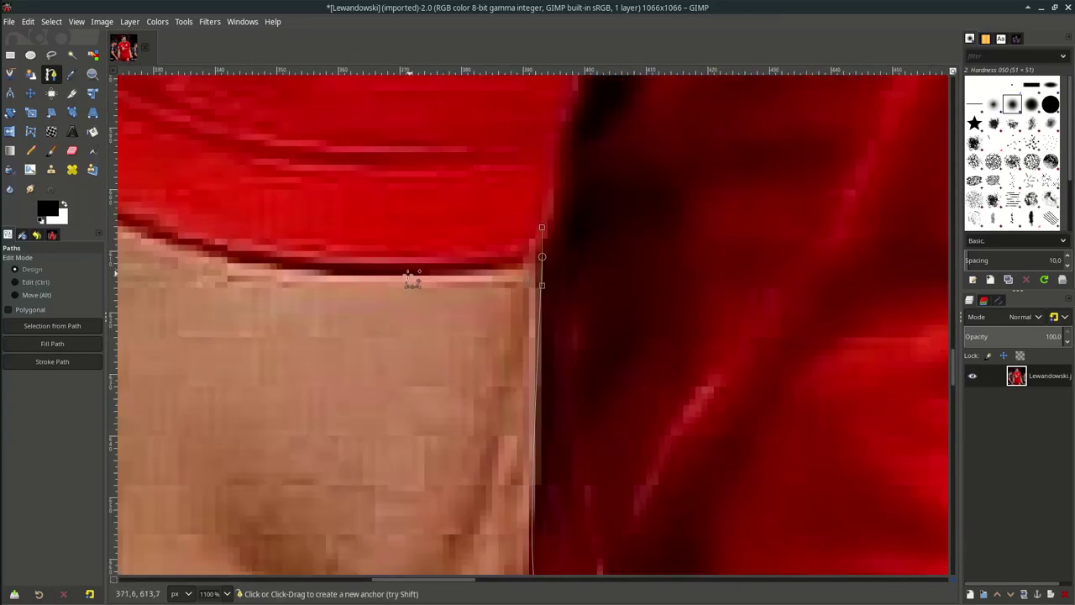
- Trace the path along the right sleeve's hem to its outer edge
left_click(408, 273)
scroll(387, 398, "up", 8)
scroll(387, 399, "left", 3)
scroll(386, 398, "down", 5)
left_click(412, 296)
- Extend the path up the right sleeve's outer edge past the star-ball badge
scroll(412, 297, "down", 1, "ctrl")
scroll(413, 299, "up", 6)
left_click_drag(421, 483, 421, 454)
scroll(422, 454, "up", 2)
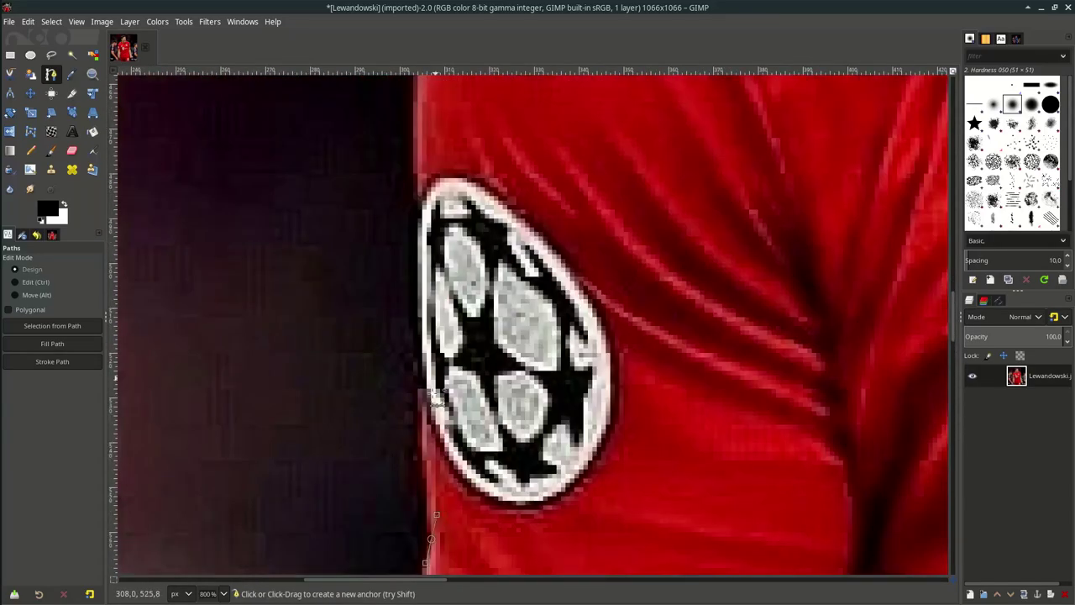
left_click_drag(422, 411, 422, 382)
scroll(422, 382, "up", 2)
left_click_drag(418, 338, 414, 304)
scroll(415, 304, "up", 6)
left_click_drag(490, 306, 558, 205)
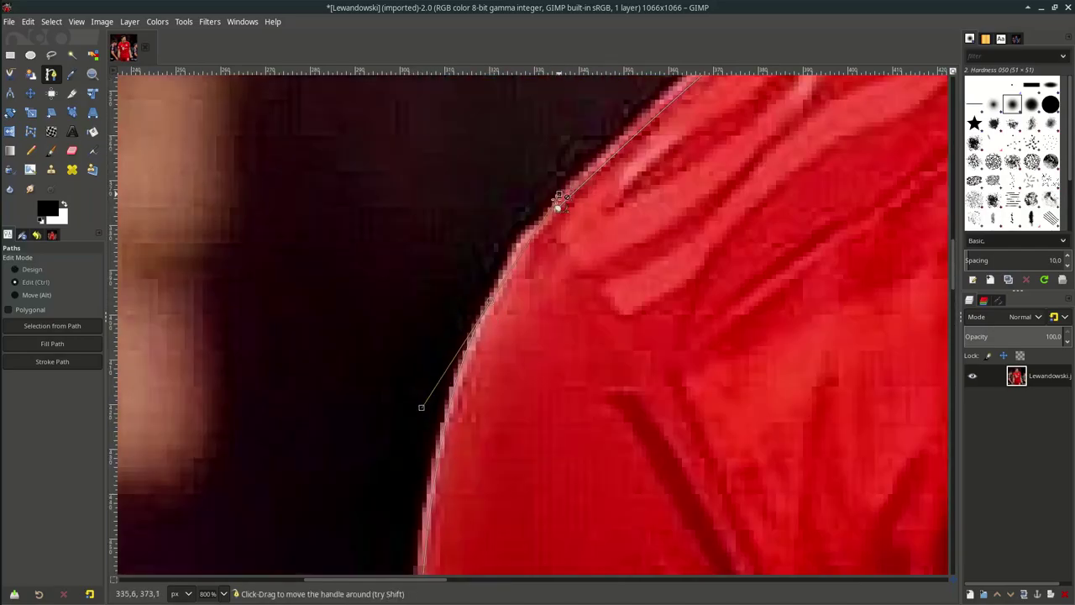
key("ctrl+z")
- Trace the remaining upper right sleeve with curved anchors up to the path's starting point on the shoulder
scroll(418, 325, "down", 4)
left_click_drag(419, 316, 421, 285)
scroll(423, 284, "up", 2)
left_click_drag(462, 228, 485, 192)
scroll(485, 192, "up", 2)
left_click_drag(532, 229, 544, 220)
scroll(595, 277, "down", 6, "ctrl")
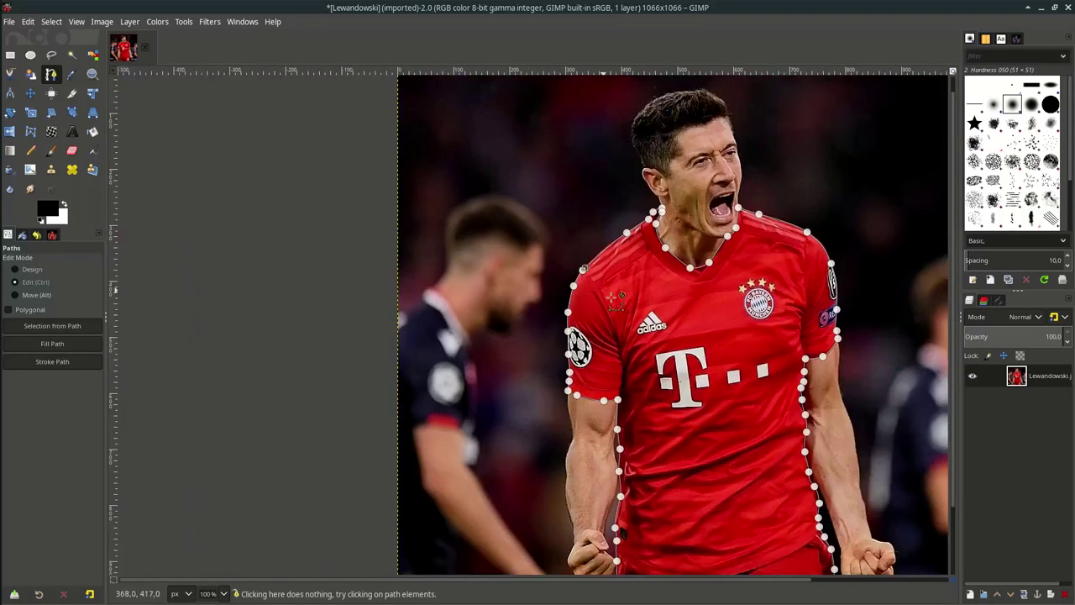
- Close the path at its starting anchor on the right shoulder and convert it into a selection
scroll(672, 261, "up", 3, "ctrl")
scroll(408, 259, "up", 3, "ctrl")
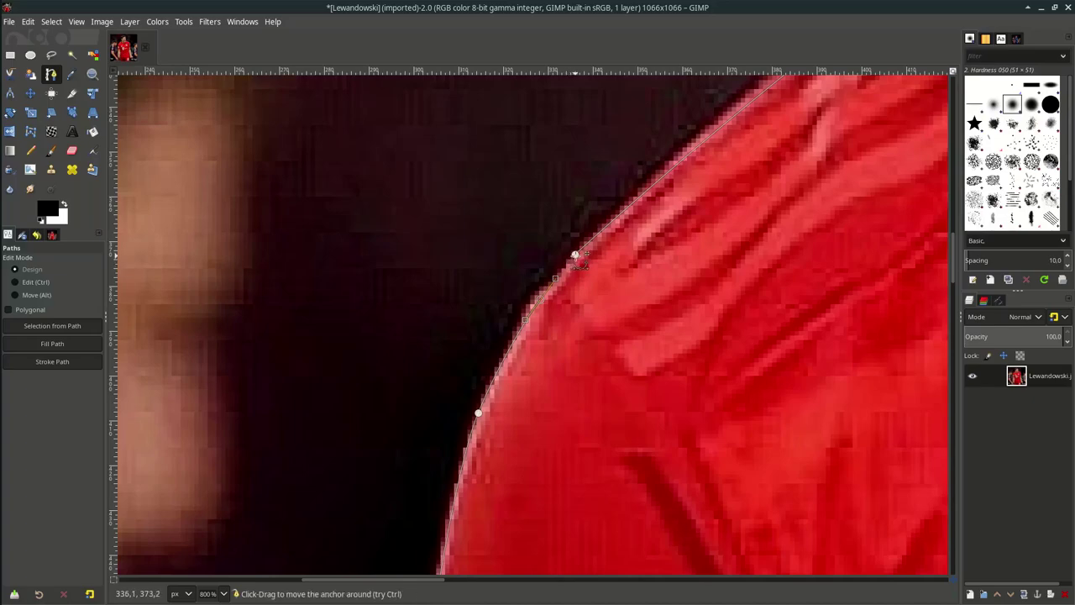
key("ctrl")
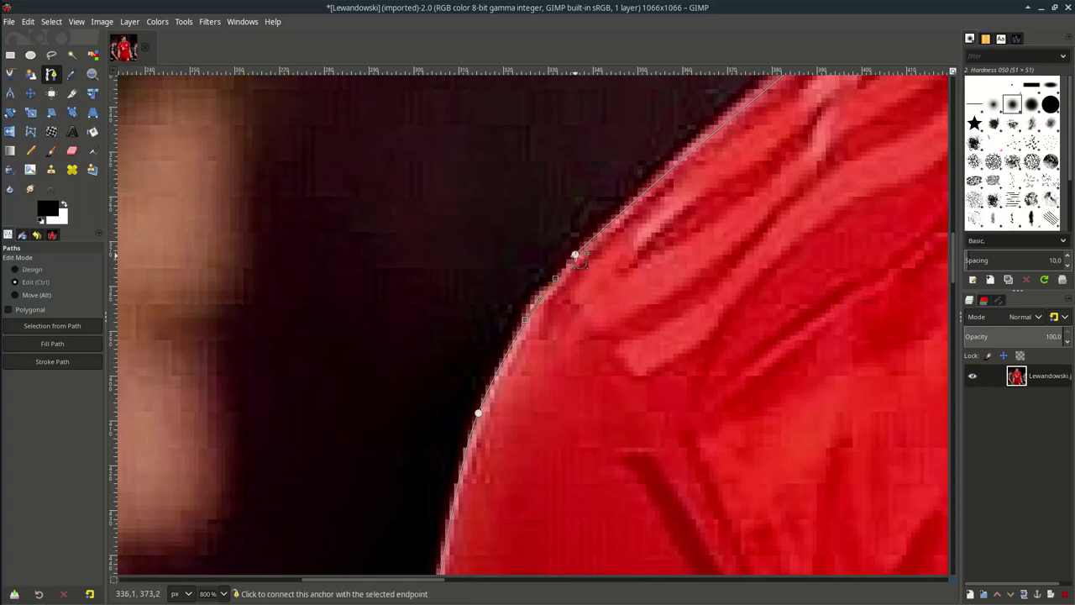
scroll(619, 341, "down", 2, "ctrl")
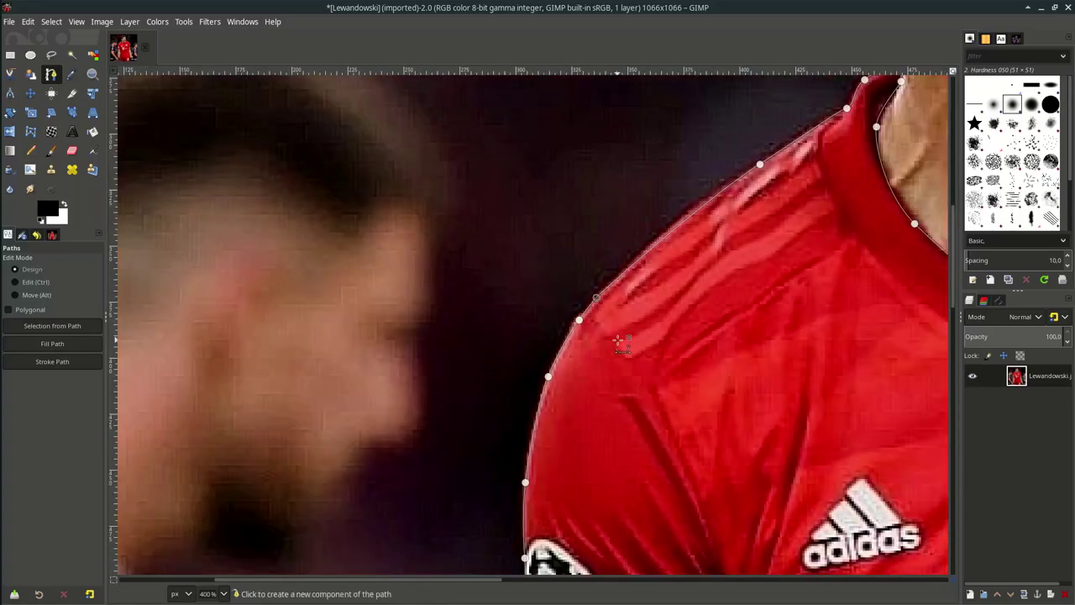
scroll(619, 340, "down", 4)
- Copy the selected jersey and shorts and paste them as a new layer
key("ctrl+c")
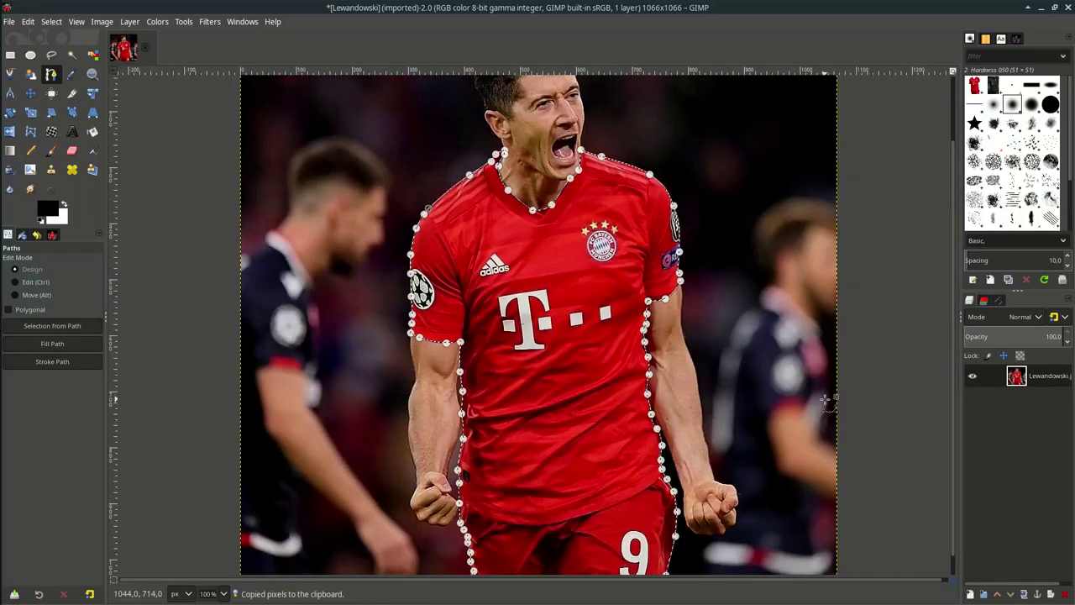
key("ctrl")
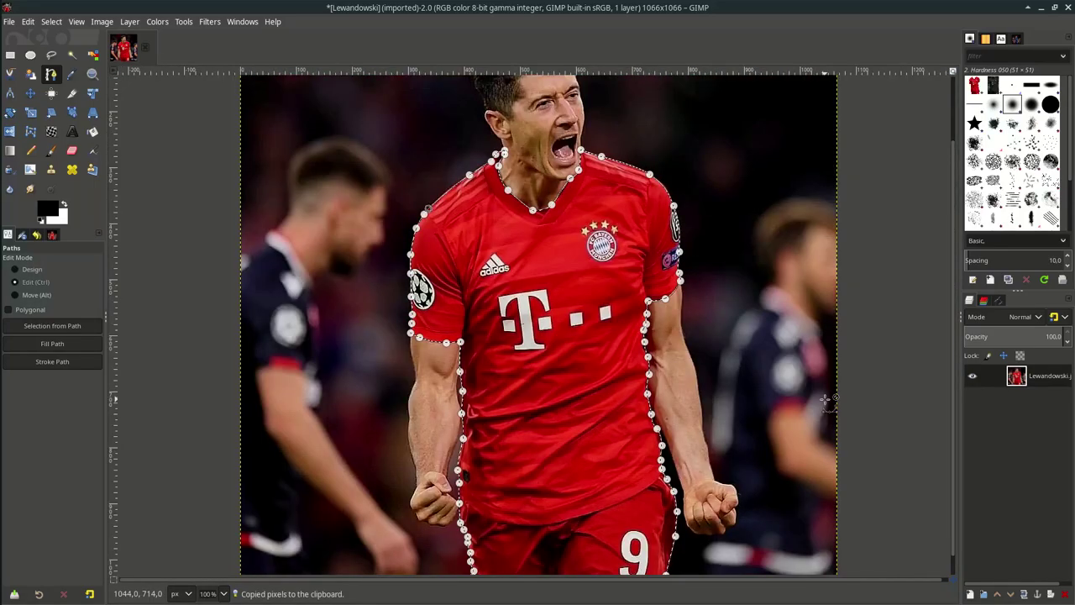
key("ctrl+v")
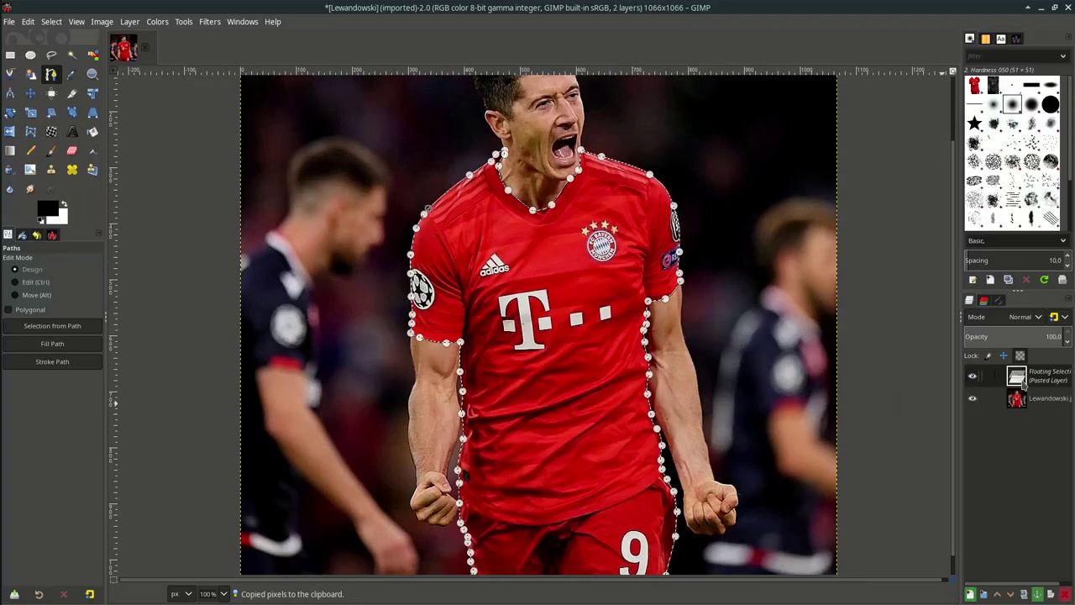
left_click(970, 593)
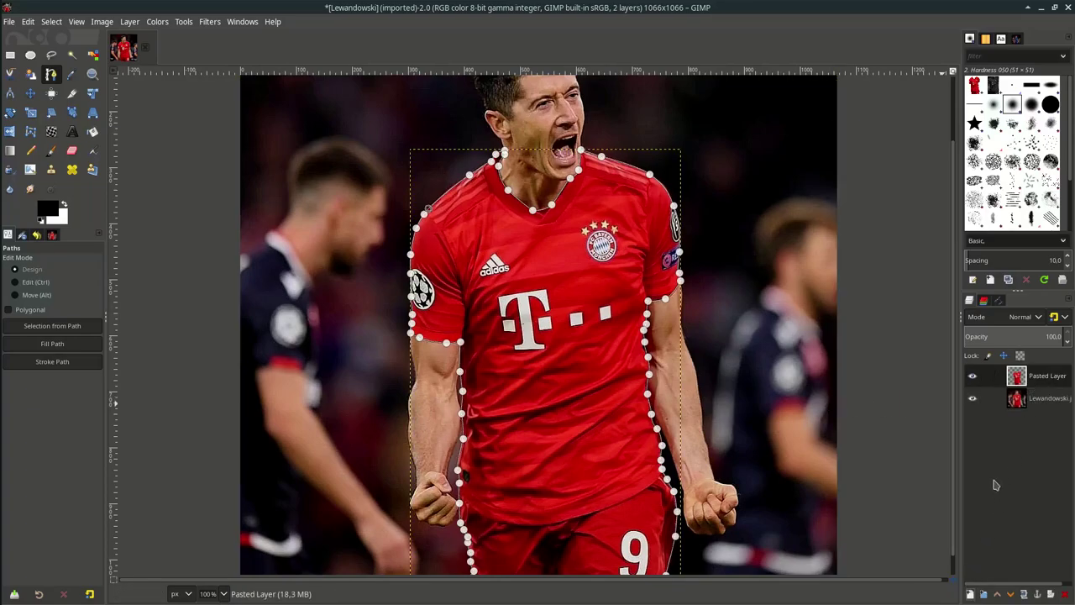
- Hide the original photo layer to check the jersey cutout, and show it again
left_click(1018, 402)
left_click(973, 399)
scroll(750, 377, "down", 1)
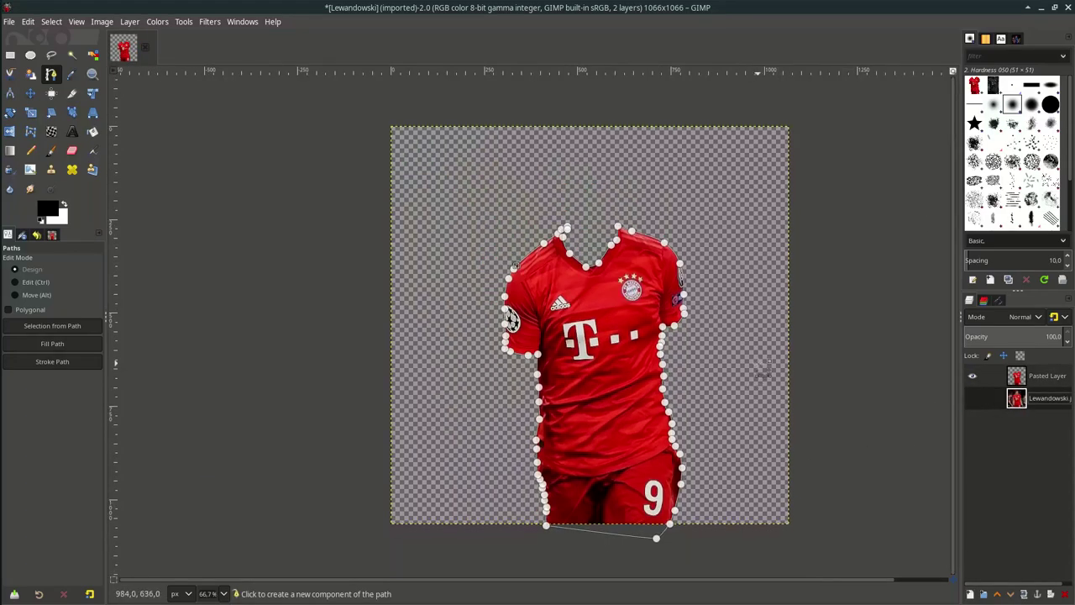
left_click(971, 398)
- Rename the pasted layer as Jersey, switch to the Move tool and make the Lewandowski.jpg layer active
double_click(1041, 380)
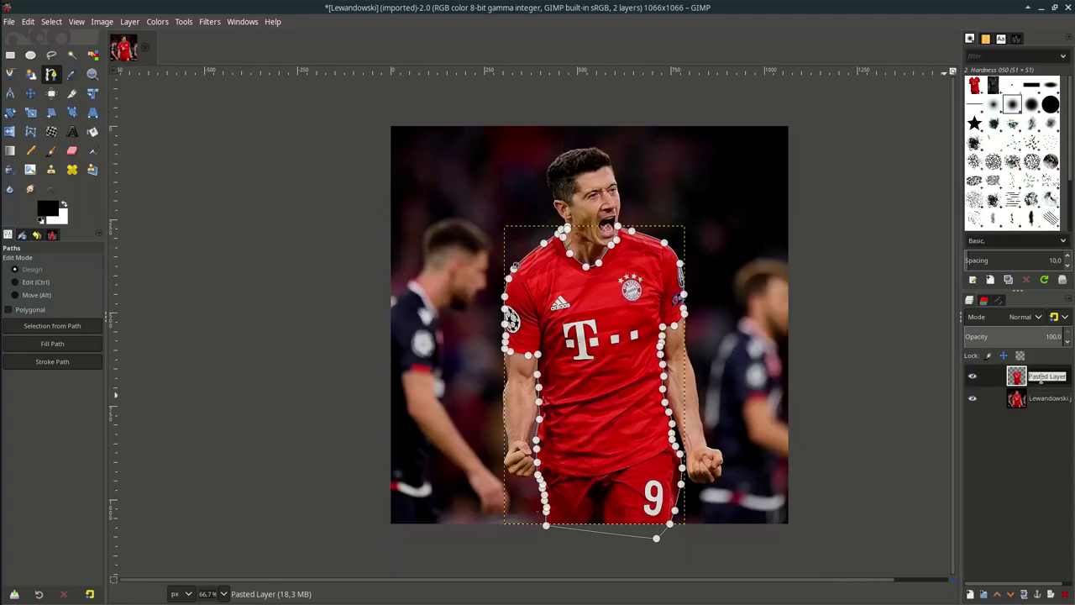
type("Jersey")
key("Return")
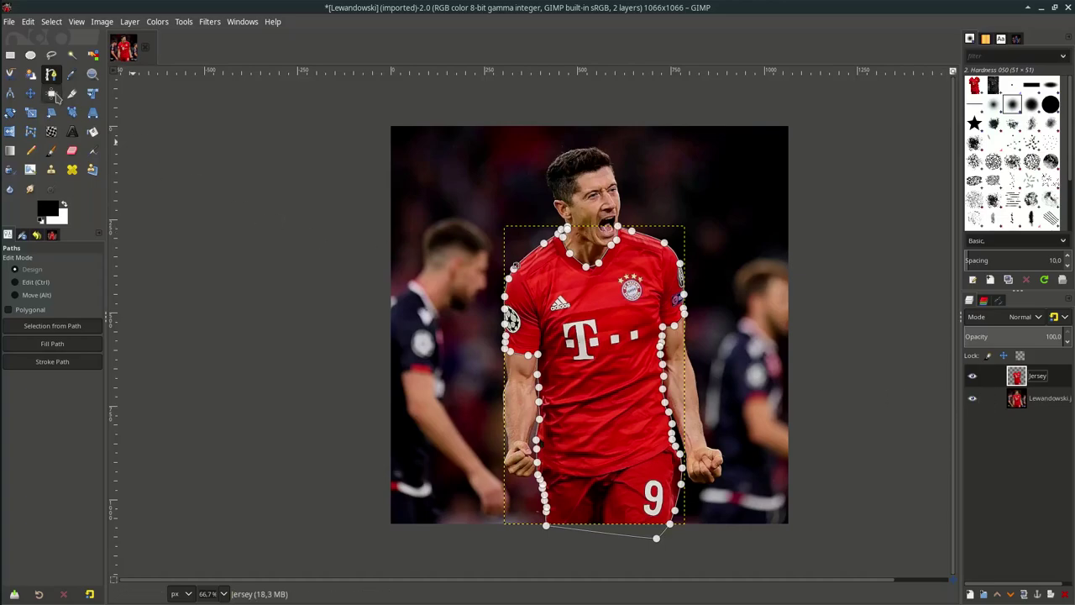
key("m")
left_click(1031, 398)
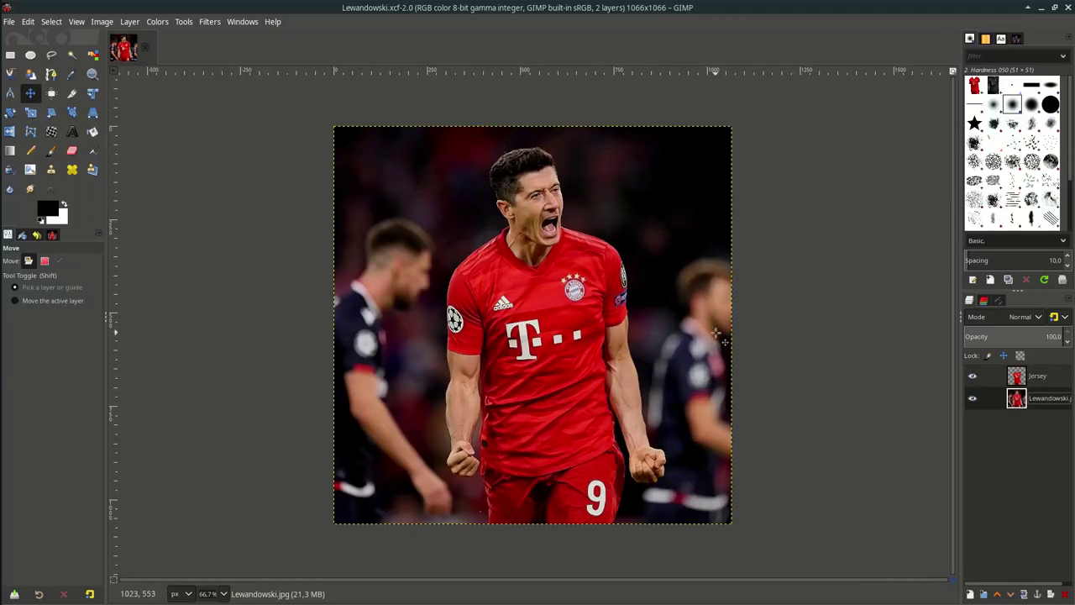
- Open ref1.jpeg, the blue Chelsea jersey reference, as a new layer in the photo
left_click(10, 23)
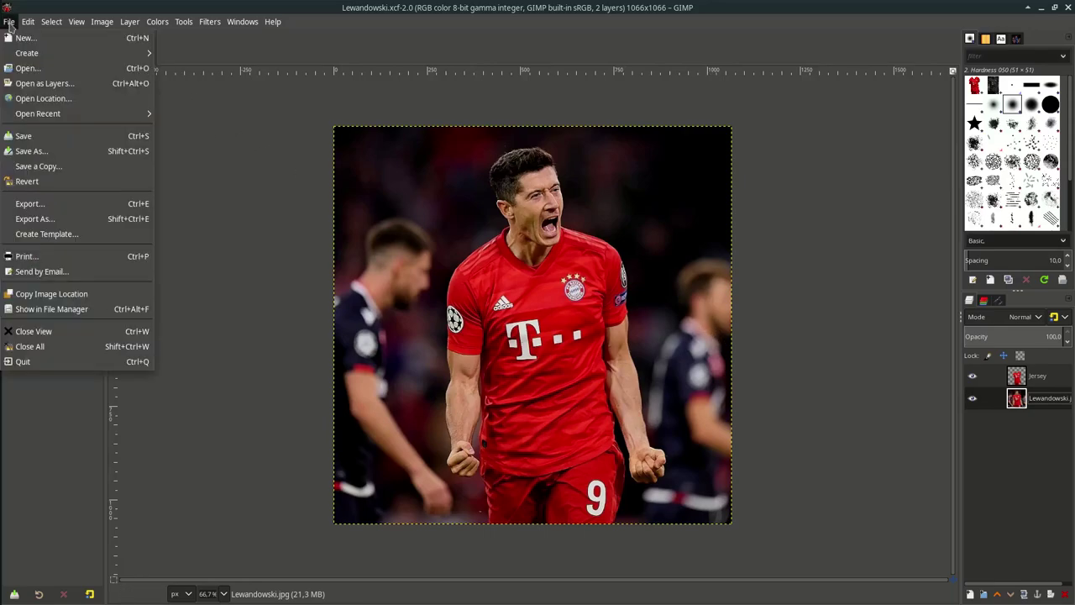
left_click(38, 79)
left_click(550, 255)
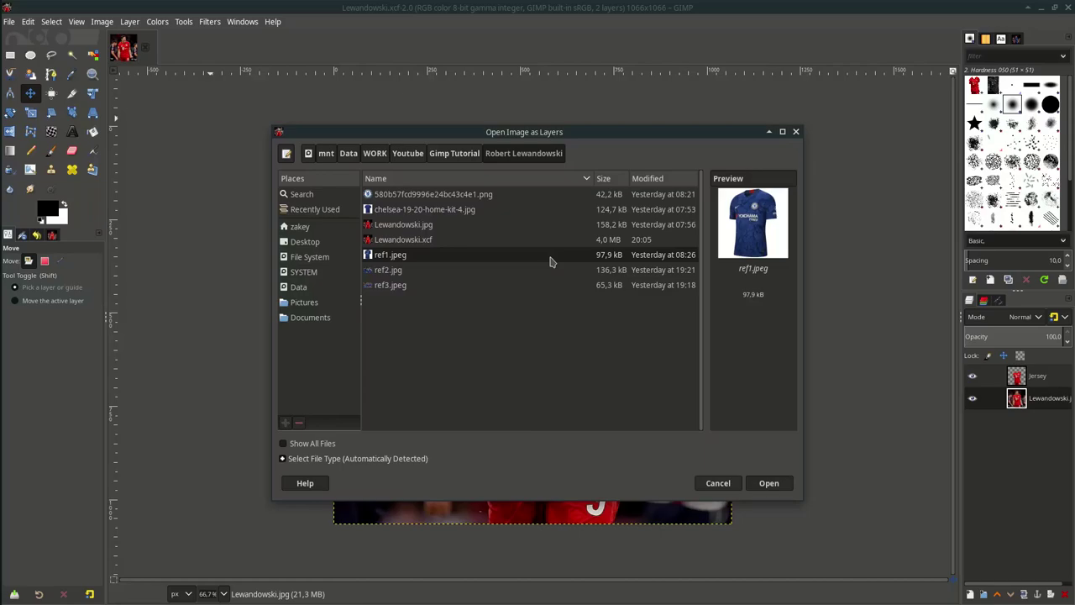
left_click(766, 483)
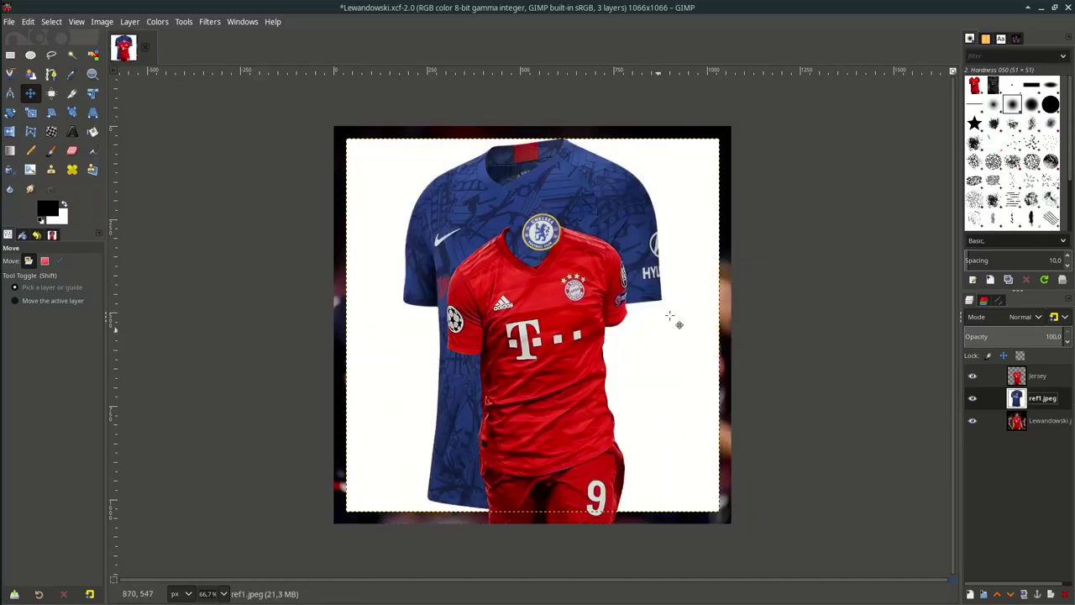
- Scale the ref1.jpeg layer to 427 × 427 px, keeping its aspect, and place it in the photo's upper-right corner
left_click(30, 111)
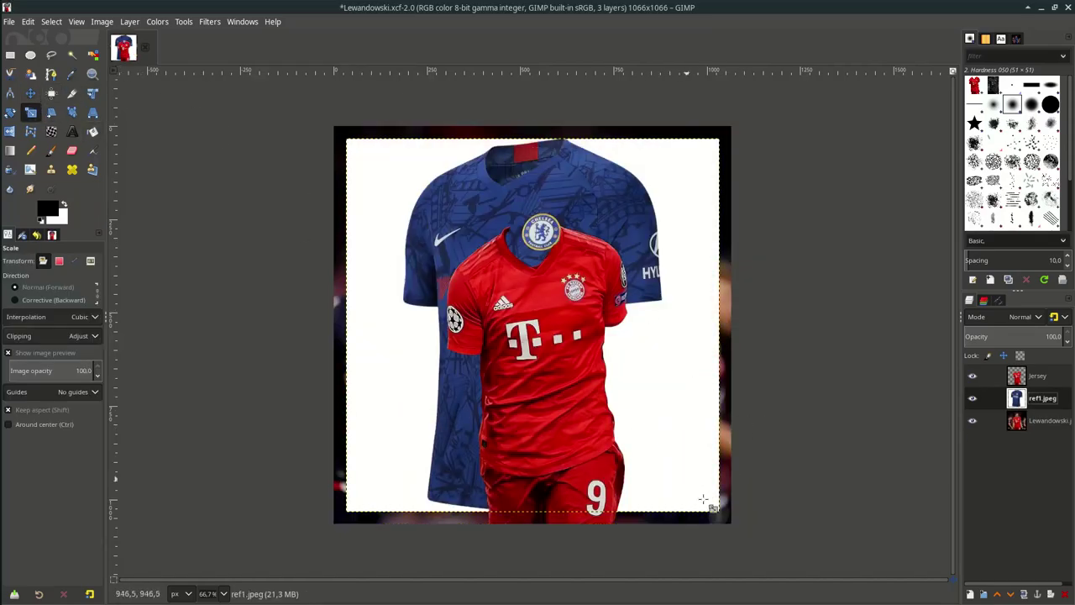
left_click(605, 437)
left_click_drag(718, 501, 612, 398)
left_click_drag(536, 324, 660, 218)
key("Return")
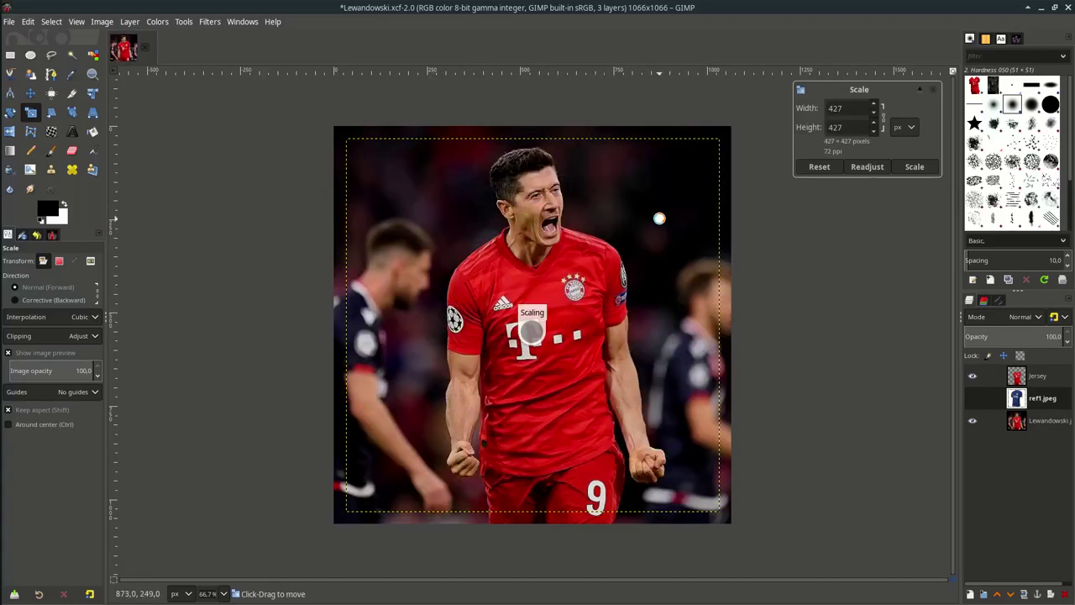
- Inspect the Chelsea reference, then hide the ref1.jpeg layer and make the Jersey layer active
scroll(660, 214, "up", 4)
scroll(787, 254, "up", 3)
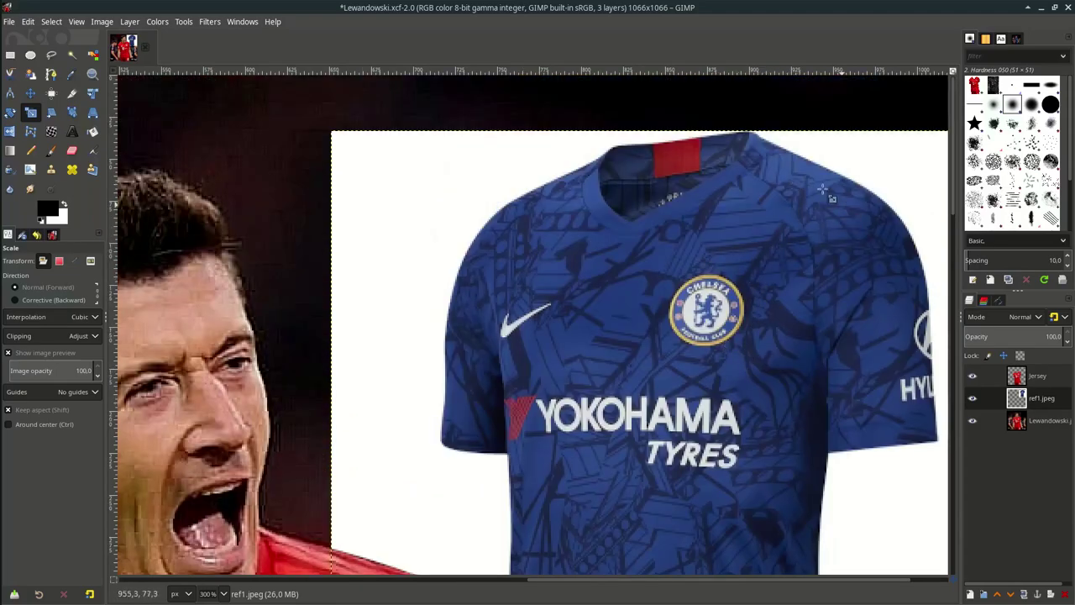
scroll(531, 429, "down", 2)
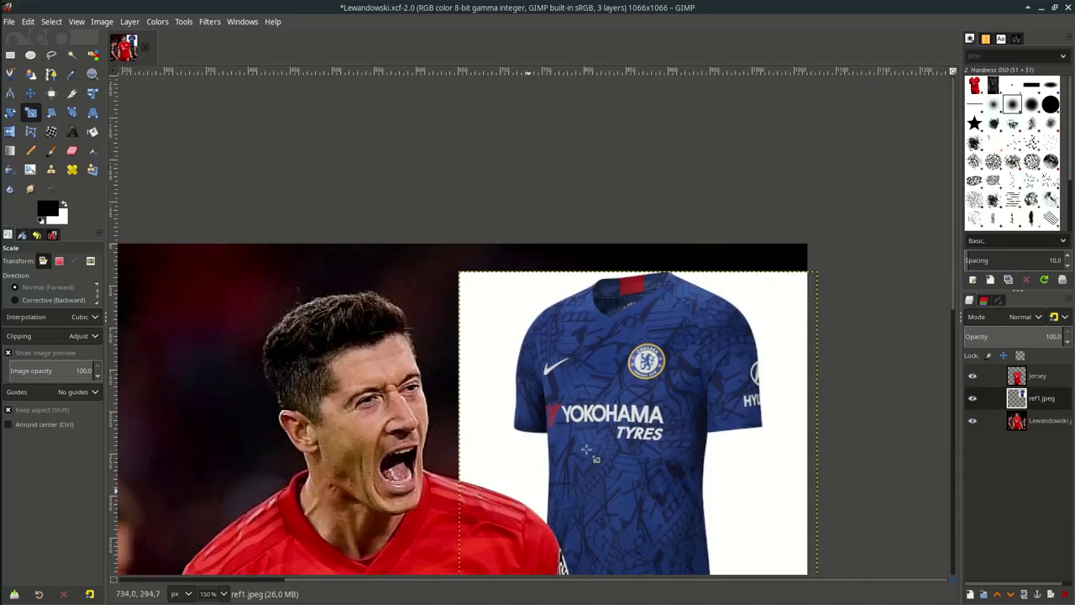
scroll(651, 383, "up", 1)
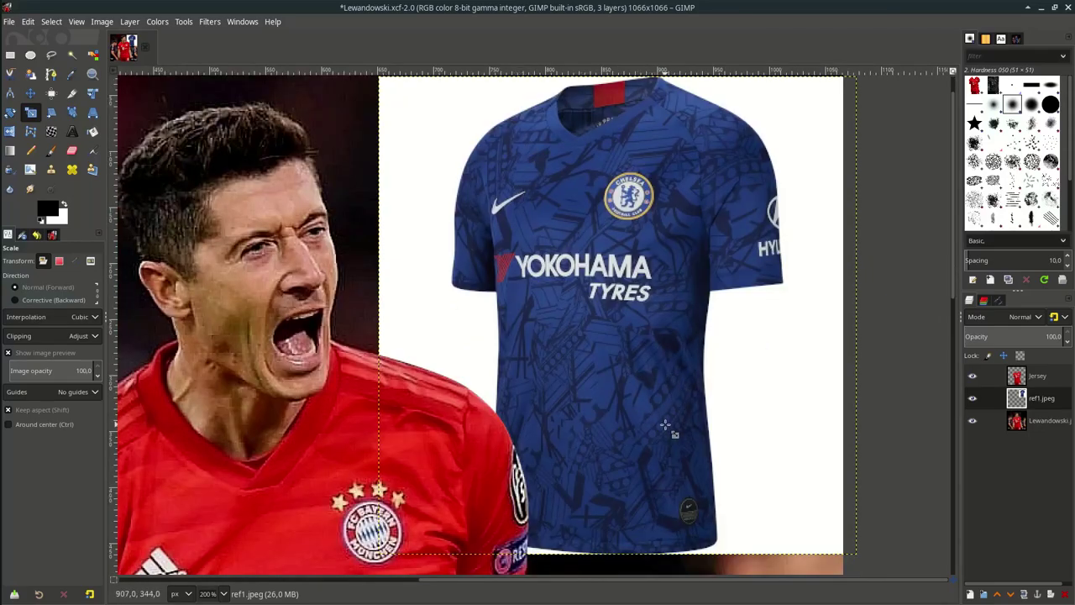
scroll(638, 359, "down", 1)
scroll(840, 369, "left", 3)
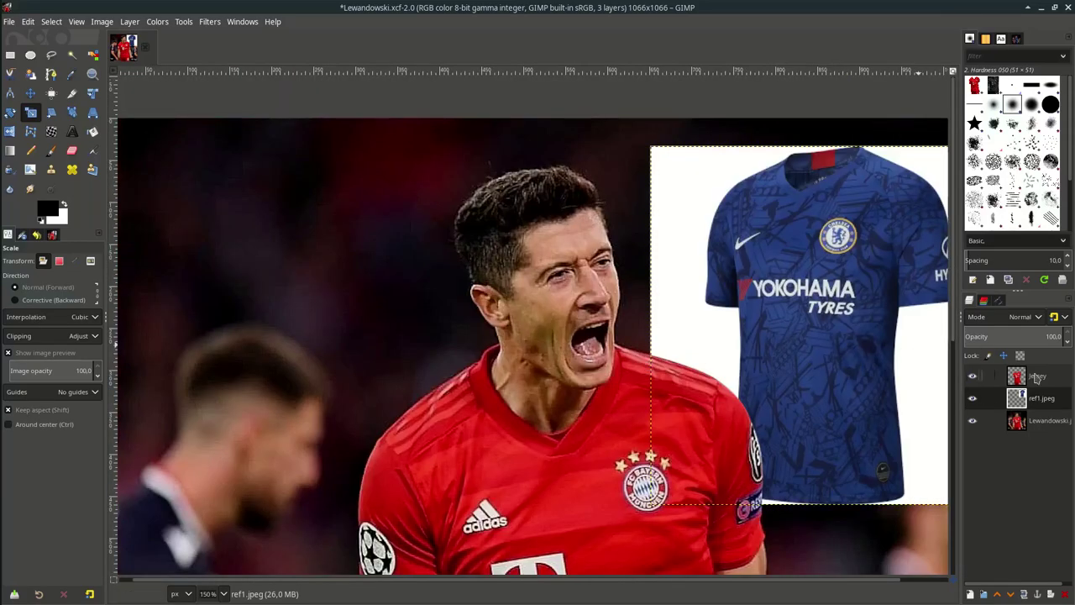
left_click(973, 398)
left_click(1038, 375)
scroll(624, 384, "down", 2)
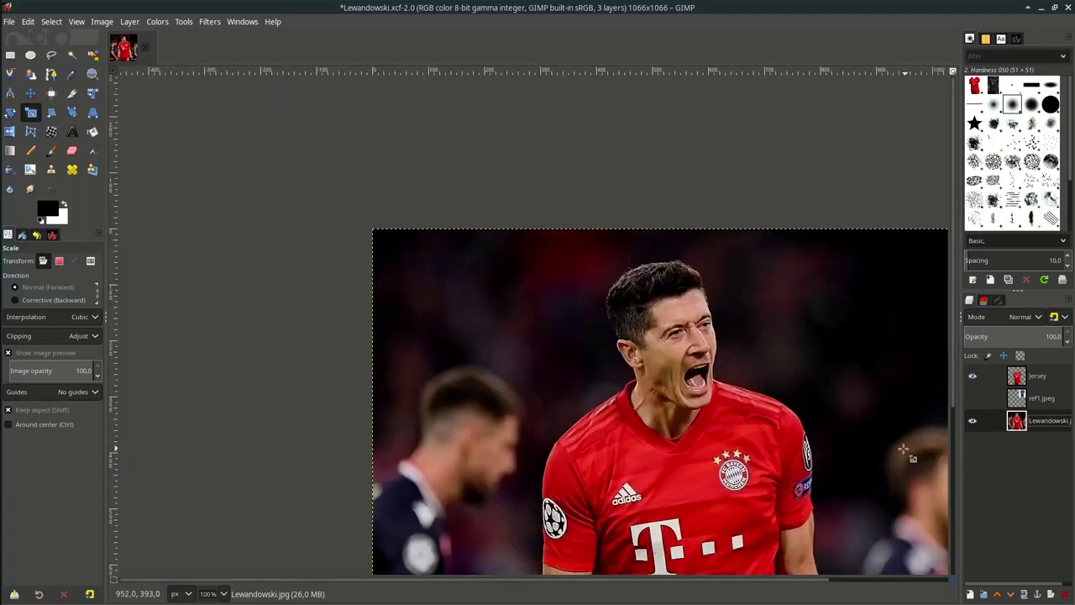
scroll(602, 327, "up", 1)
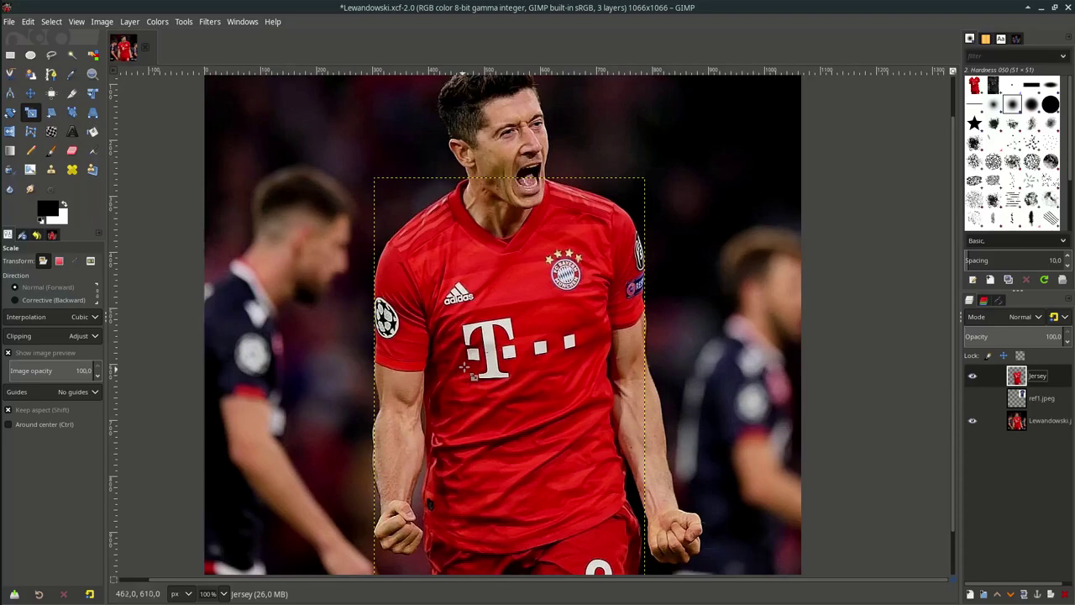
- Draw a closed path around the T and squares sponsor logo on the chest and convert it into a selection
key("2")
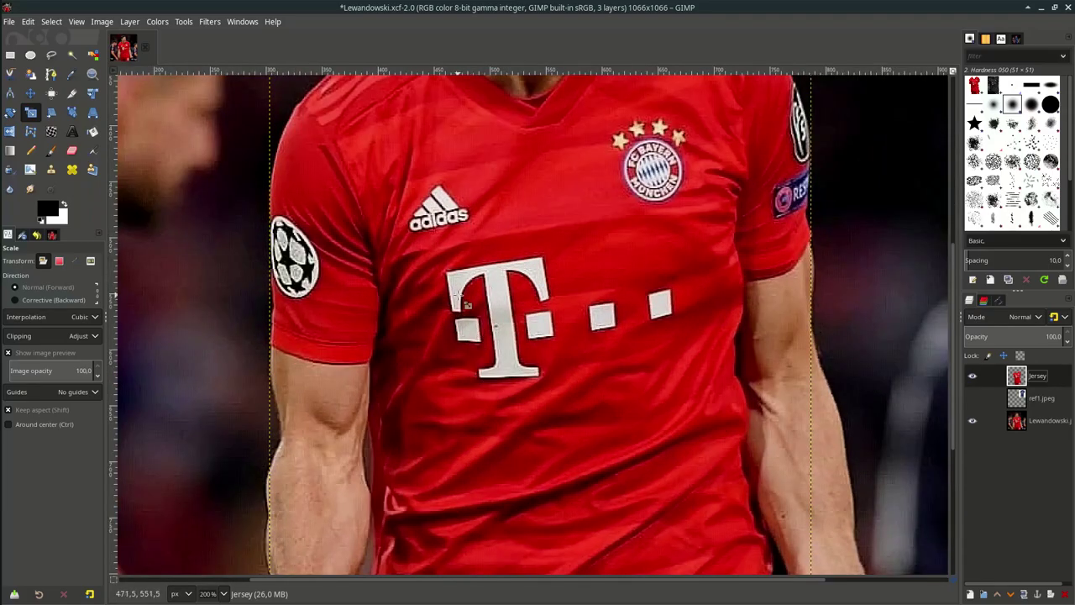
key("b")
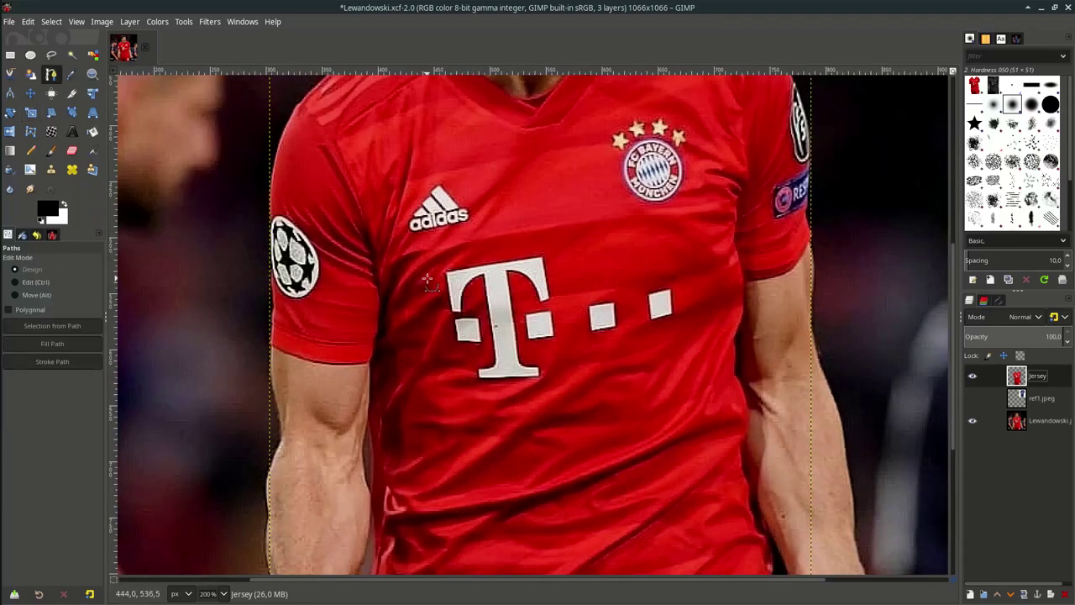
left_click(428, 278)
left_click(496, 242)
left_click(543, 252)
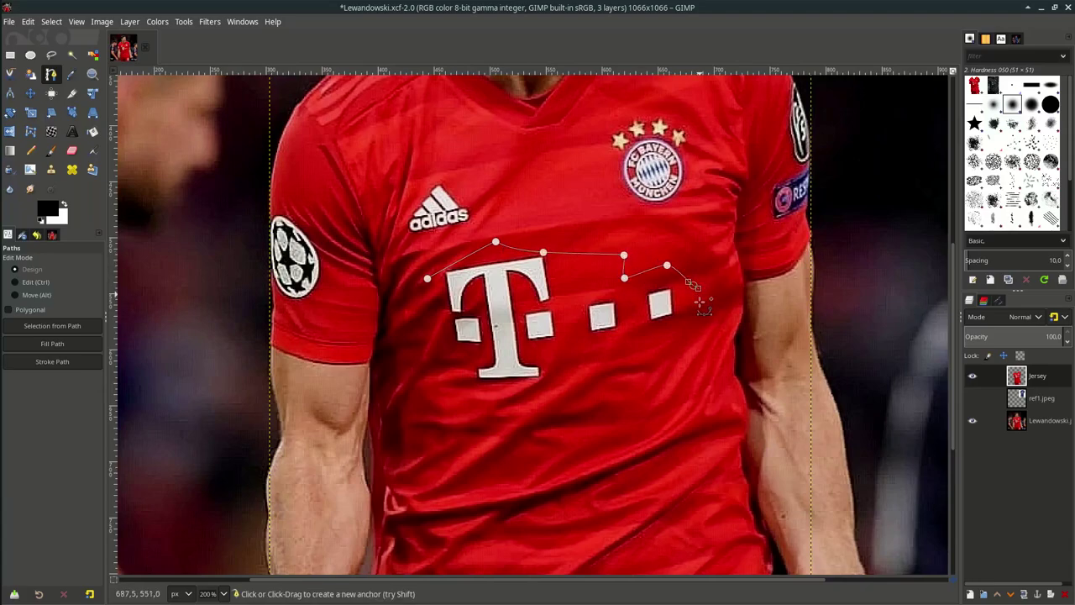
left_click(700, 299)
left_click(695, 334)
left_click(632, 356)
left_click(561, 373)
left_click(550, 407)
left_click(480, 407)
left_click(431, 367)
left_click(427, 278, "ctrl")
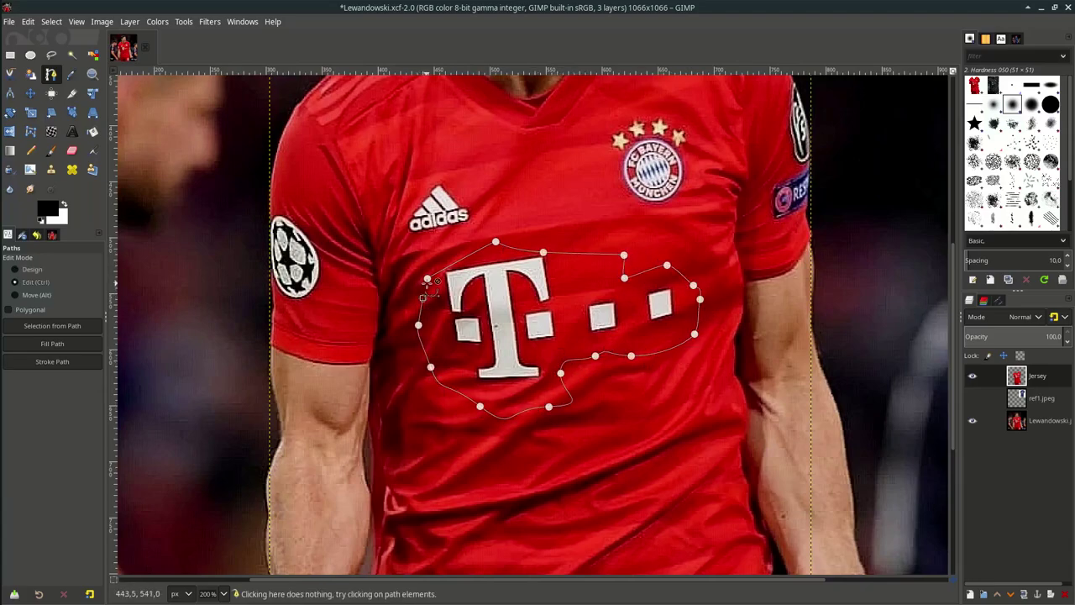
key("shift+v")
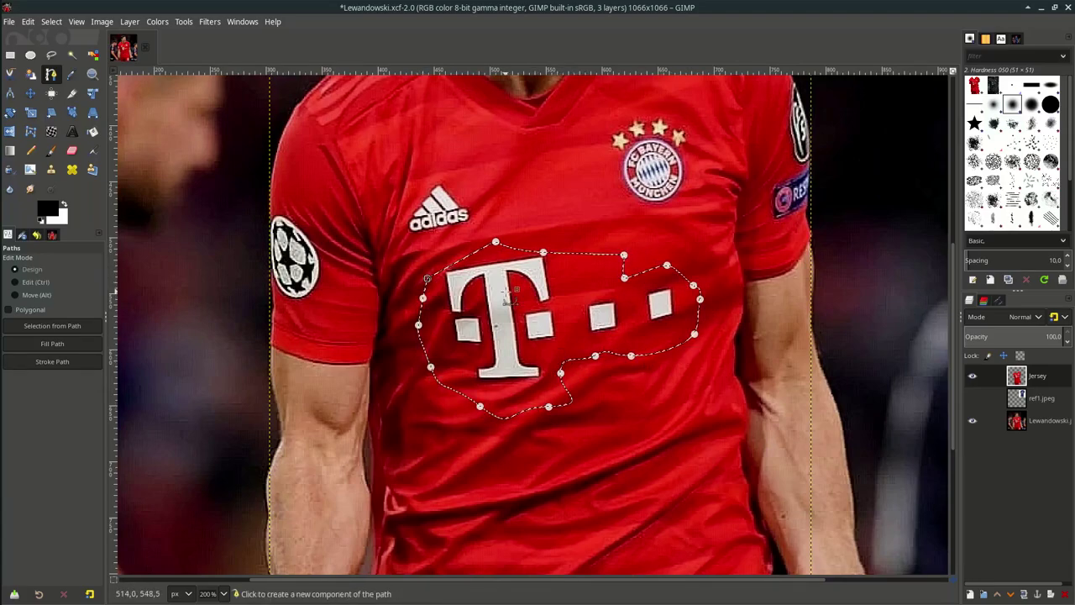
- Remove the chest sponsor logo with Heal selection, using 50 px context width, All around sampling and Random order, and clear the selection
left_click(210, 22)
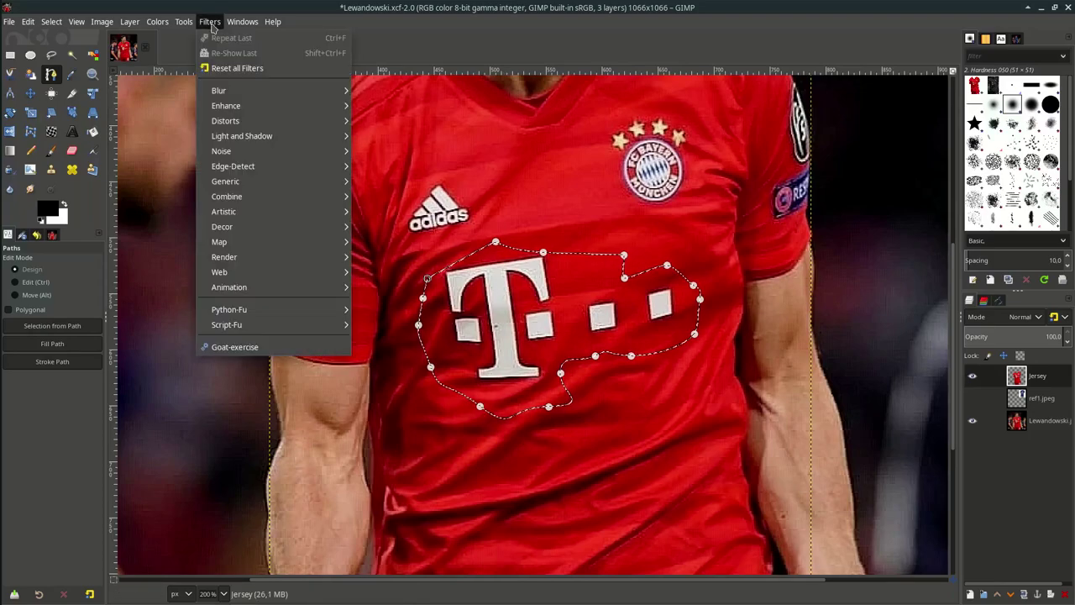
mouse_move(269, 108)
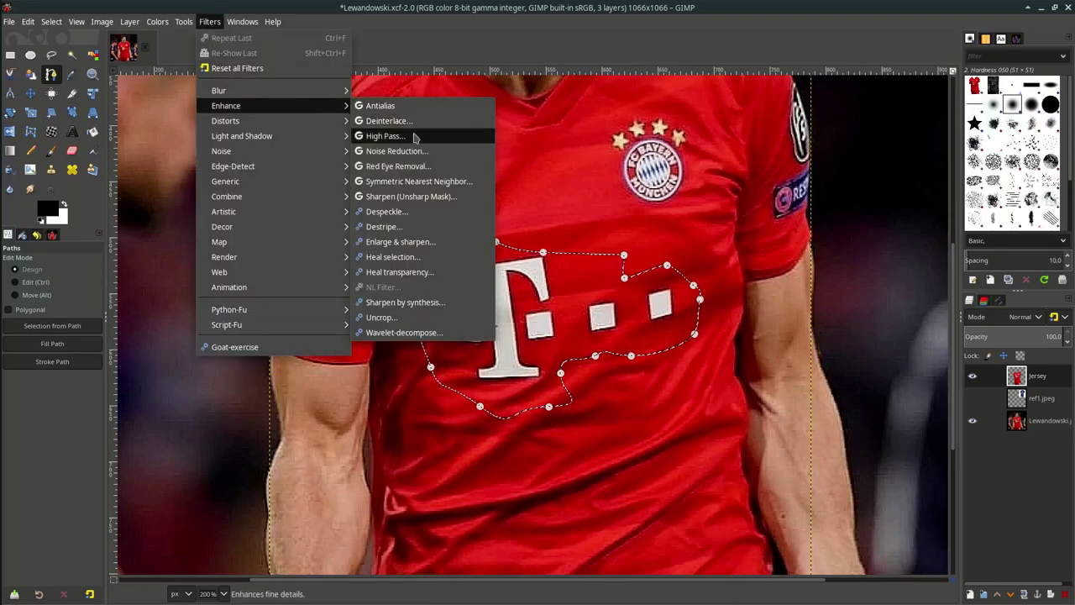
left_click(414, 259)
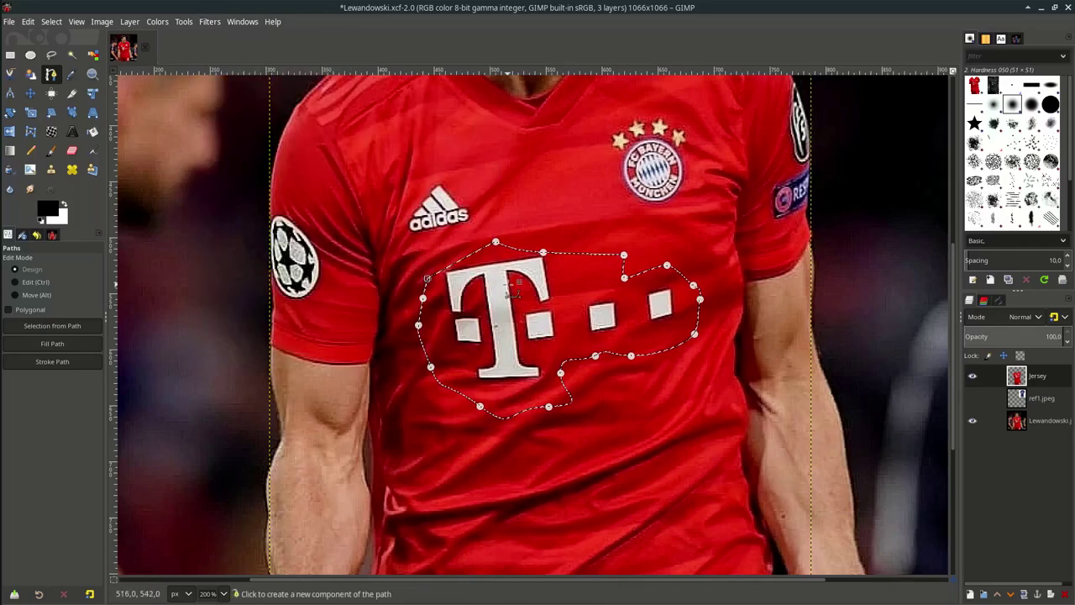
left_click_drag(596, 229, 611, 222)
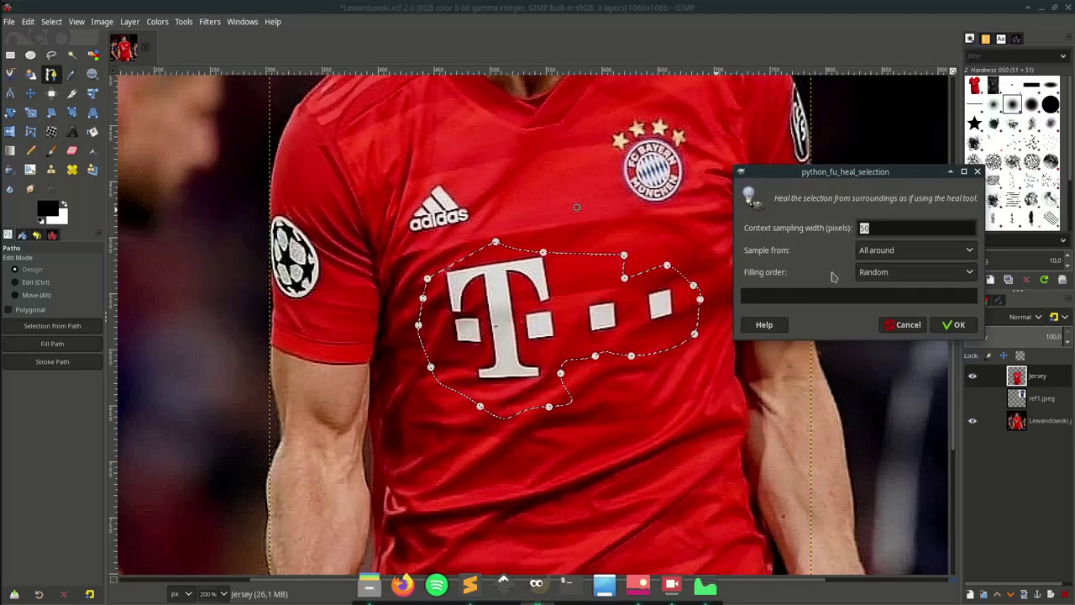
left_click(947, 327)
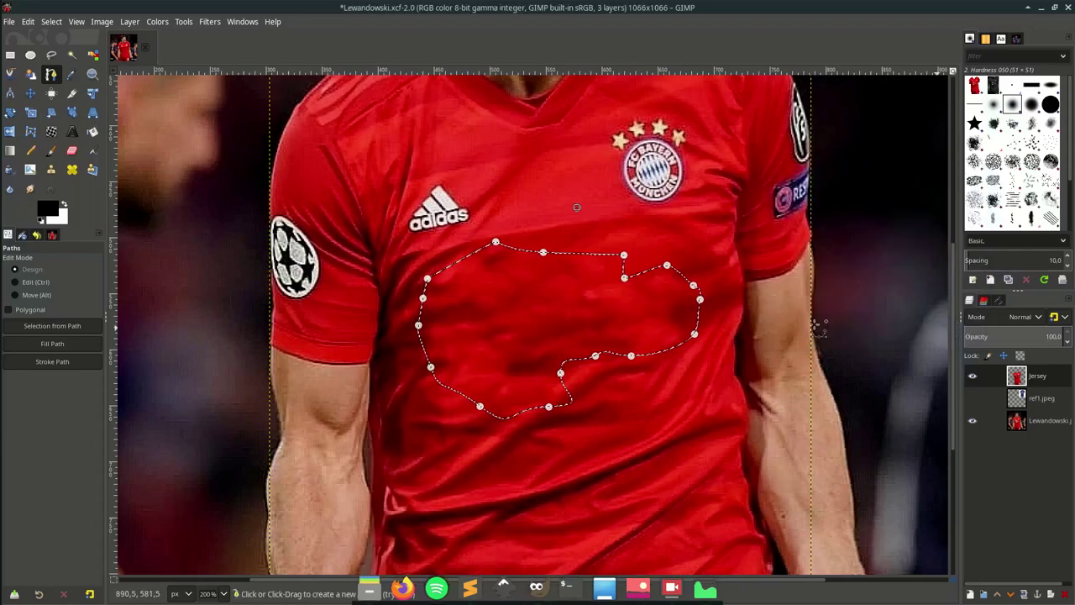
left_click(31, 95)
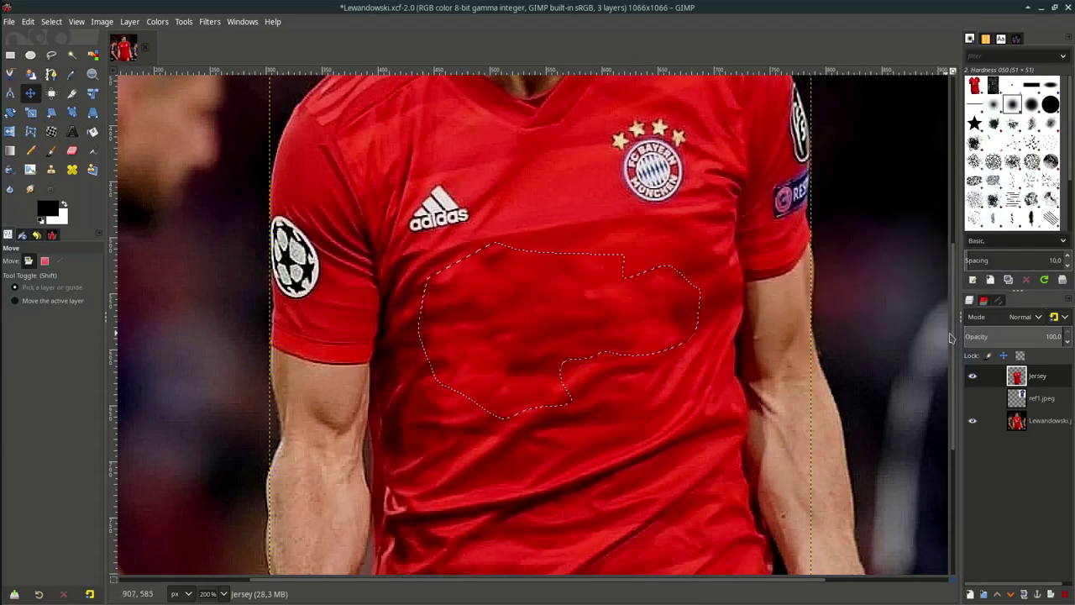
key("ctrl+shift+a")
- Draw a closed path around the adidas logo on the chest and convert it into a selection
key("b")
left_click_drag(607, 330, 648, 341)
scroll(627, 368, "down", 2)
scroll(605, 396, "up", 2)
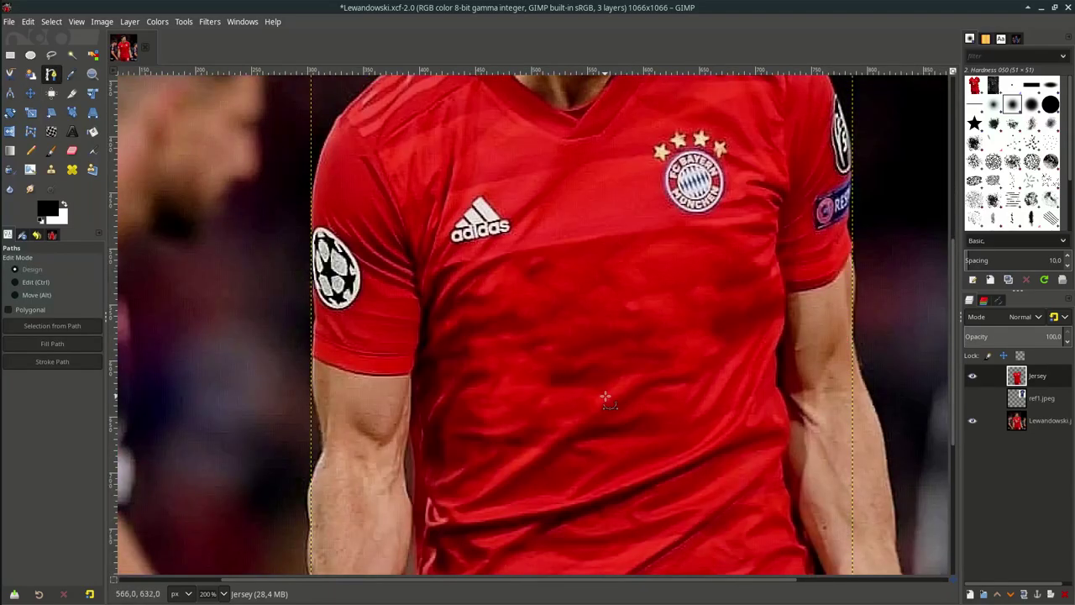
scroll(488, 231, "up", 1)
key("b")
left_click(492, 296)
left_click_drag(467, 246, 448, 239)
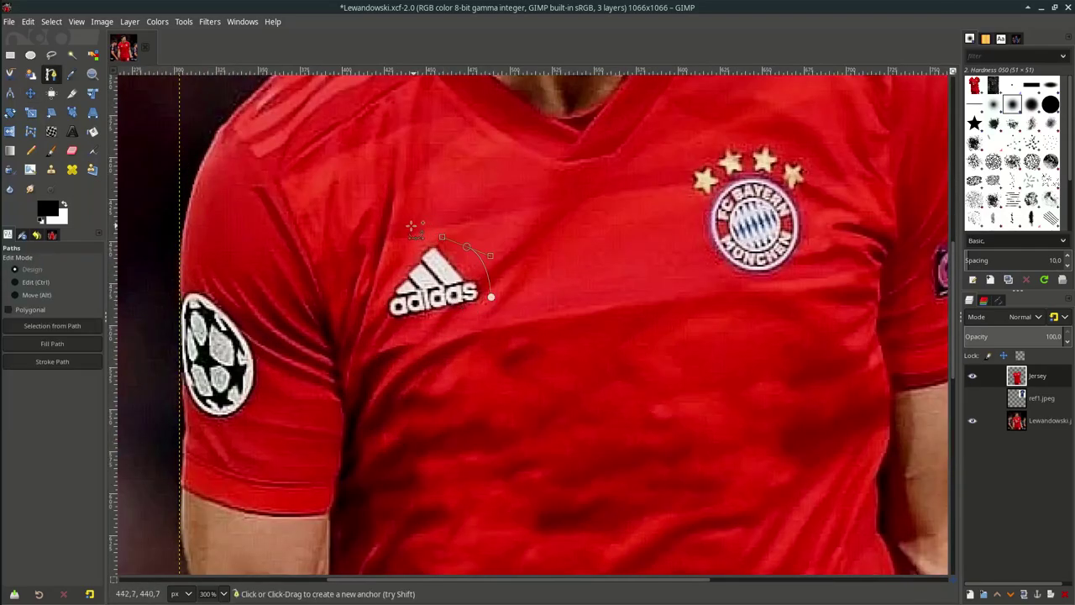
left_click(420, 244)
left_click(389, 286)
left_click(374, 327)
left_click_drag(454, 323, 464, 323)
left_click(492, 296, "ctrl")
key("Return")
- Remove the adidas logo with the Heal selection filter and clear the selection
left_click(210, 22)
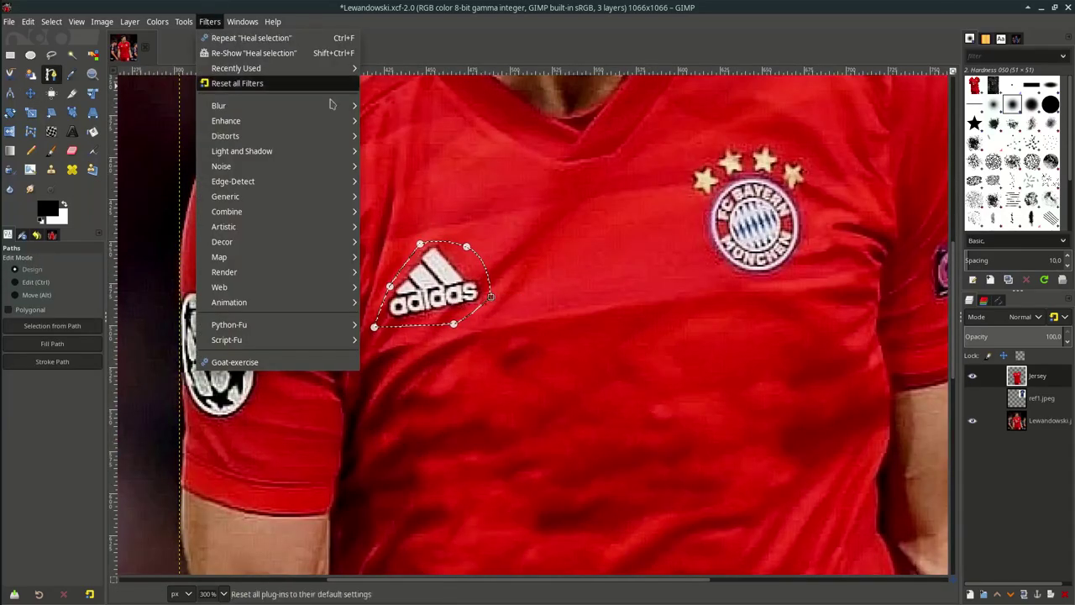
mouse_move(336, 120)
left_click(408, 271)
left_click(637, 368)
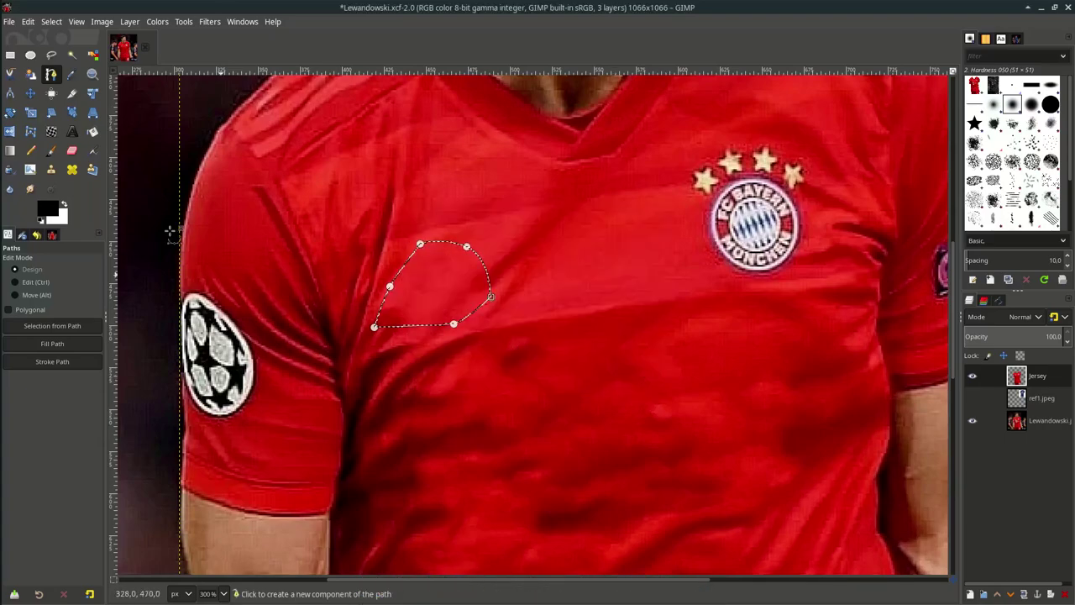
left_click(31, 93)
key("ctrl+shift+a")
- Outline the FC Bayern München crest and its four stars with a closed path and convert it into a selection
scroll(683, 342, "down", 2)
scroll(826, 280, "up", 3)
key("b")
left_click(463, 317)
left_click_drag(525, 368, 543, 371)
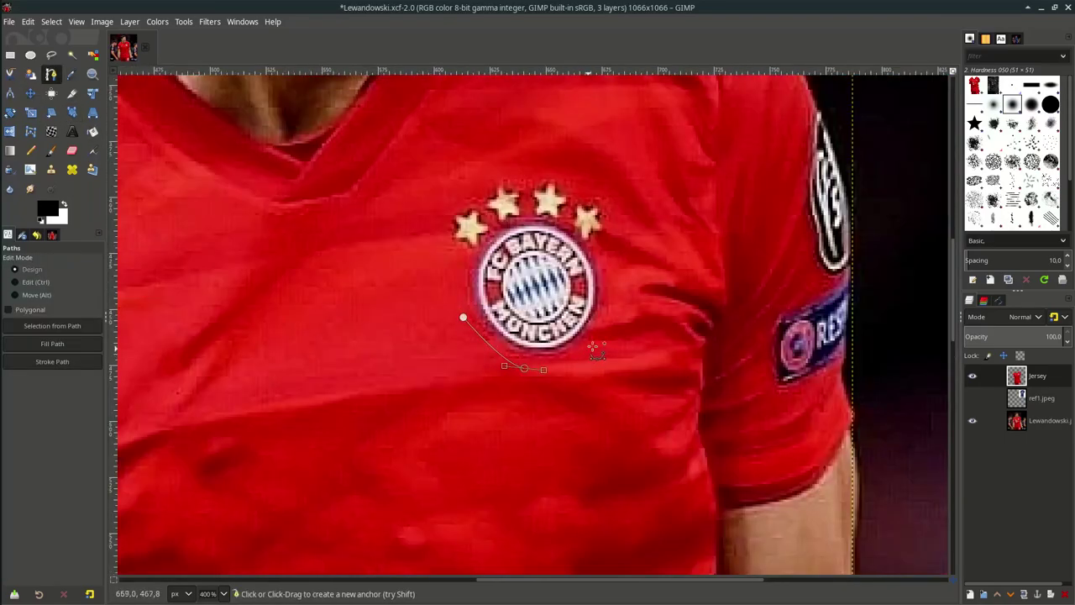
left_click_drag(594, 345, 603, 334)
left_click_drag(611, 286, 616, 268)
left_click_drag(606, 237, 606, 185)
left_click_drag(445, 226, 445, 237)
left_click_drag(448, 269, 451, 281)
left_click(463, 317, "ctrl")
key("Return")
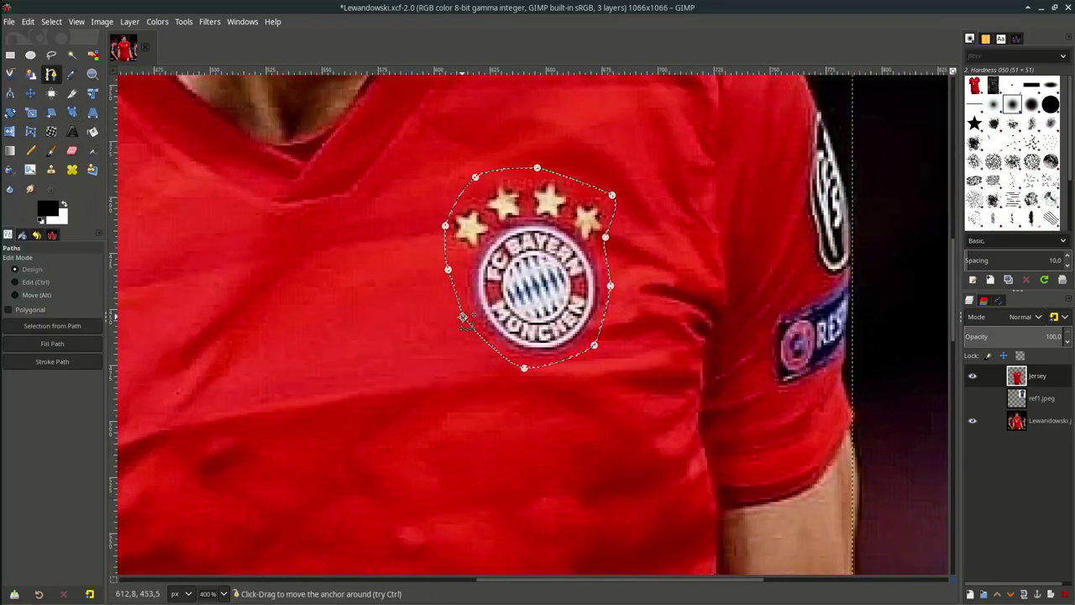
- Remove the club crest and stars with Heal selection at 50 px context width, and clear the selection
left_click(210, 22)
mouse_move(252, 120)
left_click(425, 271)
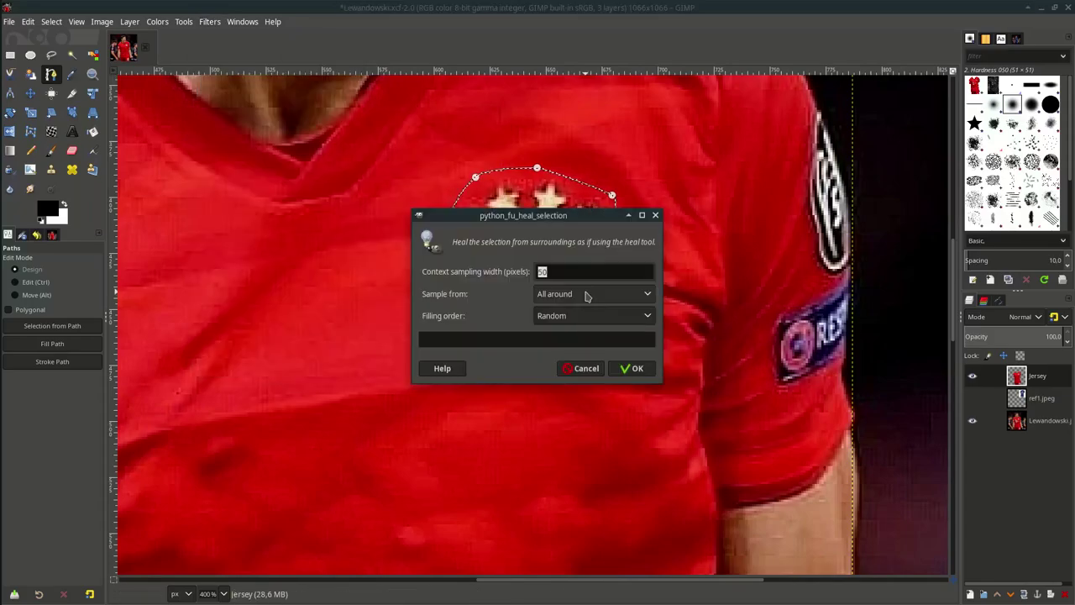
left_click(627, 369)
key("m")
key("ctrl+shift+a")
- Draw a closed path around the round star-ball badge on the image's left sleeve and convert it into a selection
scroll(595, 332, "down", 3)
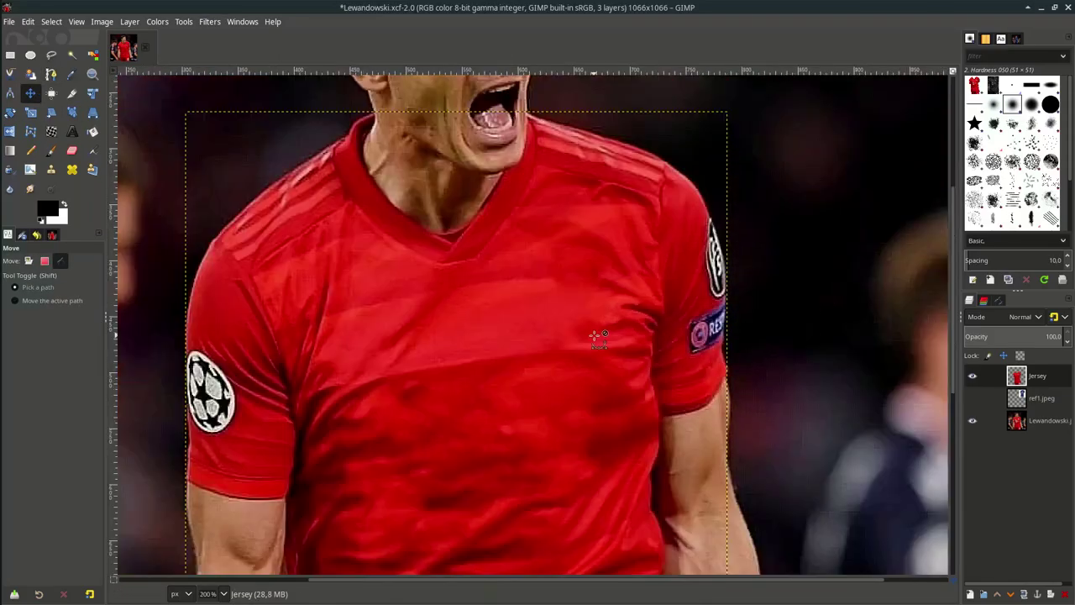
scroll(300, 365, "up", 2)
left_click_drag(333, 529, 550, 379)
scroll(550, 379, "up", 2)
scroll(552, 379, "down", 4)
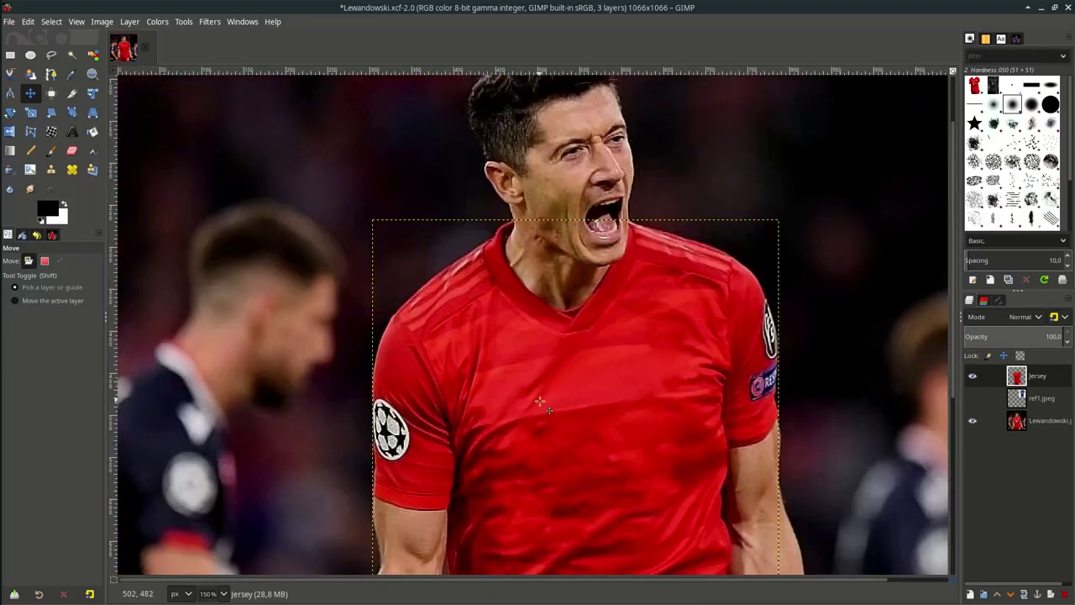
scroll(372, 495, "up", 4)
key("b")
left_click(356, 146)
left_click_drag(431, 124, 451, 137)
left_click_drag(496, 210, 506, 230)
left_click_drag(522, 281, 521, 295)
left_click_drag(501, 336, 491, 349)
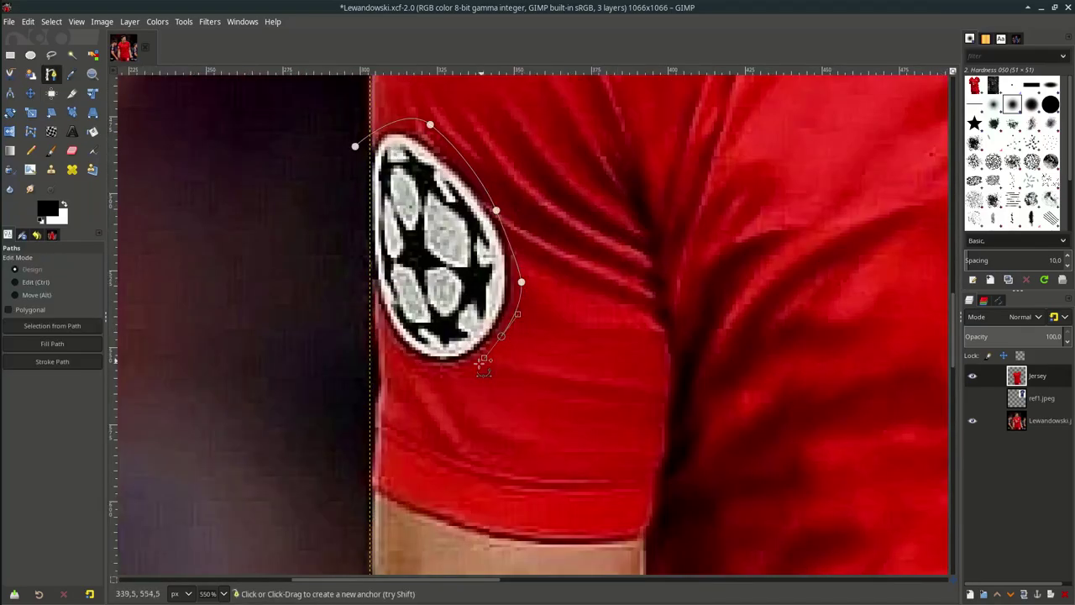
left_click(354, 146, "ctrl")
key("shift+v")
- Remove the star-ball sleeve badge with the Heal selection filter and clear the selection
left_click(210, 21)
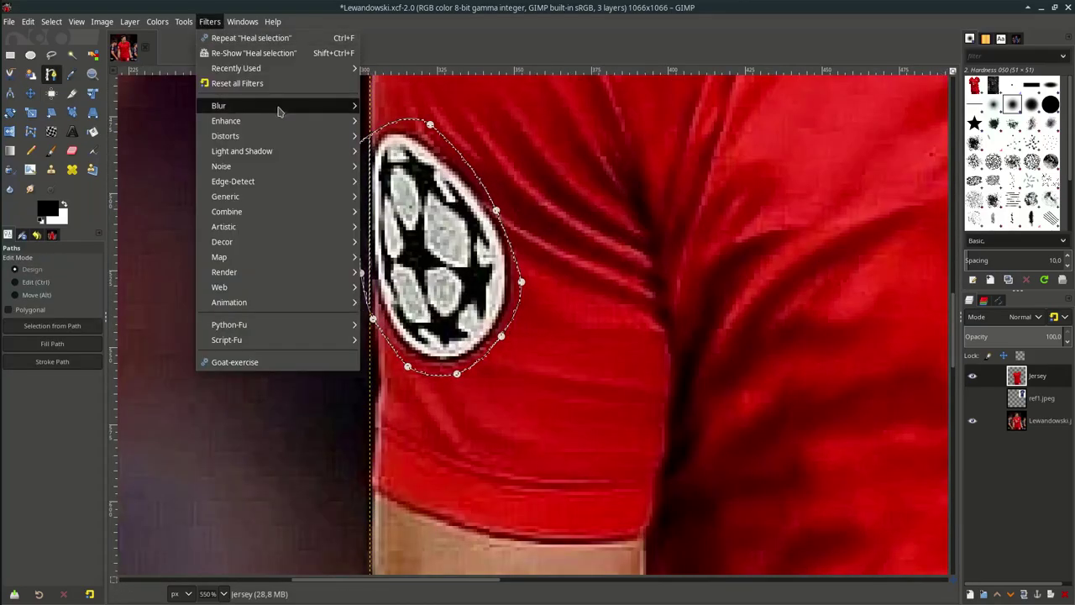
mouse_move(354, 123)
left_click(402, 271)
left_click(636, 364)
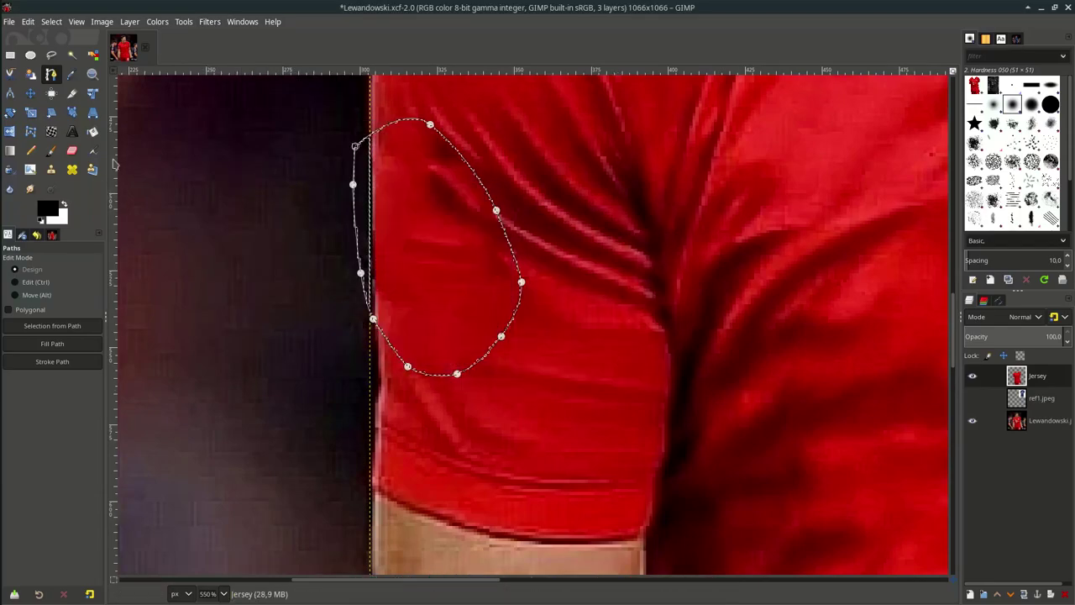
key("m")
key("ctrl+shift+a")
- Draw a closed path around the black-and-white badge on the image's right sleeve and convert it into a selection
scroll(624, 315, "down", 2)
scroll(626, 315, "right", 9)
scroll(647, 252, "up", 2)
scroll(638, 171, "up", 3)
key("b")
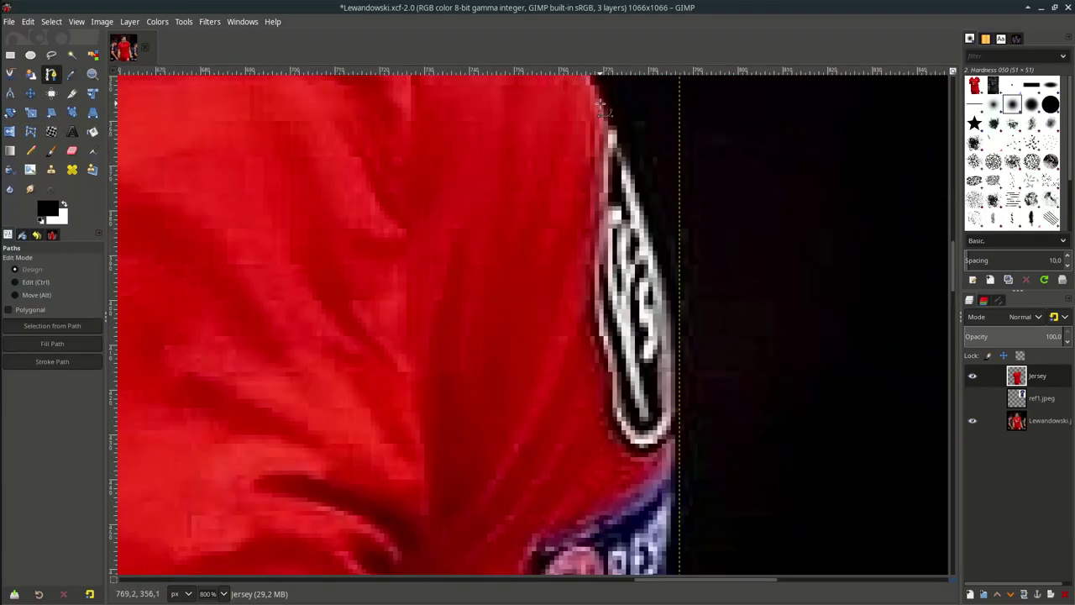
left_click(601, 105)
left_click_drag(569, 290, 578, 380)
left_click(609, 445)
left_click(649, 464)
left_click(688, 432)
left_click(676, 178)
left_click(641, 120)
left_click(600, 104, "ctrl")
key("shift+v")
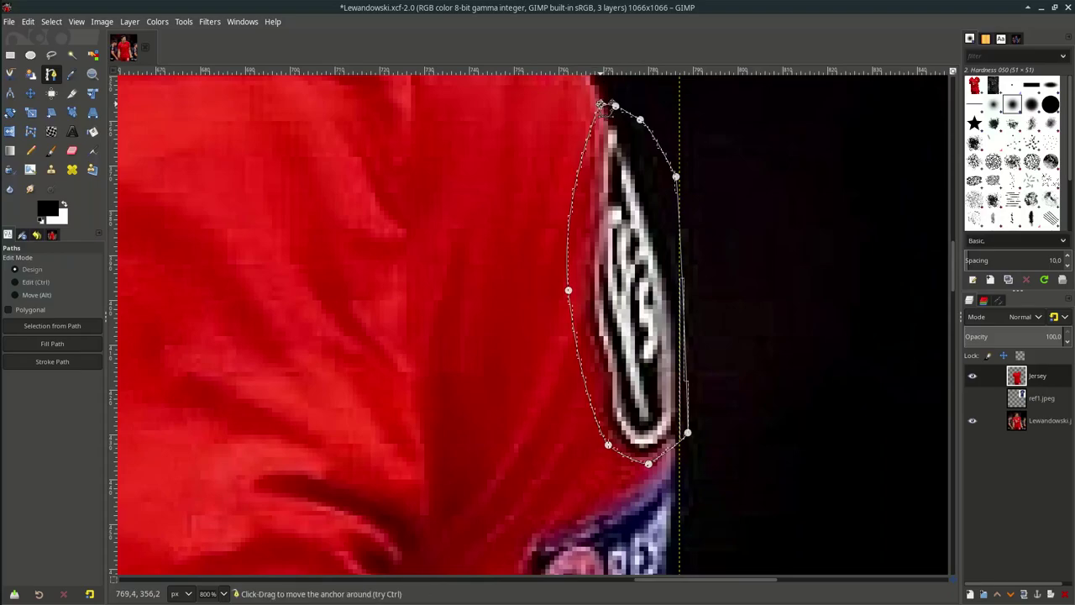
- Remove the black-and-white sleeve badge with the Heal selection filter and clear the selection
scroll(410, 115, "down", 1)
scroll(531, 201, "up", 3)
left_click(209, 21)
mouse_move(320, 120)
left_click(407, 273)
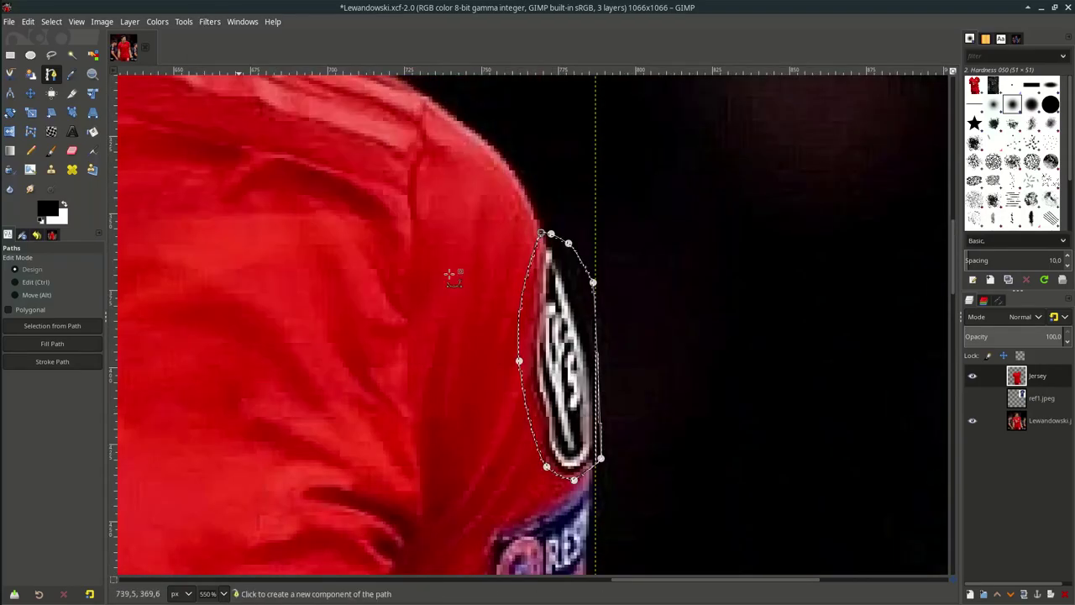
left_click(634, 369)
key("ctrl+shift+a")
left_click(30, 93)
scroll(531, 386, "down", 2)
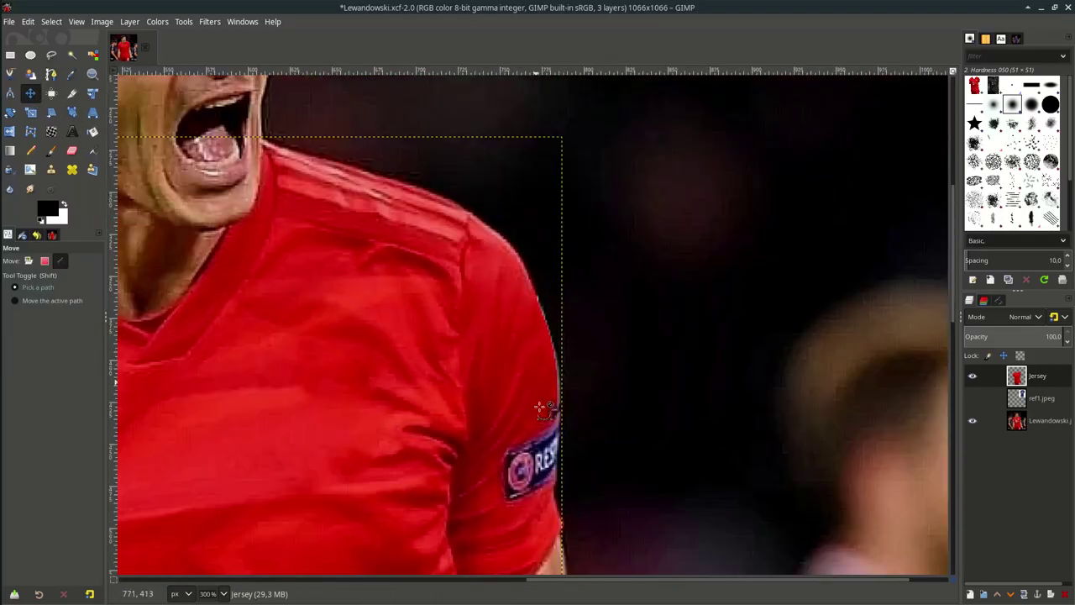
- Outline the blue RESPECT badge on the image's right sleeve with a closed path and convert it into a selection
scroll(541, 412, "up", 2)
left_click(581, 370)
left_click(572, 391)
scroll(571, 392, "up", 1)
left_click_drag(422, 494, 633, 365)
key("b")
left_click_drag(576, 283, 158, 283)
left_click_drag(287, 295, 284, 340)
scroll(283, 340, "left", 1)
key("ctrl+z")
mouse_move(536, 283)
left_mouse_down()
mouse_move(520, 324)
mouse_move(472, 353)
left_mouse_up()
scroll(404, 403, "down", 1)
left_click_drag(404, 390, 418, 424)
left_click(534, 380)
left_click(591, 248)
left_click(593, 161)
left_click(594, 126, "ctrl")
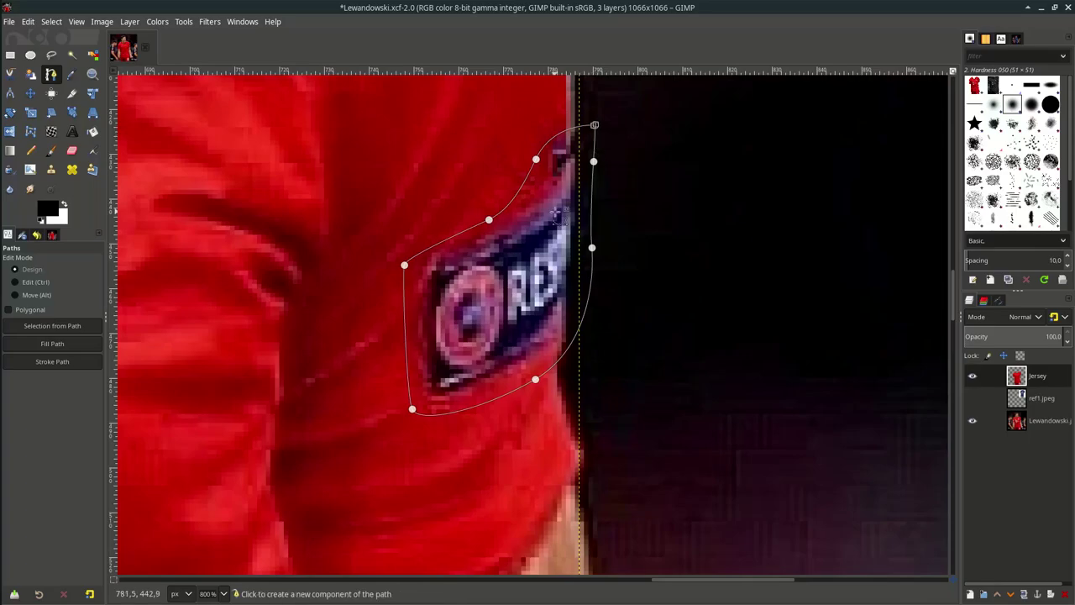
key("Return")
- Remove the RESPECT sleeve badge with the Heal selection filter and clear the selection
scroll(554, 211, "down", 1)
left_click(210, 23)
mouse_move(264, 120)
left_click(395, 262)
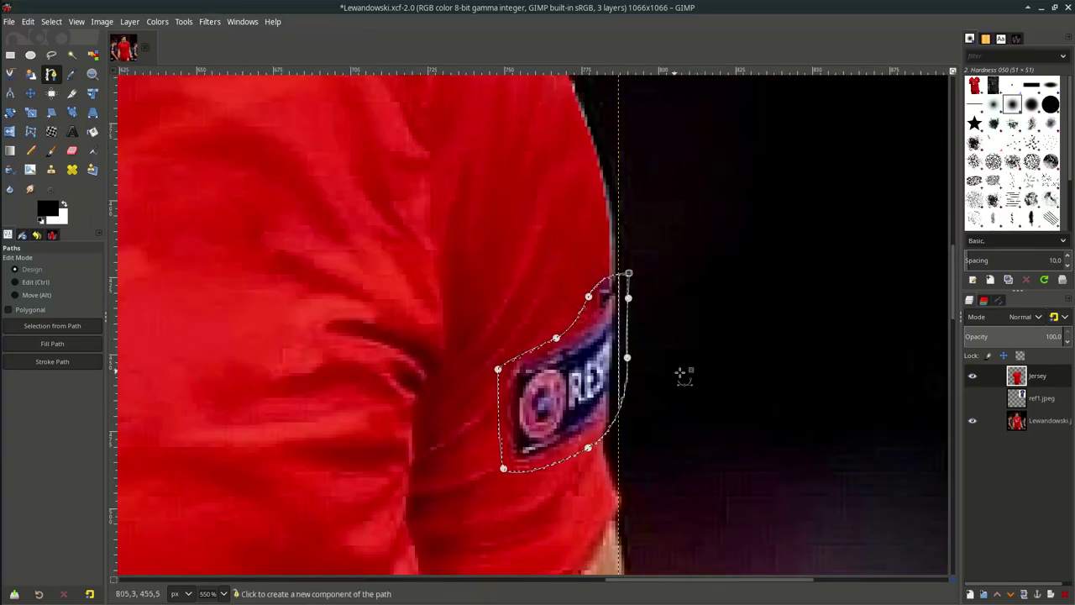
left_click(632, 368)
left_click(30, 93)
key("ctrl+shift+a")
scroll(461, 367, "down", 6)
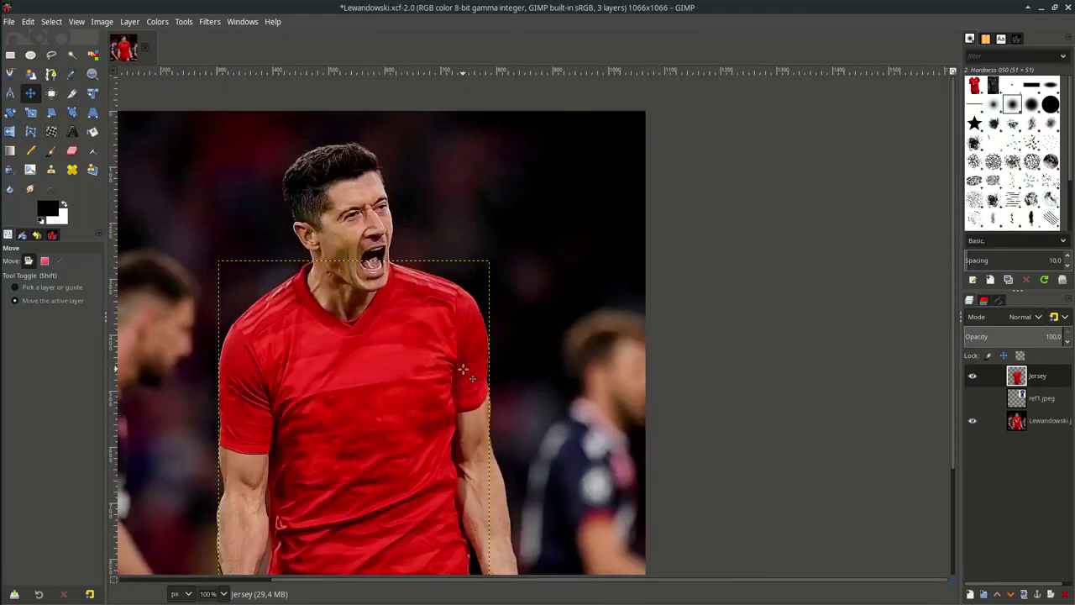
- Draw a closed path around the shoulder stripes on the image's left, between collar and sleeve seam, and convert it into a selection
scroll(500, 254, "up", 3)
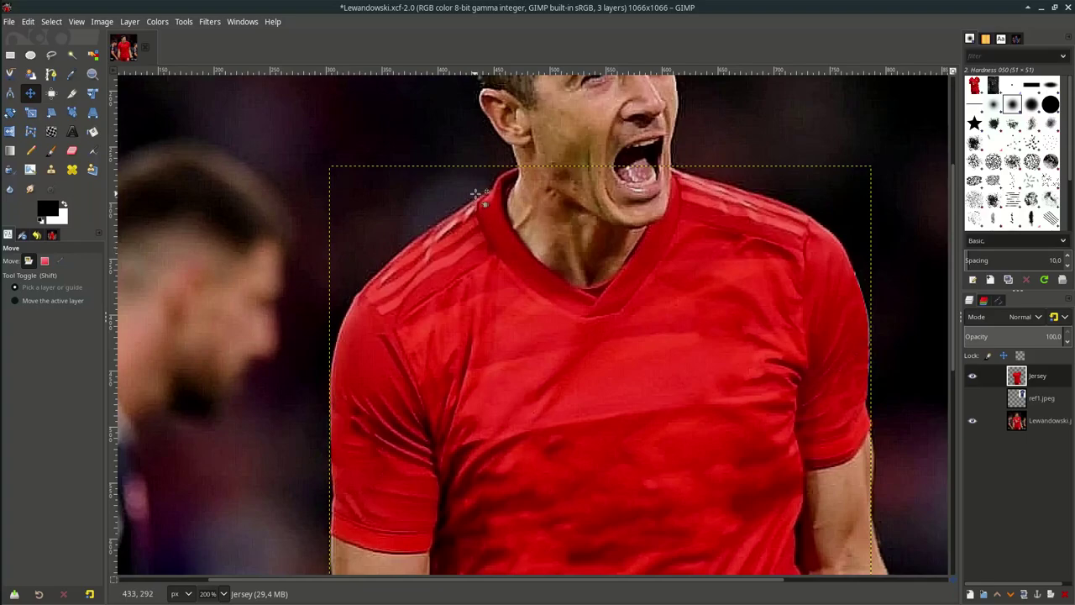
scroll(474, 198, "up", 1)
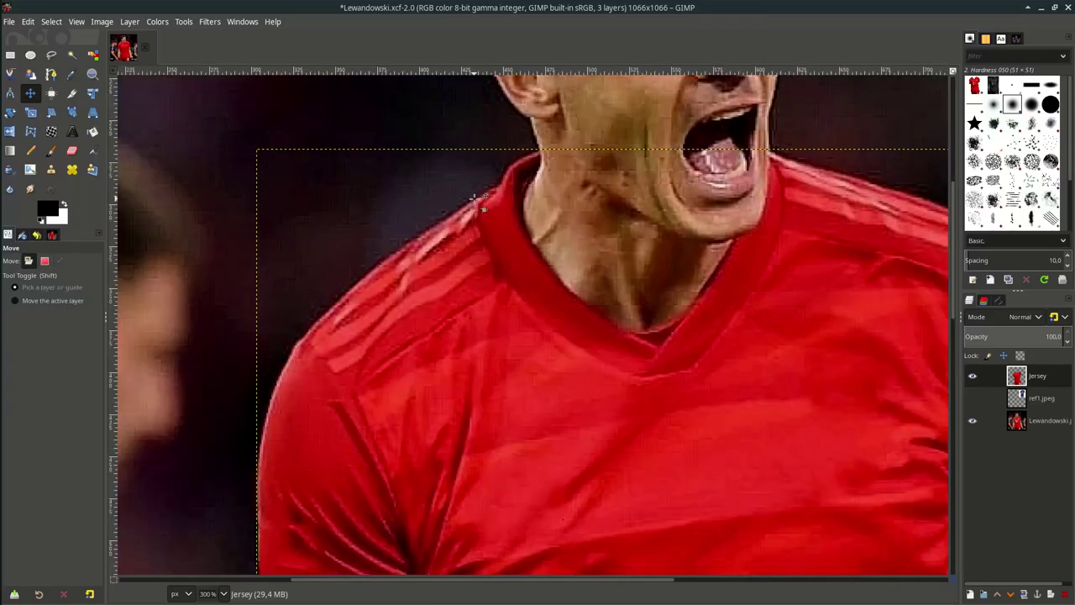
key("b")
left_click(494, 175)
left_click(479, 234)
left_click_drag(513, 290, 516, 294)
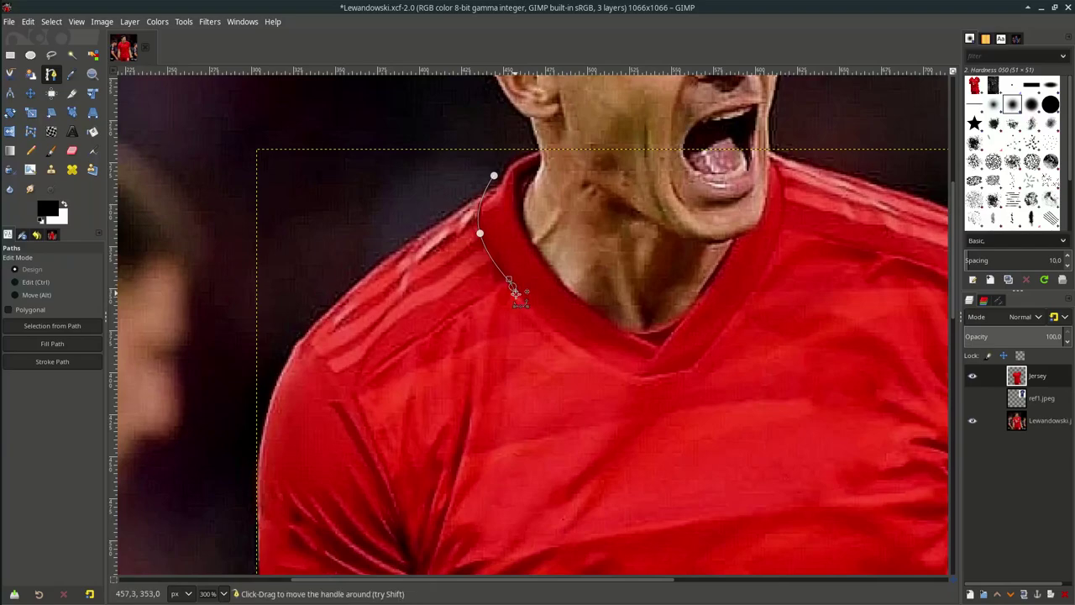
left_click_drag(457, 319, 430, 340)
left_click_drag(363, 387, 353, 399)
left_click(347, 395)
left_click_drag(295, 331, 276, 319)
left_click_drag(405, 213, 419, 205)
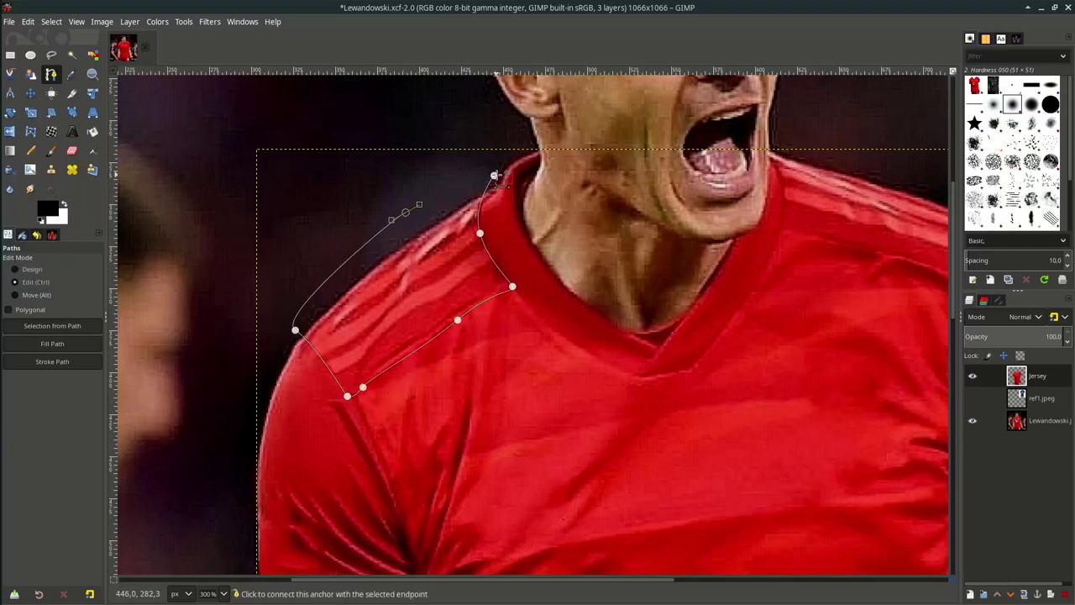
left_click(494, 175, "ctrl")
key("Return")
- Remove the stripes on the image's left shoulder with the Heal selection filter and clear the selection
left_click(209, 21)
mouse_move(231, 121)
left_click(420, 286)
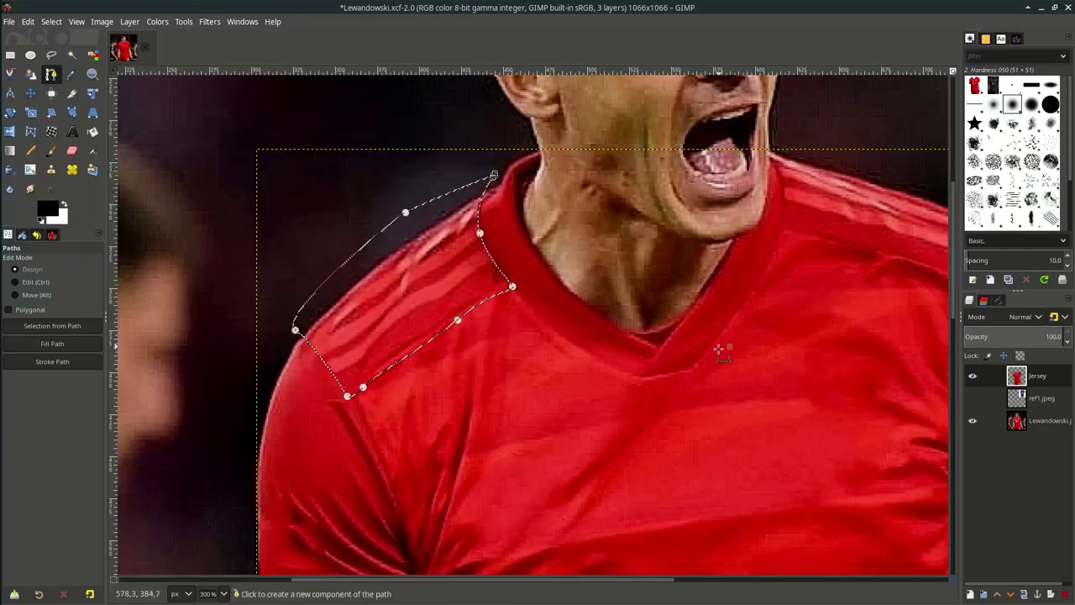
left_click(646, 373)
scroll(495, 369, "down", 1)
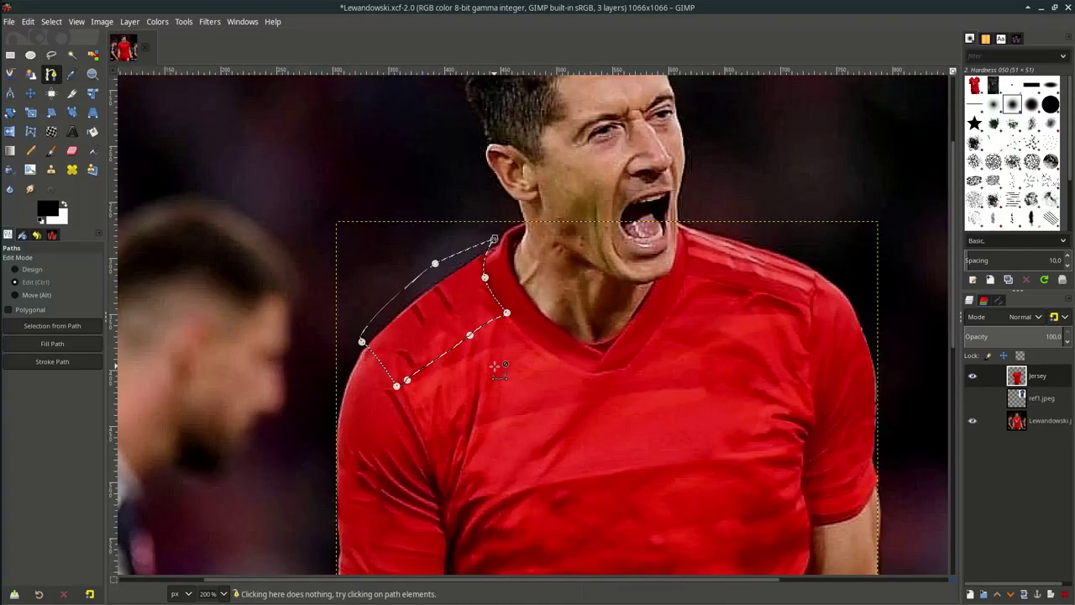
left_click(31, 93)
key("ctrl+shift+a")
- Clone nearby clean fabric over the dark marks on the image's left shoulder with a brush of size 7
scroll(459, 353, "up", 1)
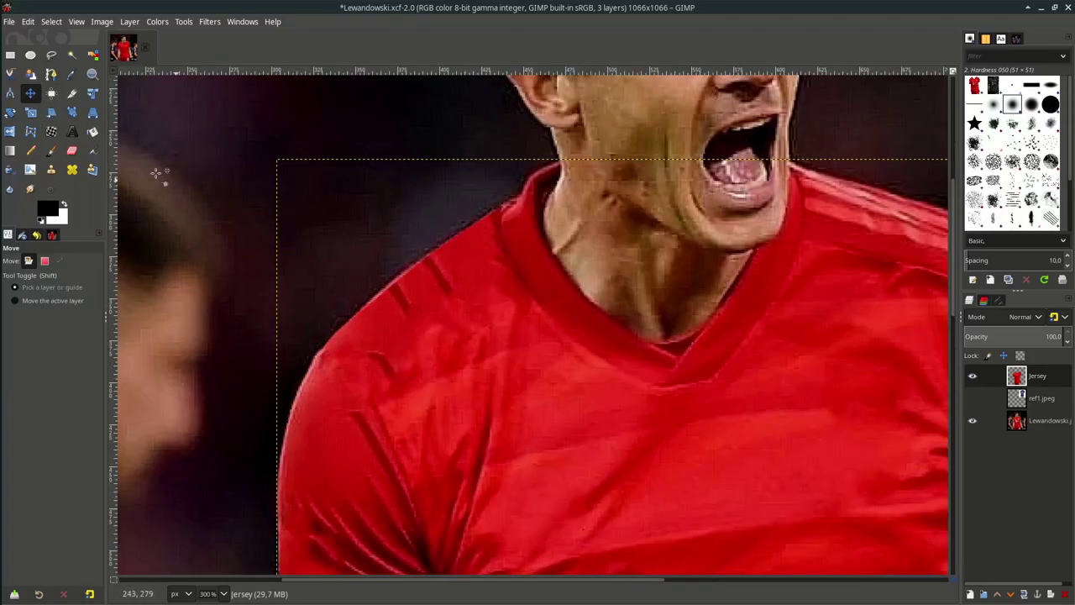
left_click(51, 169)
scroll(456, 273, "up", 1, "ctrl")
scroll(456, 273, "up", 1)
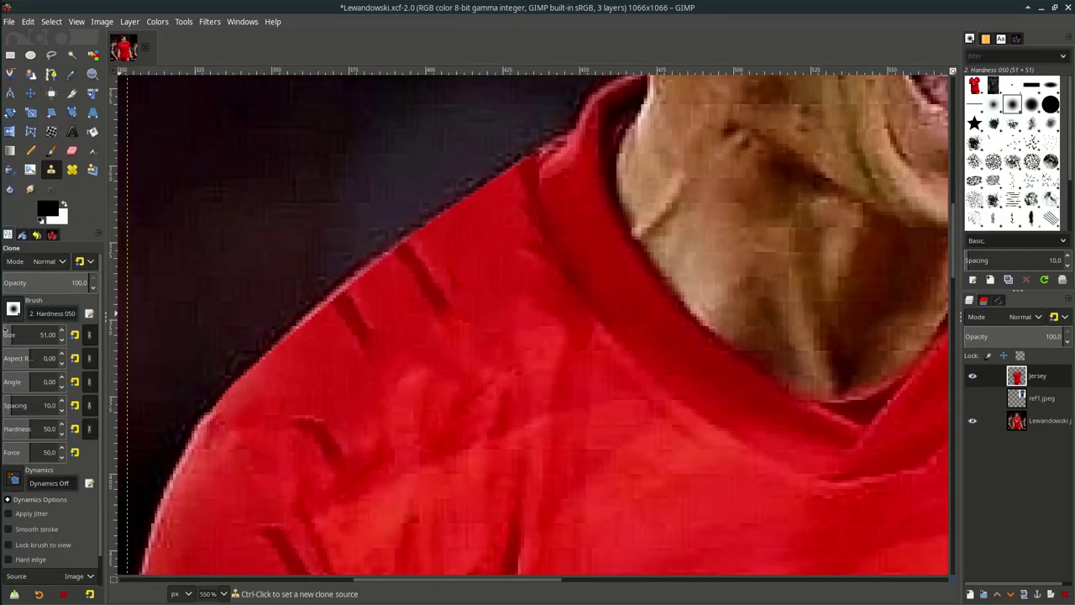
scroll(11, 331, "down", 9)
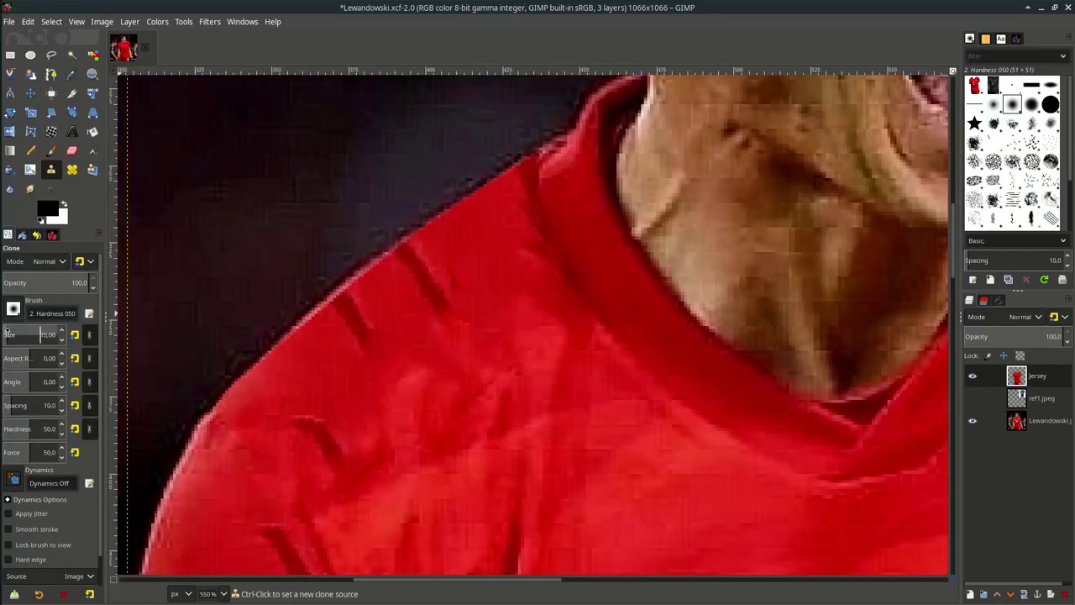
left_click_drag(9, 333, 5, 334)
scroll(336, 286, "up", 1, "ctrl")
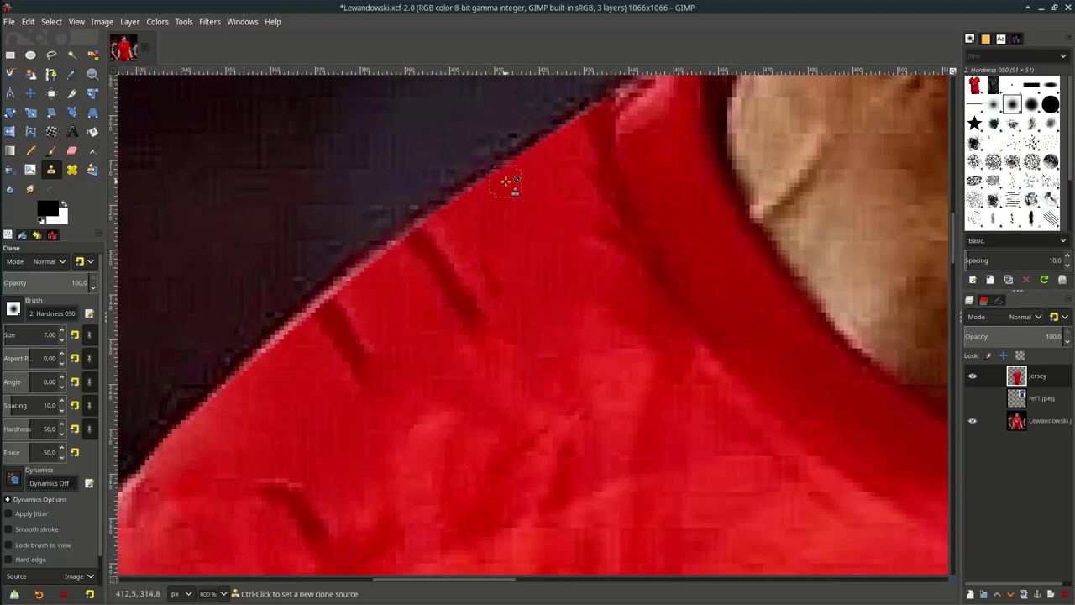
left_click(515, 211, "ctrl")
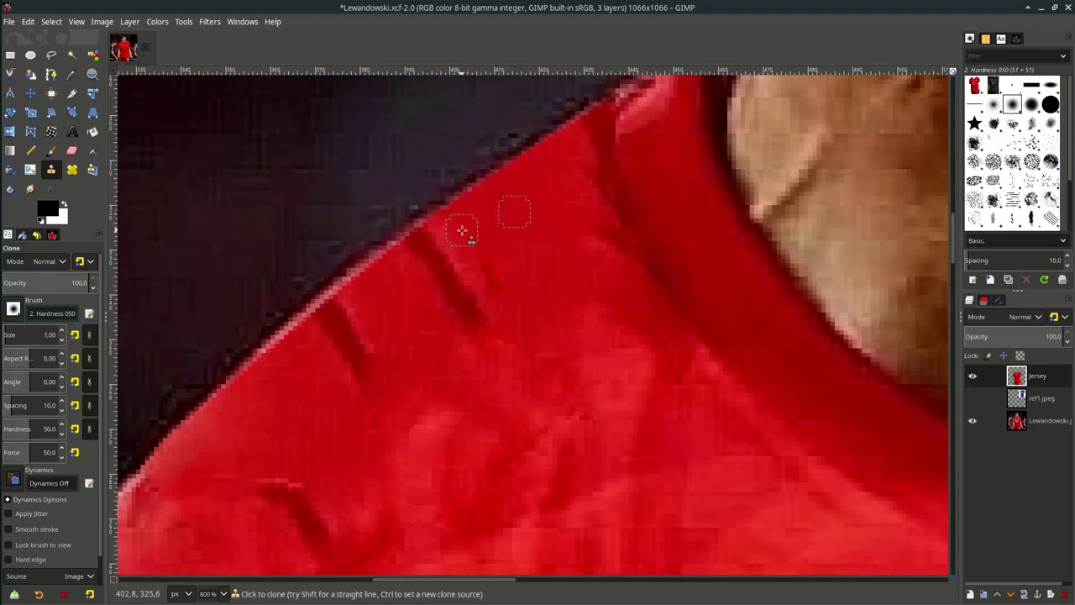
mouse_move(462, 229)
left_mouse_down()
mouse_move(417, 256)
mouse_move(440, 228)
left_mouse_up()
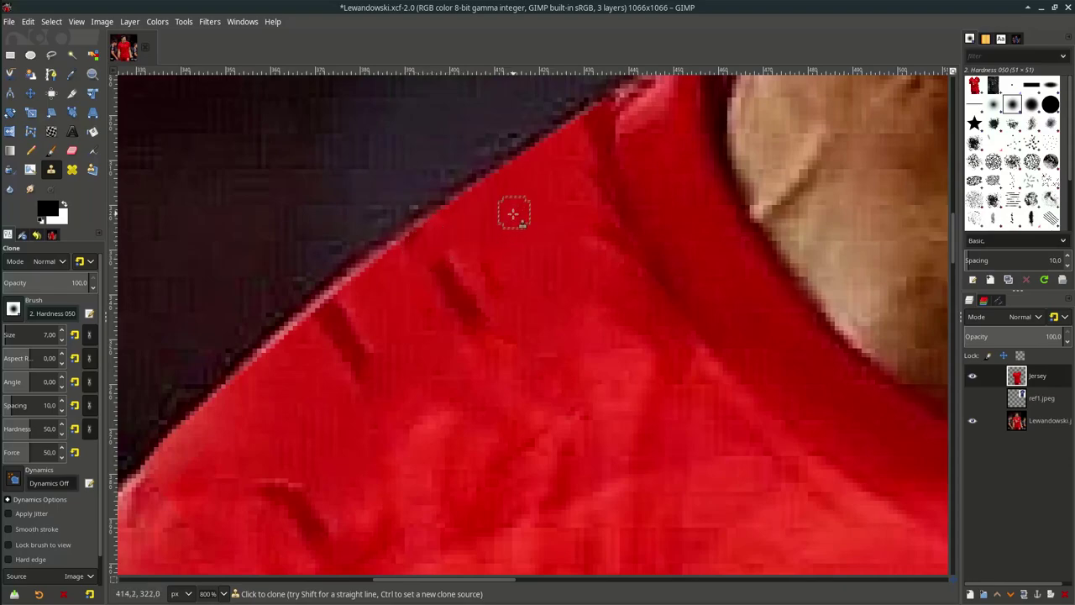
mouse_move(447, 271)
left_mouse_down()
mouse_move(468, 287)
mouse_move(460, 303)
mouse_move(473, 302)
mouse_move(443, 312)
mouse_move(432, 279)
left_mouse_up()
left_click(405, 304, "ctrl")
mouse_move(341, 319)
left_mouse_down()
mouse_move(351, 324)
mouse_move(331, 322)
mouse_move(370, 350)
left_mouse_up()
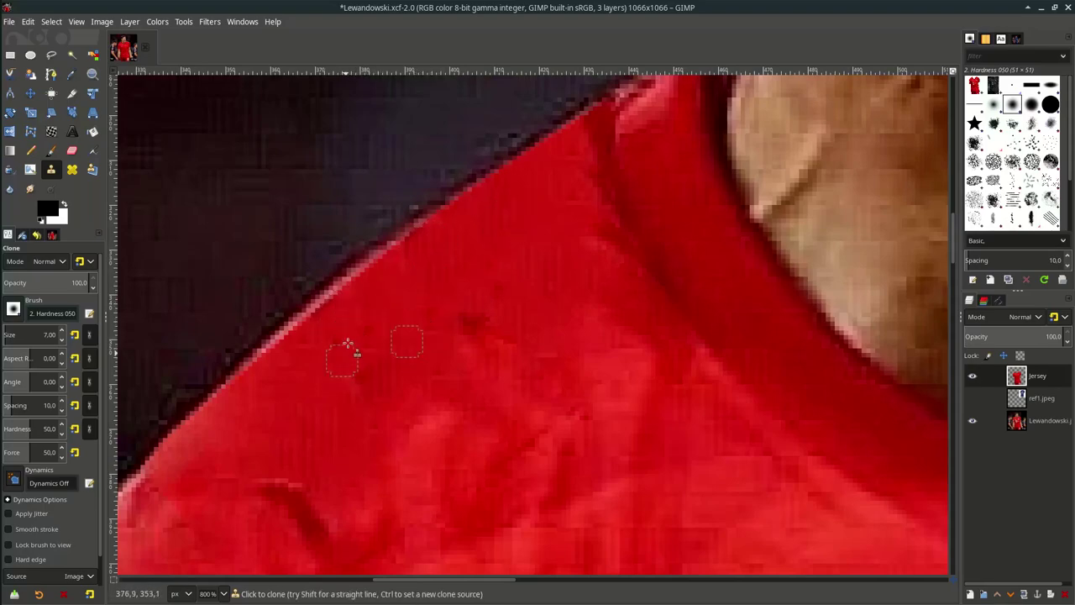
- Draw a closed path around the shoulder stripes on the image's right, from collar to sleeve seam, and convert it into a selection
scroll(391, 339, "down", 3, "ctrl")
scroll(392, 337, "down", 2, "ctrl")
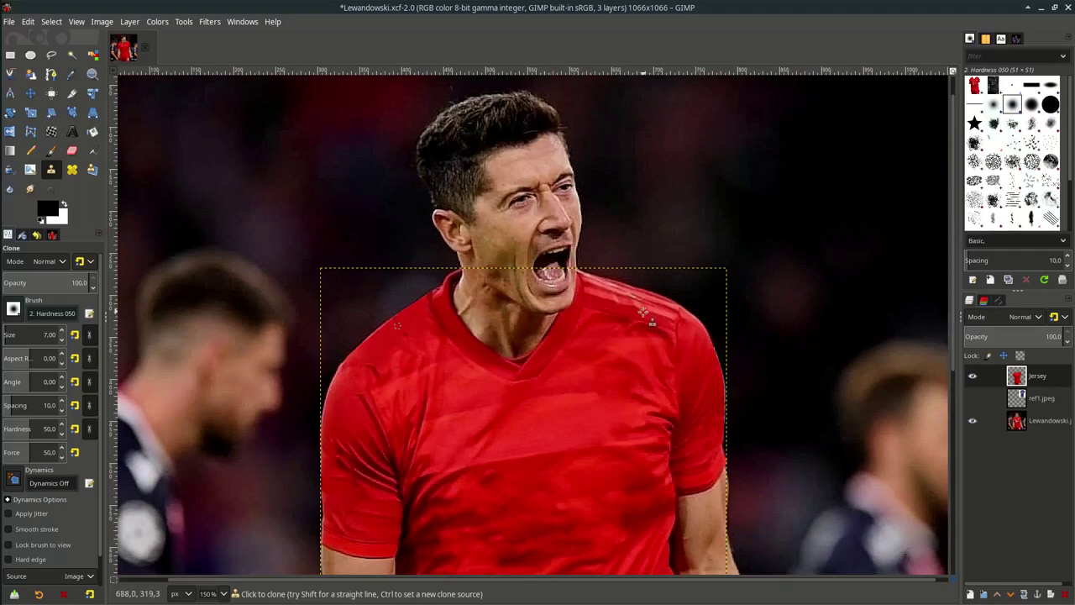
scroll(651, 321, "up", 2, "ctrl")
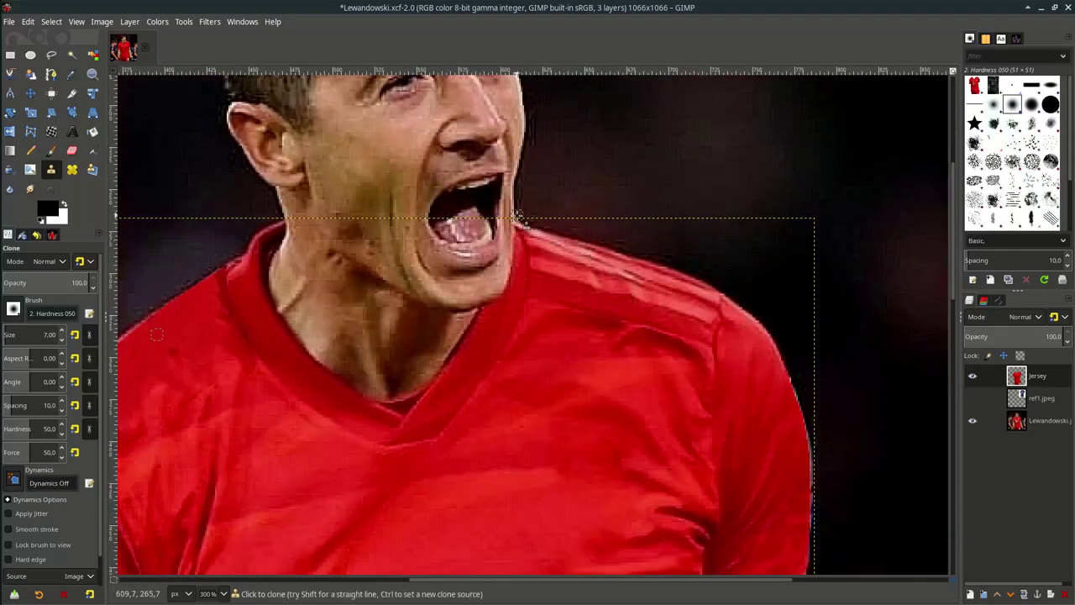
key("b")
scroll(495, 205, "up", 1, "ctrl")
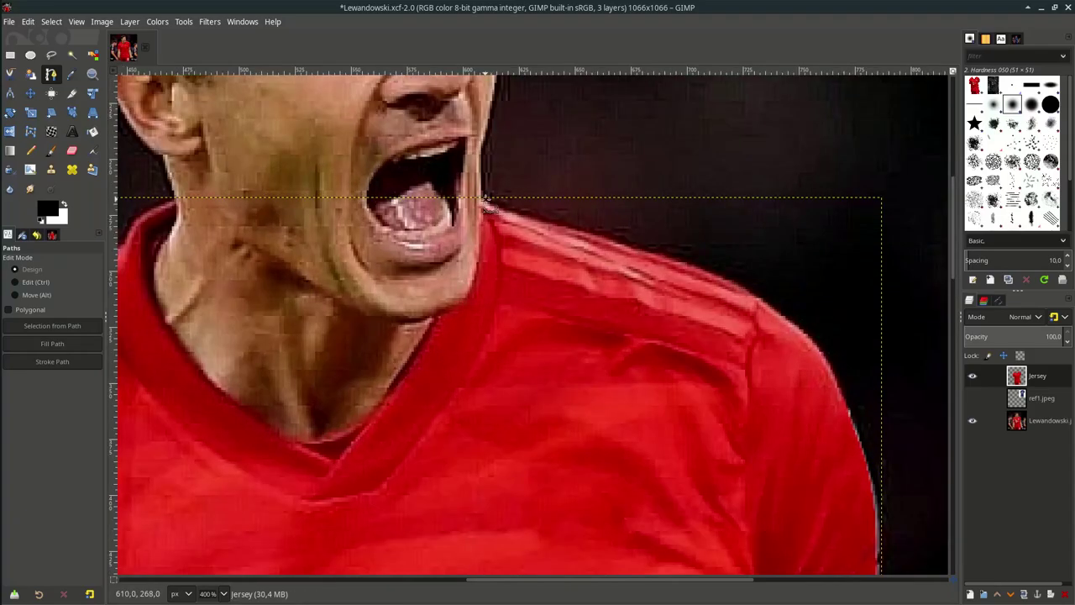
left_click(485, 200)
left_click_drag(499, 299, 496, 327)
left_click_drag(683, 358, 707, 367)
left_click(747, 376)
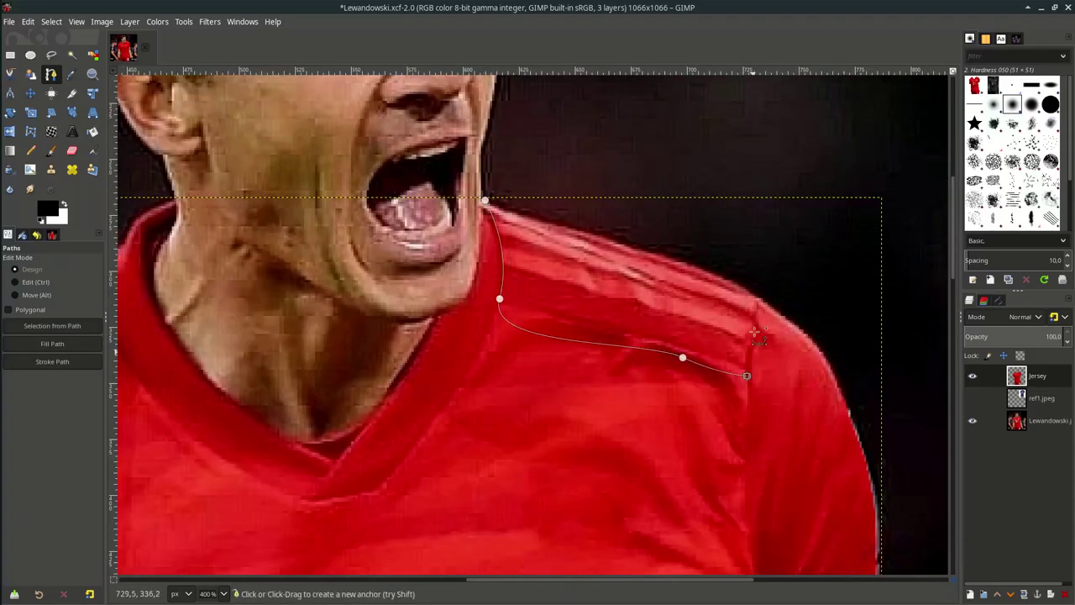
left_click(762, 296)
left_click(697, 227)
left_click(539, 191)
left_click(485, 200, "ctrl")
key("Return")
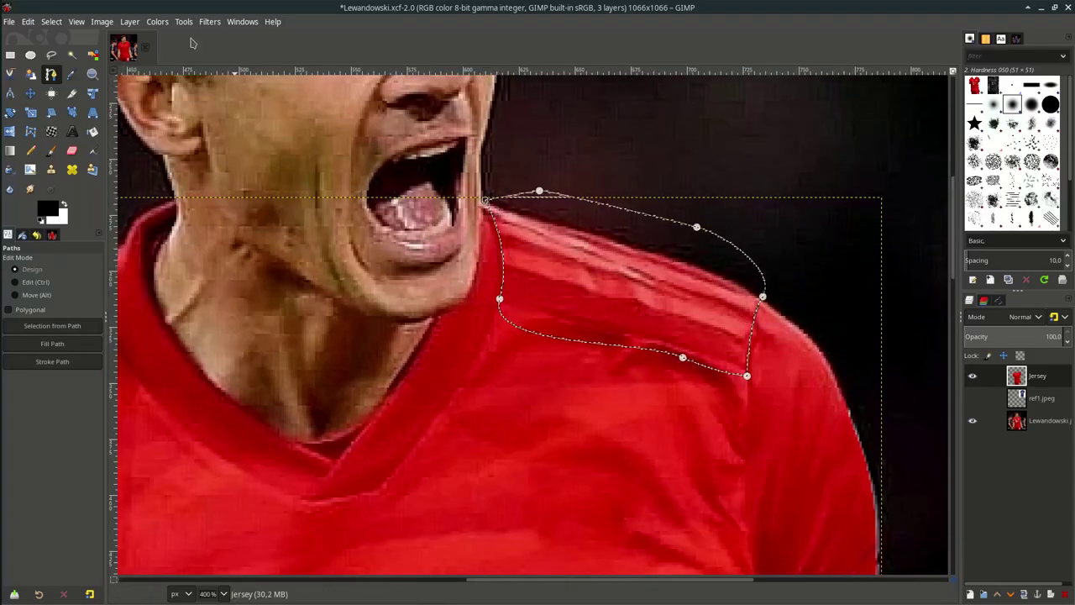
- Remove the stripes on the image's right shoulder with Heal selection at 50 px context width, sampling all around, and clear the selection
left_click(210, 21)
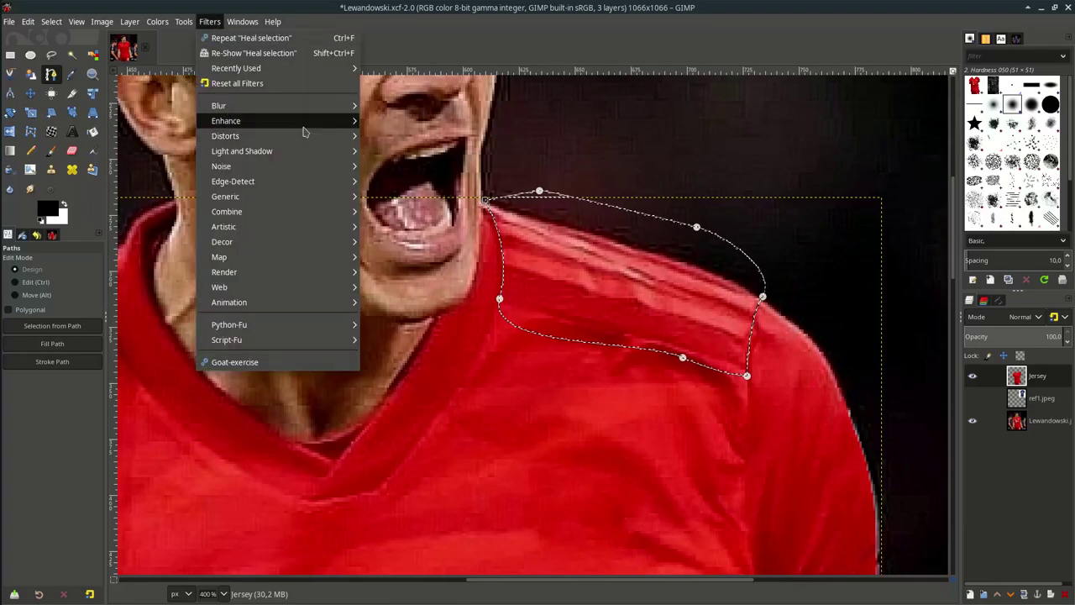
left_click(479, 281)
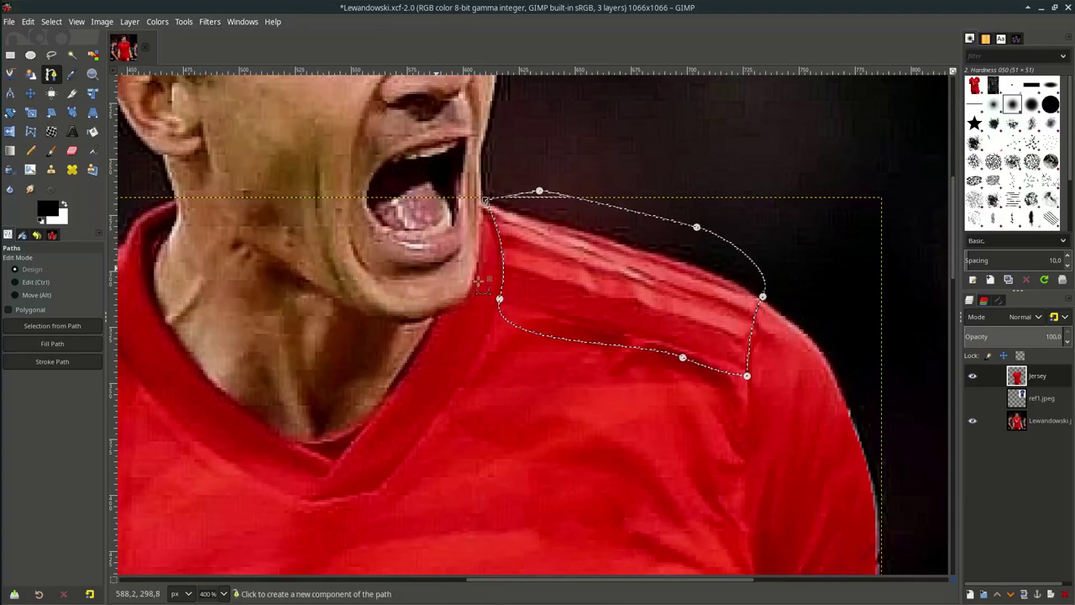
mouse_move(546, 218)
left_mouse_down()
mouse_move(787, 223)
mouse_move(856, 195)
left_mouse_up()
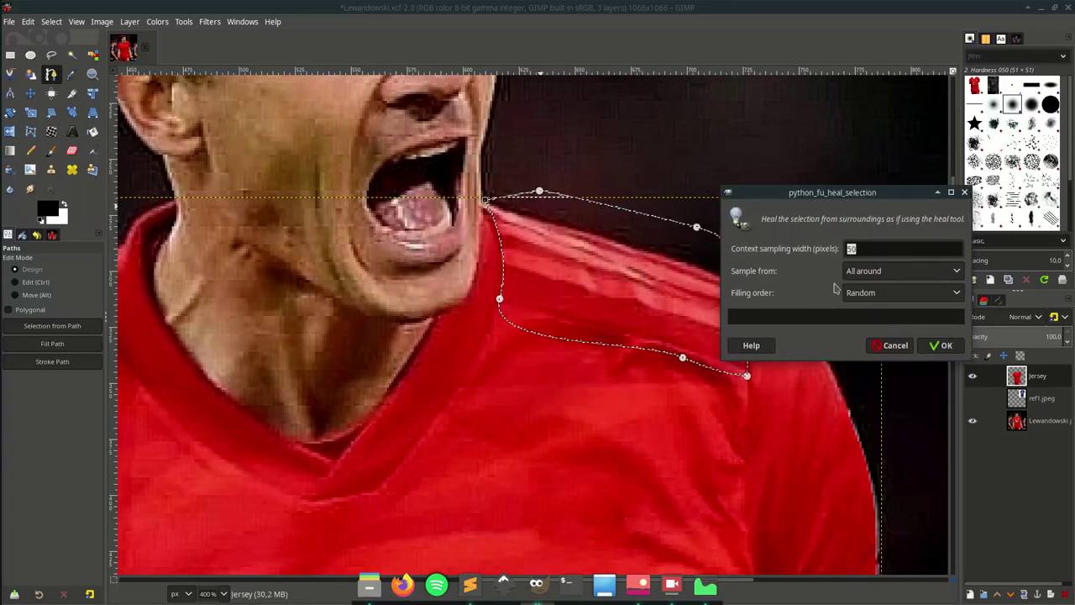
left_click(941, 346)
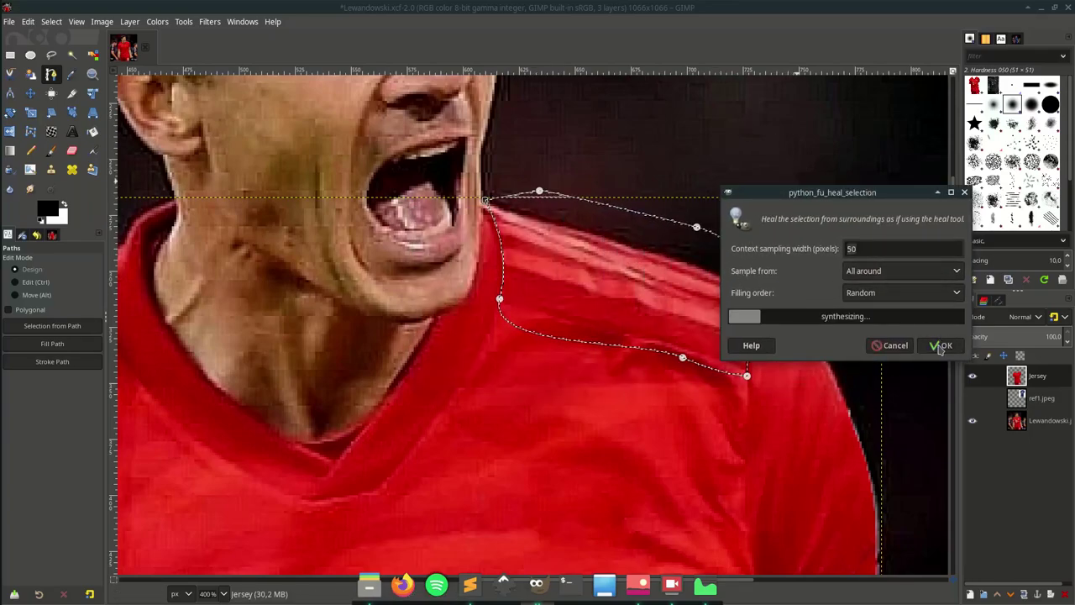
key("m")
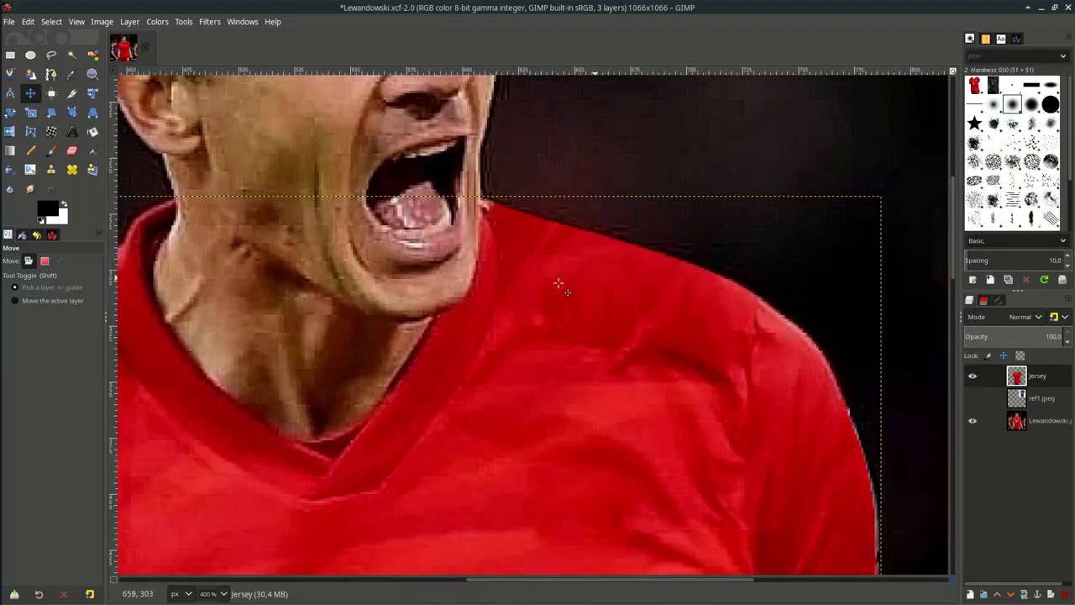
- Clone clean fabric over the uneven streaks along the image's right shoulder with a brush of size 22
left_click(50, 171)
key("4")
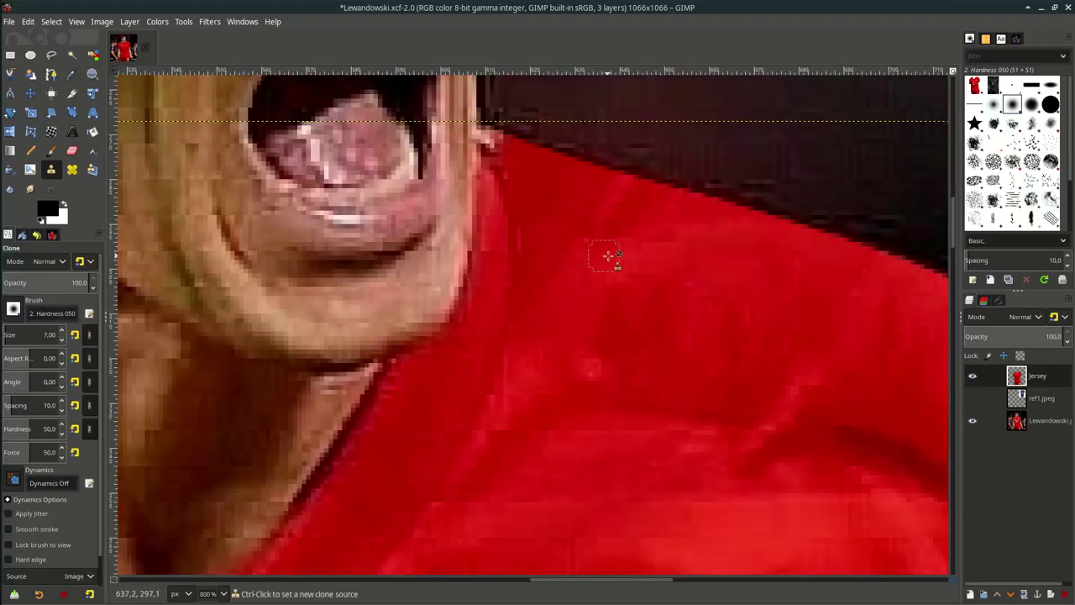
left_click(10, 337)
scroll(496, 303, "right", 1)
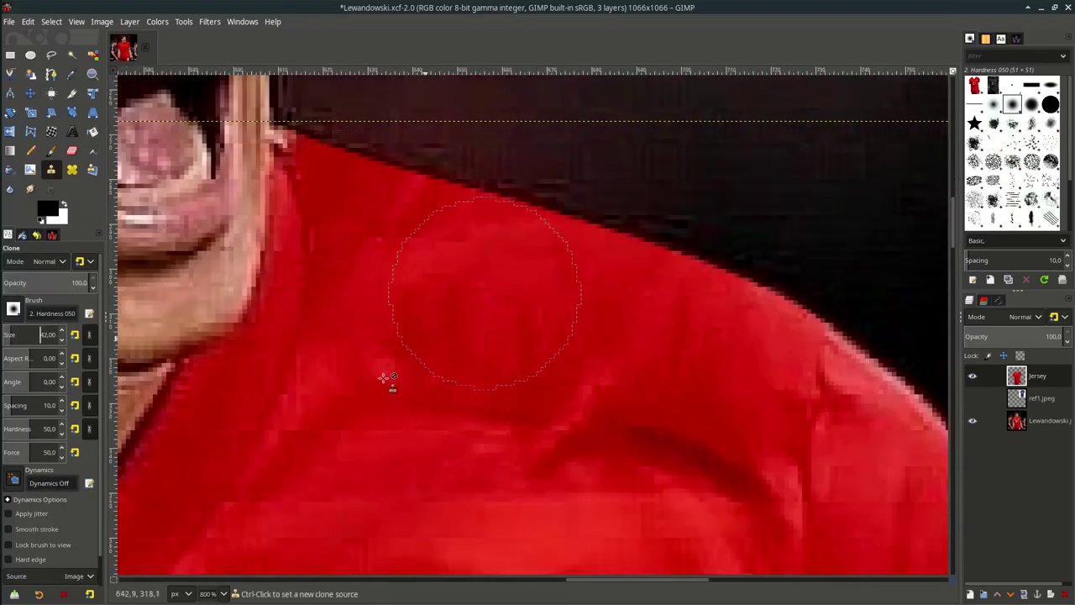
left_click(7, 333)
scroll(438, 294, "up", 2)
left_click(439, 437, "ctrl")
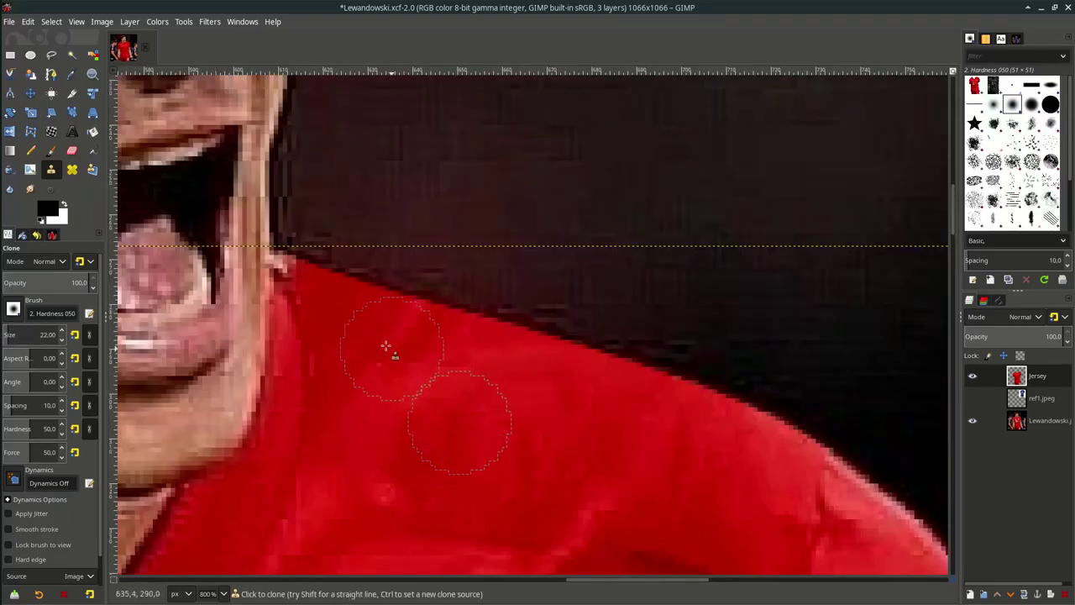
mouse_move(386, 346)
left_mouse_down()
mouse_move(406, 373)
mouse_move(413, 355)
mouse_move(536, 374)
left_mouse_up()
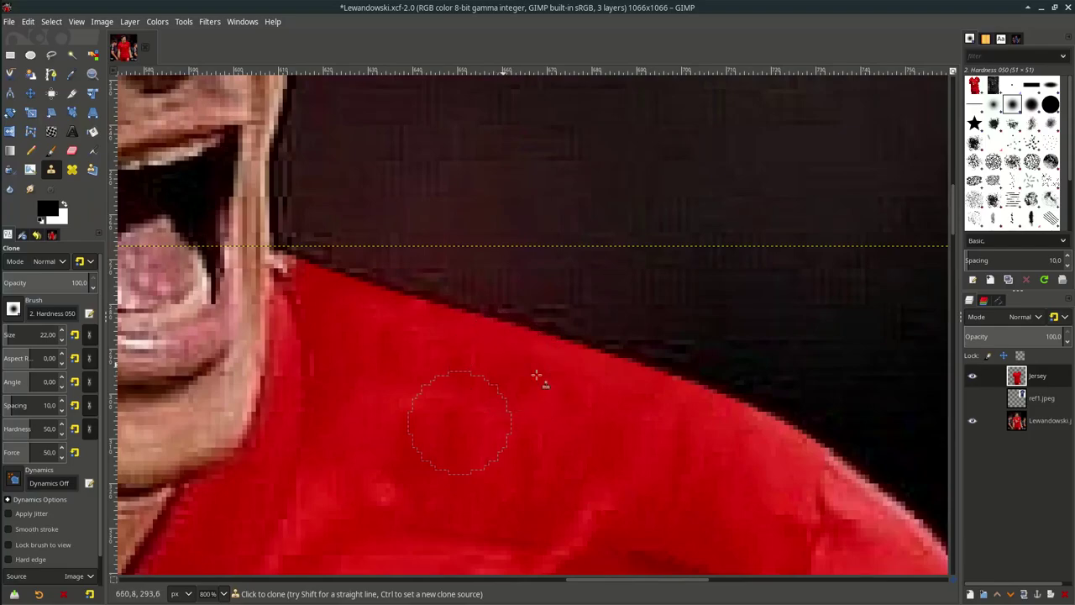
scroll(536, 374, "down", 1)
scroll(759, 512, "down", 2)
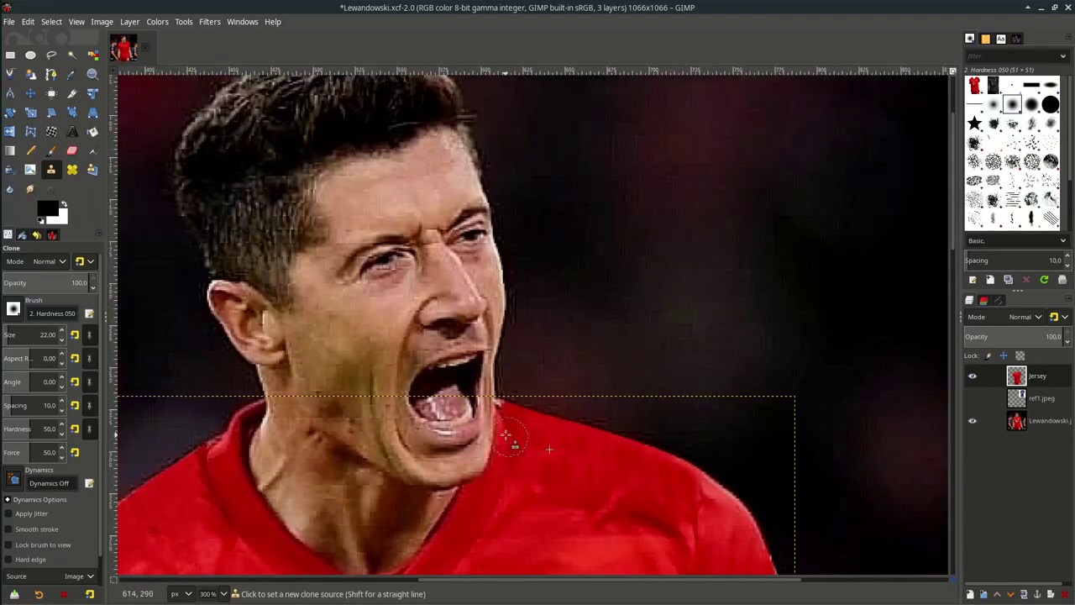
- Clone red fabric over the skin-coloured pixels where the collar meets the neck on the image's right, with a brush of size 2
scroll(506, 435, "up", 5)
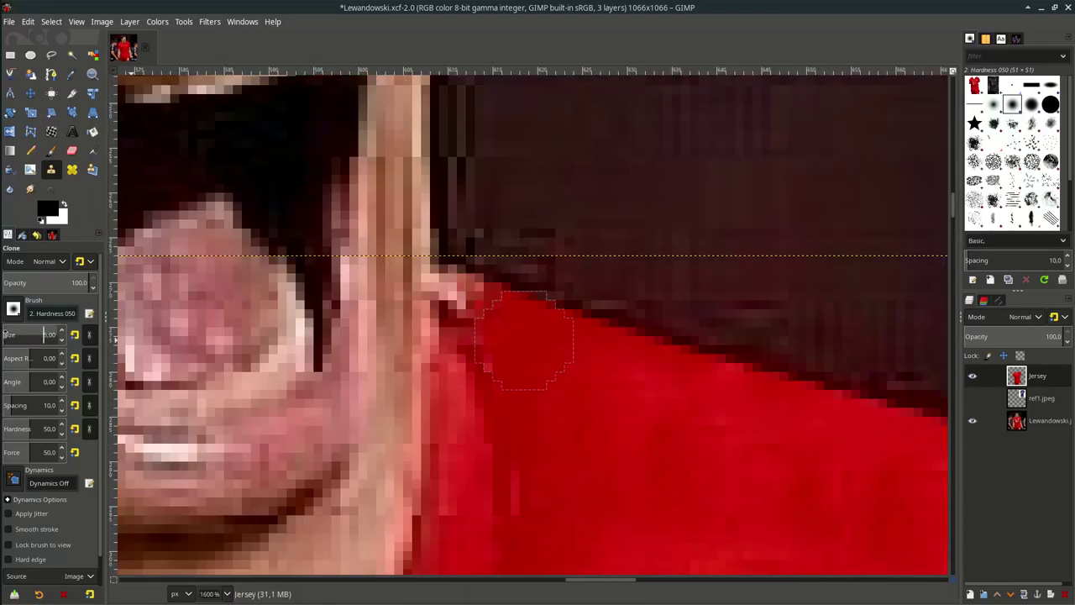
left_click_drag(5, 334, 4, 334)
left_click(516, 331, "ctrl")
left_click_drag(487, 304, 441, 284)
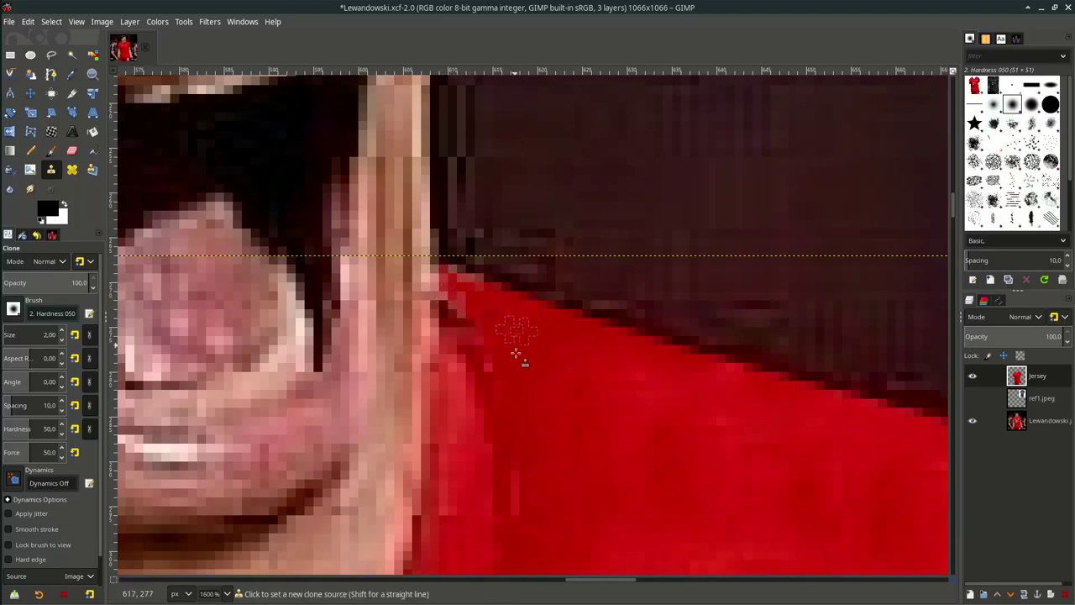
scroll(516, 354, "down", 8)
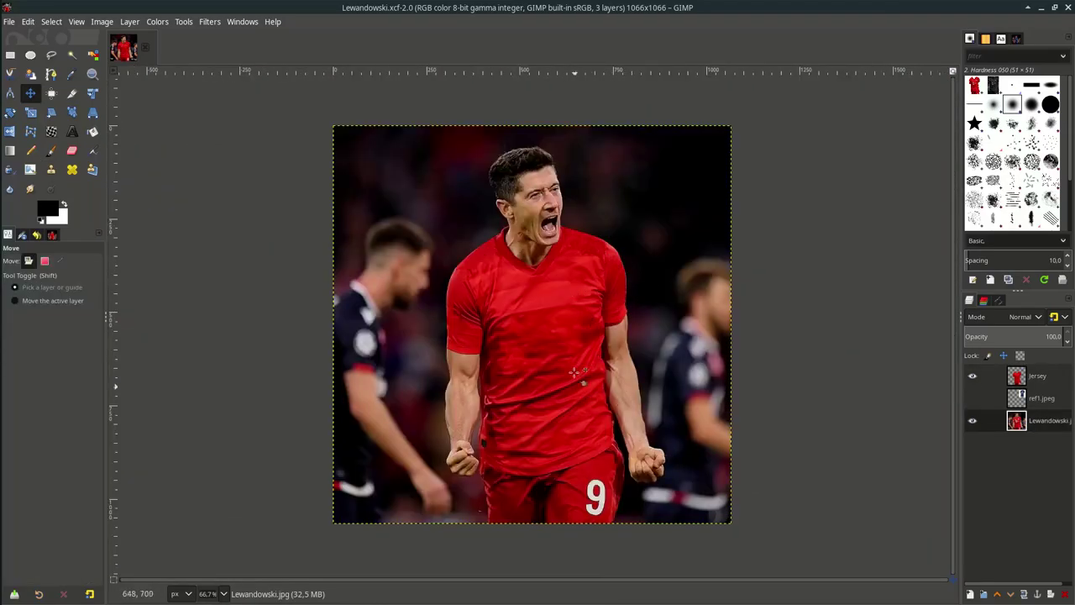
- Duplicate the Jersey layer, rename the copy Jersey bck, and place it directly above the Lewandowski photo layer
left_click(1041, 380)
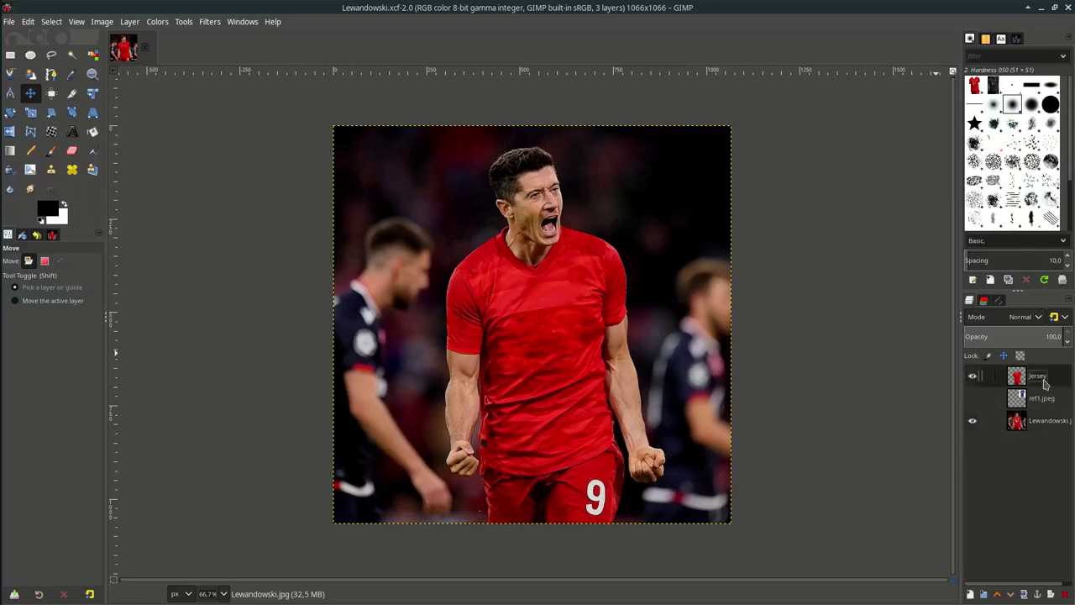
left_click(1024, 595)
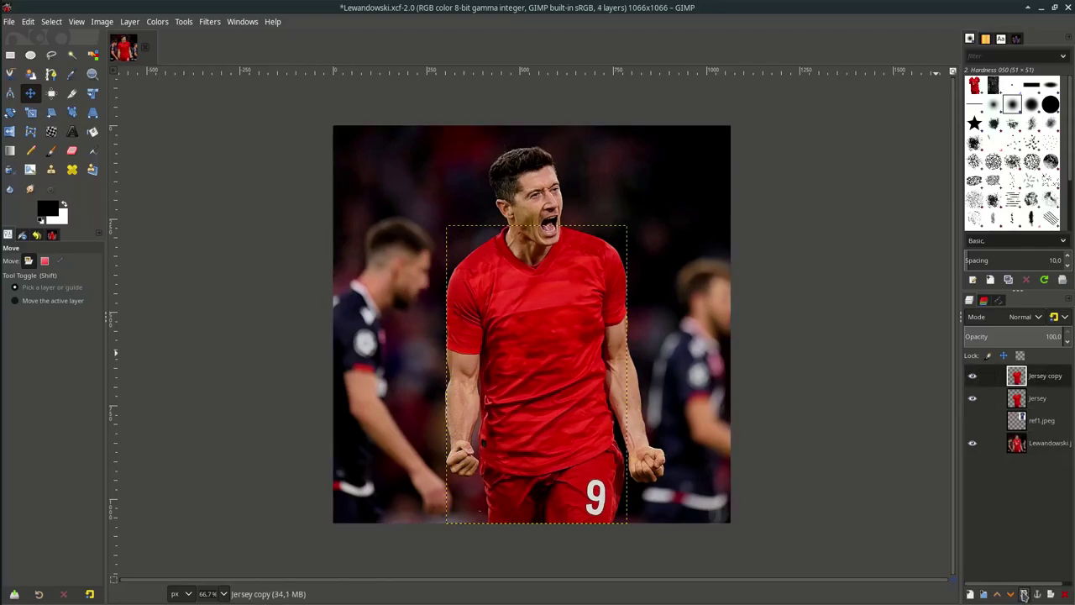
double_click(1056, 378)
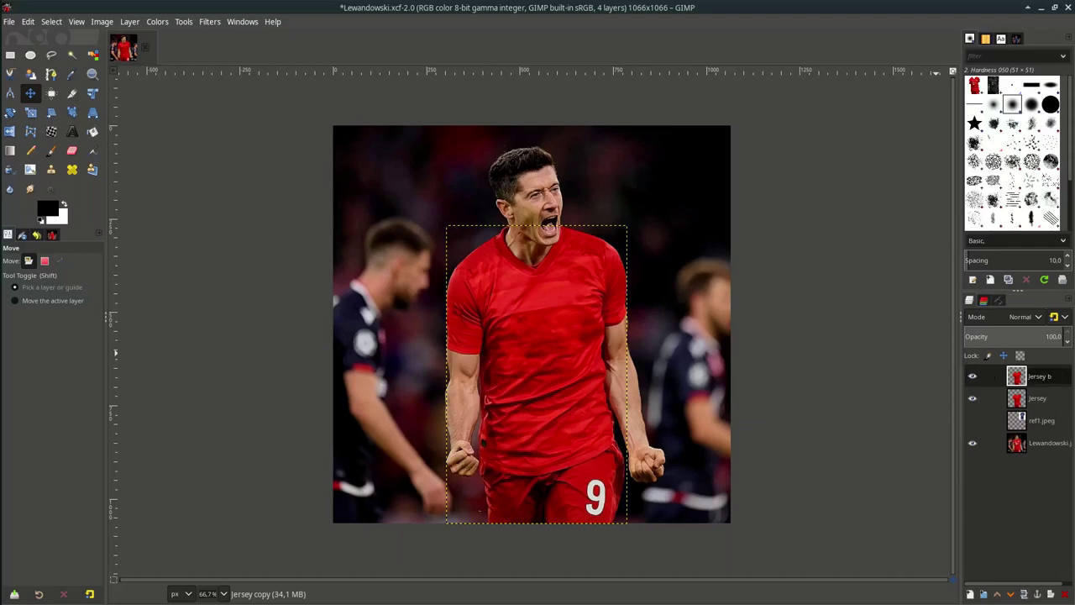
key("Return")
left_click_drag(1041, 377, 1039, 437)
- Desaturate the original Jersey layer using the Luminance mode
left_click(1062, 379)
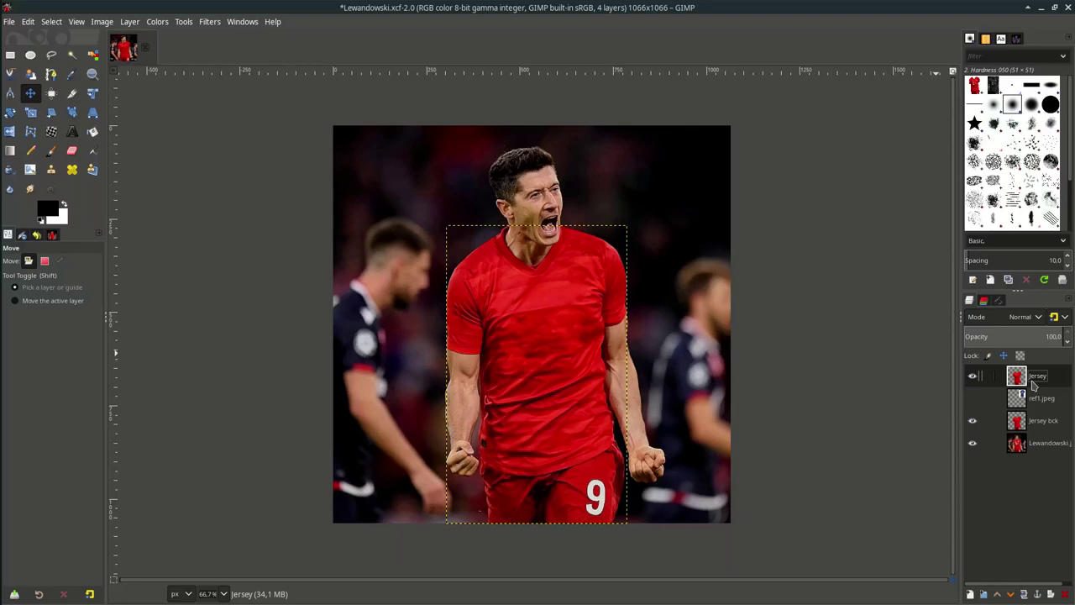
left_click(159, 21)
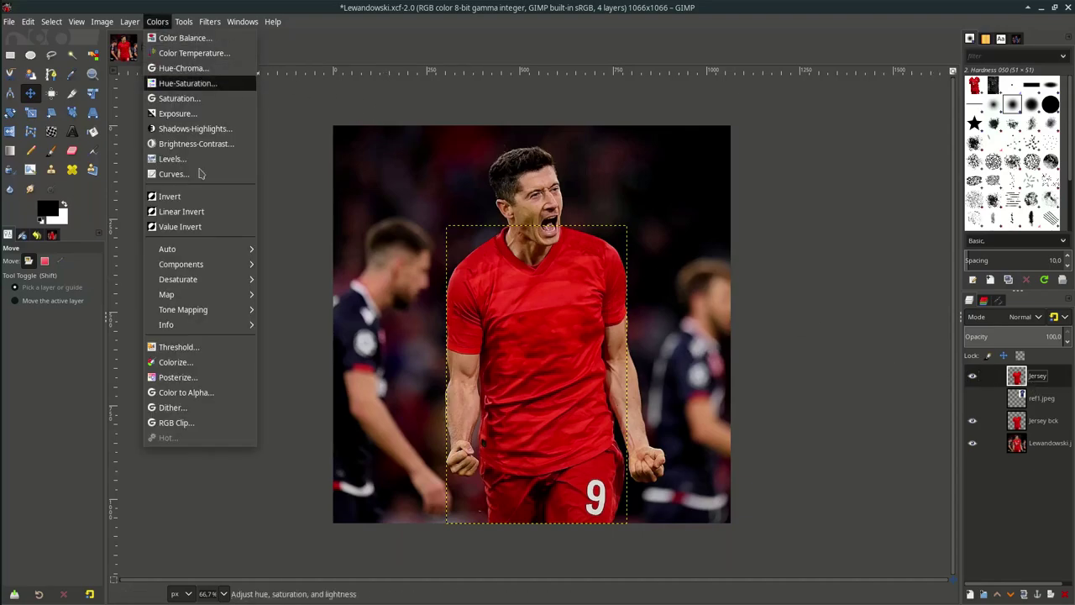
mouse_move(218, 279)
left_click(292, 294)
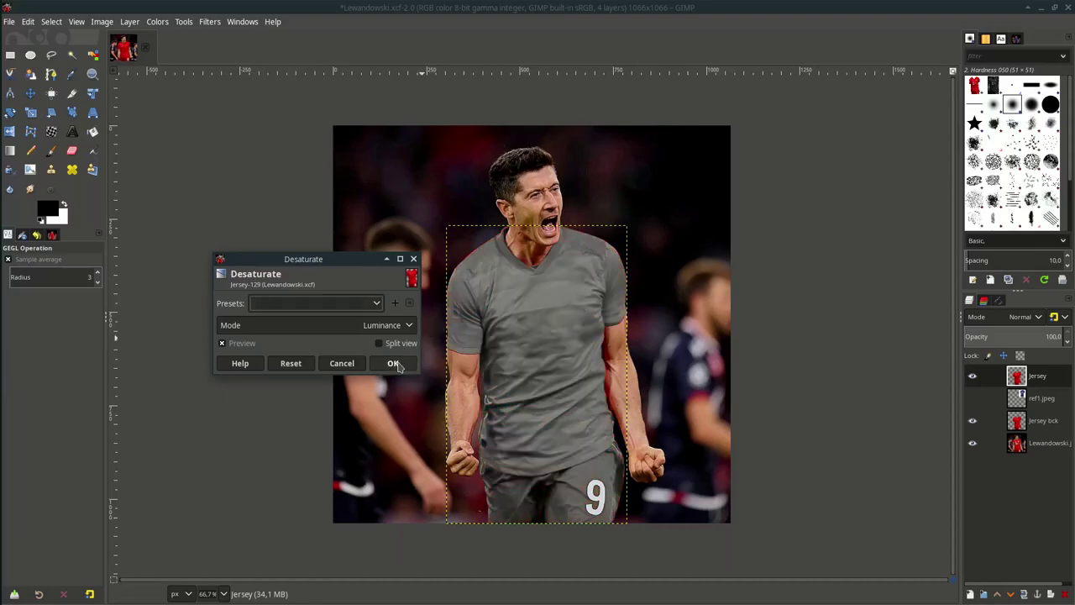
left_click(393, 363)
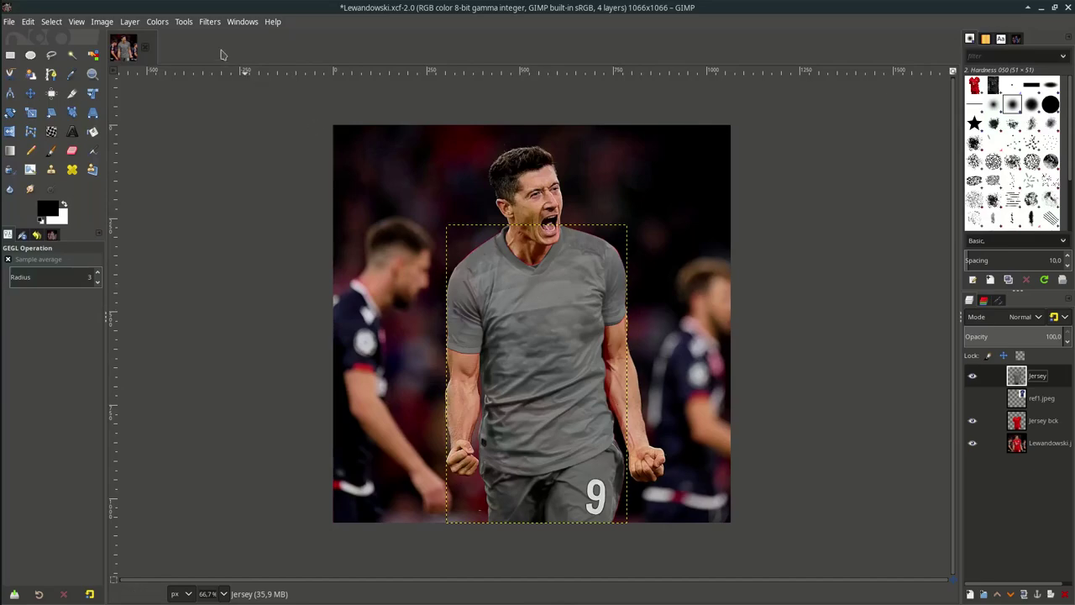
- Lighten the grey jersey with Levels, lowering the white input level to about 196 and raising the gamma
left_click(158, 21)
left_click(206, 160)
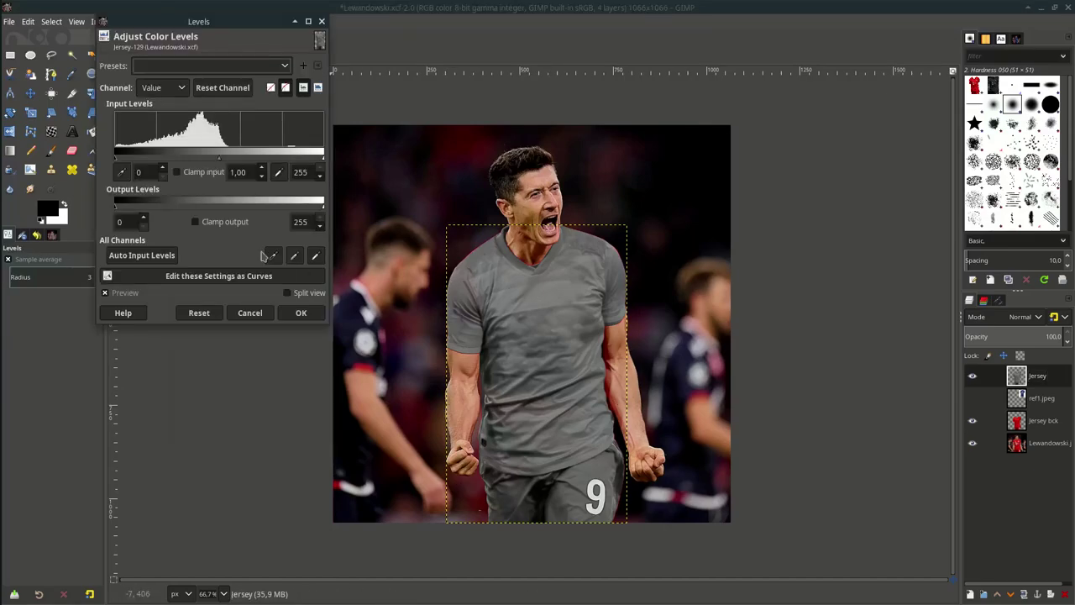
mouse_move(116, 159)
left_mouse_down()
mouse_move(151, 158)
mouse_move(115, 158)
left_mouse_up()
left_click_drag(220, 159, 194, 159)
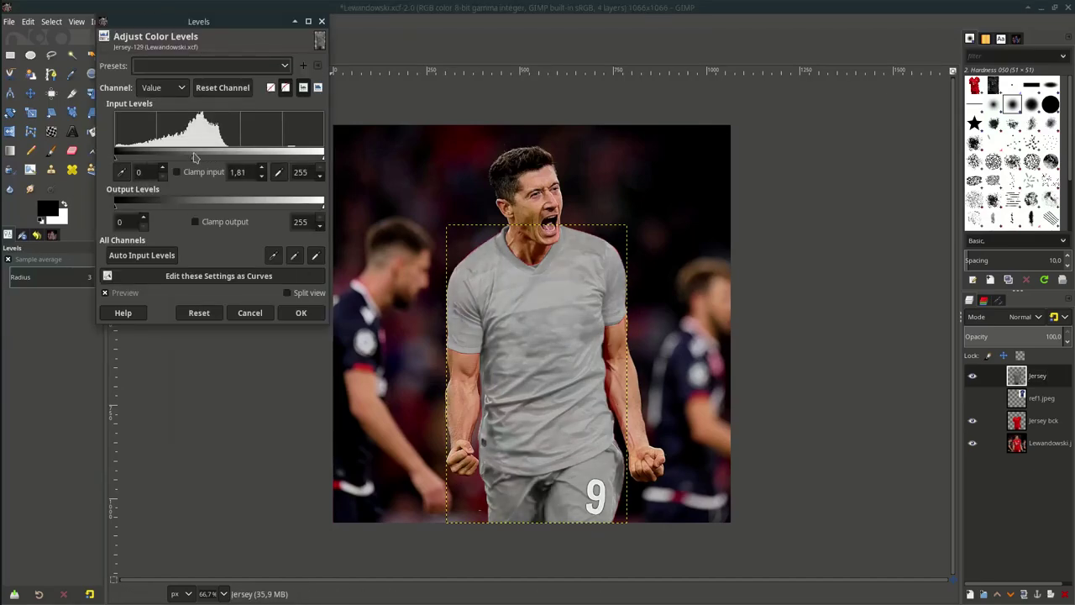
left_click_drag(324, 159, 275, 158)
left_click_drag(116, 158, 121, 159)
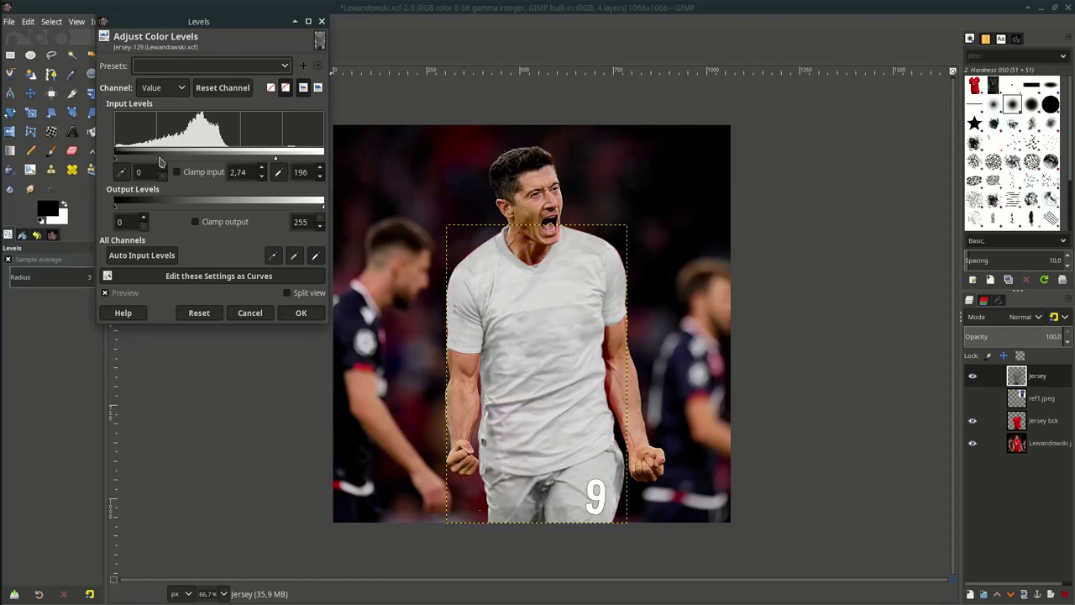
left_click(301, 313)
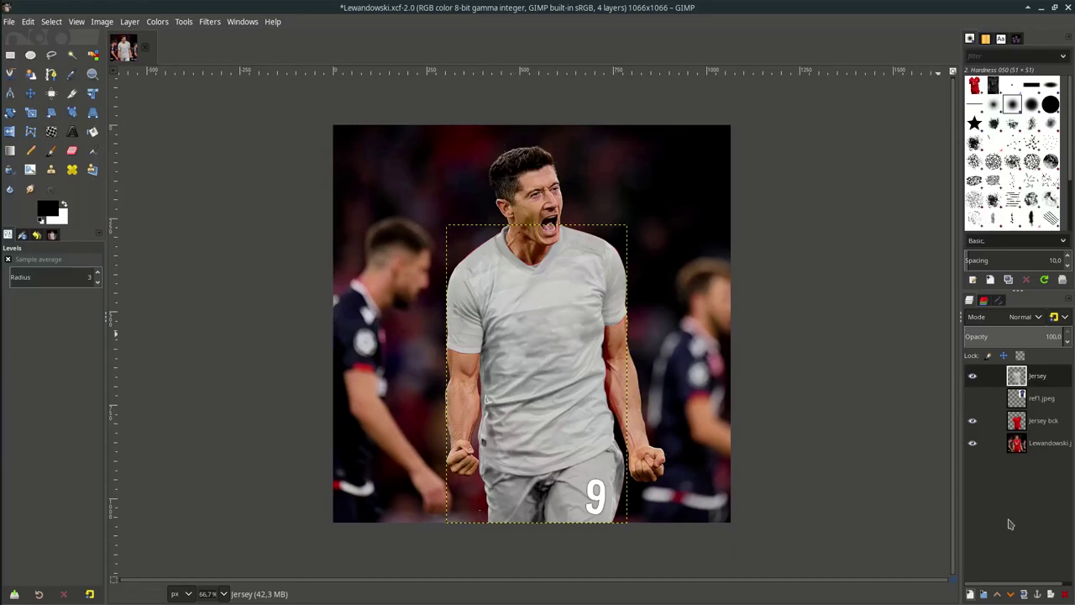
- Add a transparent layer named Color at image size, hide the Lewandowski photo layer, and show the ref1.jpeg reference
left_click(972, 593)
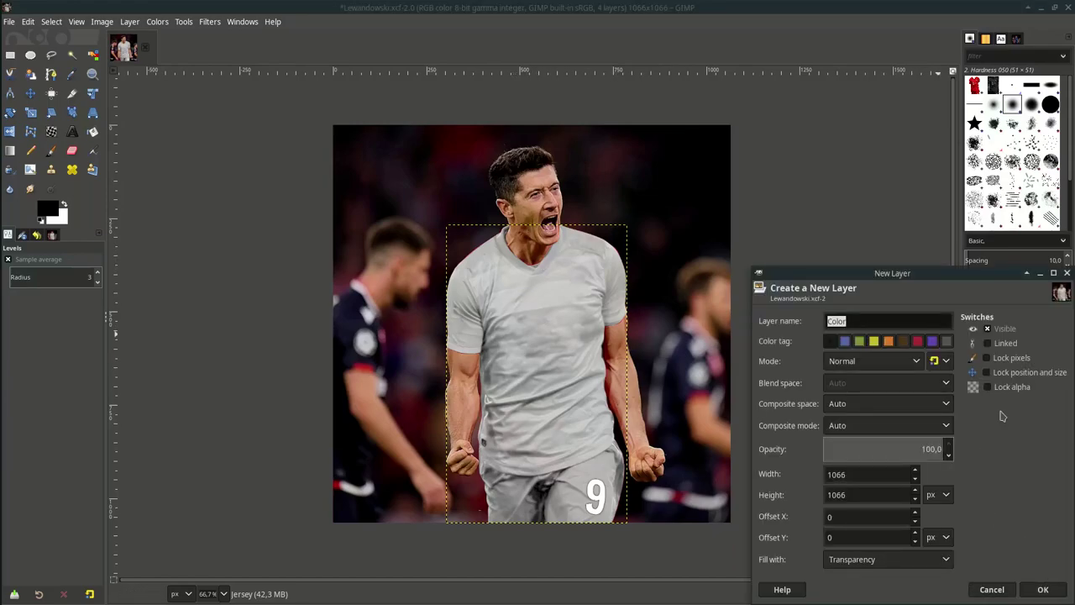
key("Return")
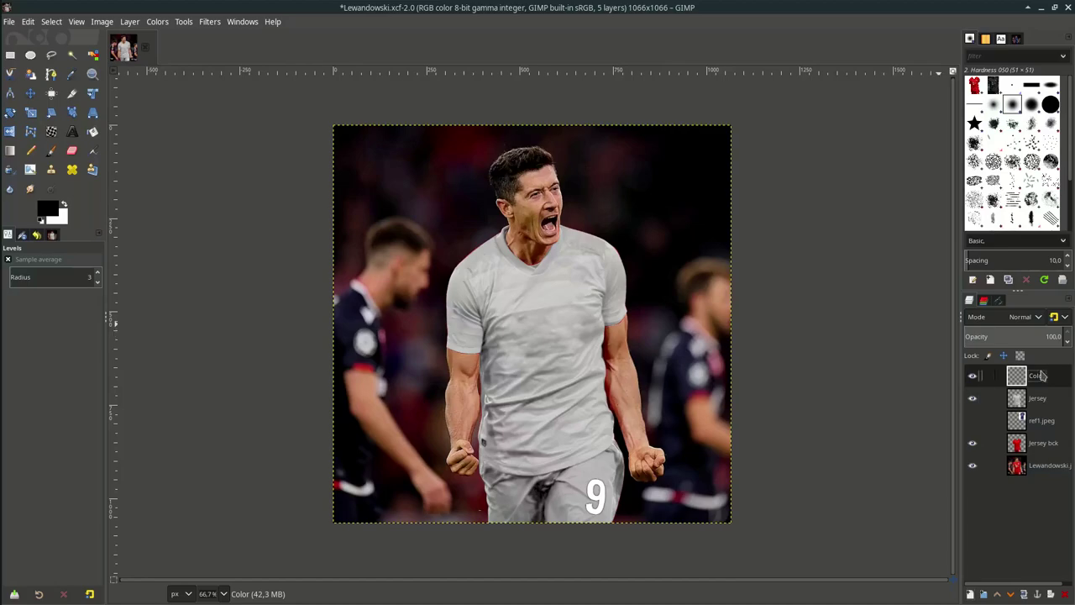
left_click(971, 467)
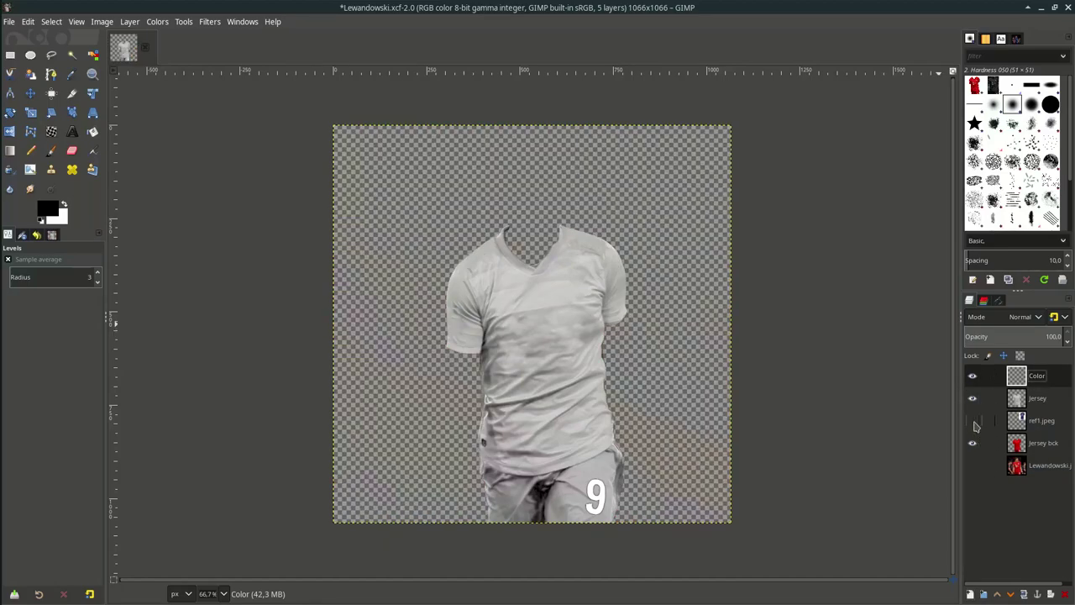
left_click(972, 421)
scroll(672, 195, "up", 2)
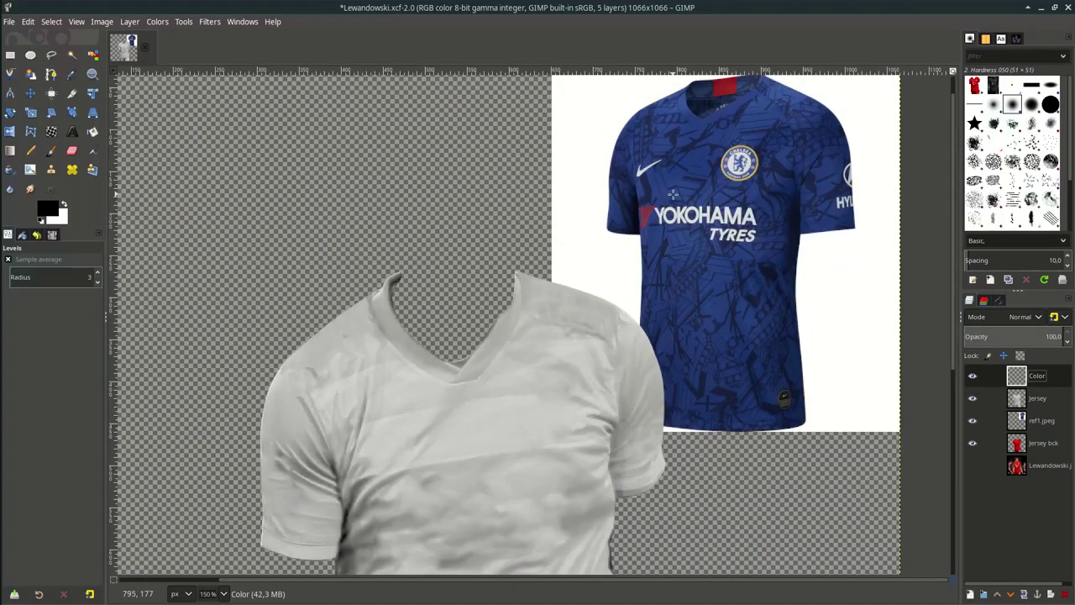
scroll(672, 195, "down", 2)
scroll(672, 195, "up", 3)
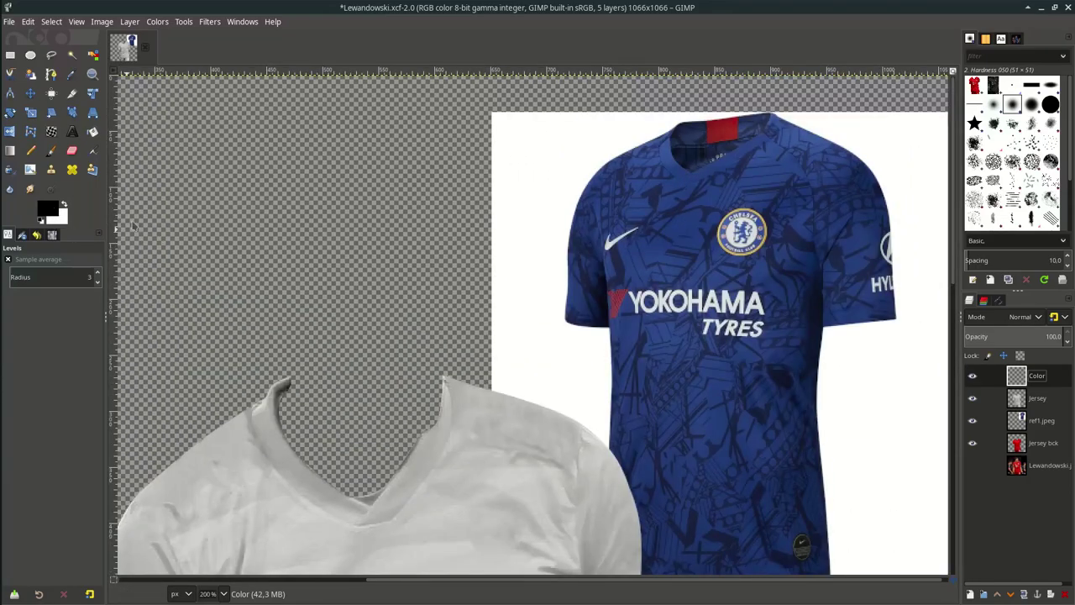
- Set the foreground colour to the blue 223b7d sampled from the chest of the reference Chelsea shirt
left_click(46, 208)
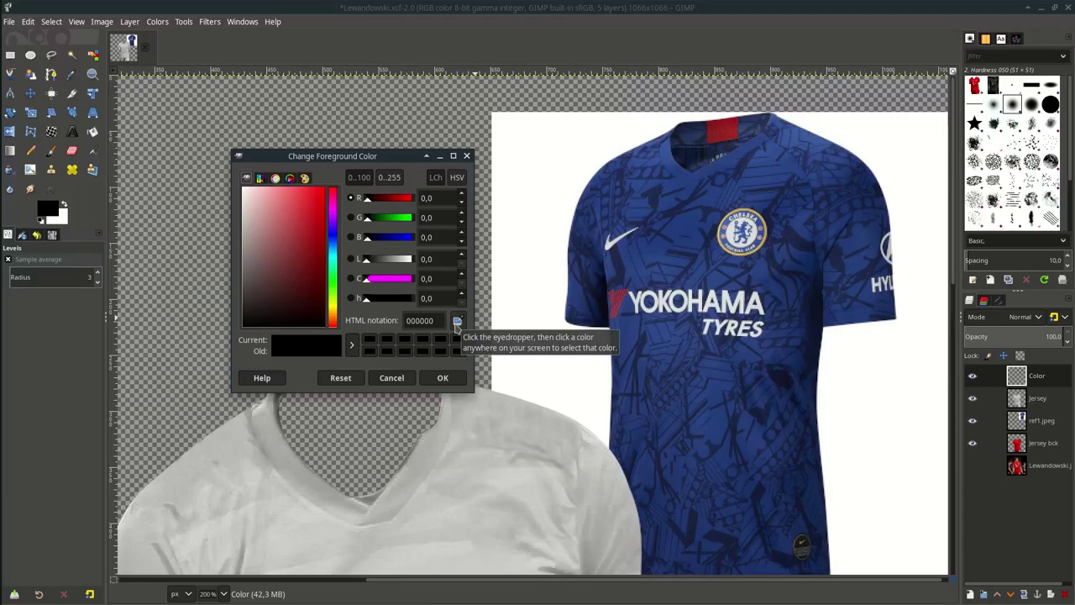
left_click(457, 322)
left_click(681, 219)
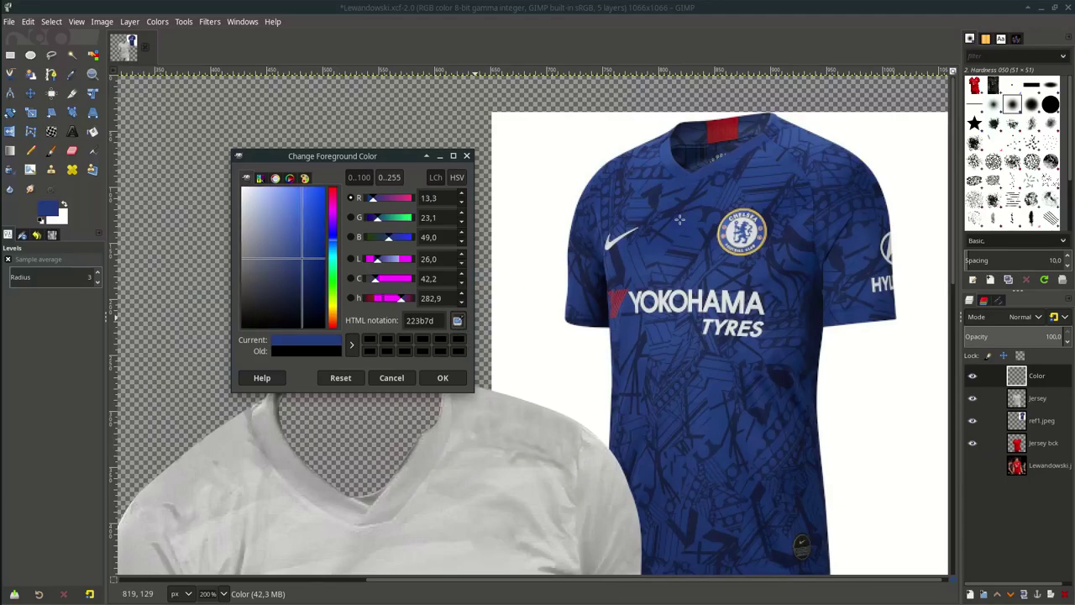
left_click(443, 379)
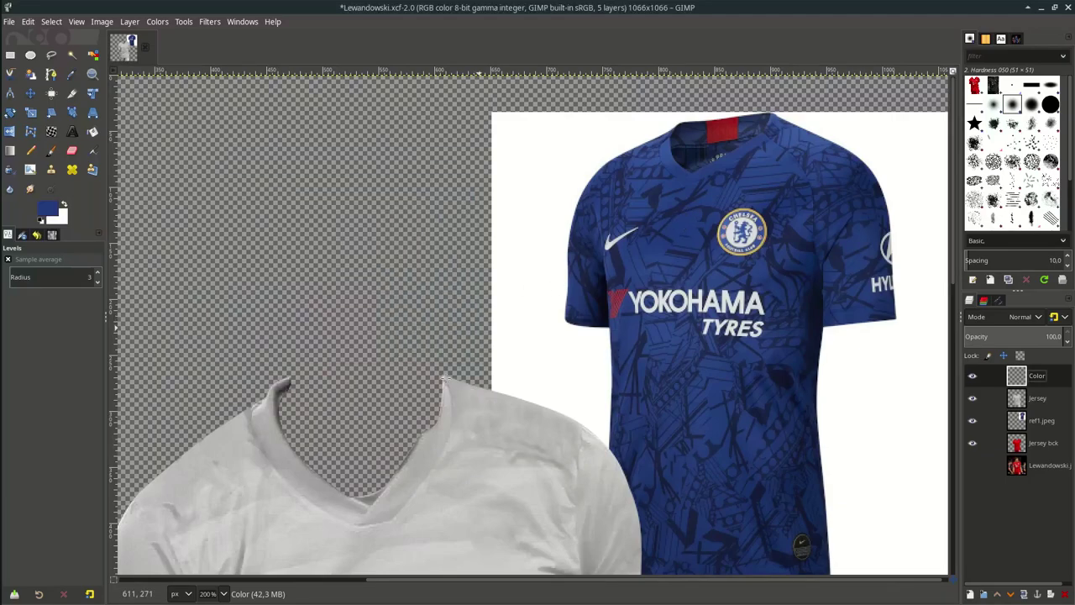
- Fill the Color layer with the sampled blue and move ref1.jpeg to the top of the layer stack
key("minus")
key("minus")
key("minus")
left_click(93, 132)
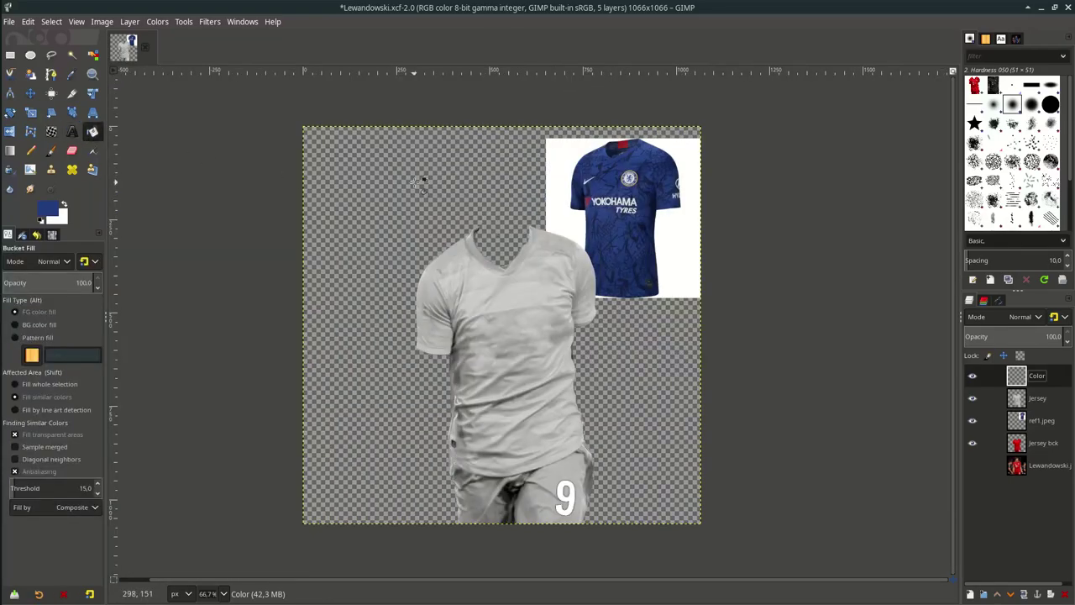
left_click_drag(1038, 427, 1044, 374)
- Set the Color layer's blend mode to Multiply
left_click(1027, 403)
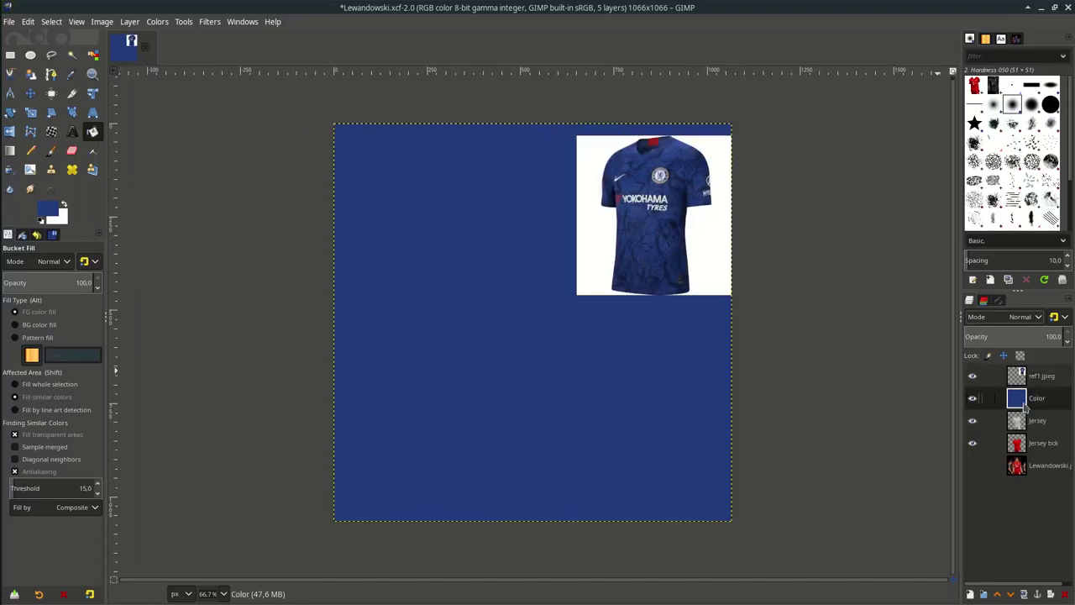
left_click(1032, 317)
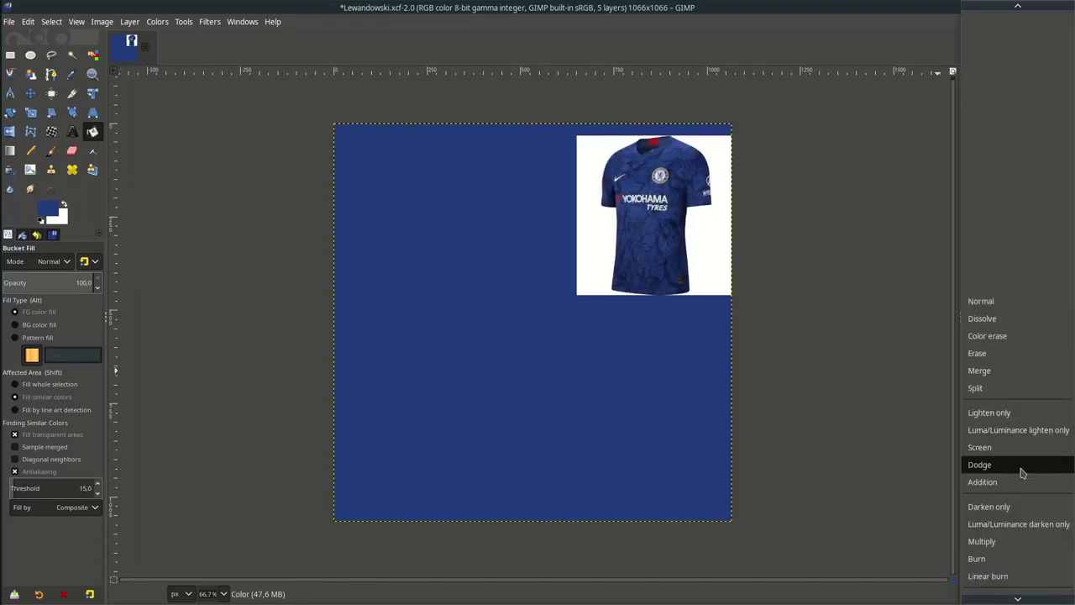
left_click(1008, 531)
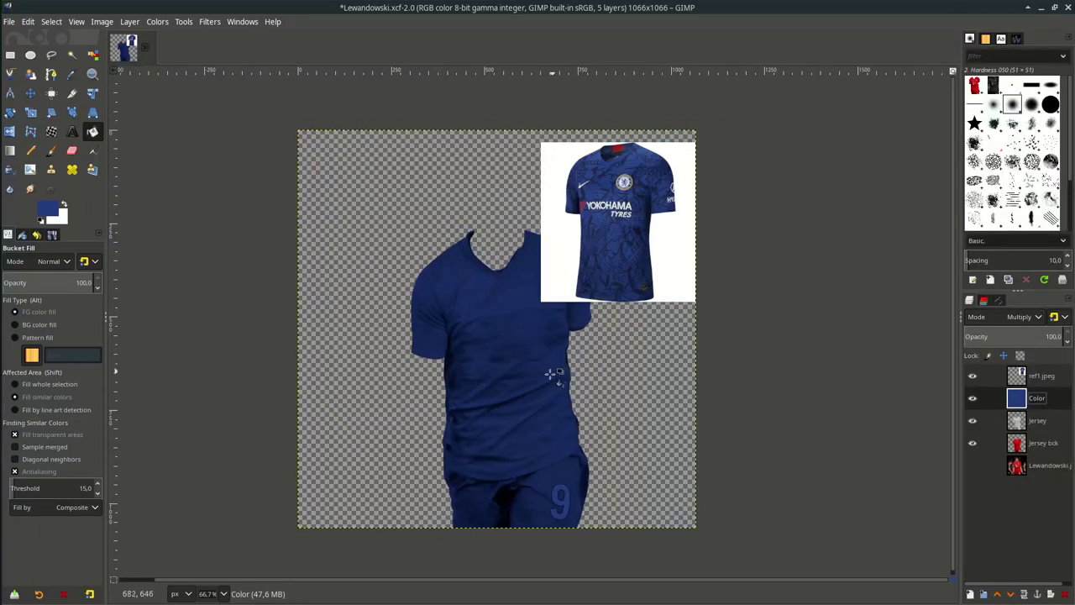
- Brighten the Color layer with Curves by raising the midpoint to input 123, output 146
left_click(159, 22)
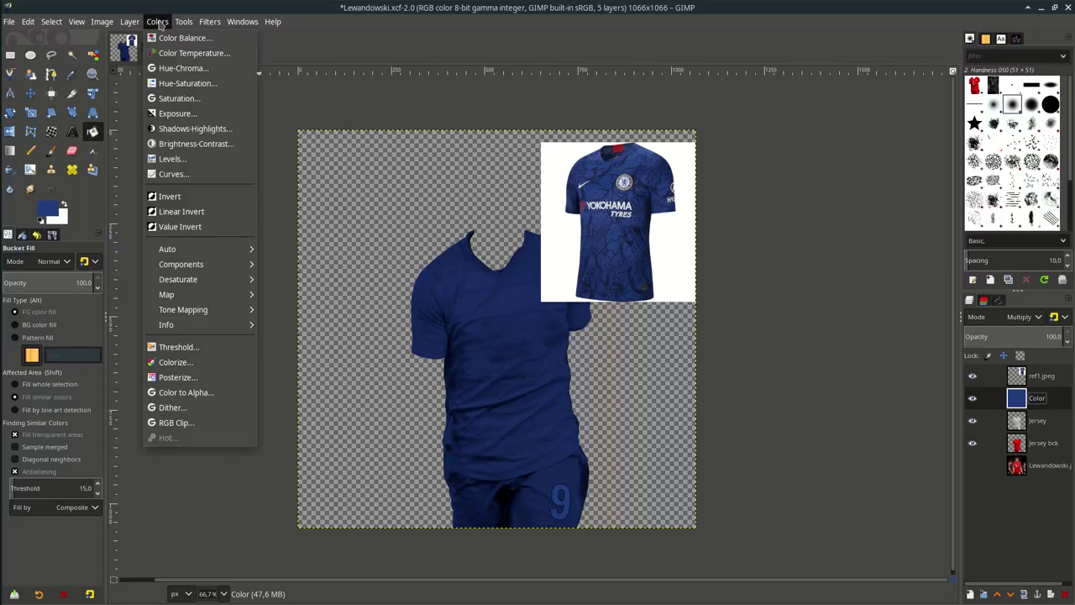
left_click(181, 173)
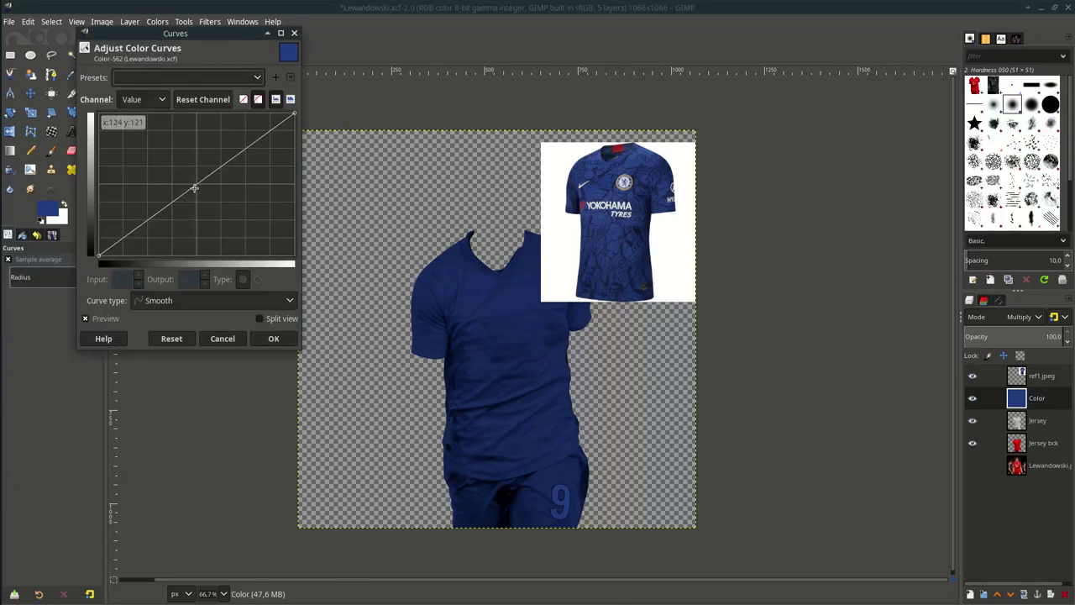
left_click_drag(194, 188, 193, 174)
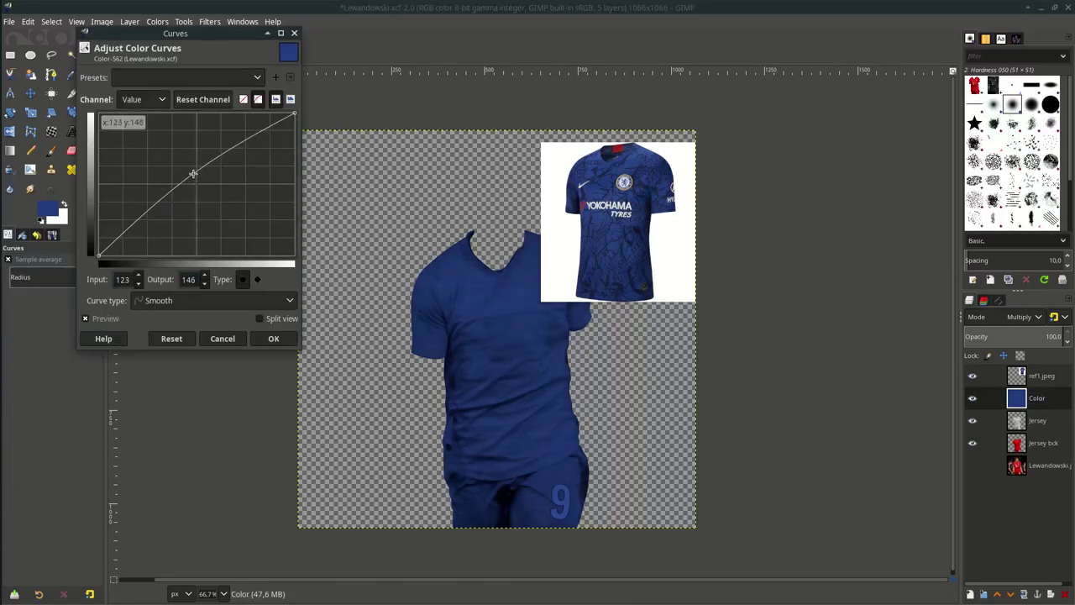
left_click(273, 339)
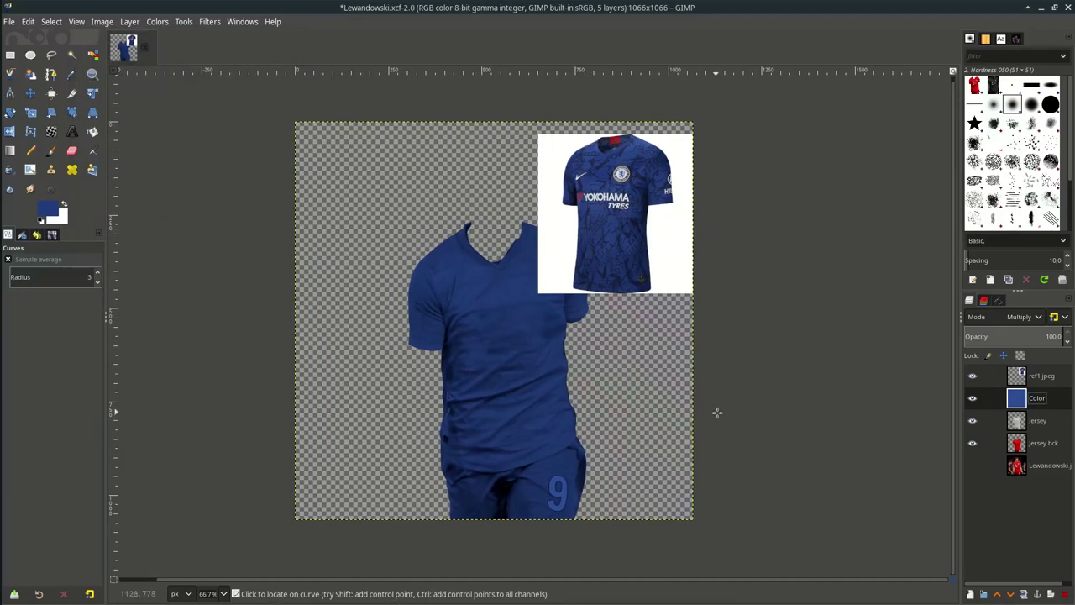
- Merge the Color layer down into Jersey and briefly show the Lewandowski photo layer to check the blue kit
right_click(1038, 405)
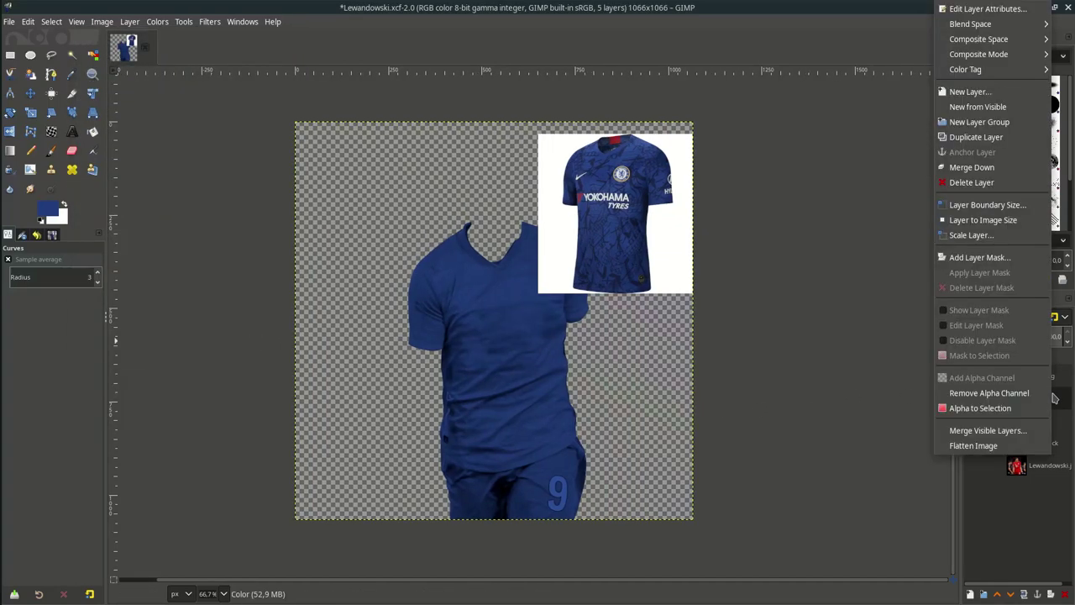
left_click(979, 166)
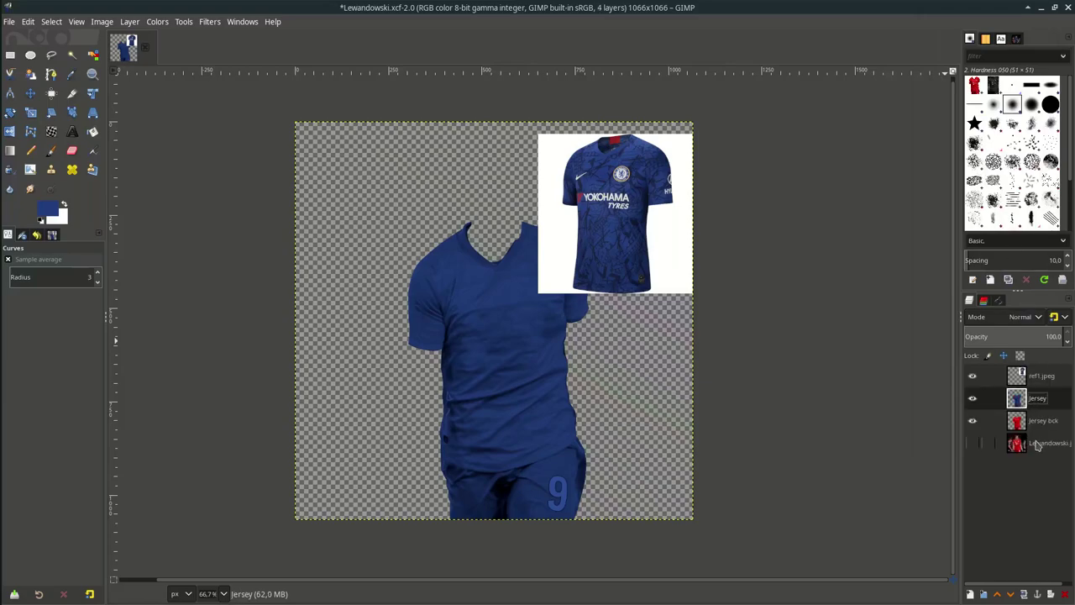
left_click(973, 444)
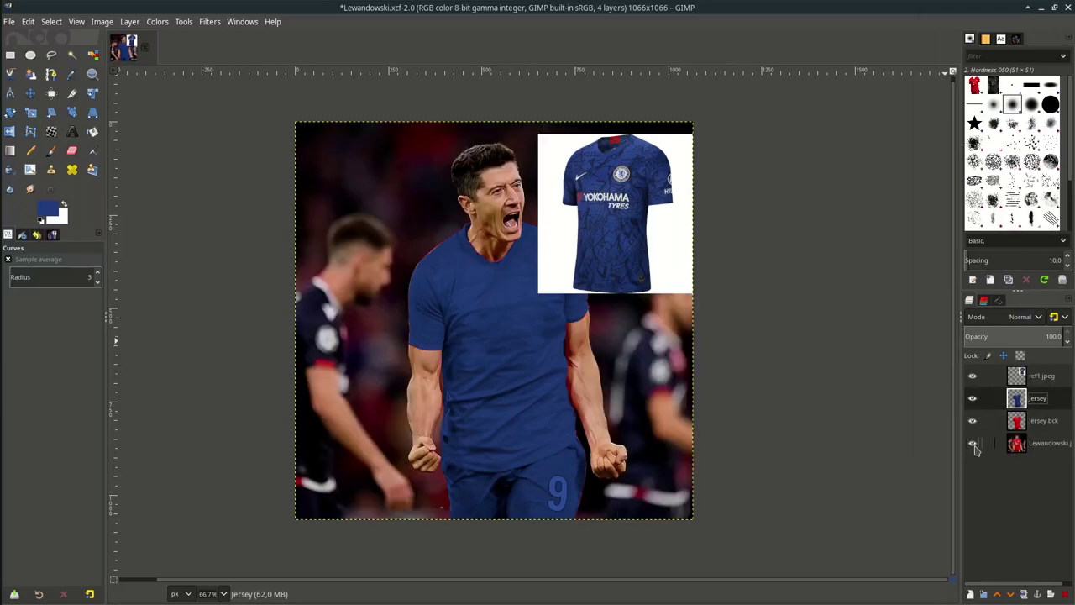
left_click(973, 444)
- Hide the Lewandowski photo layer and, with Jersey active, trace a curved path along the upper outline of the shorts number 9
left_click(1038, 444)
key("m")
scroll(523, 519, "up", 1)
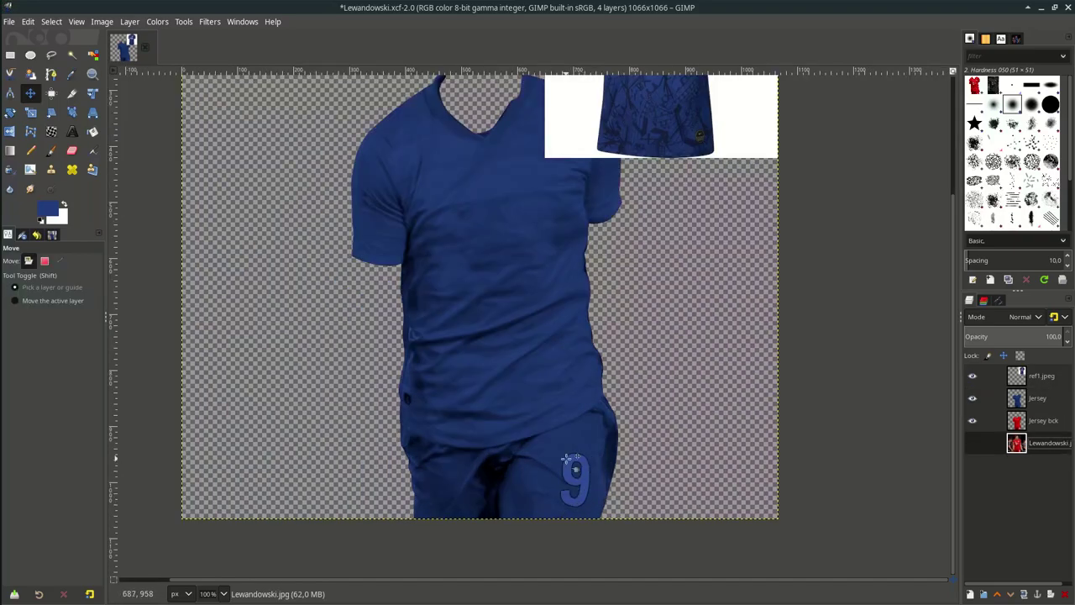
left_click(595, 487)
scroll(580, 492, "up", 5)
key("b")
scroll(624, 435, "up", 1)
left_click(628, 423)
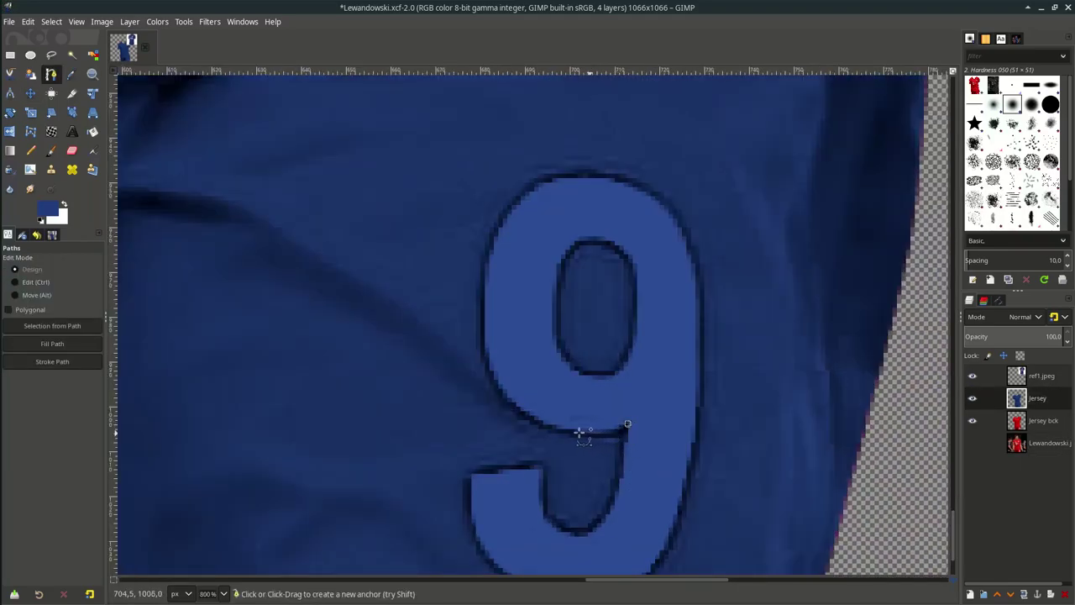
left_click_drag(587, 433, 552, 426)
left_click_drag(489, 369, 479, 324)
left_click_drag(492, 241, 499, 217)
left_click_drag(579, 175, 623, 179)
left_click_drag(687, 240, 698, 283)
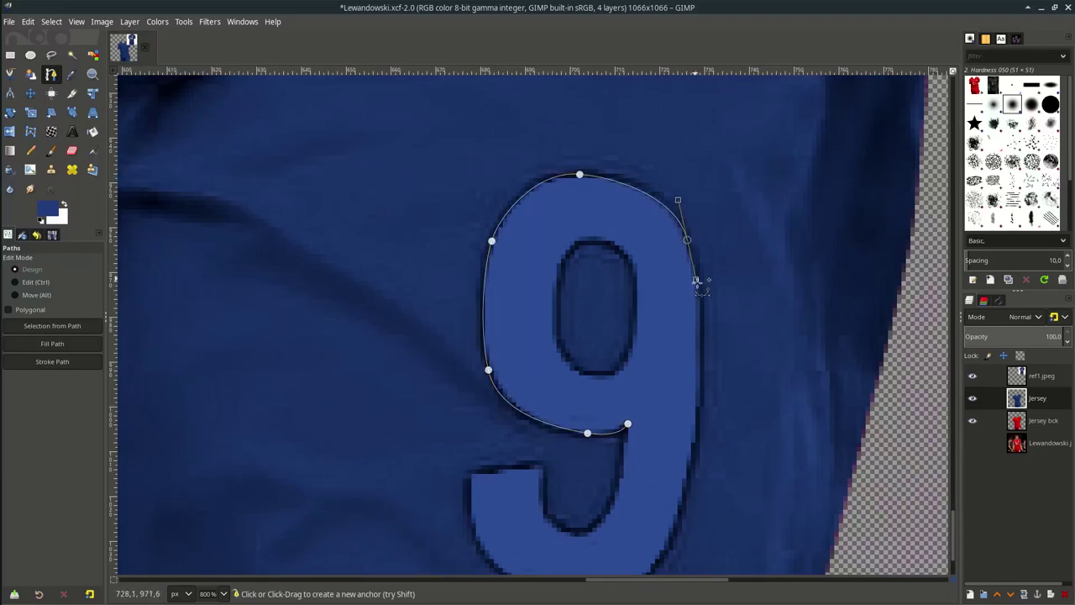
left_click_drag(700, 423, 695, 475)
- Continue the path around the 9's lower hook and inner bend, and close it at its starting anchor
scroll(695, 476, "down", 3)
left_click(612, 469)
left_click(483, 425)
left_click(470, 344)
left_click(543, 339)
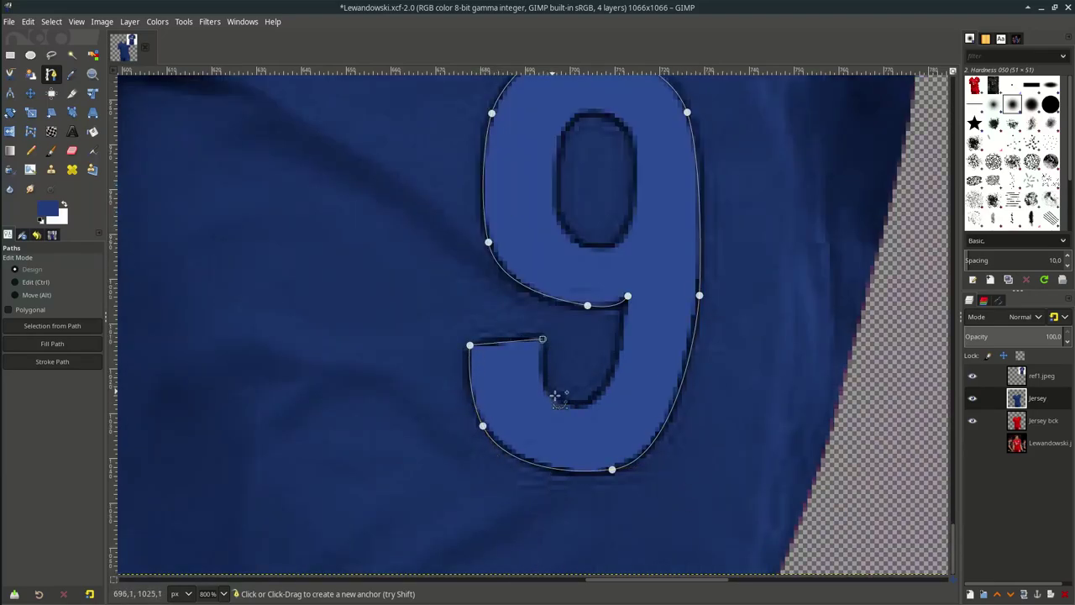
left_click(553, 392)
left_click(609, 380)
left_click(624, 322)
left_click(626, 306)
left_click(628, 296, "ctrl")
- Trace a second closed path component around the oval hole inside the 9
scroll(624, 317, "down", 1)
scroll(605, 244, "up", 2)
left_click(562, 236)
left_click_drag(526, 315, 525, 360)
left_click_drag(586, 422, 613, 422)
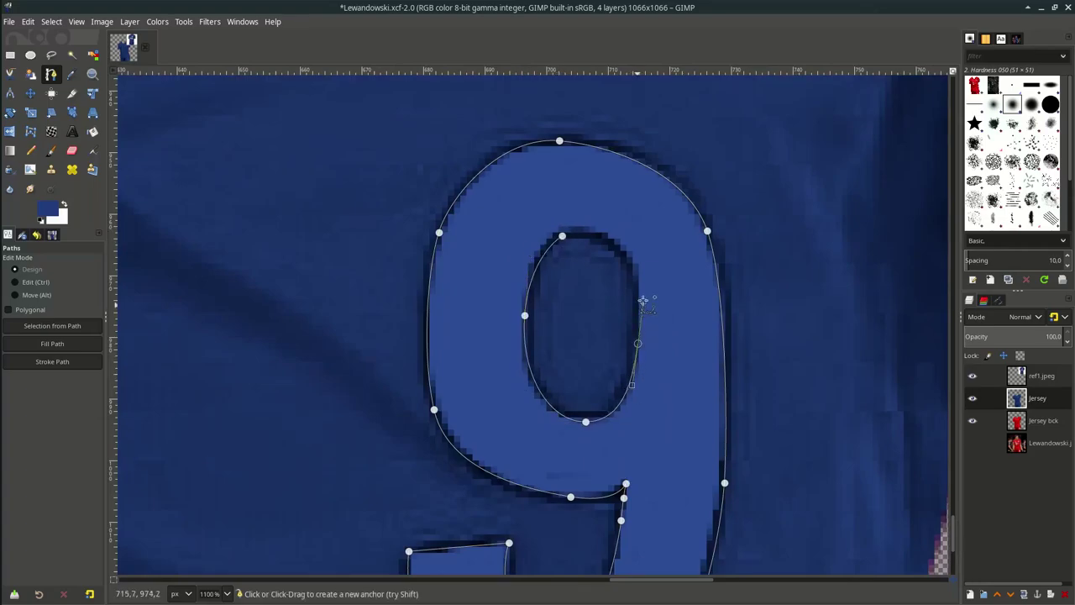
- Adjust the path's anchors and handles along the 9's right side and lower hook to fit its edges
scroll(588, 456, "down", 3)
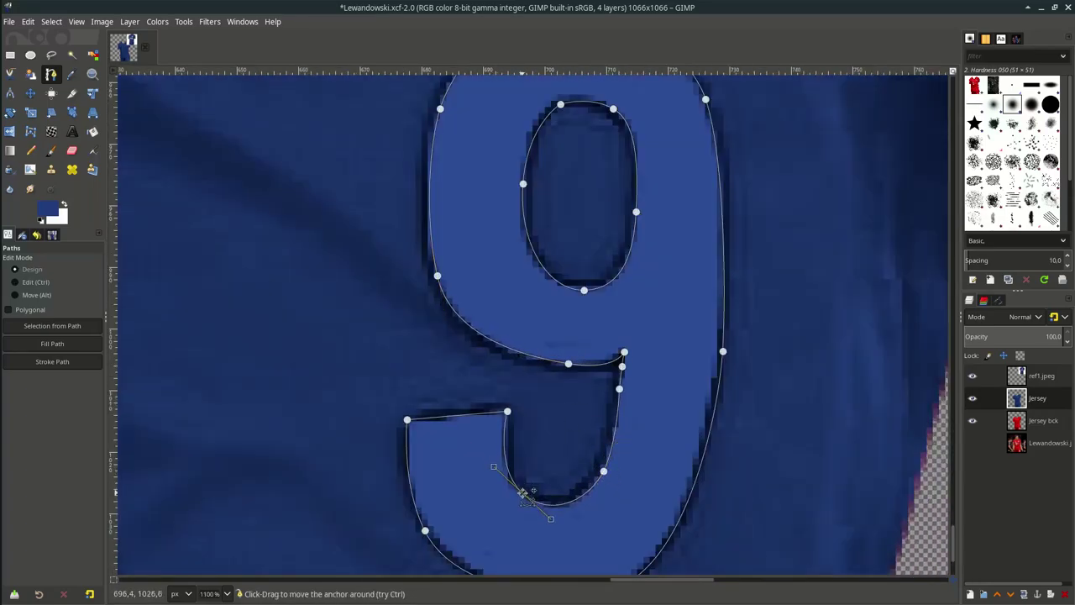
left_click(718, 351)
scroll(717, 351, "down", 1)
scroll(583, 550, "up", 1)
left_click(476, 453)
left_click_drag(456, 408, 443, 418)
scroll(444, 420, "down", 1)
- Convert the path to a selection and delete the 9 from the Jersey layer to expose the Jersey bck layer's number
key("Return")
left_click(1043, 421)
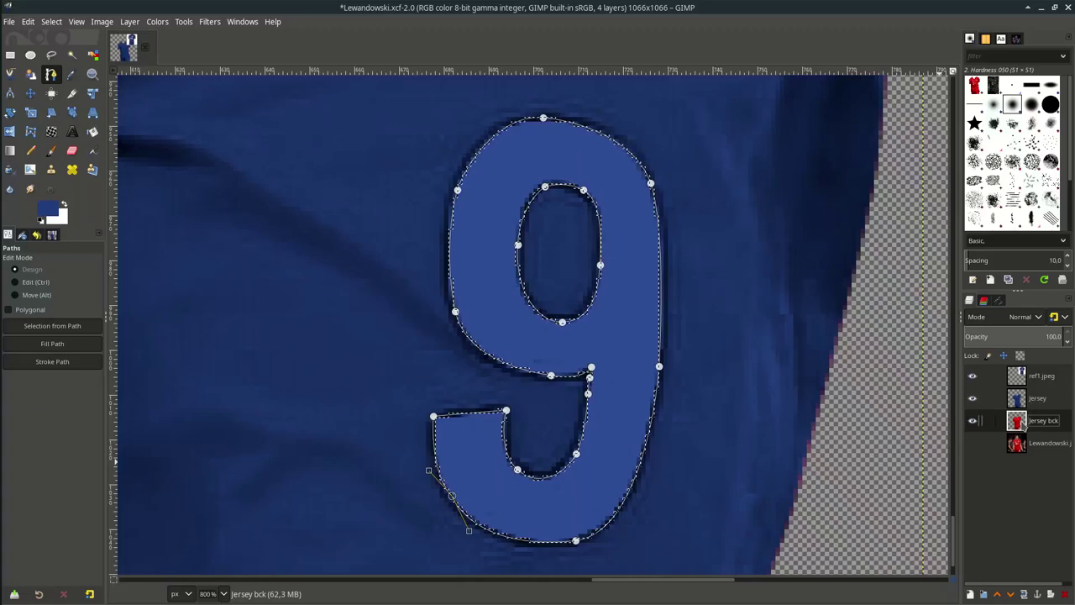
left_click(1030, 404)
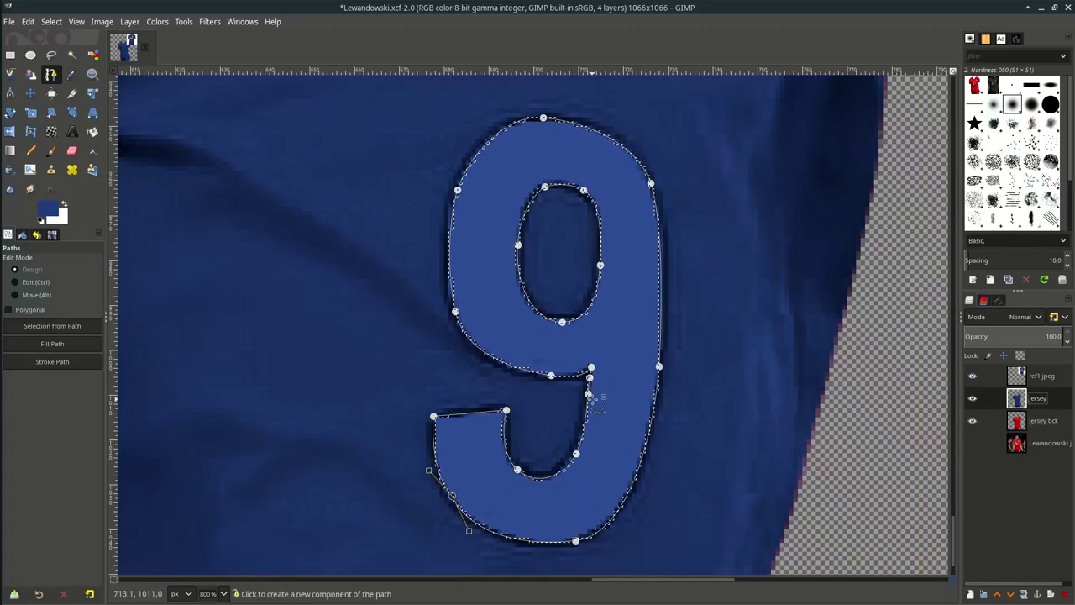
key("Delete")
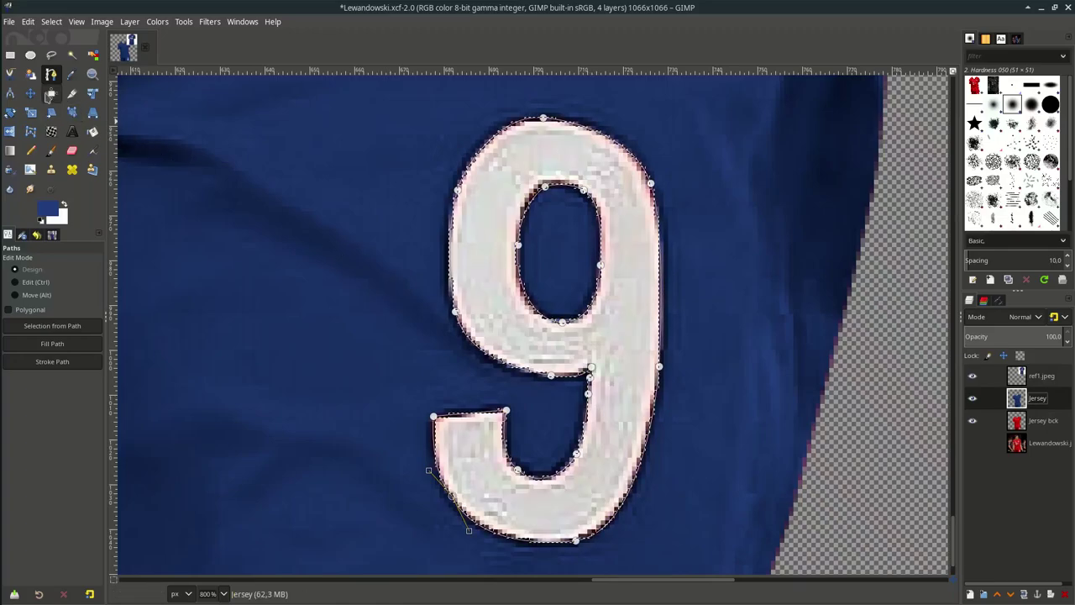
- Clear the selection, compare the whole kit with the ref1.jpeg layer, and leave ref1.jpeg hidden
left_click(31, 93)
scroll(481, 332, "down", 3)
scroll(504, 364, "left", 2)
key("minus")
key("minus")
key("minus")
key("minus")
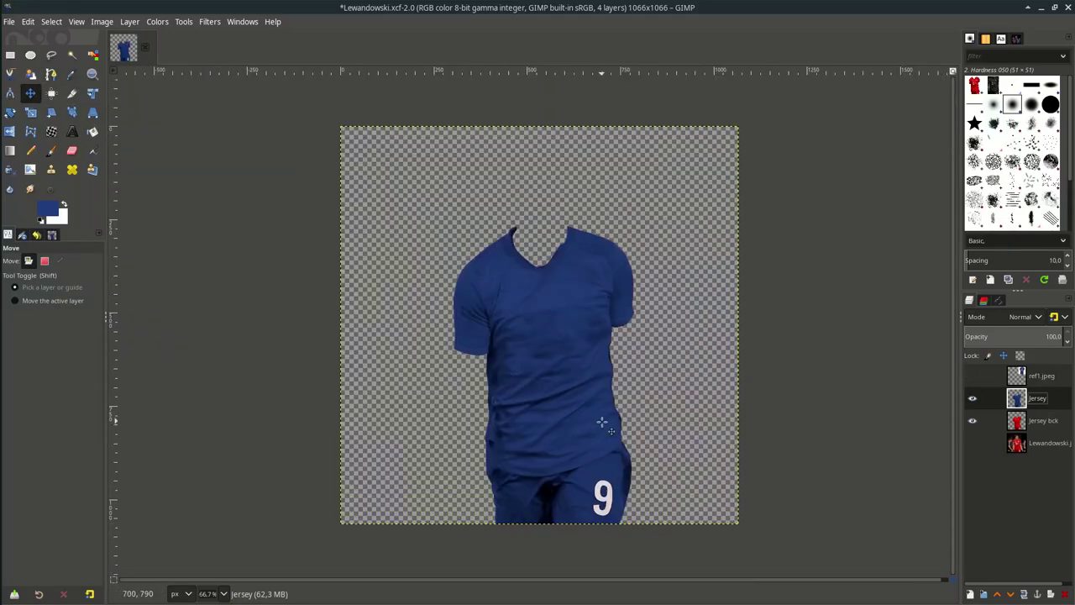
left_click(972, 377)
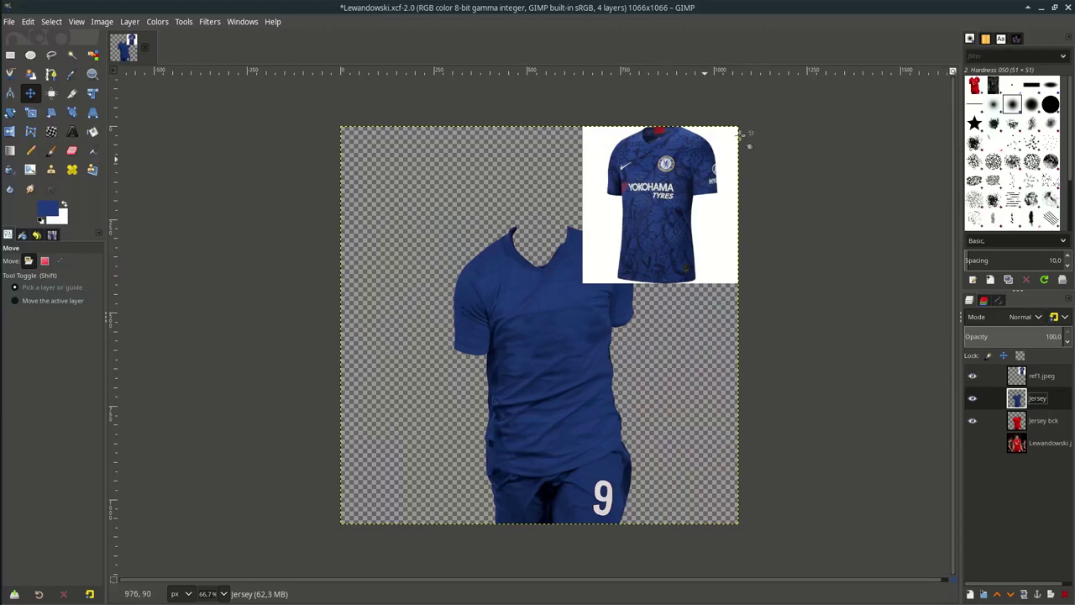
left_click(1018, 377)
left_click(972, 376)
- Open chelsea-19-20-home-kit-4.jpg as a separate image and add an alpha channel to its layer
left_click(10, 22)
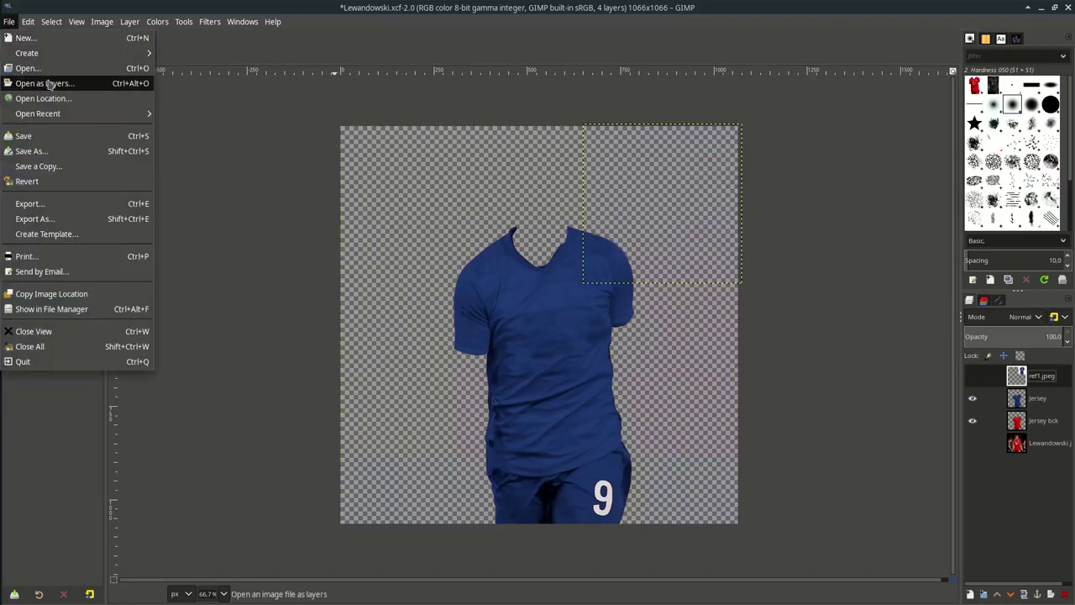
left_click(38, 67)
double_click(425, 210)
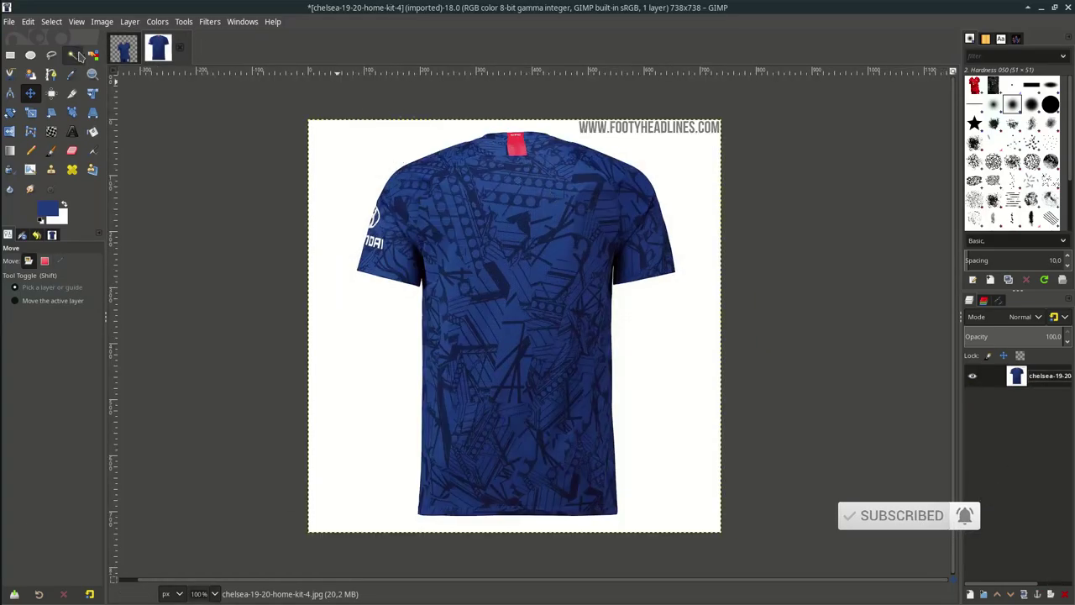
right_click(1031, 382)
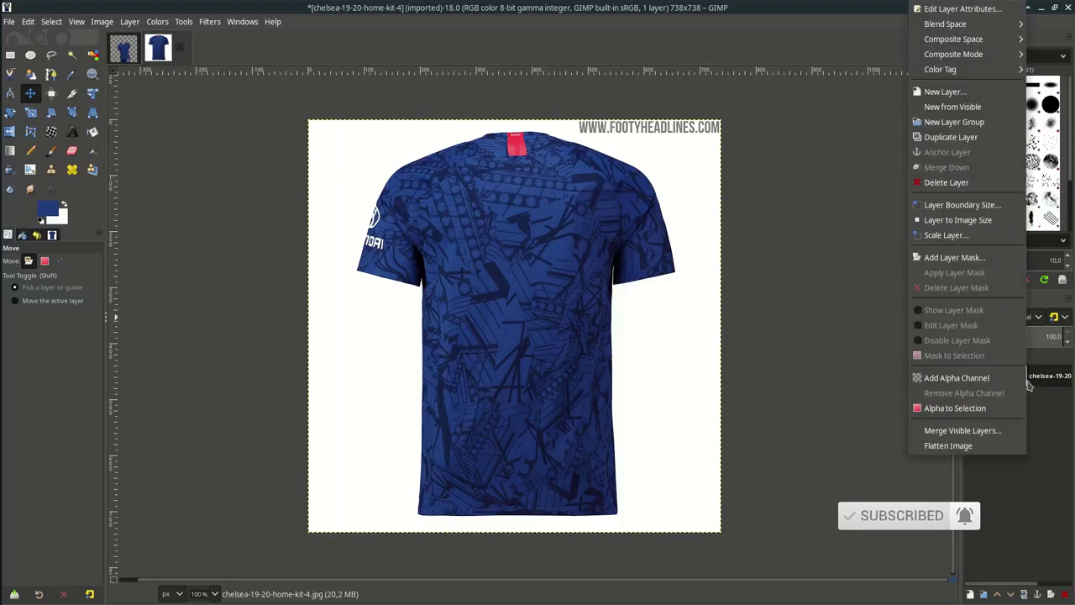
left_click(994, 377)
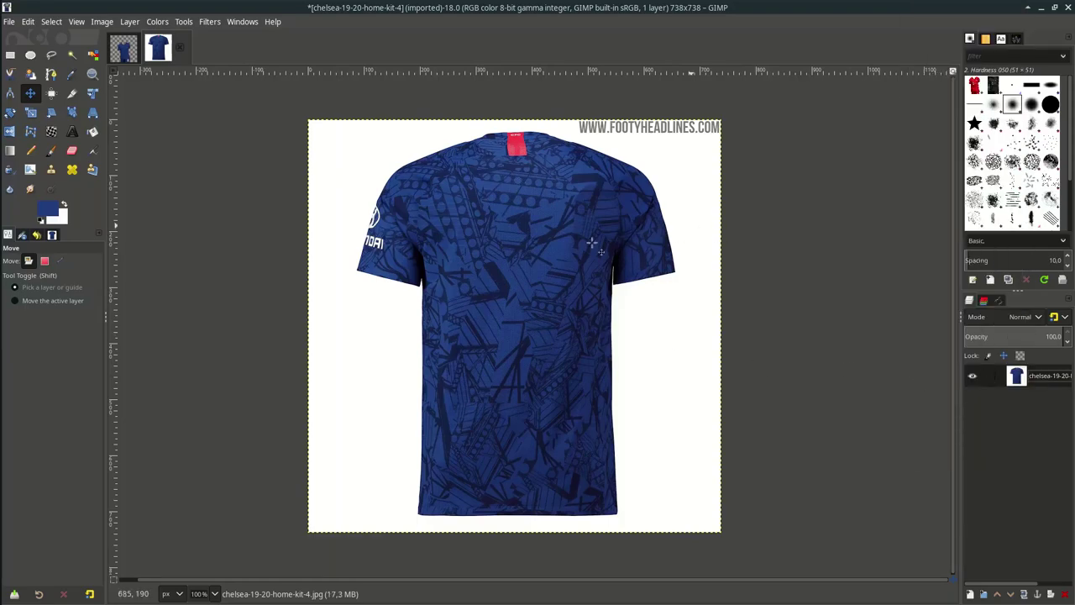
- Select the white background around the Chelsea shirt with Fuzzy Select at threshold 15 and delete it
left_click(72, 54)
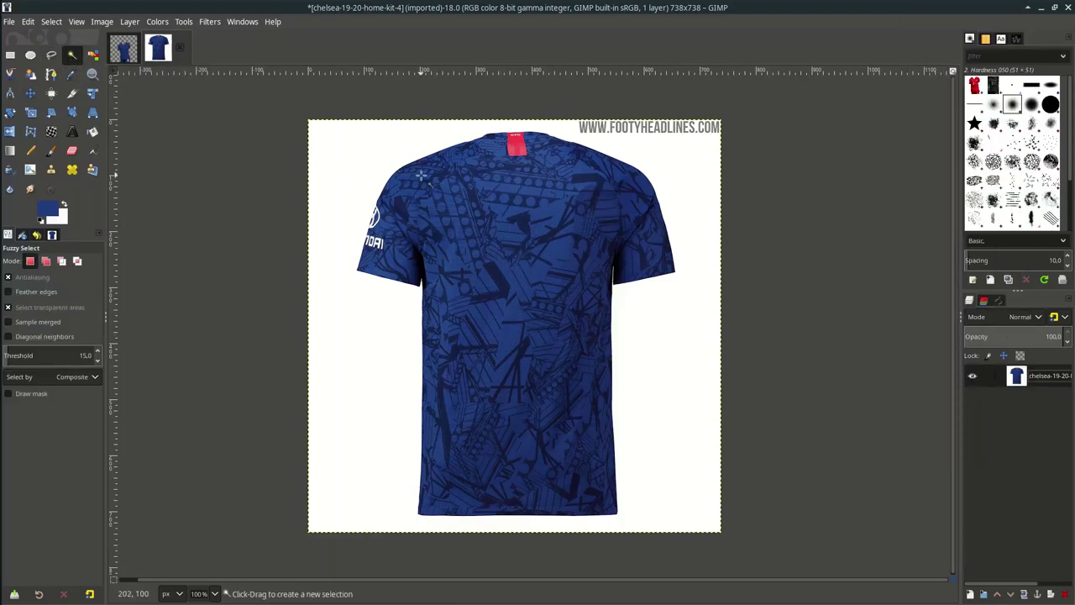
left_click(372, 158)
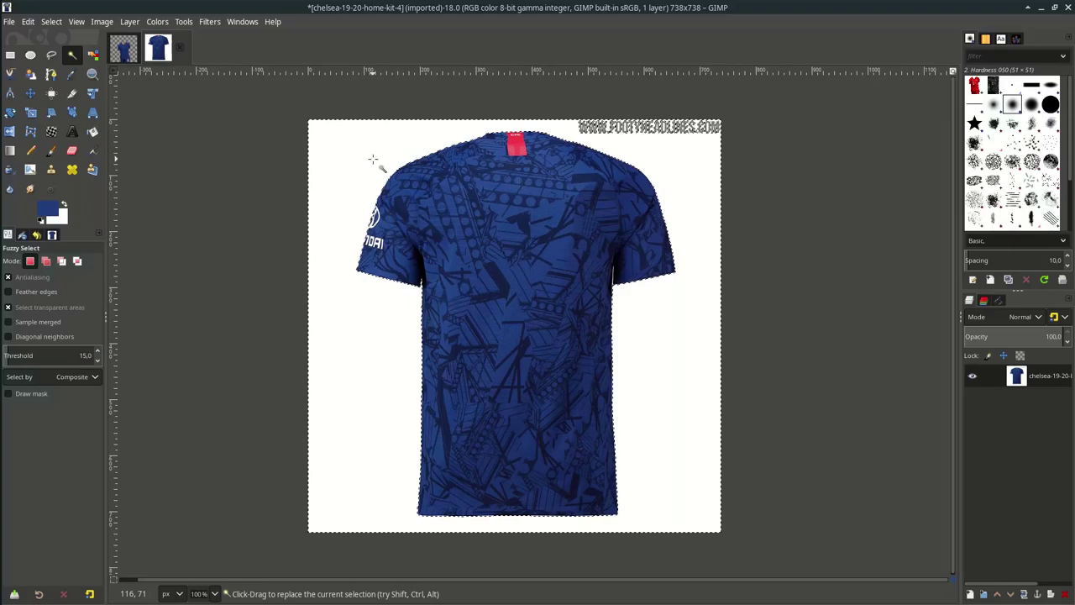
key("Delete")
- Erase the leftover website watermark above the Chelsea shirt with a size 29 Eraser
scroll(632, 158, "up", 3, "ctrl")
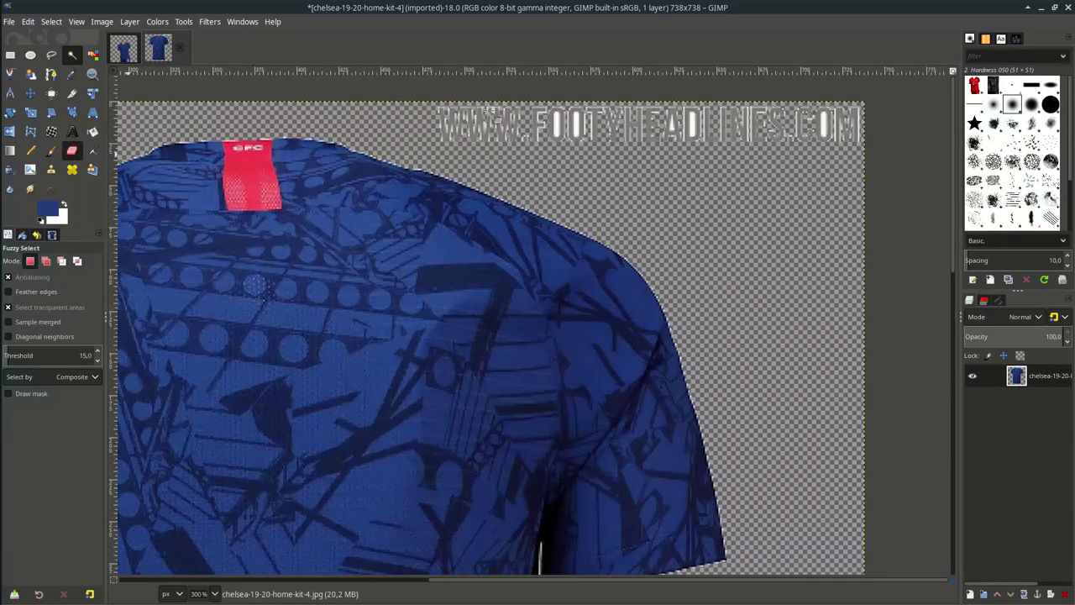
left_click(71, 152)
mouse_move(441, 122)
left_mouse_down()
mouse_move(885, 124)
mouse_move(446, 115)
mouse_move(588, 122)
mouse_move(507, 135)
mouse_move(442, 130)
left_mouse_up()
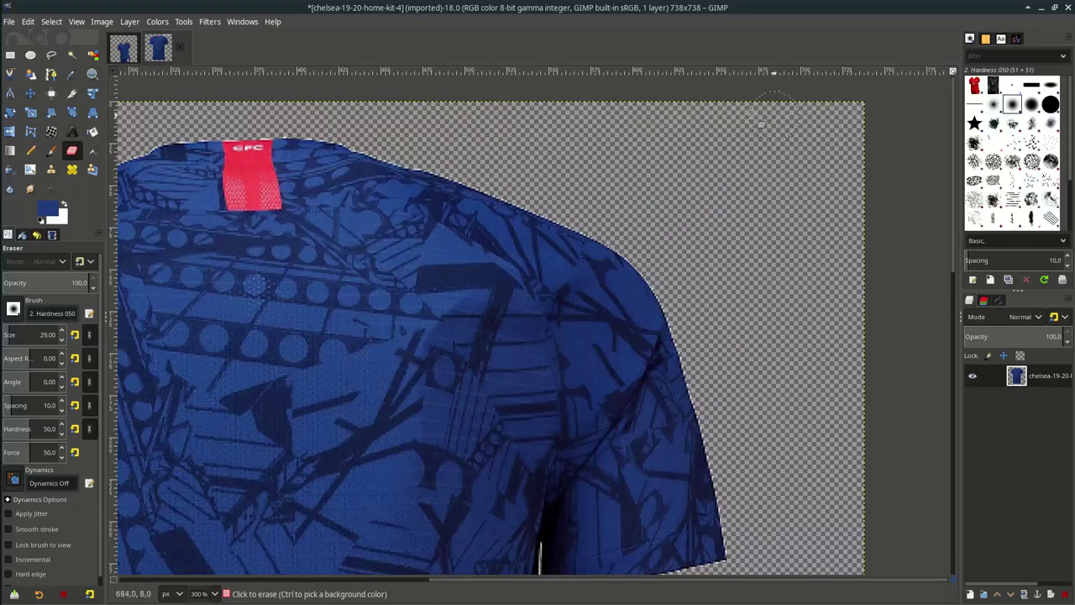
scroll(760, 126, "down", 5)
scroll(764, 130, "up", 2)
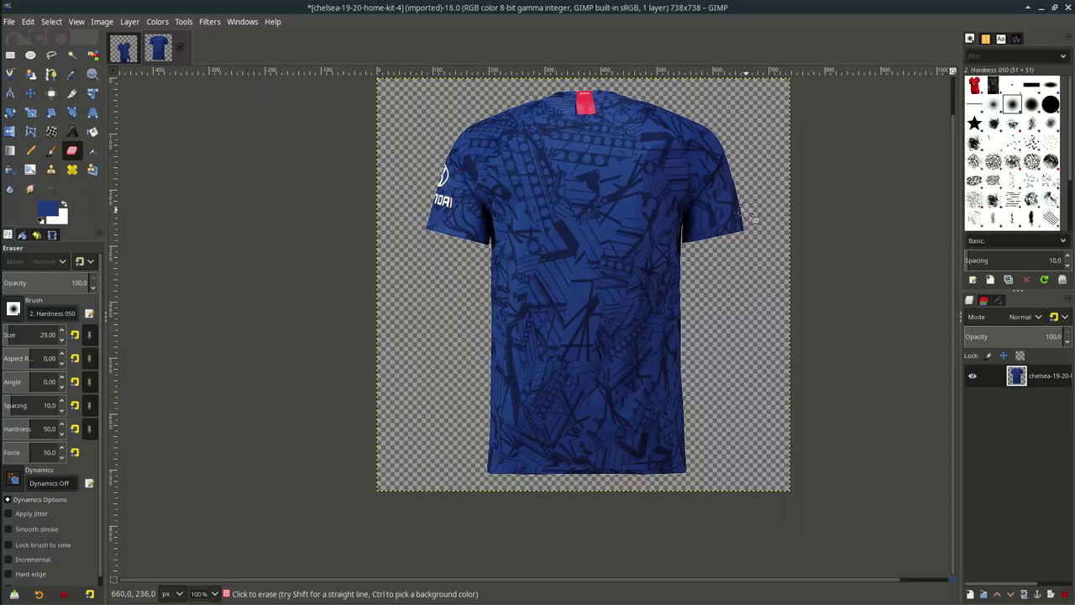
- Copy the cut-out Chelsea shirt layer into the Lewandowski image and position it over the jersey
left_click(30, 93)
scroll(743, 294, "down", 1)
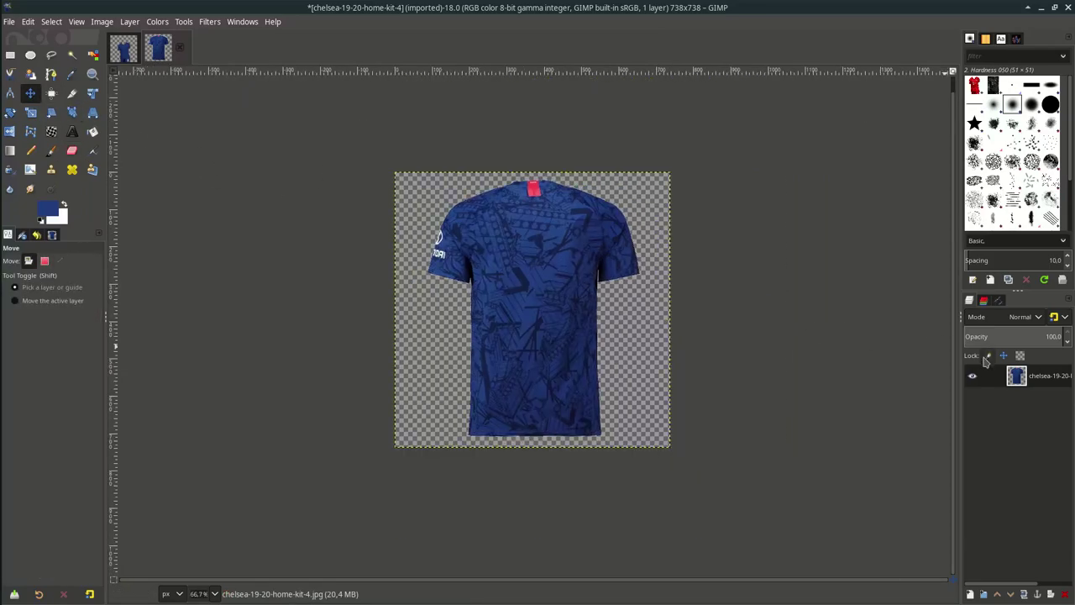
left_click_drag(1035, 382, 521, 346)
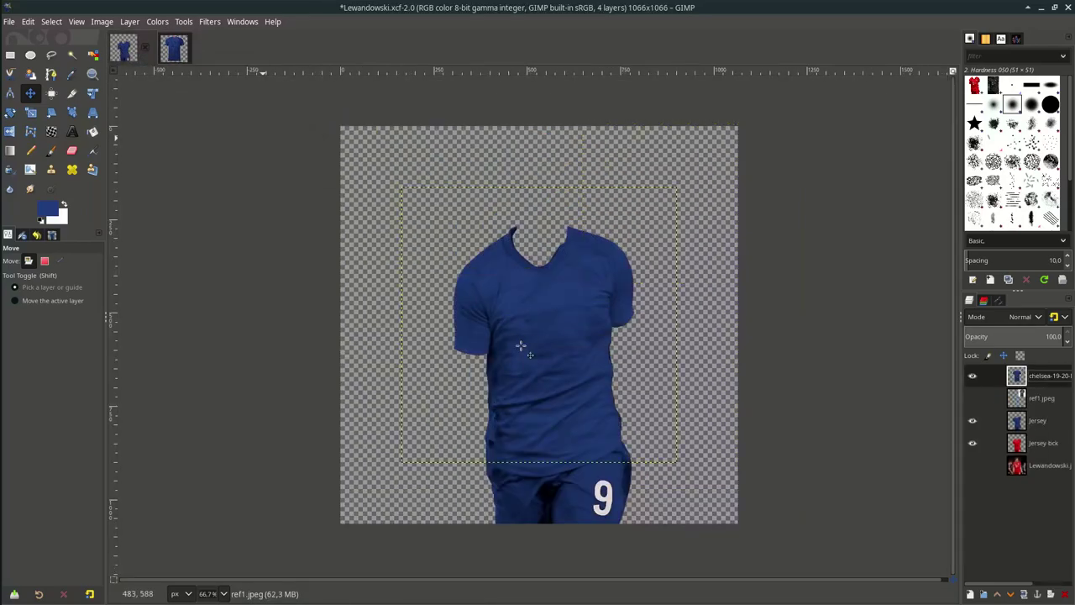
key("1")
mouse_move(553, 313)
left_mouse_down()
mouse_move(552, 288)
mouse_move(562, 314)
left_mouse_up()
- Scale the Chelsea shirt layer up slightly around its center with the aspect ratio kept
left_click(31, 113)
scroll(504, 377, "down", 1)
left_click(607, 458)
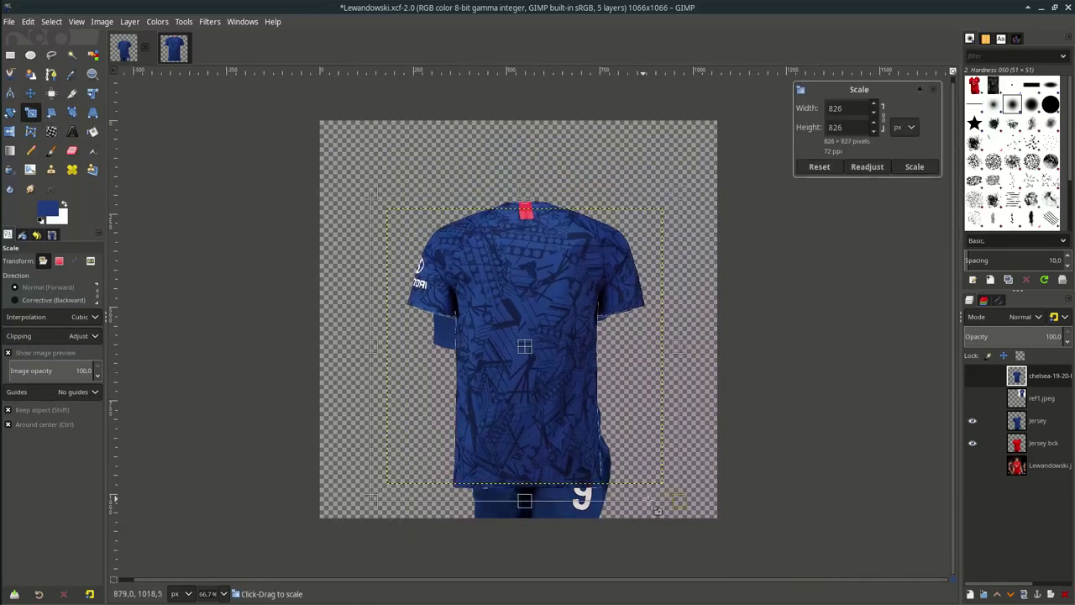
key("Return")
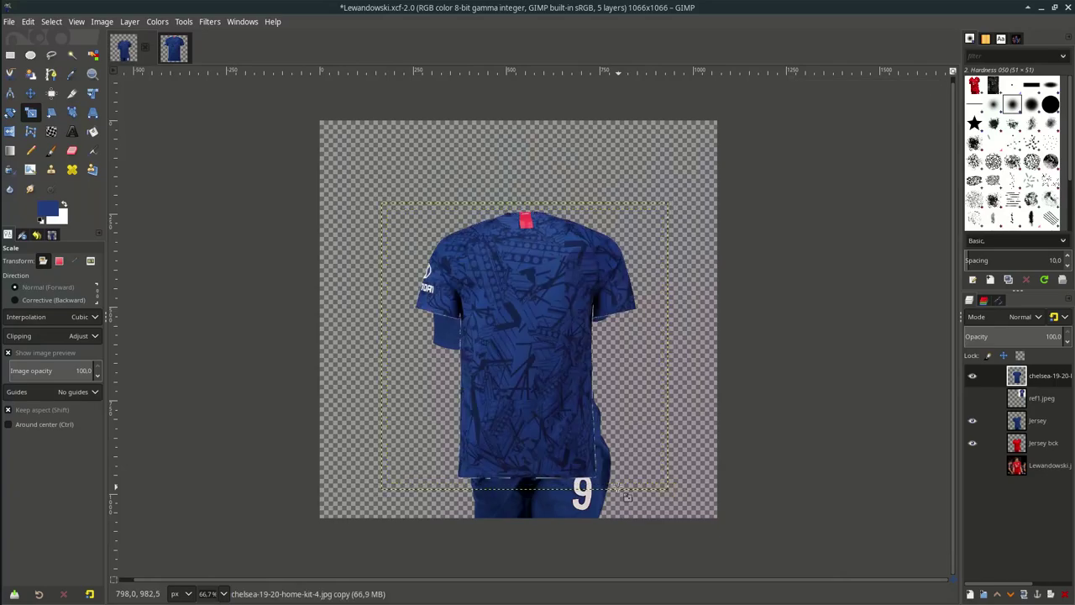
- Lower the Chelsea shirt layer's opacity to 41.8, then scale it up further and shift it down to cover the whole jersey
left_click_drag(1050, 336, 1005, 336)
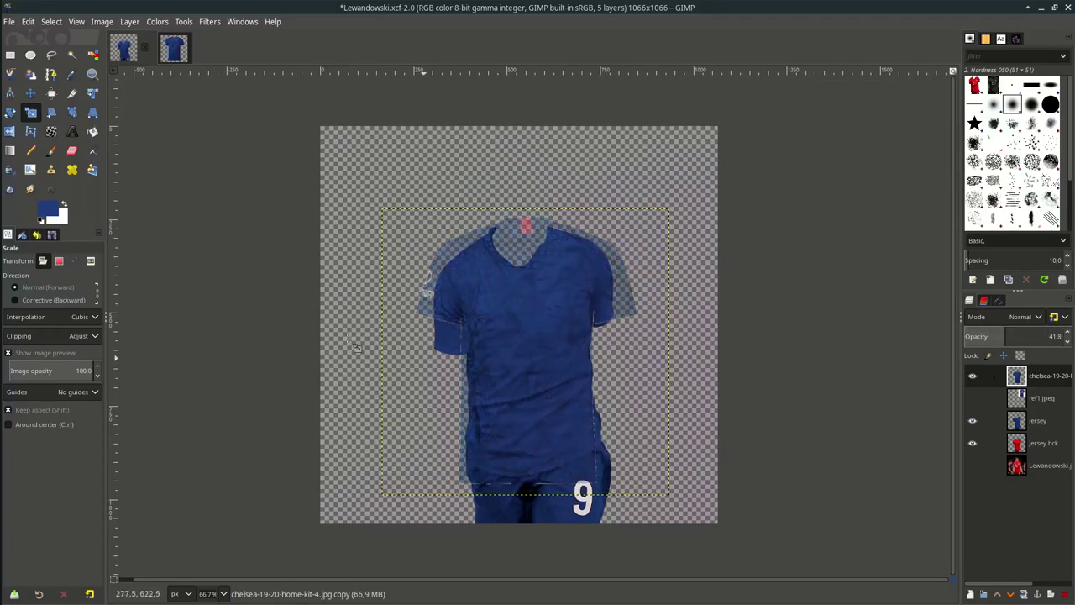
left_click_drag(665, 492, 698, 526)
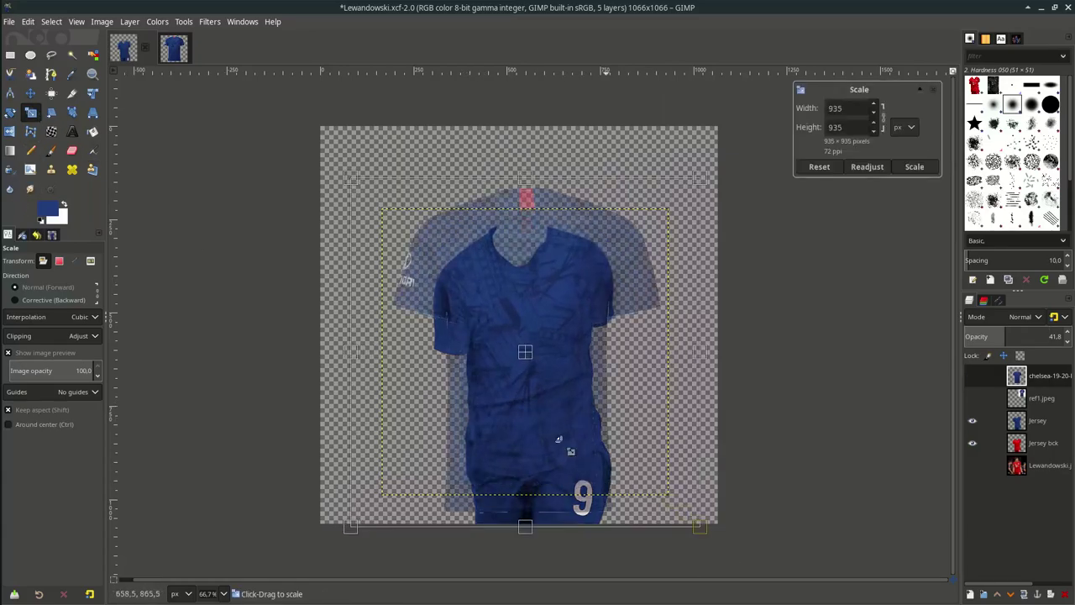
left_click_drag(526, 352, 526, 386)
left_click_drag(696, 560, 713, 576)
left_click_drag(525, 387, 525, 396)
scroll(523, 394, "up", 1)
key("Return")
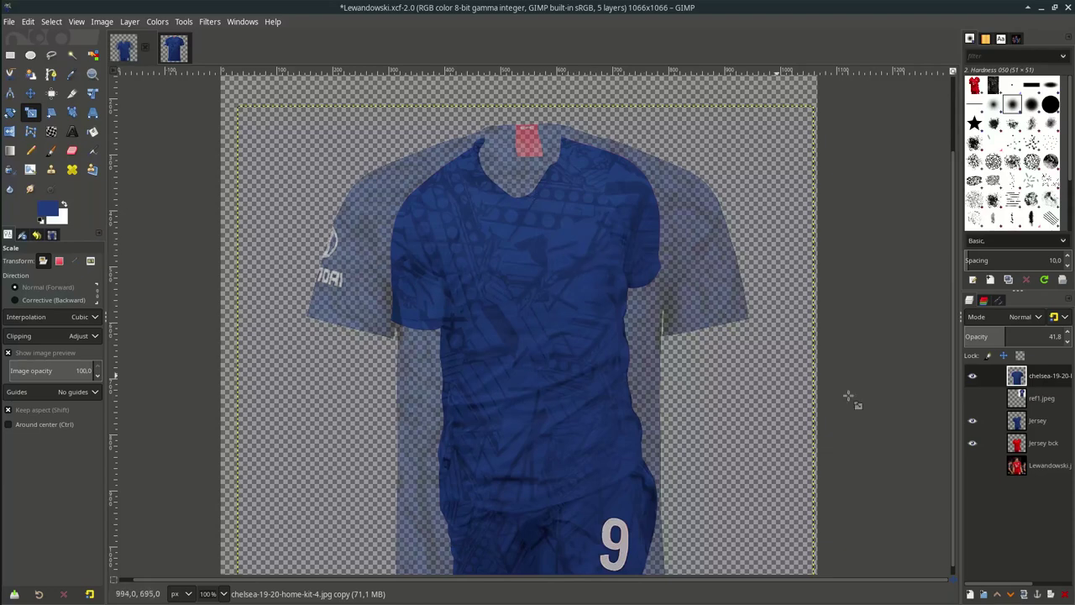
- Create a selection from the Jersey layer's alpha and add a layer mask initialized to Selection on the Chelsea shirt layer
right_click(1049, 428)
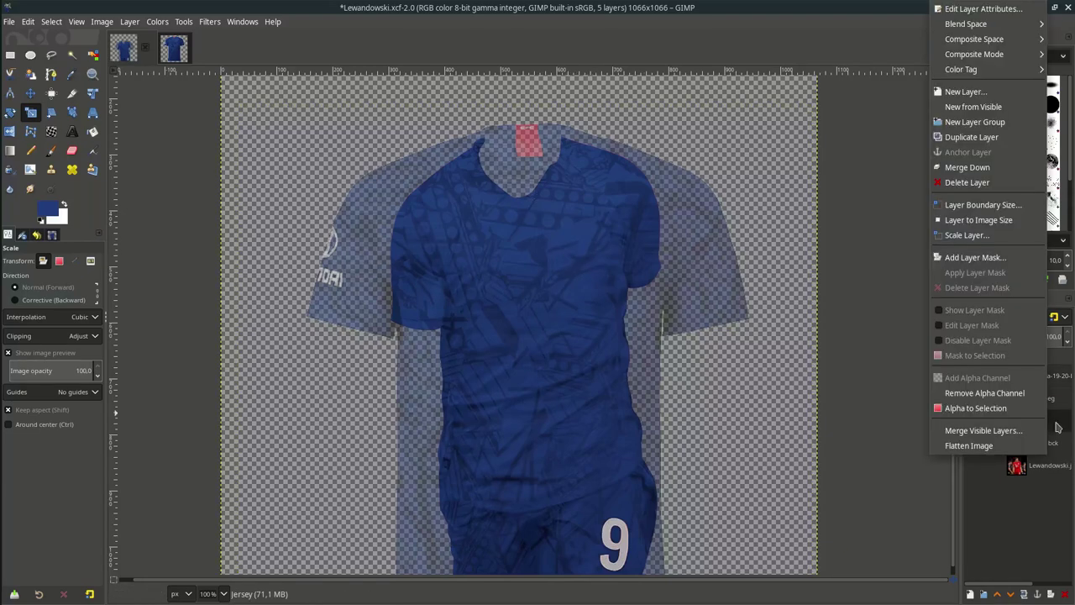
left_click(1016, 408)
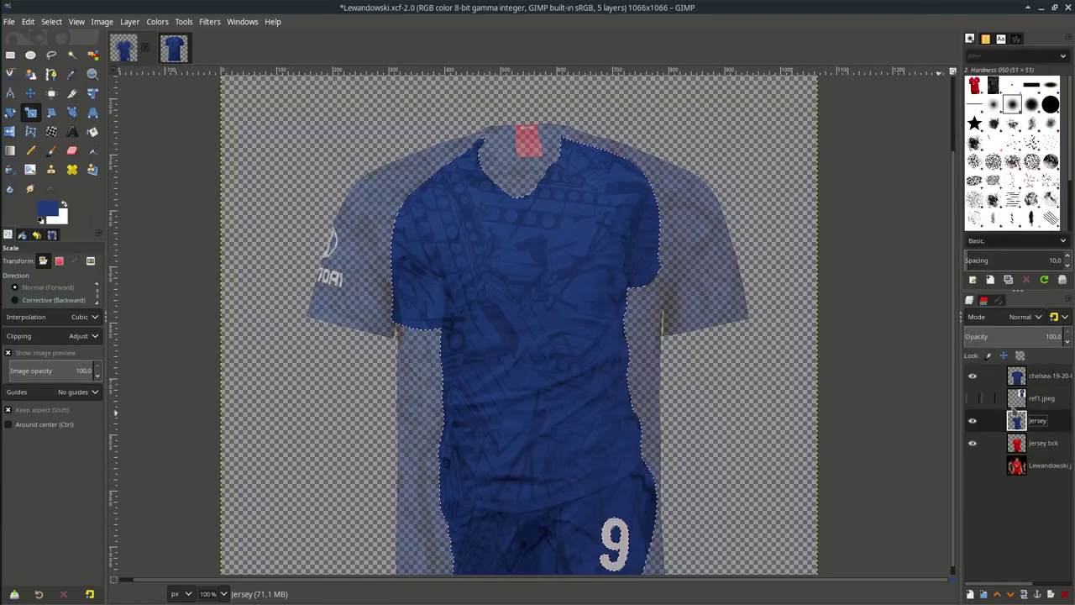
left_click(1044, 378)
right_click(1044, 378)
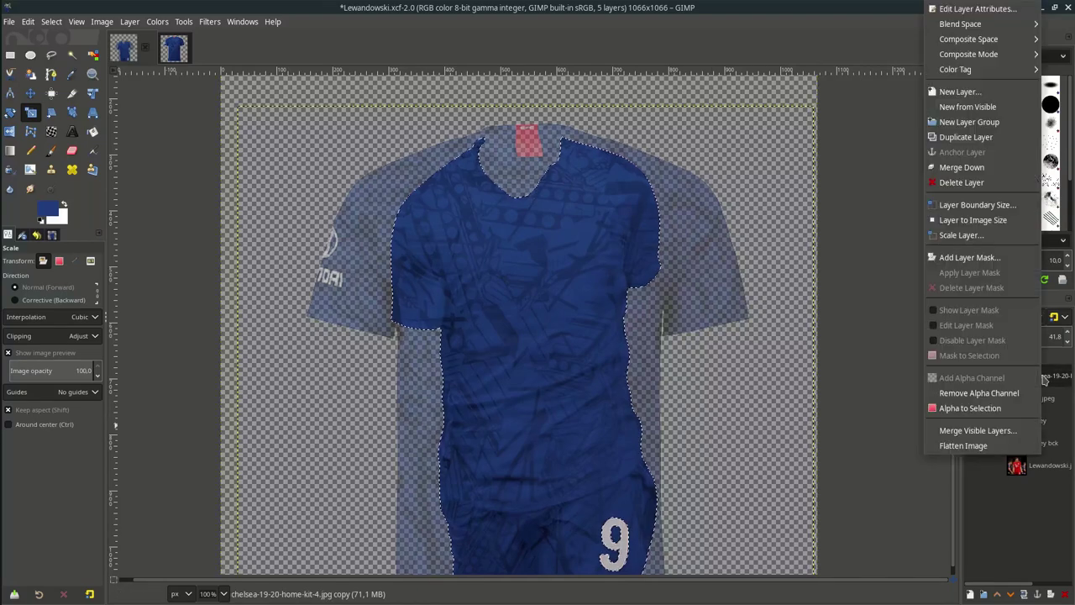
left_click(950, 257)
left_click(921, 270)
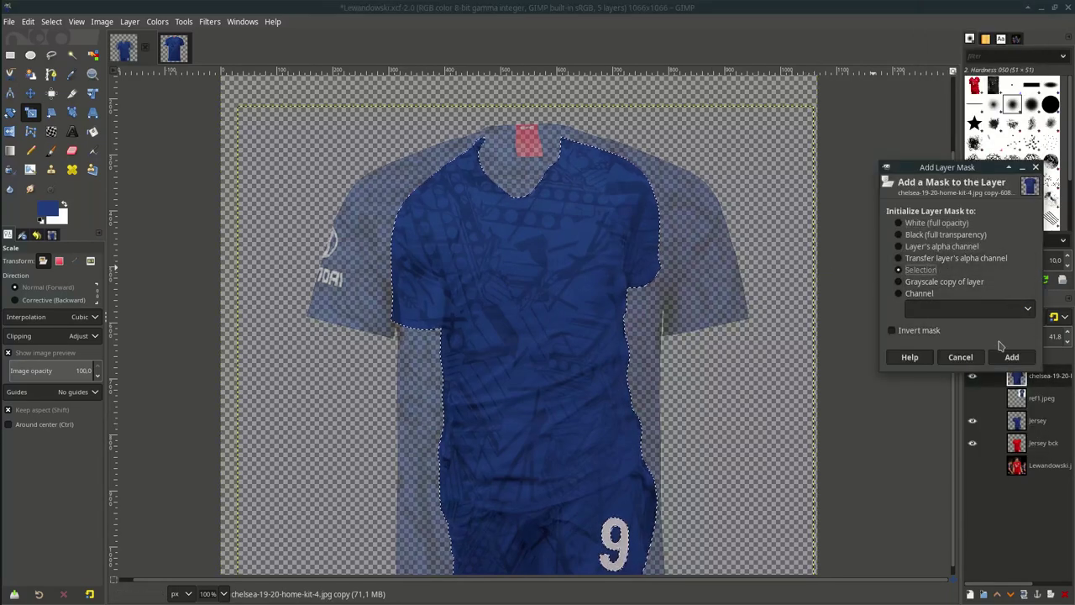
left_click(1010, 357)
key("minus")
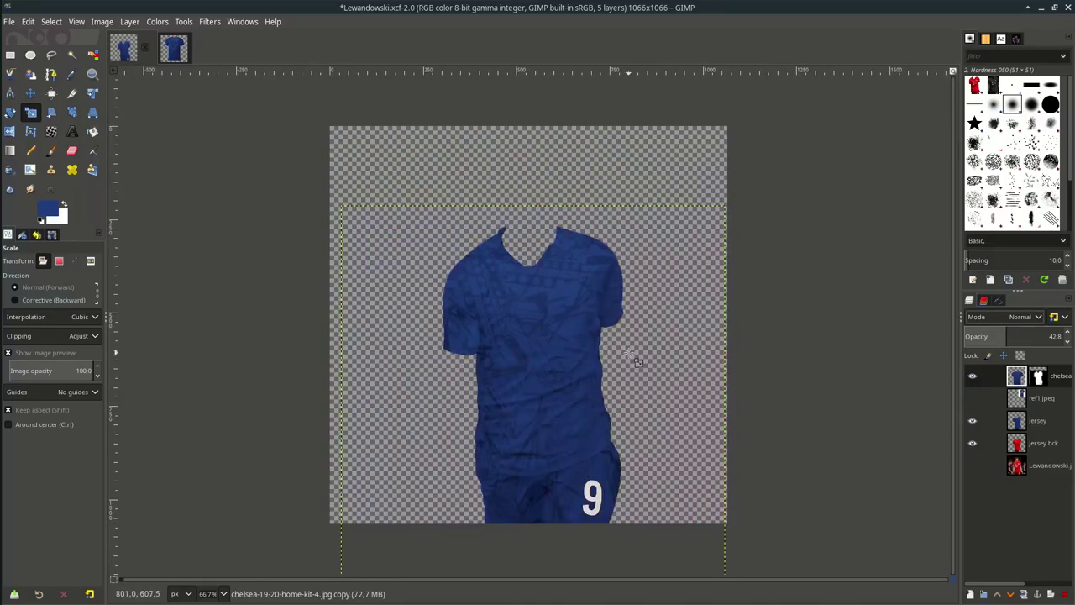
- Set the Chelsea shirt layer's blend mode to Linear light and show the ref1.jpeg reference layer for comparison
scroll(992, 322, "down", 2)
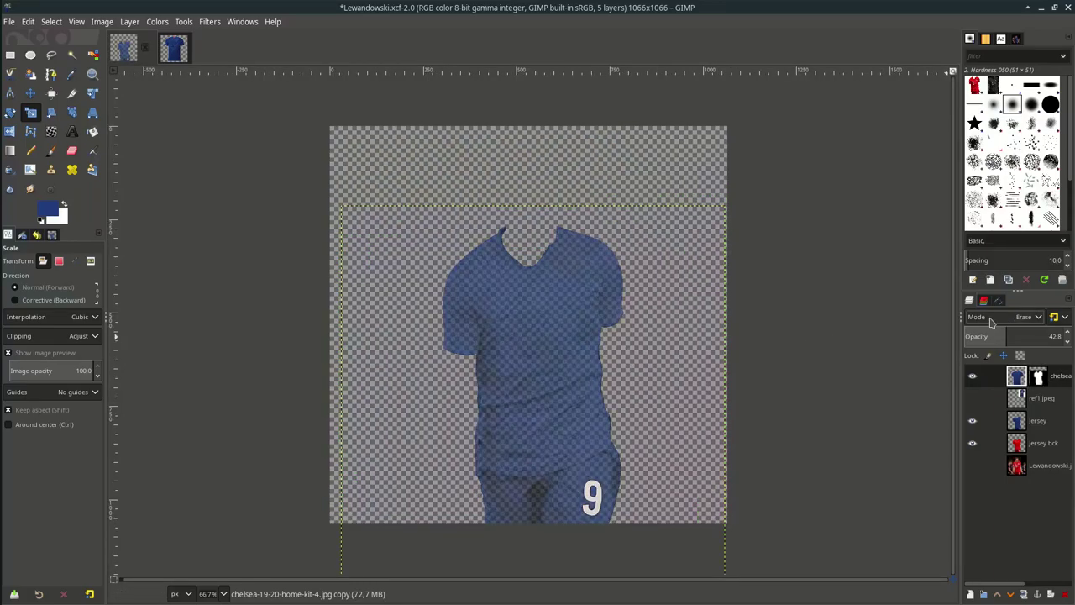
scroll(992, 322, "down", 1)
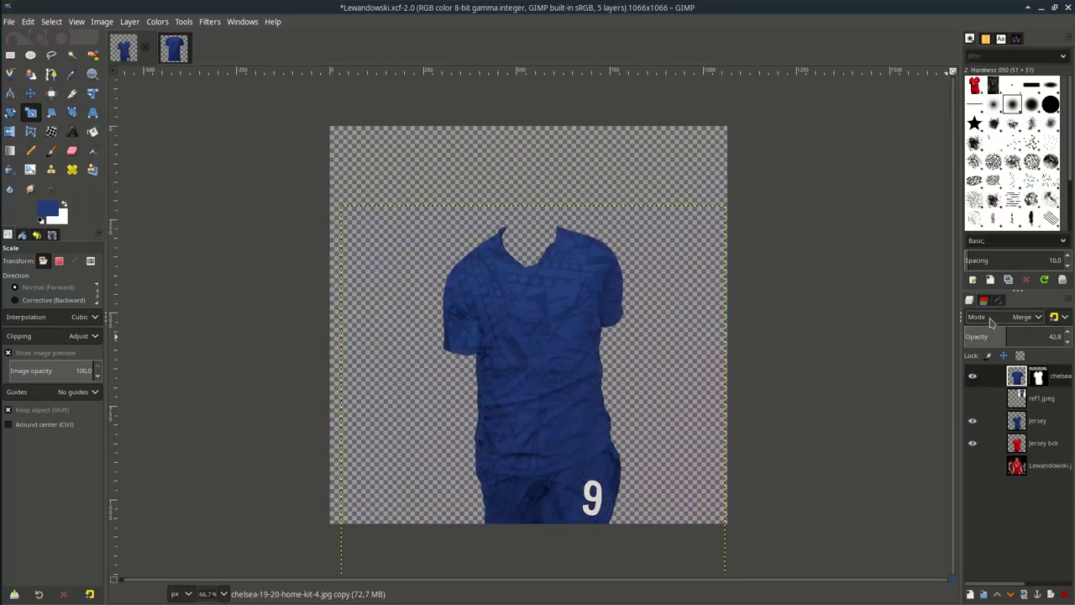
scroll(991, 323, "down", 1)
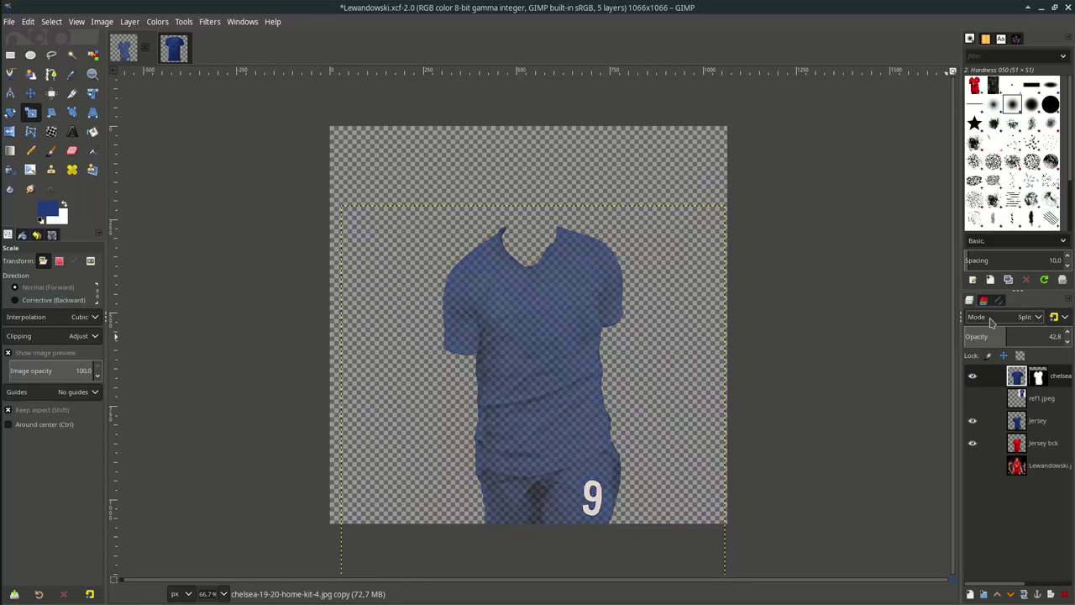
scroll(991, 323, "down", 2)
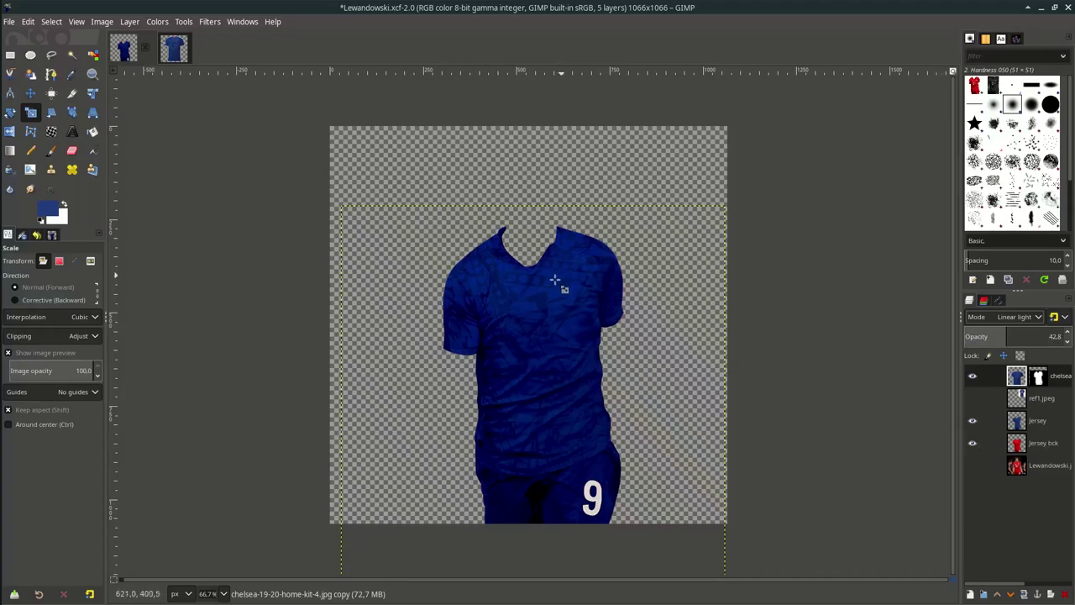
left_click(974, 400)
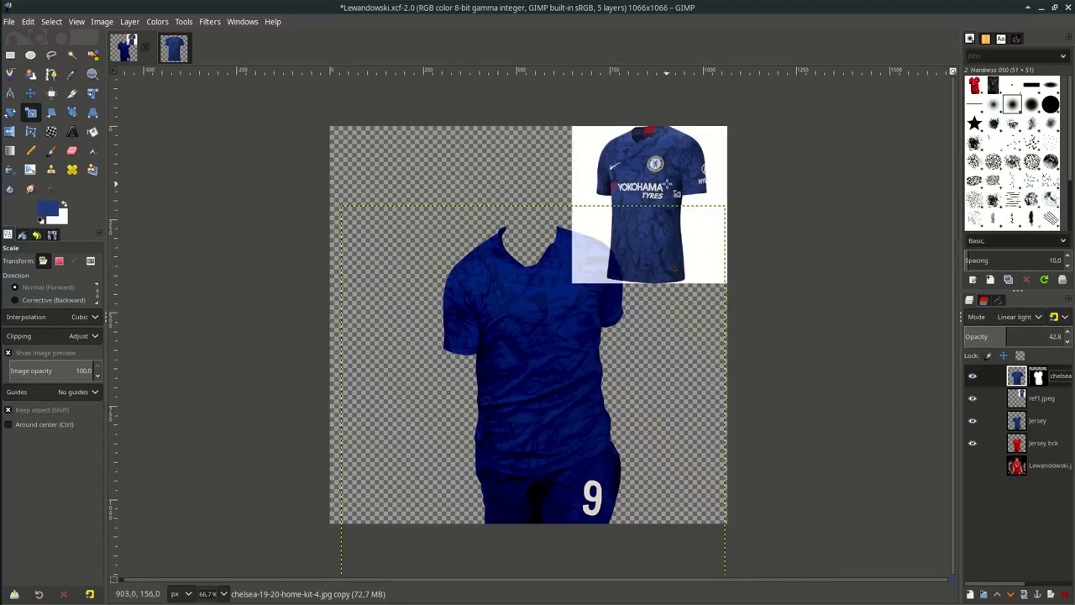
- Lower the Jersey layer's saturation with Hue-Saturation to mute its blue
left_click(1031, 428)
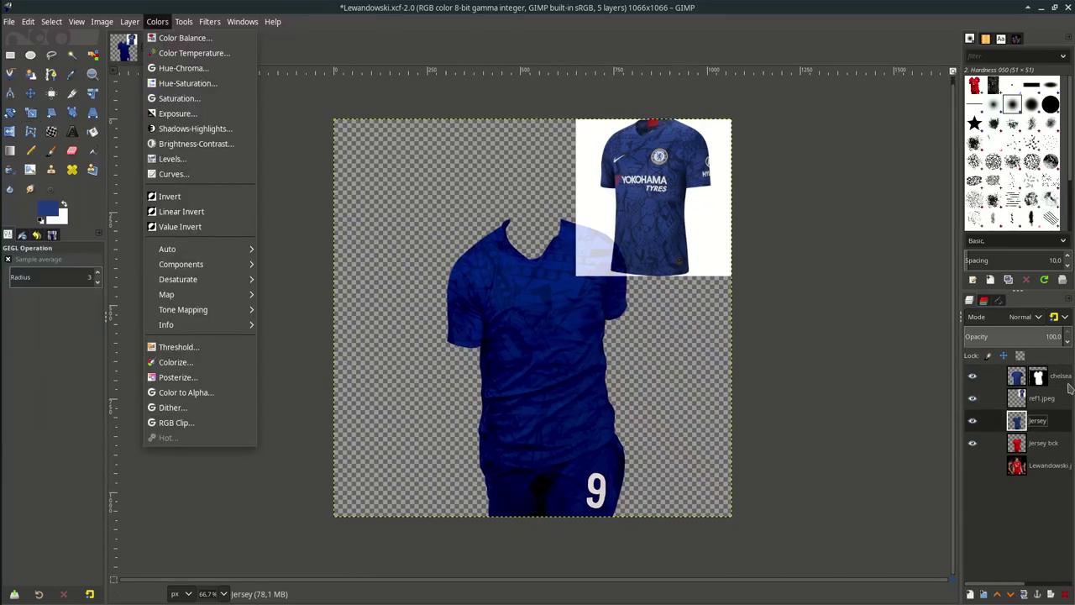
left_click(1064, 414)
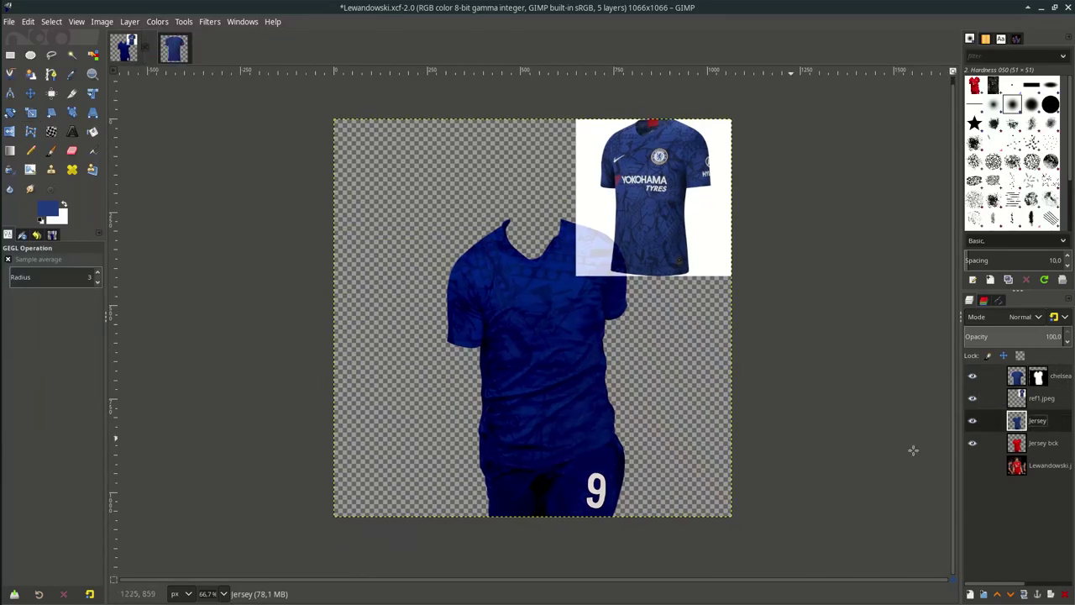
left_click(157, 21)
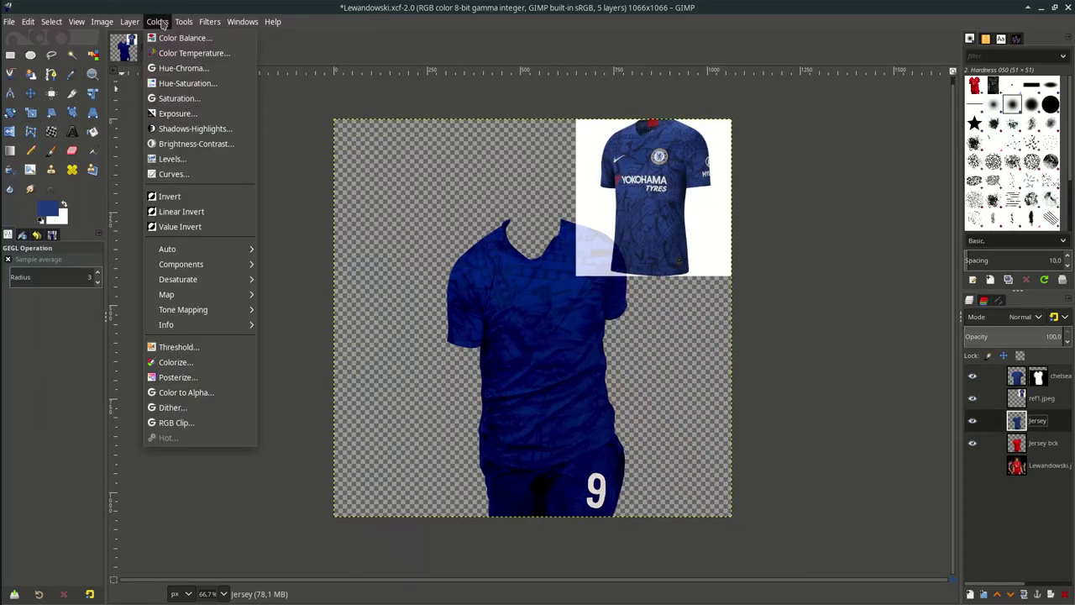
left_click(196, 86)
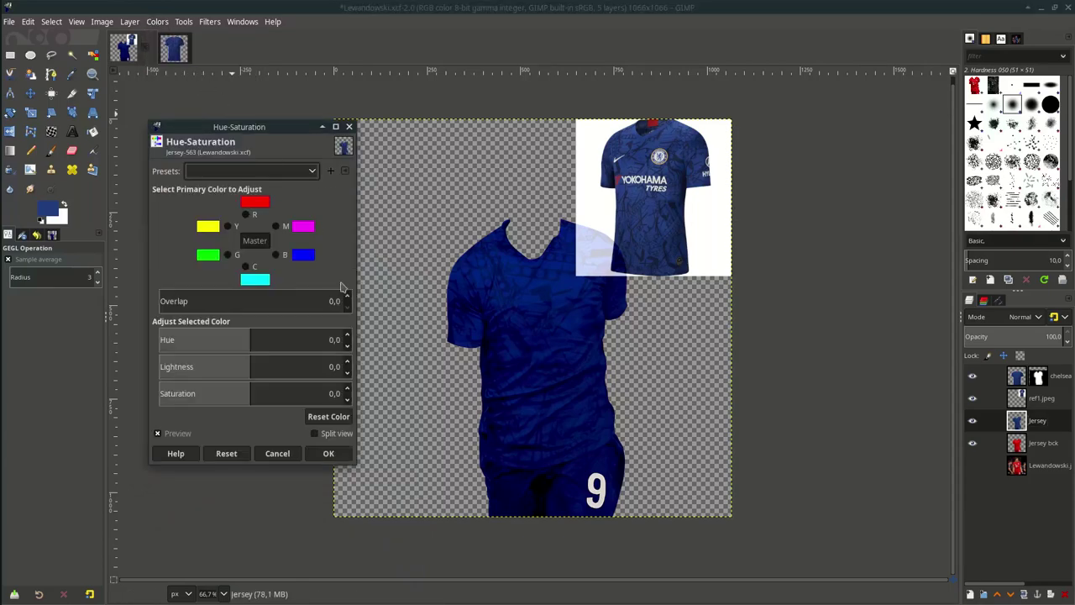
left_click(244, 392)
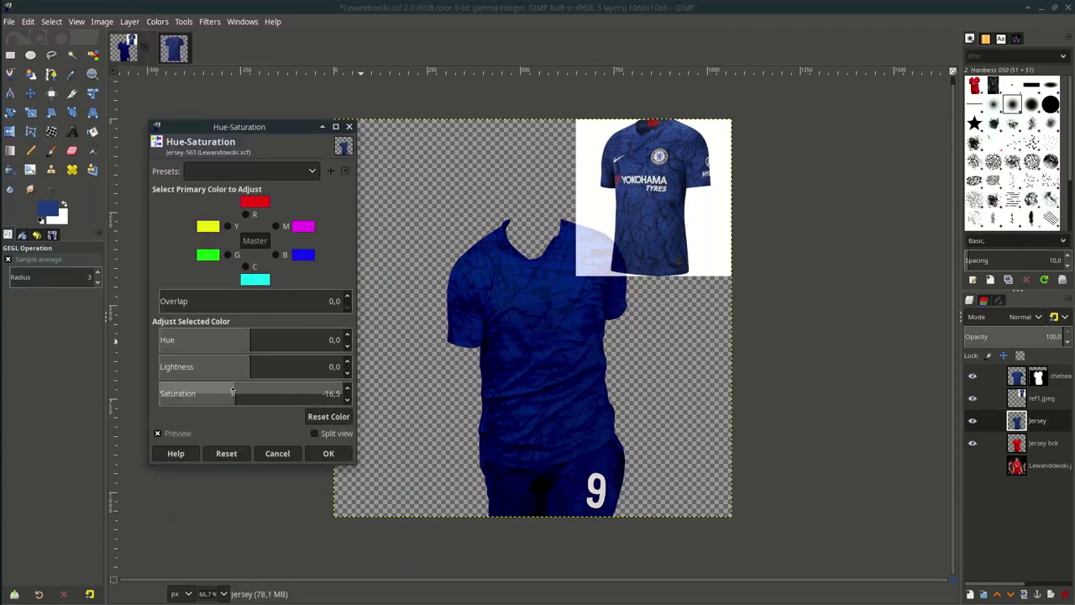
mouse_move(227, 391)
left_mouse_down()
mouse_move(205, 390)
mouse_move(259, 369)
mouse_move(212, 396)
left_mouse_up()
left_click(328, 453)
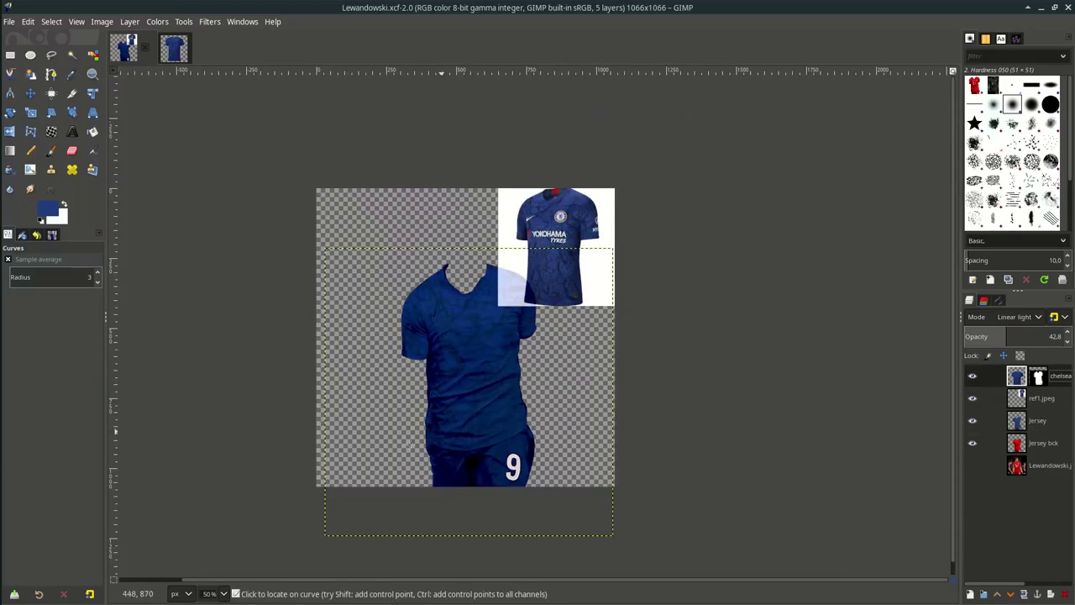
- Paint the shorts area black on the Chelsea shirt layer's mask with a size 70 Paintbrush to hide the pattern there
scroll(473, 452, "up", 3)
scroll(568, 428, "down", 2)
scroll(558, 336, "up", 1)
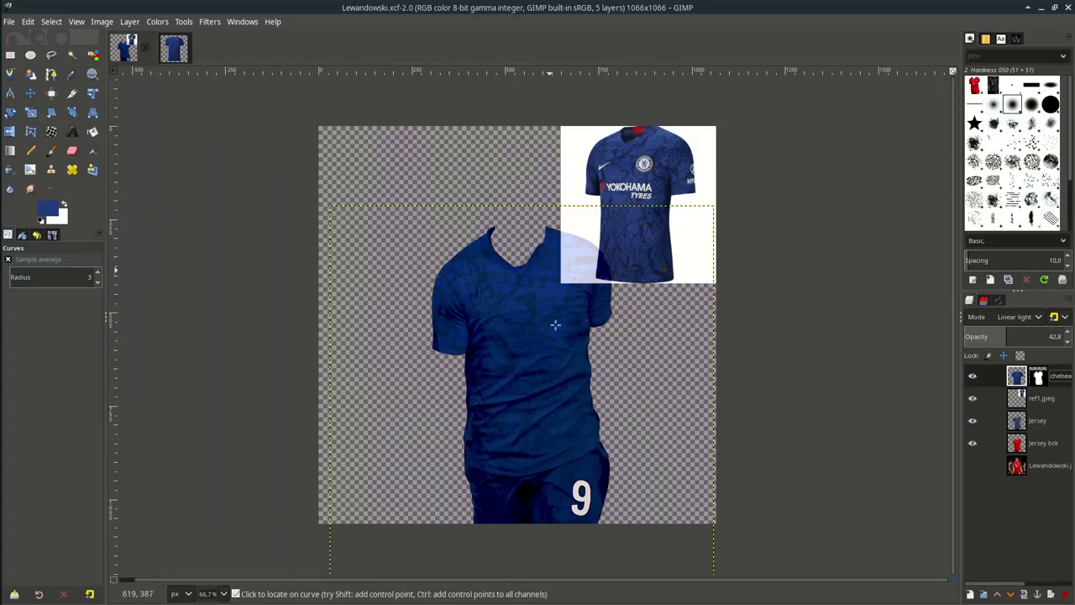
scroll(537, 509, "up", 3)
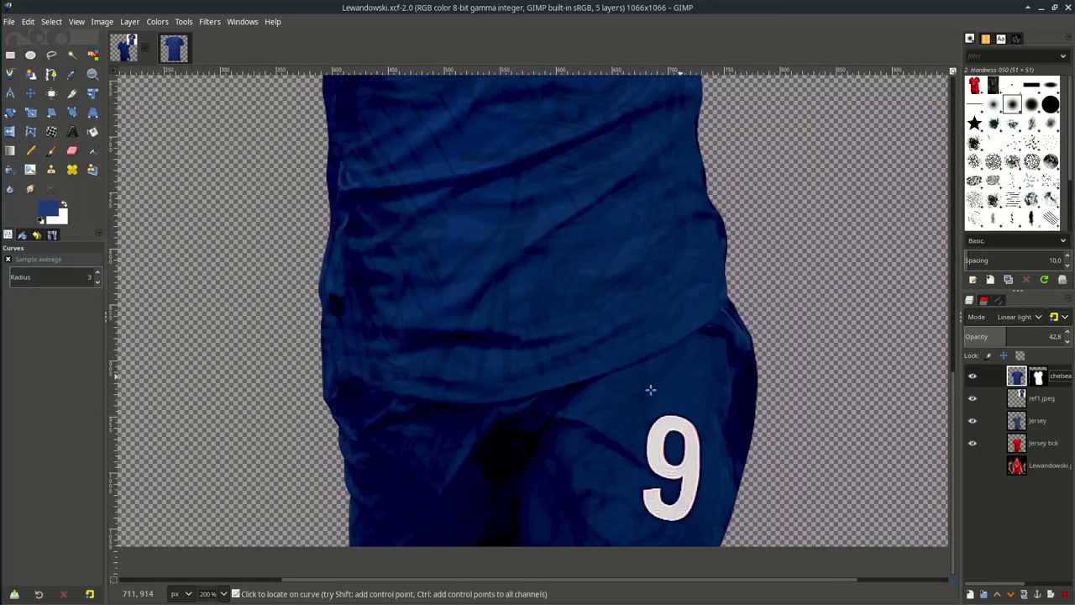
left_click(1038, 378)
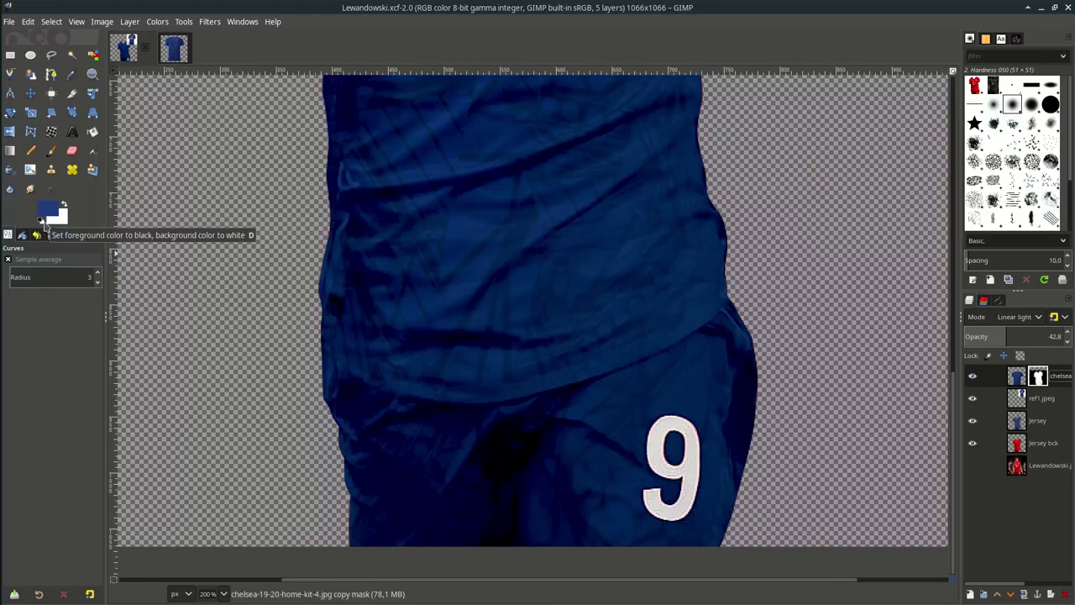
left_click(42, 222)
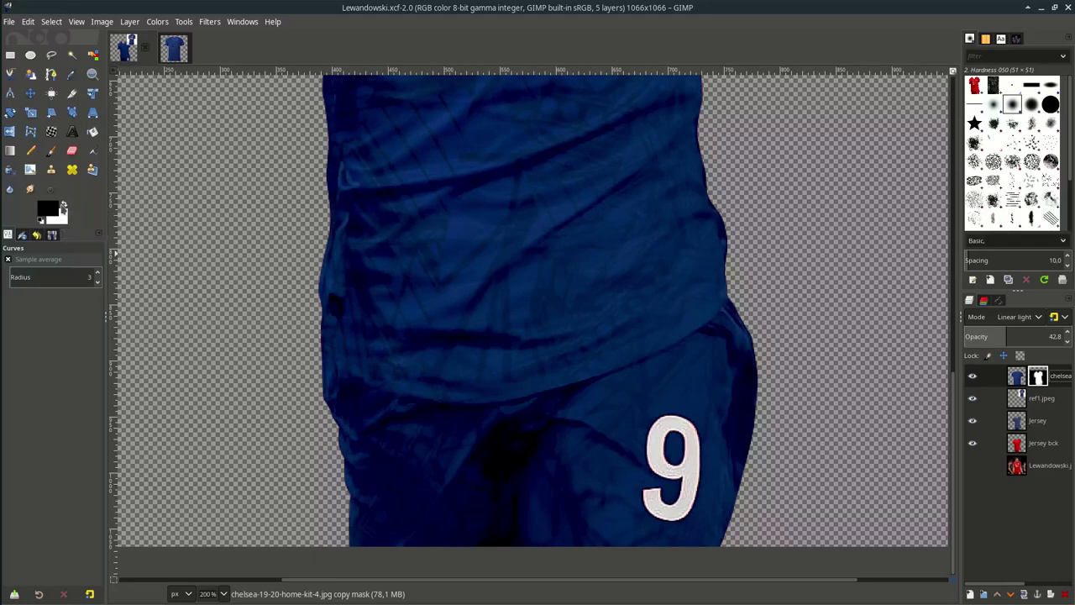
key("m")
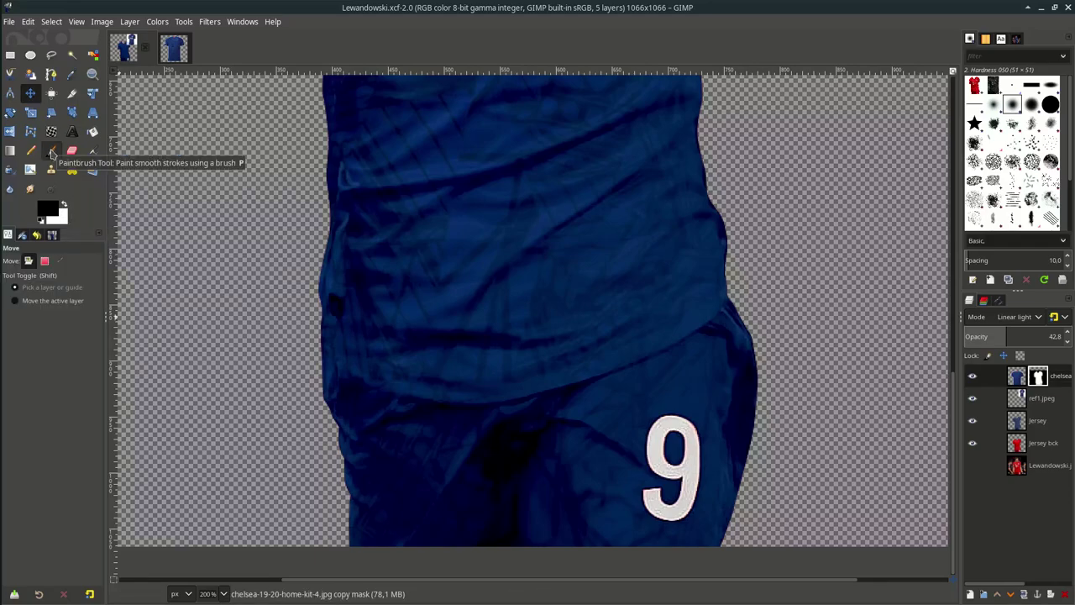
key("p")
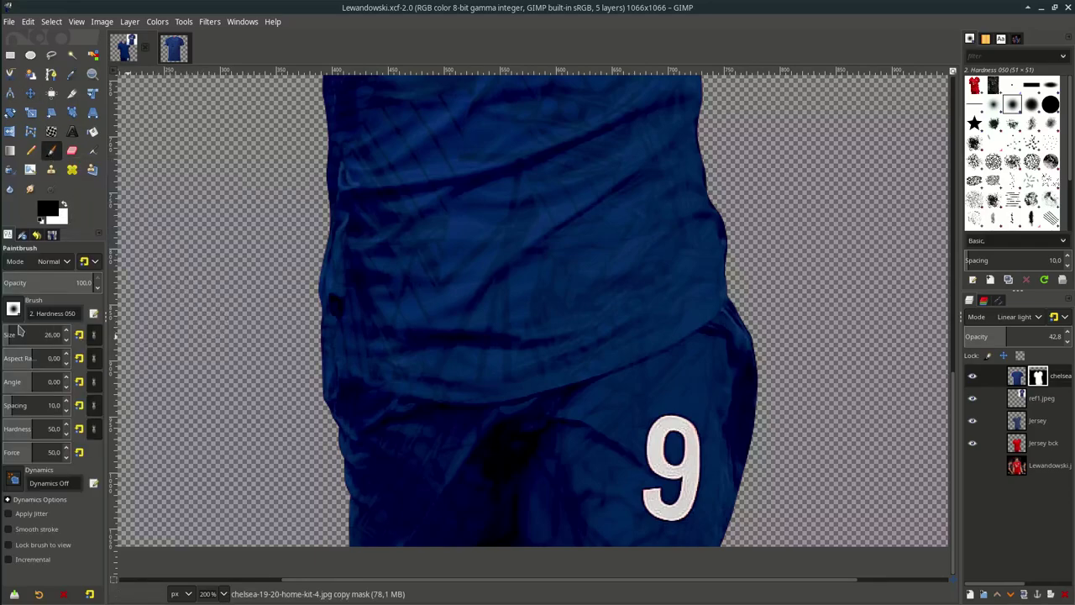
mouse_move(20, 331)
left_mouse_down()
mouse_move(43, 332)
mouse_move(15, 333)
left_mouse_up()
mouse_move(369, 478)
left_mouse_down()
mouse_move(376, 509)
mouse_move(348, 518)
mouse_move(389, 536)
left_mouse_up()
key("ctrl+z")
scroll(504, 436, "down", 1)
mouse_move(437, 496)
left_mouse_down()
mouse_move(513, 511)
mouse_move(324, 420)
left_mouse_up()
scroll(315, 403, "up", 2)
mouse_move(708, 422)
left_mouse_down()
mouse_move(815, 401)
mouse_move(546, 420)
left_mouse_up()
scroll(506, 418, "down", 2)
left_click_drag(630, 420, 810, 296)
scroll(758, 352, "down", 6)
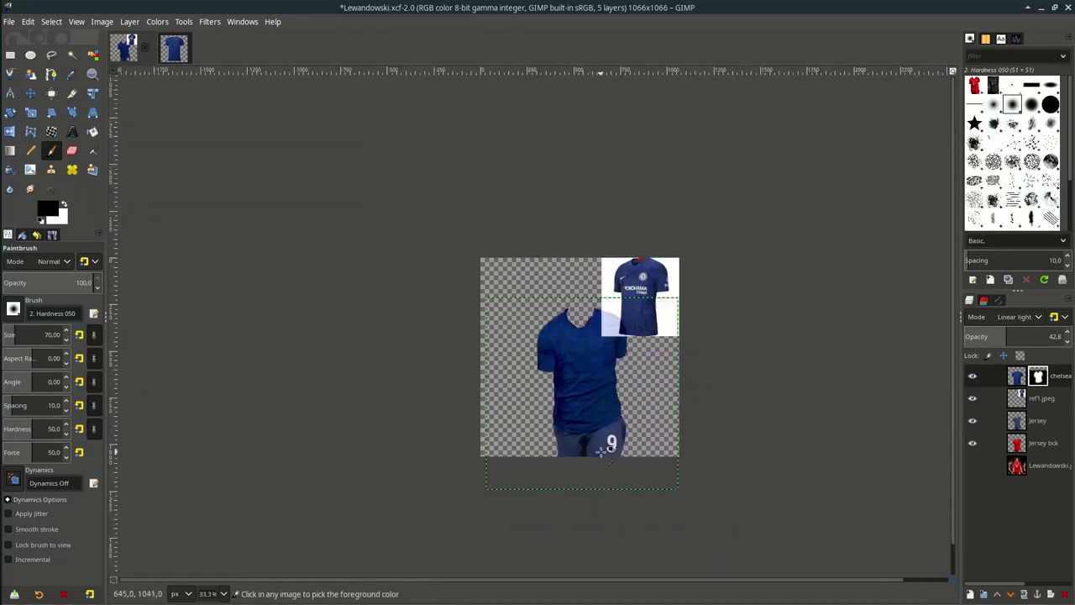
scroll(529, 485, "up", 3)
scroll(530, 485, "down", 1)
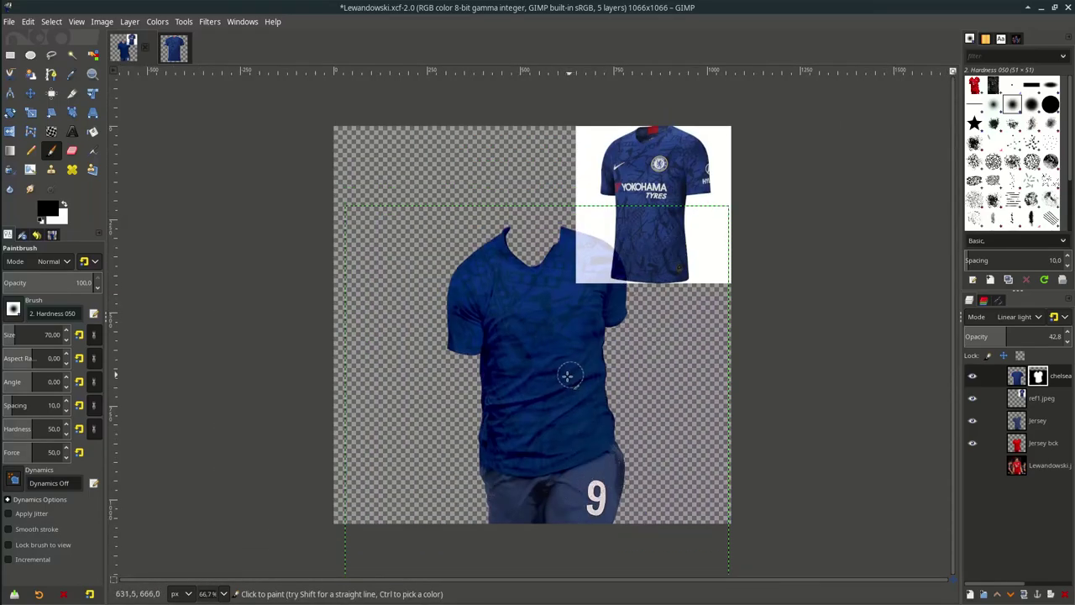
- Trace a path along the shirt hem and around the shorts and turn it into a selection
left_click(1022, 425)
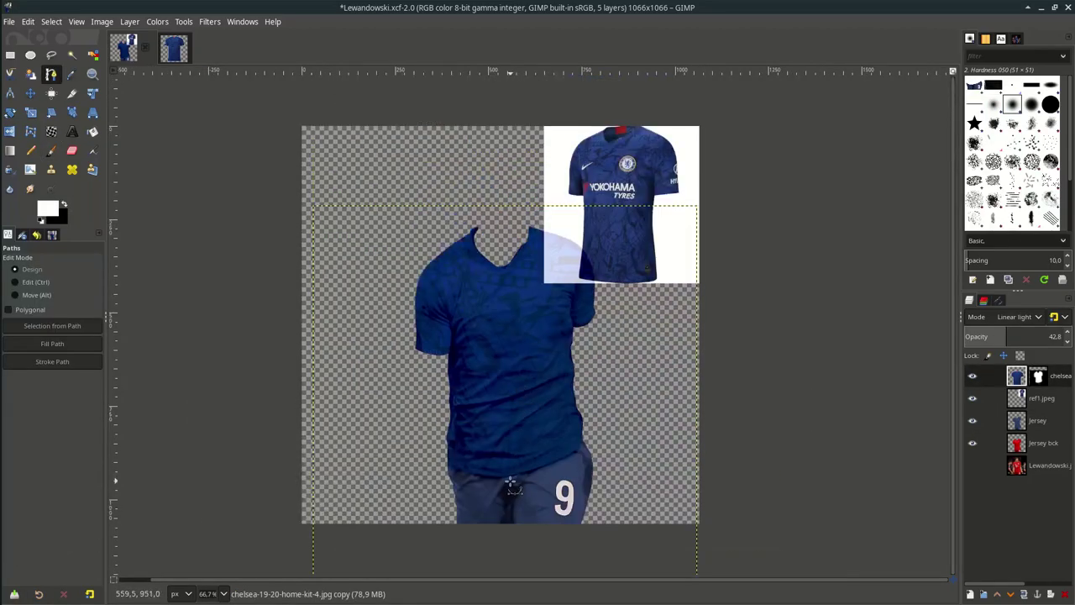
scroll(474, 477, "up", 4)
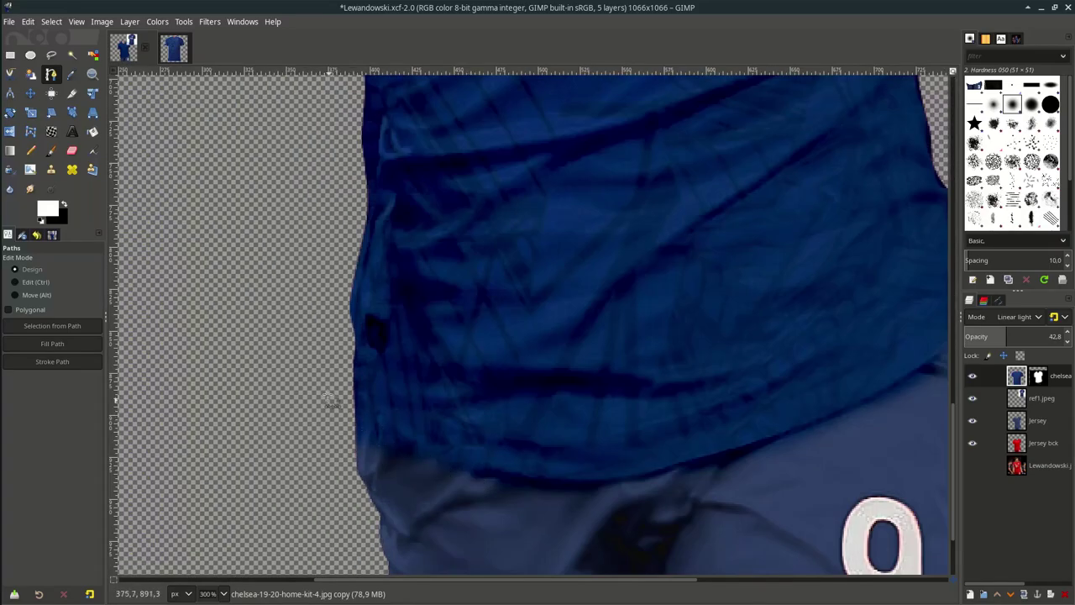
left_click(329, 385)
left_click_drag(563, 482, 682, 469)
left_click(767, 436)
scroll(766, 412, "right", 1)
left_click_drag(738, 342, 755, 321)
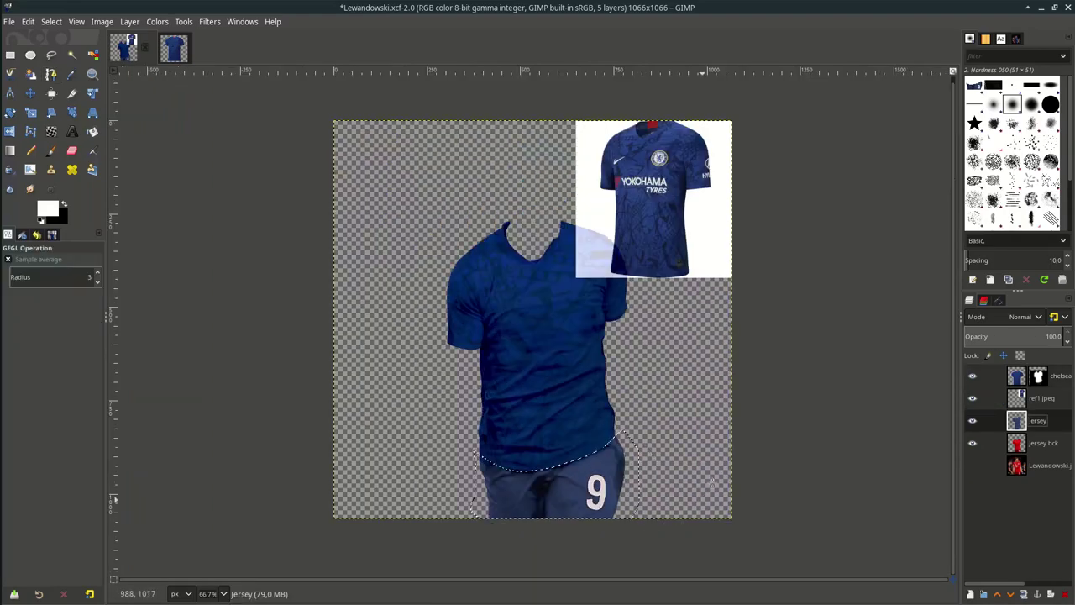
- Raise the saturation of the selected shorts on the Jersey layer and lower their lightness to about -14 with Hue-Saturation
key("m")
left_click(157, 21)
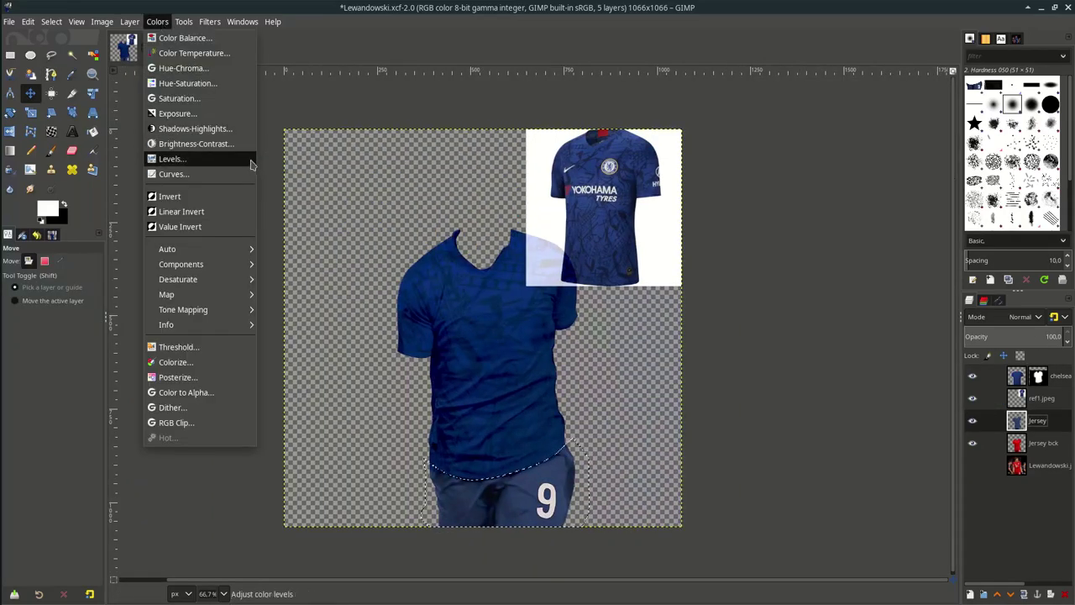
left_click(193, 83)
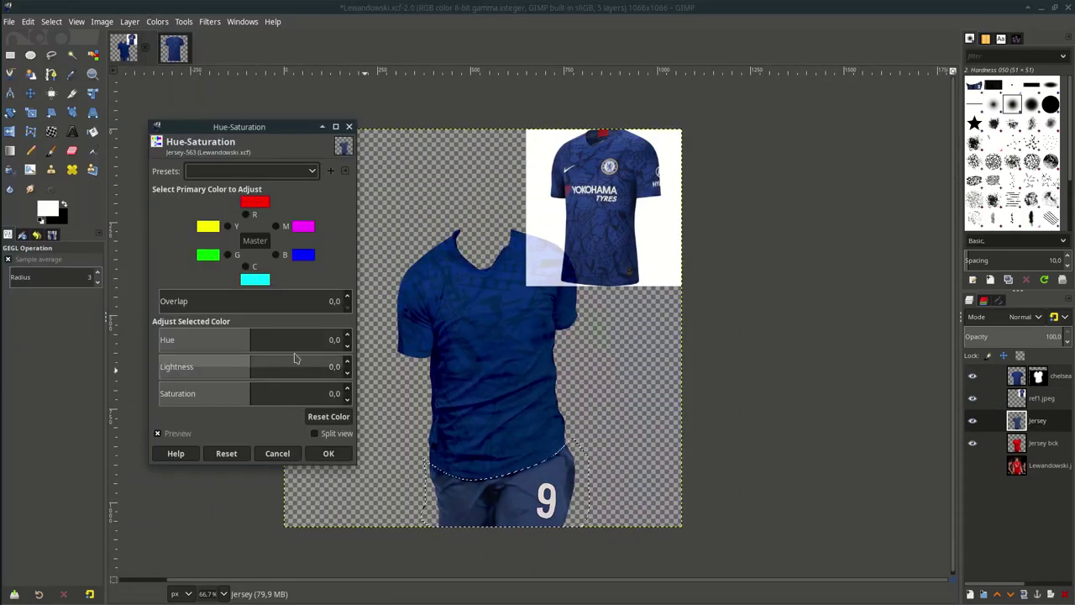
left_click_drag(254, 393, 313, 395)
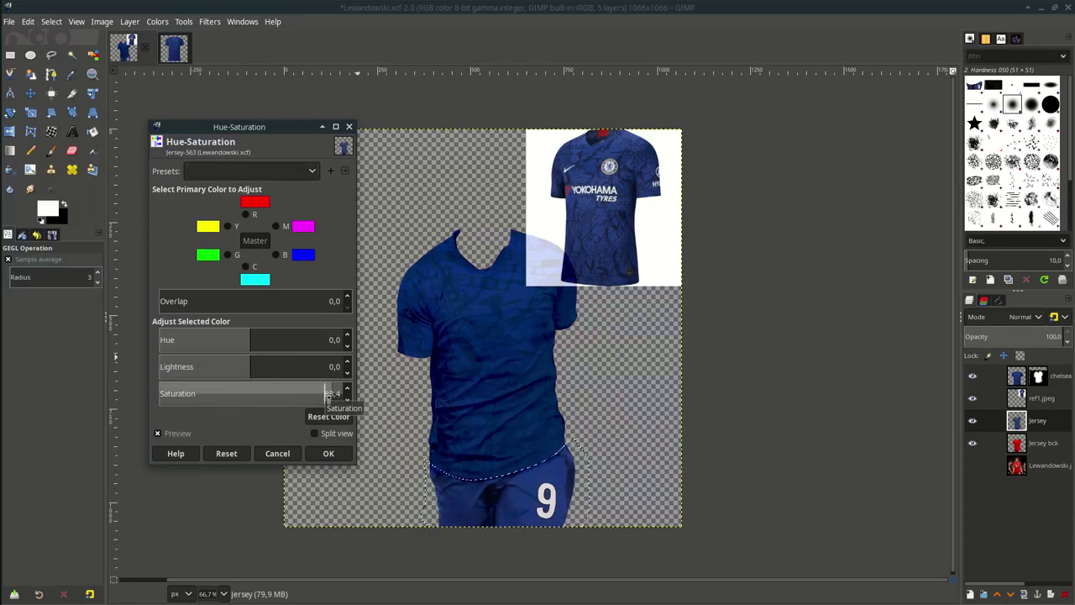
mouse_move(248, 369)
left_mouse_down()
mouse_move(220, 376)
mouse_move(236, 375)
left_mouse_up()
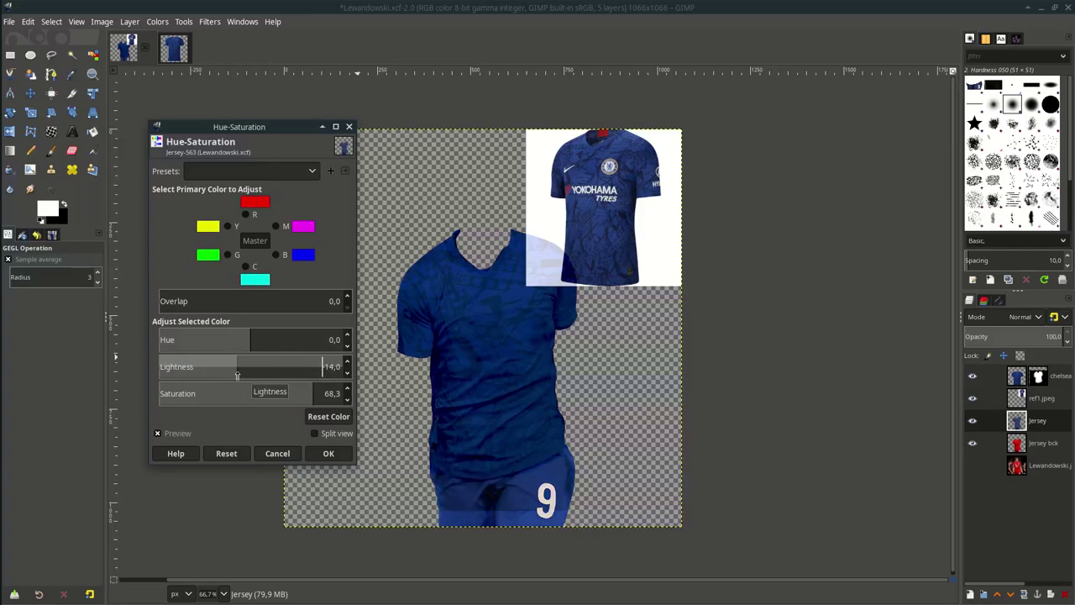
left_click_drag(242, 393, 317, 393)
left_click(338, 459)
- Clear the shorts selection and save the image
key("ctrl+shift+a")
scroll(537, 446, "down", 2)
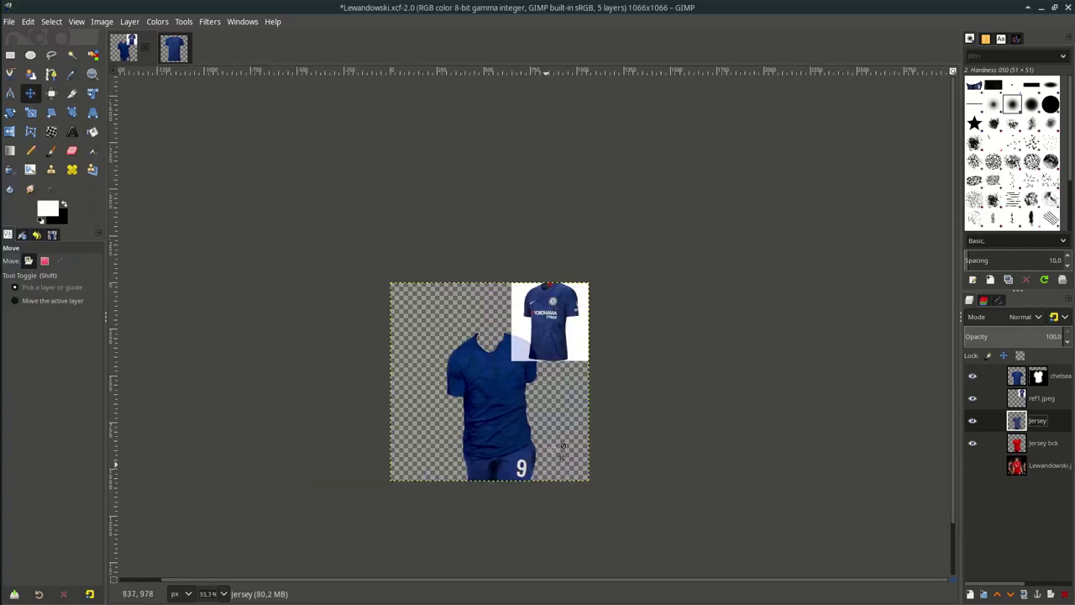
key("ctrl+s")
- Examine the collar area of the reference Chelsea shirt and compare it with the jersey's neckline
scroll(552, 448, "up", 1)
scroll(552, 446, "down", 1)
scroll(509, 269, "up", 1)
scroll(597, 256, "up", 2)
scroll(604, 252, "up", 5)
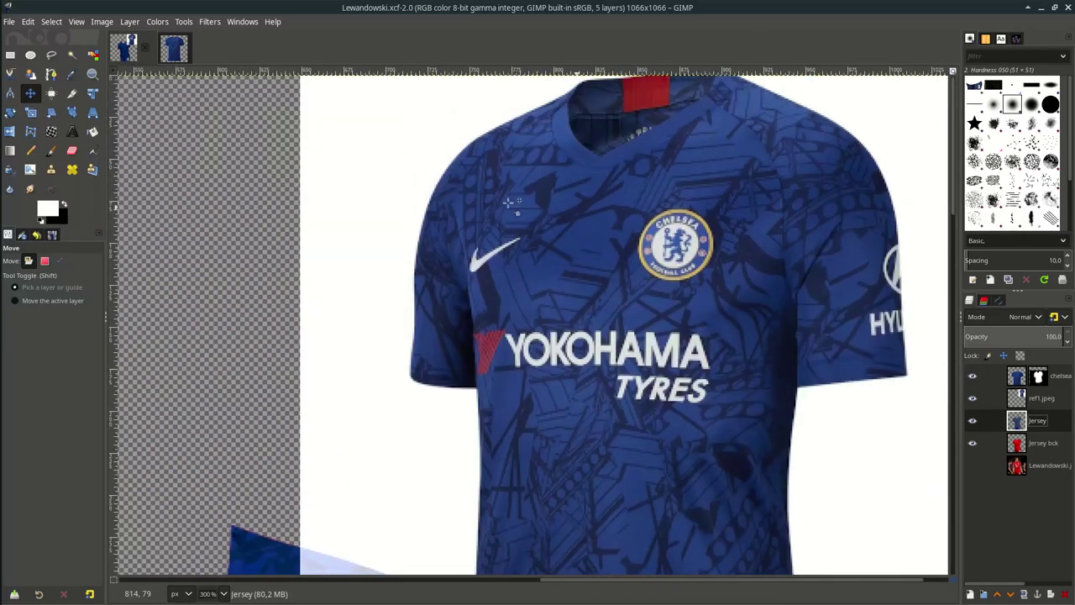
scroll(509, 286, "down", 4)
scroll(290, 231, "left", 2)
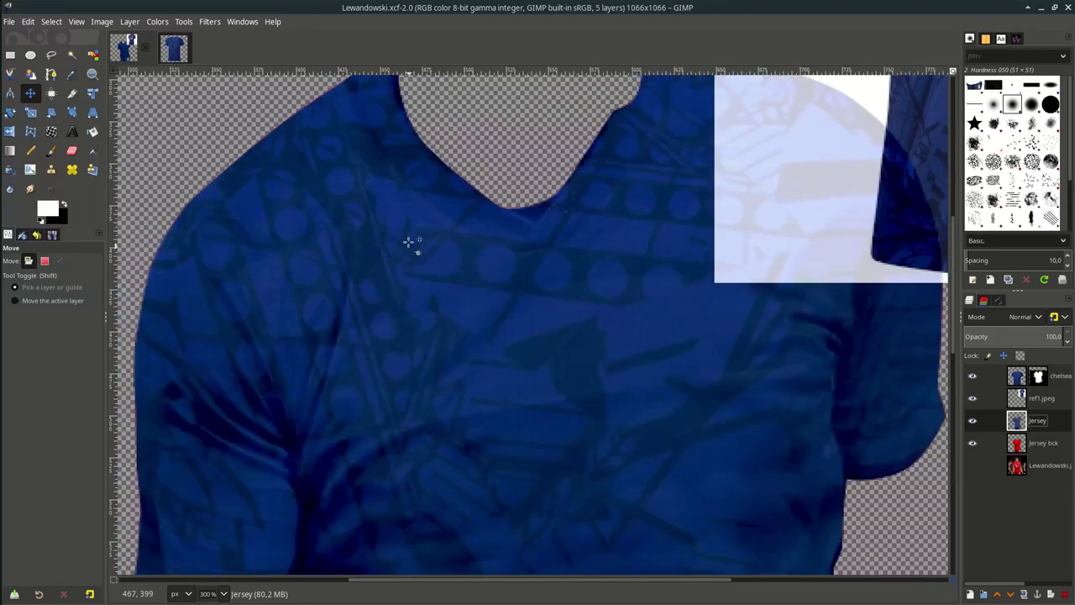
- Trace a curved path around the jersey's neckline to outline a collar band and turn it into a selection
scroll(402, 256, "up", 2)
key("b")
scroll(373, 207, "up", 1)
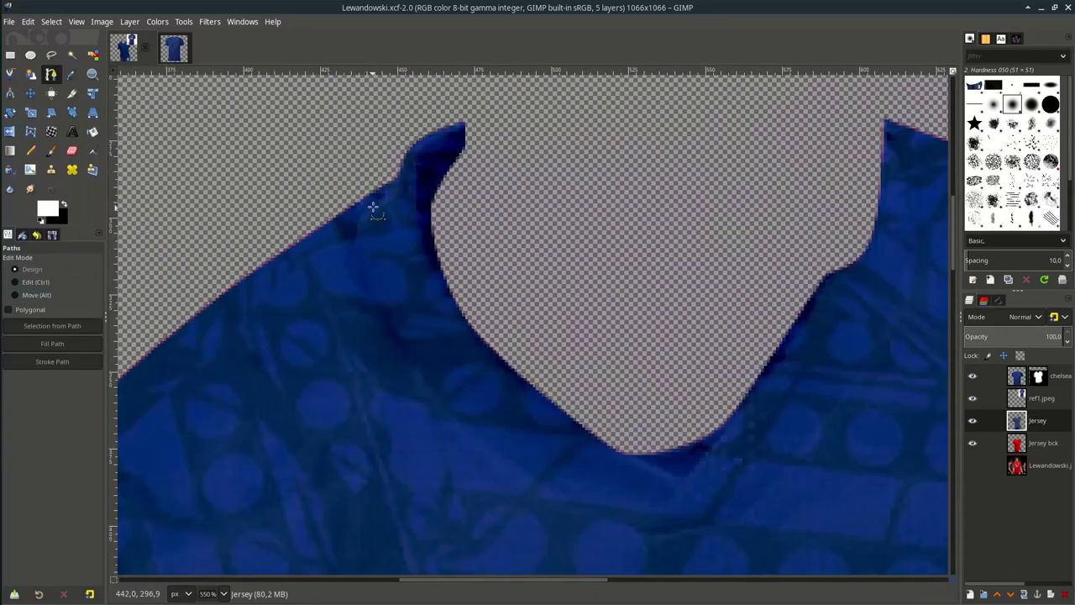
left_click(412, 148)
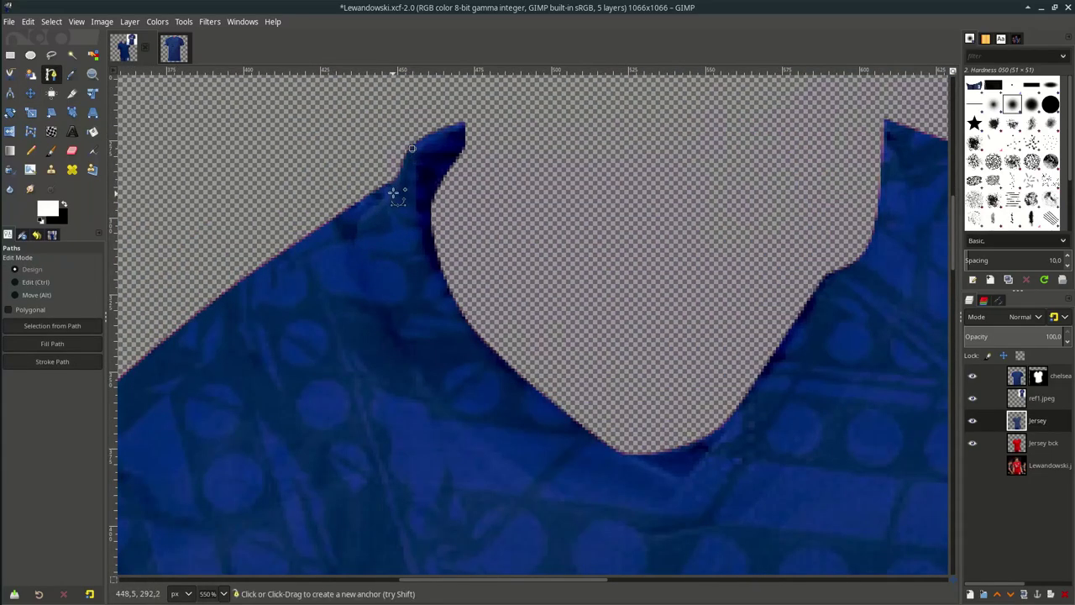
left_click_drag(353, 262, 366, 300)
left_click_drag(600, 506, 694, 538)
key("ctrl+z")
scroll(648, 504, "down", 1)
scroll(622, 436, "down", 2)
left_click_drag(590, 379, 657, 408)
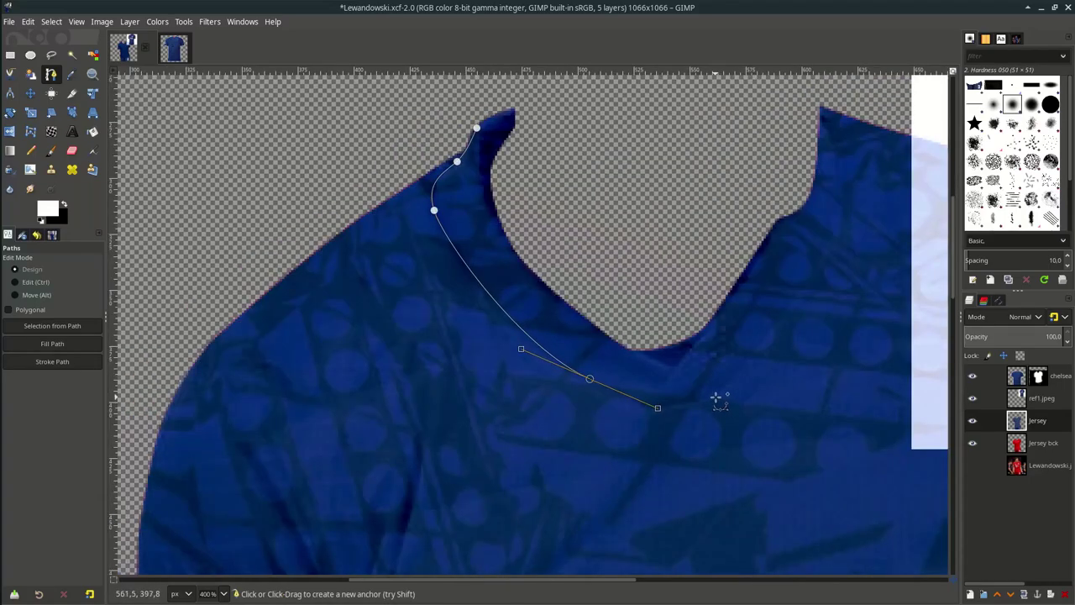
left_click(650, 405)
left_click(711, 396)
scroll(756, 294, "right", 4)
left_click(828, 240)
left_click(833, 126)
scroll(492, 132, "down", 1)
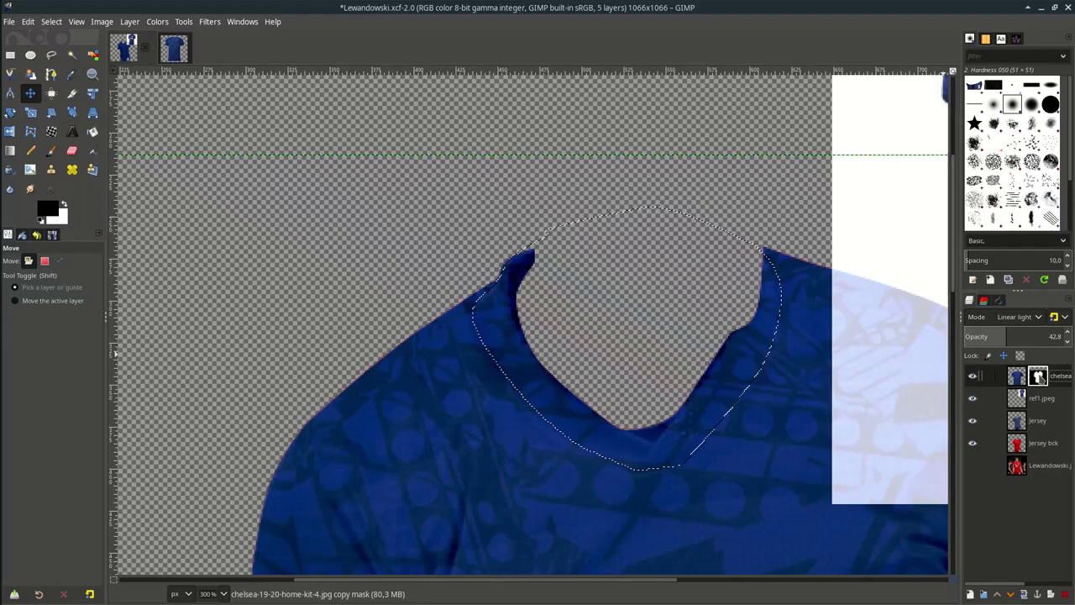
- Paint black inside the collar selection on the Chelsea shirt layer's mask with the Paintbrush to remove the pattern there
left_click(50, 150)
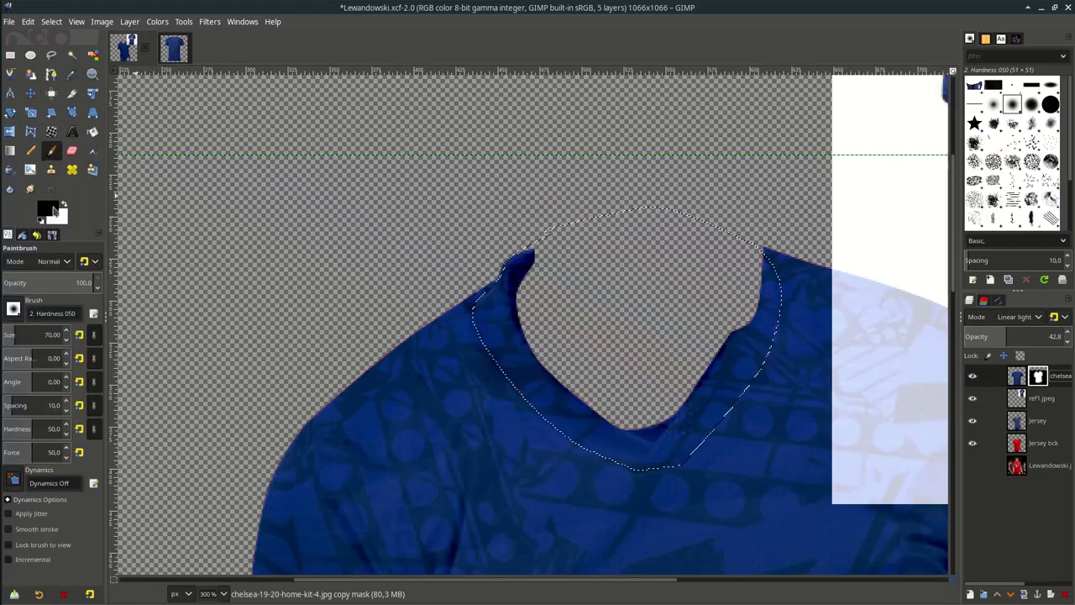
left_click_drag(495, 261, 456, 312)
mouse_move(516, 397)
left_mouse_down()
mouse_move(596, 390)
mouse_move(636, 457)
mouse_move(741, 440)
mouse_move(709, 420)
mouse_move(740, 339)
left_mouse_up()
left_click_drag(675, 284, 502, 253)
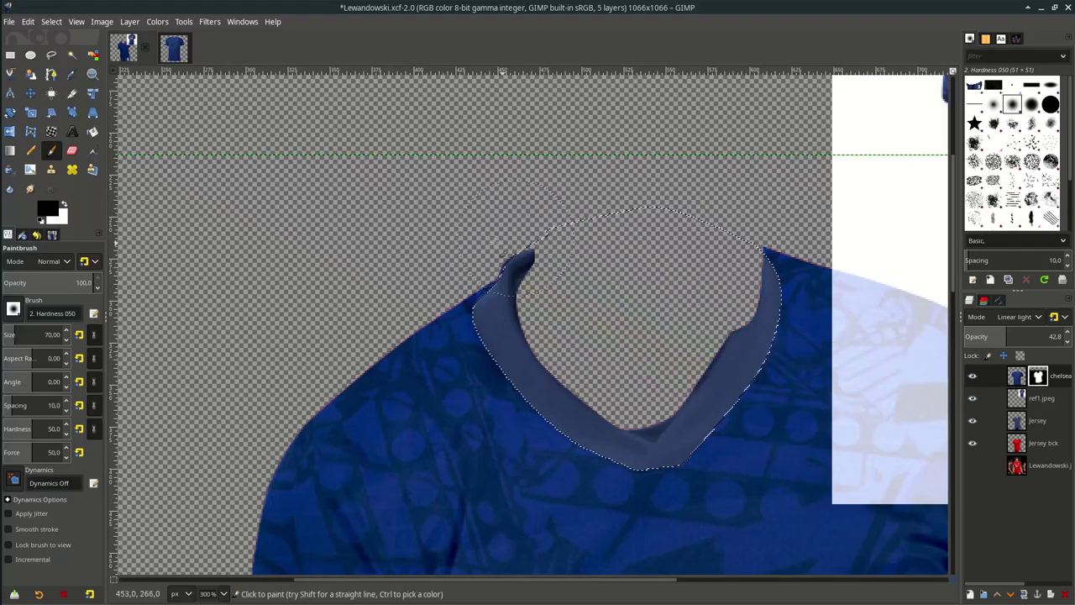
- Adjust Hue-Saturation on the Jersey layer within the collar selection, setting Lightness to -7.9 and Saturation to 100
left_click(1037, 423)
left_click(157, 21)
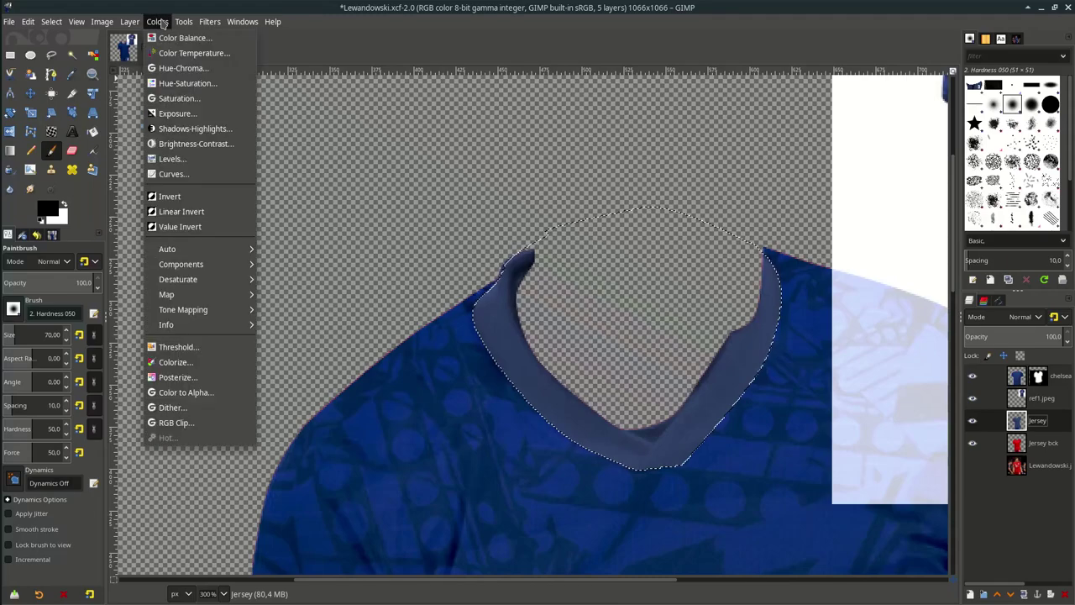
left_click(187, 83)
left_click(271, 366)
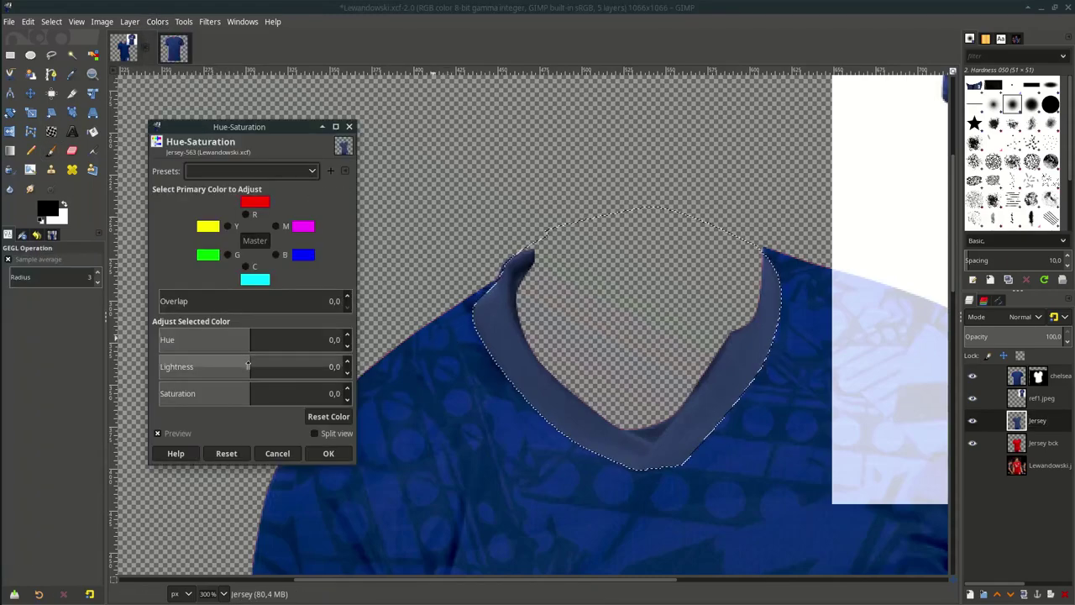
left_click_drag(270, 364, 250, 365)
left_click_drag(257, 390, 367, 390)
left_click_drag(248, 368, 267, 367)
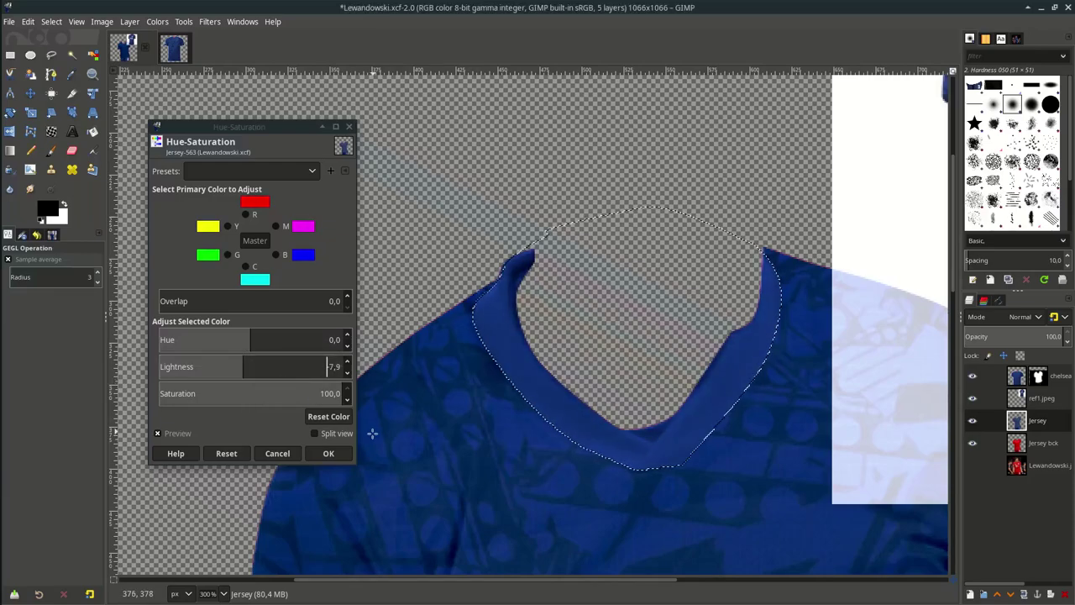
scroll(373, 432, "down", 1)
left_click(329, 454)
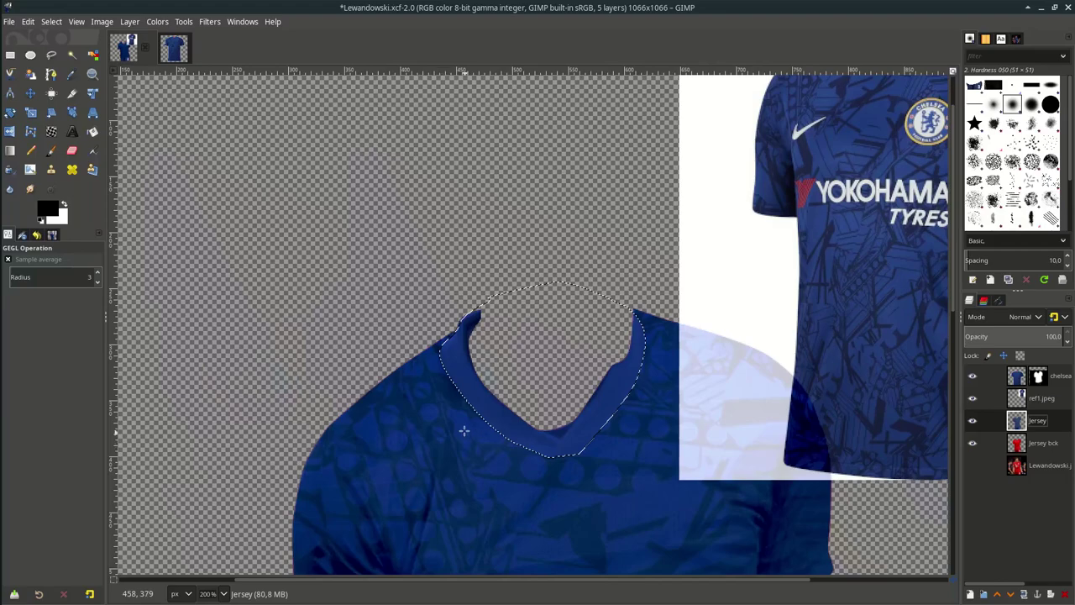
- Clear the collar selection and save the image
key("ctrl+shift+a")
left_click(31, 94)
scroll(487, 375, "down", 2)
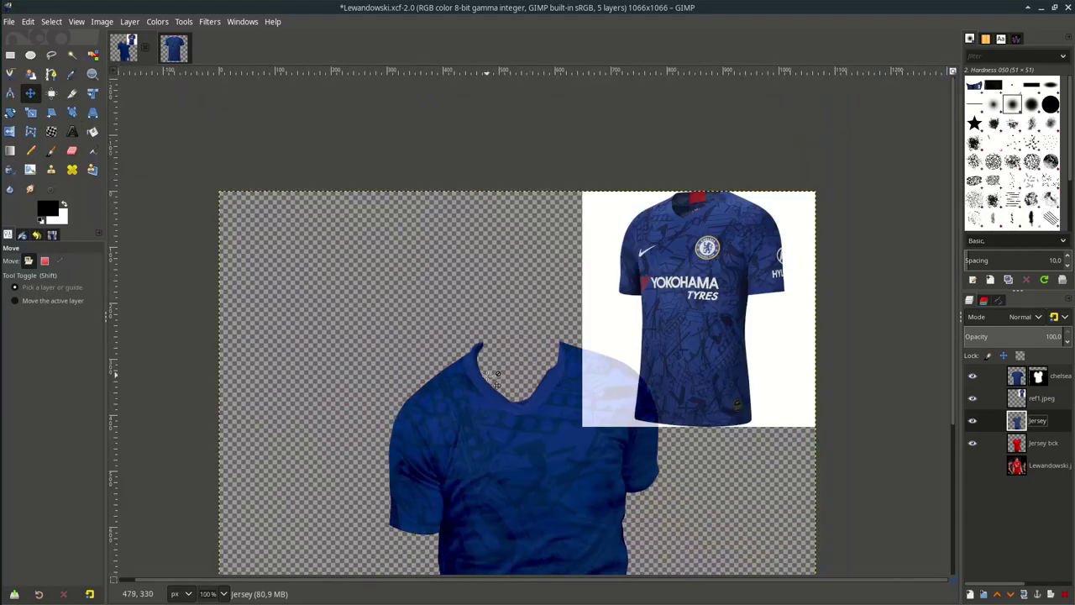
scroll(553, 445, "down", 1)
key("ctrl+s")
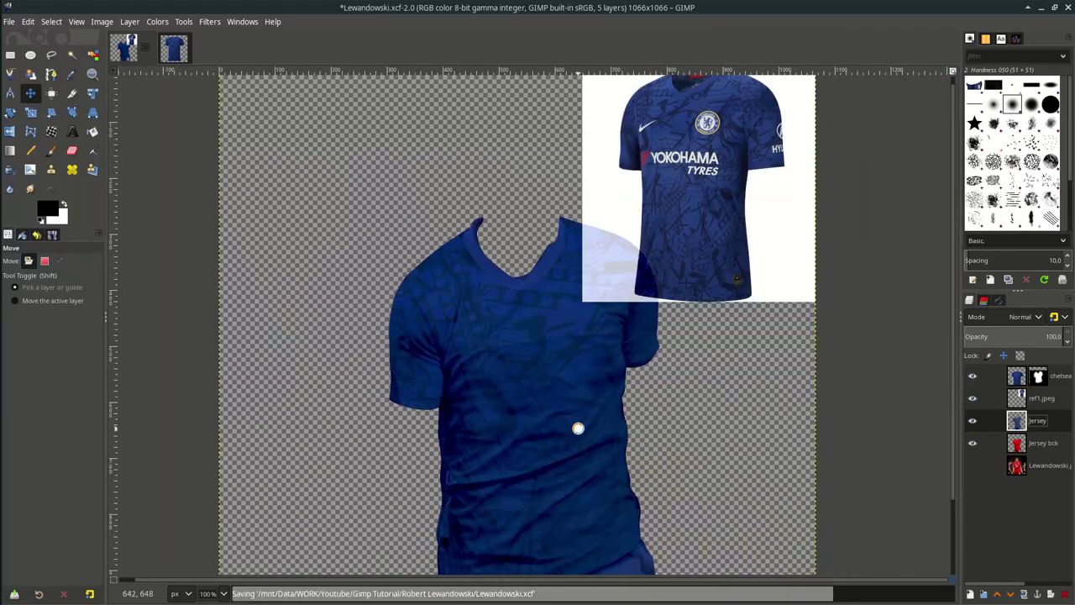
- Show the original Lewandowski.jpg layer behind the recoloured kit, hide the ref1.jpeg reference layer and save the image
scroll(578, 428, "down", 2)
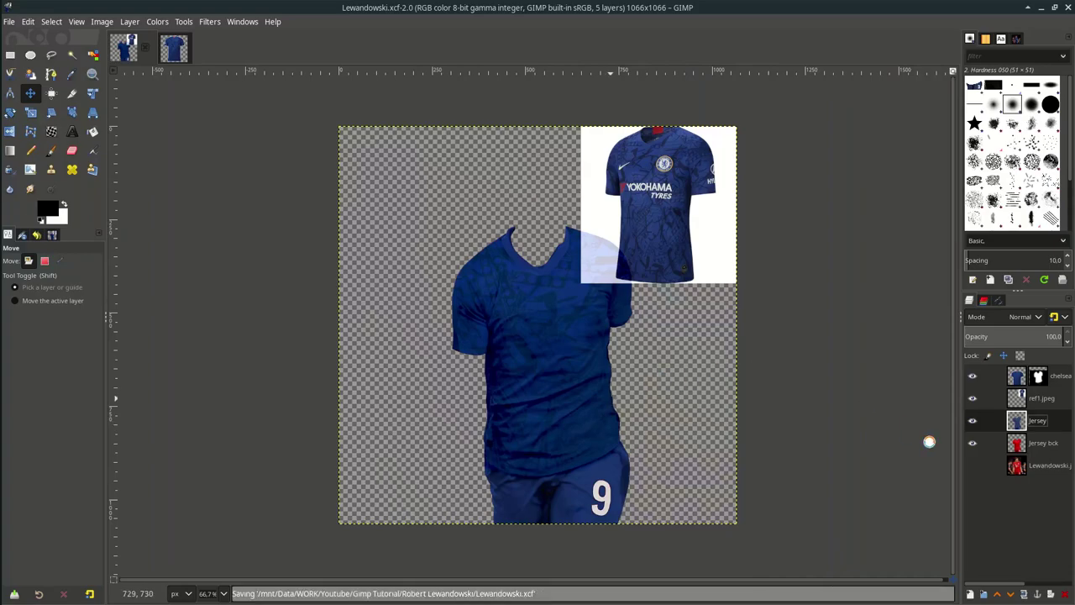
left_click(973, 466)
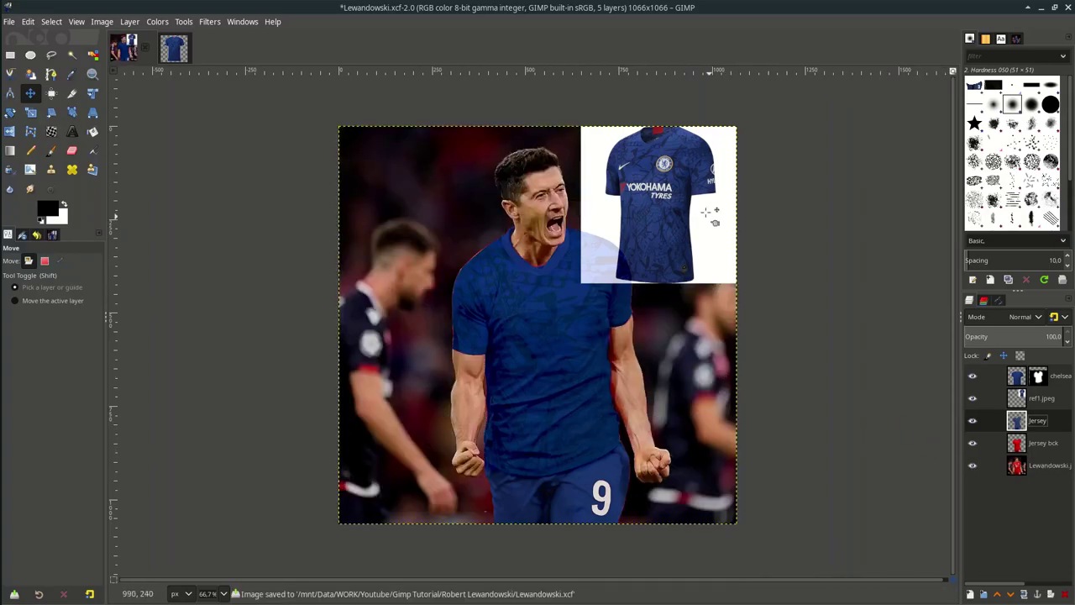
left_click_drag(705, 213, 708, 213)
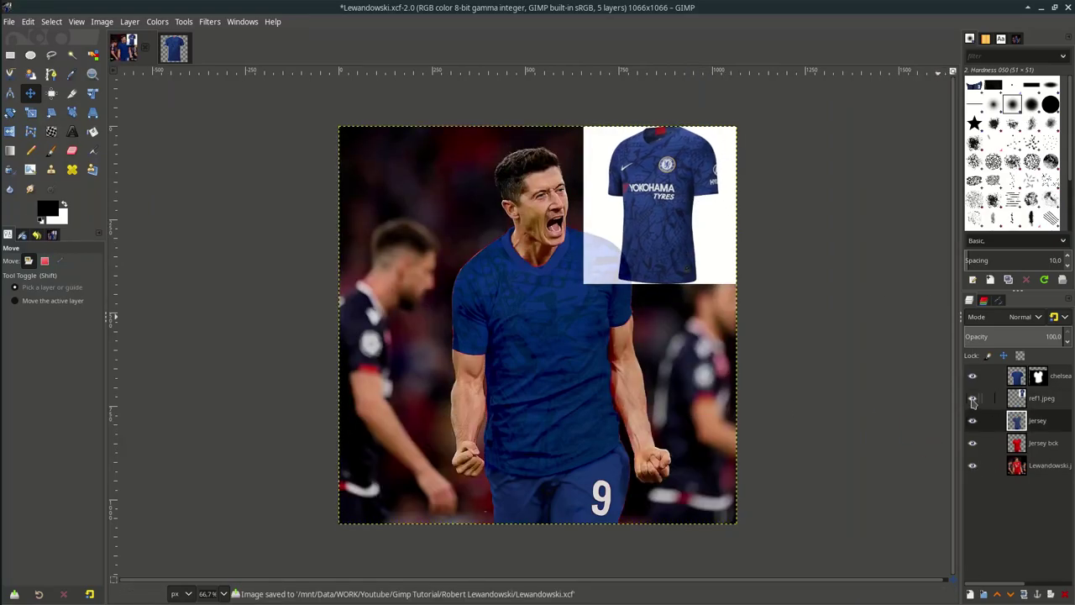
left_click(973, 400)
key("ctrl+s")
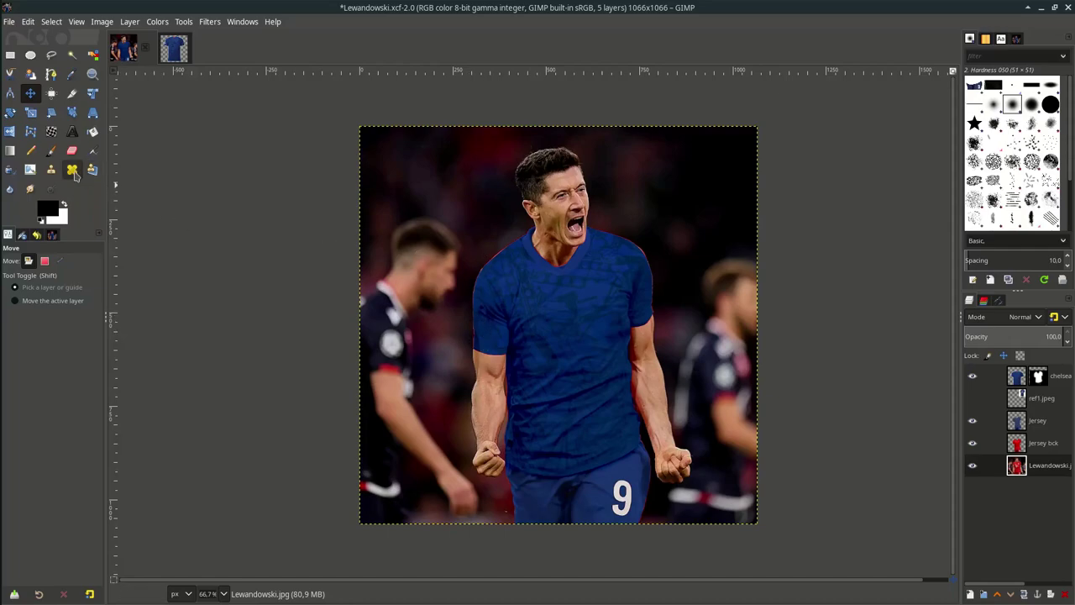
- Duplicate the Lewandowski.jpg layer and push the red fringe along the shoulder inward using Warp Transform at size 112
left_click(51, 132)
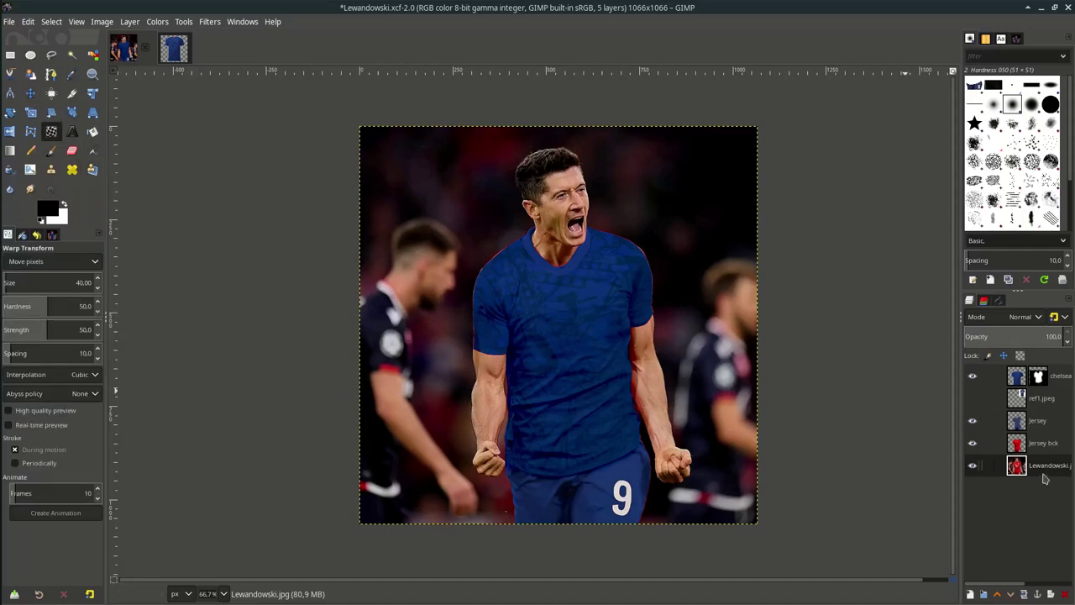
left_click(1024, 594)
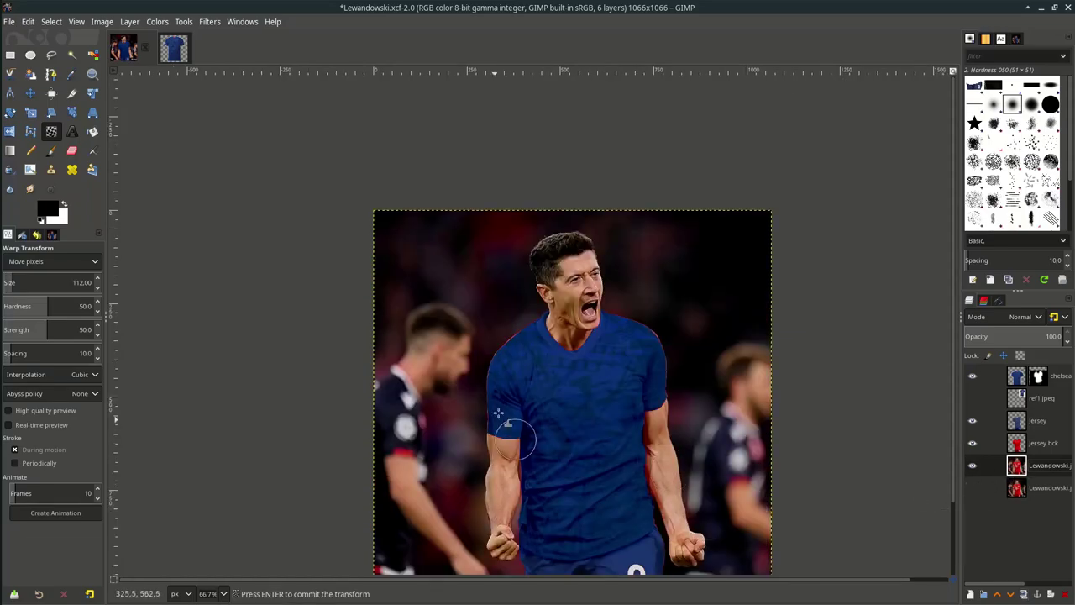
scroll(508, 403, "up", 2)
mouse_move(522, 238)
left_mouse_down()
mouse_move(559, 232)
mouse_move(569, 214)
mouse_move(585, 220)
mouse_move(588, 207)
mouse_move(505, 250)
left_mouse_up()
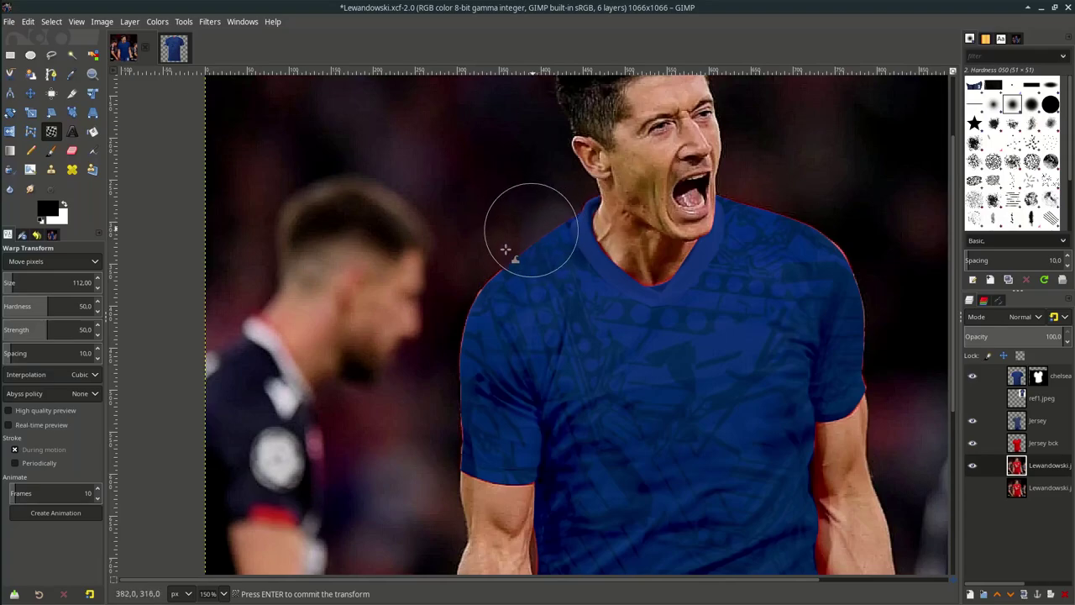
scroll(487, 267, "down", 3)
scroll(790, 269, "up", 3)
scroll(840, 302, "down", 3)
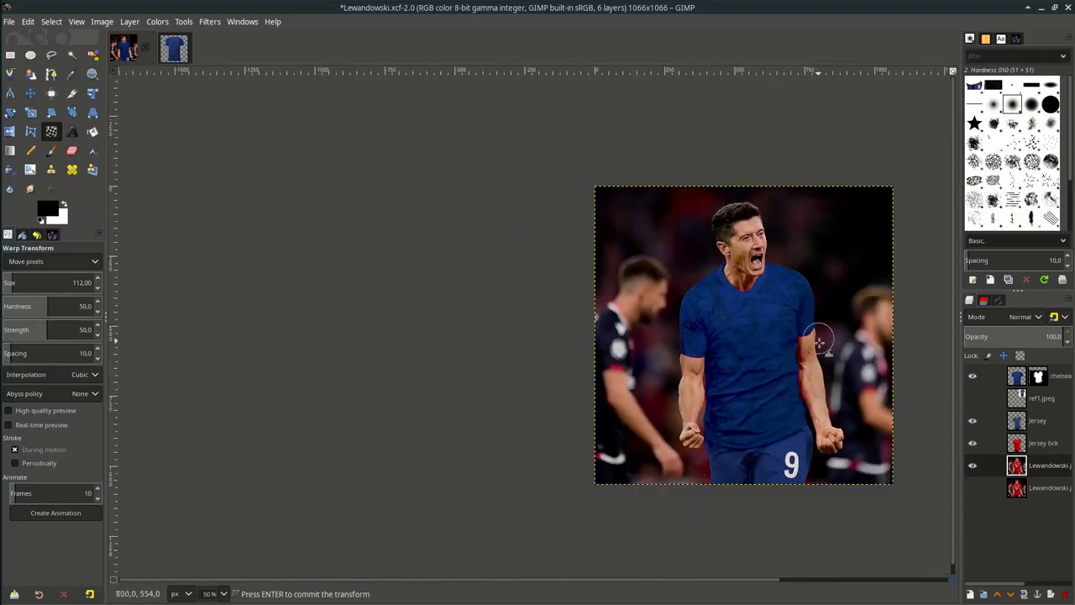
- Reduce the warp brush to 56.50 and work on the red edge along the outer side of the shorts
left_click_drag(76, 285, 24, 286)
scroll(811, 431, "up", 6)
scroll(781, 441, "down", 2)
scroll(811, 428, "down", 3)
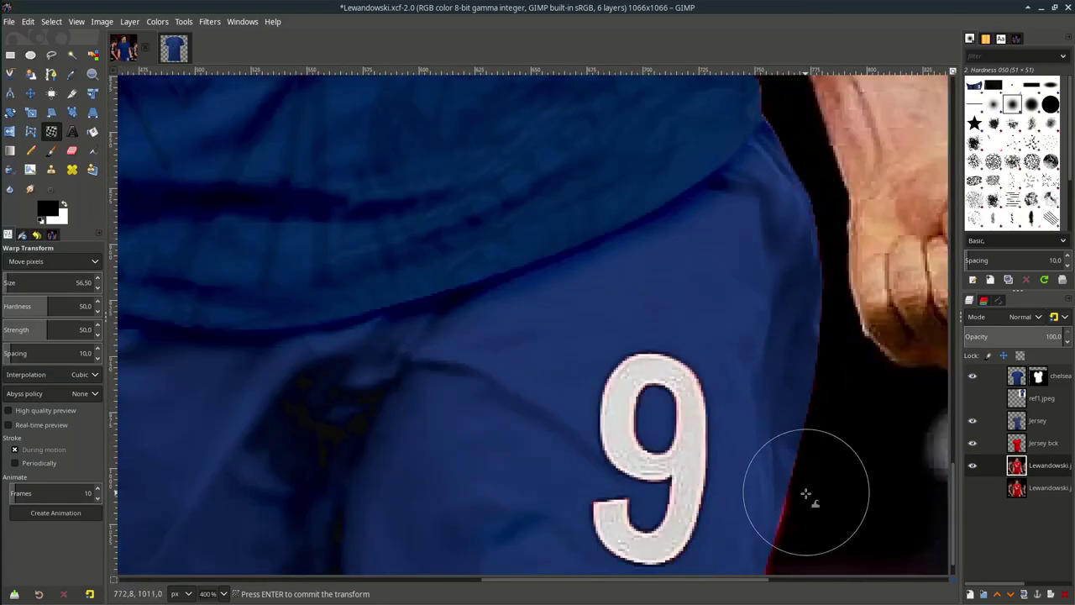
scroll(781, 521, "down", 4)
scroll(461, 558, "up", 1)
scroll(463, 403, "up", 3)
scroll(478, 318, "up", 2)
- Reduce the warp brush to 25.67 and work on the red edge between the forearm and the shirt
left_click_drag(51, 286, 21, 286)
scroll(517, 273, "up", 1)
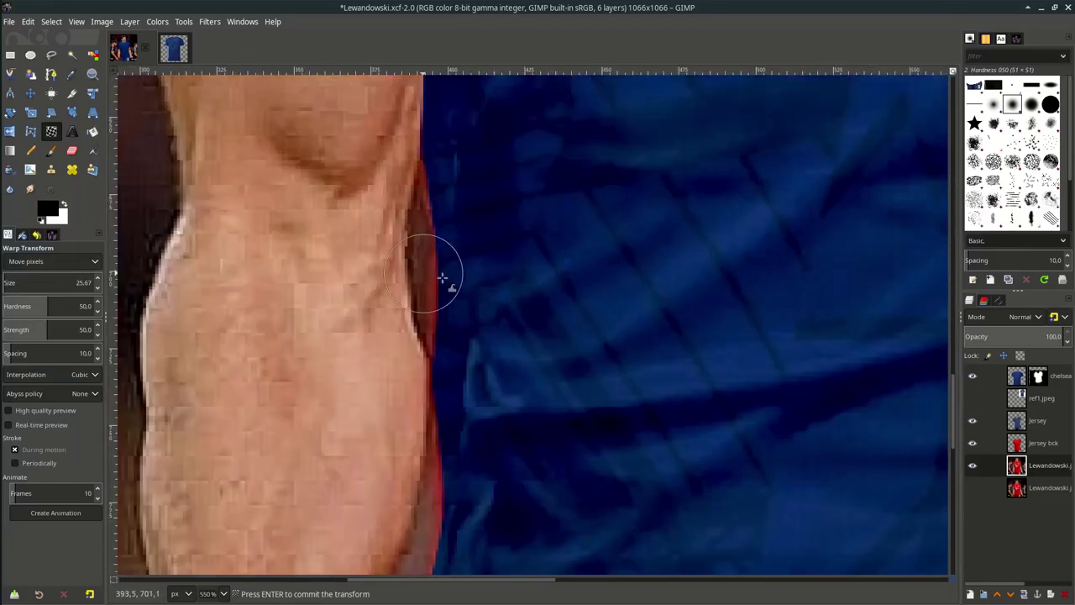
scroll(441, 269, "down", 5)
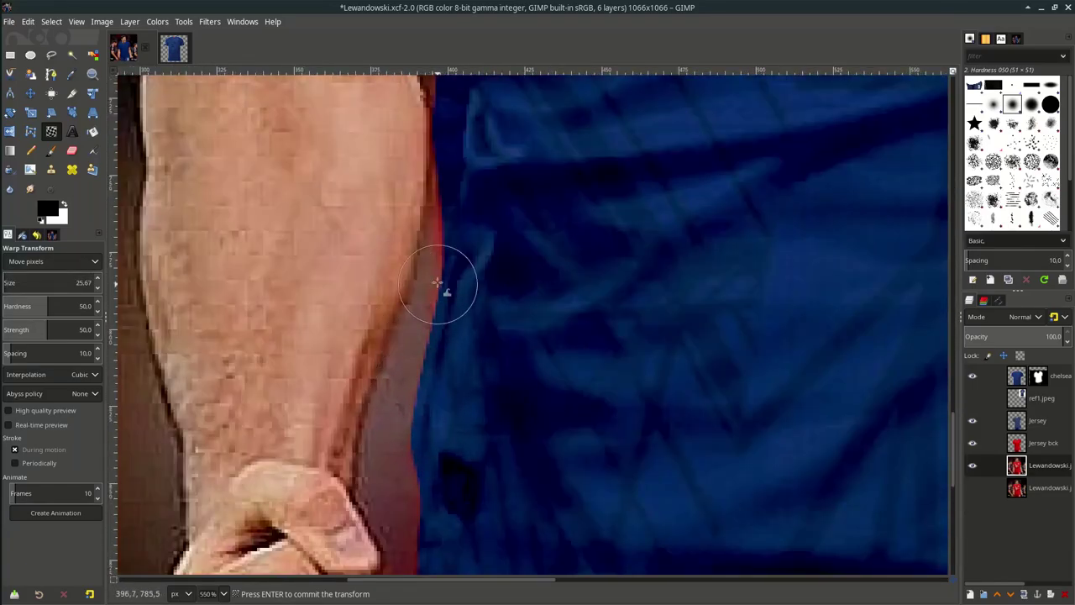
scroll(445, 216, "down", 7)
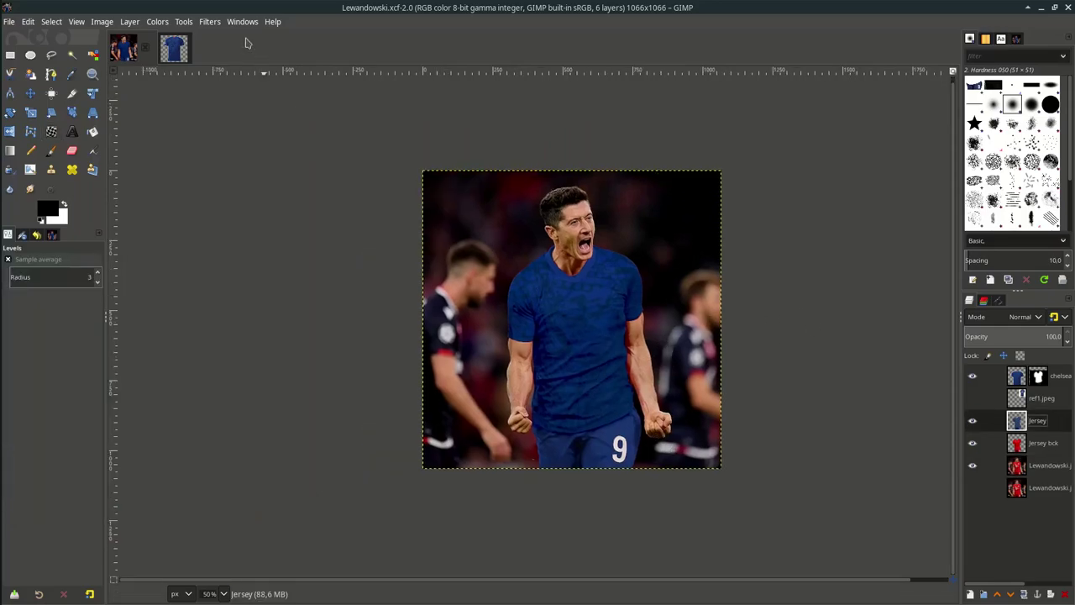
- Apply Levels to the Jersey layer with a raised black input, gamma about 1.10 and white input 231, and save
left_click(170, 22)
left_click(168, 159)
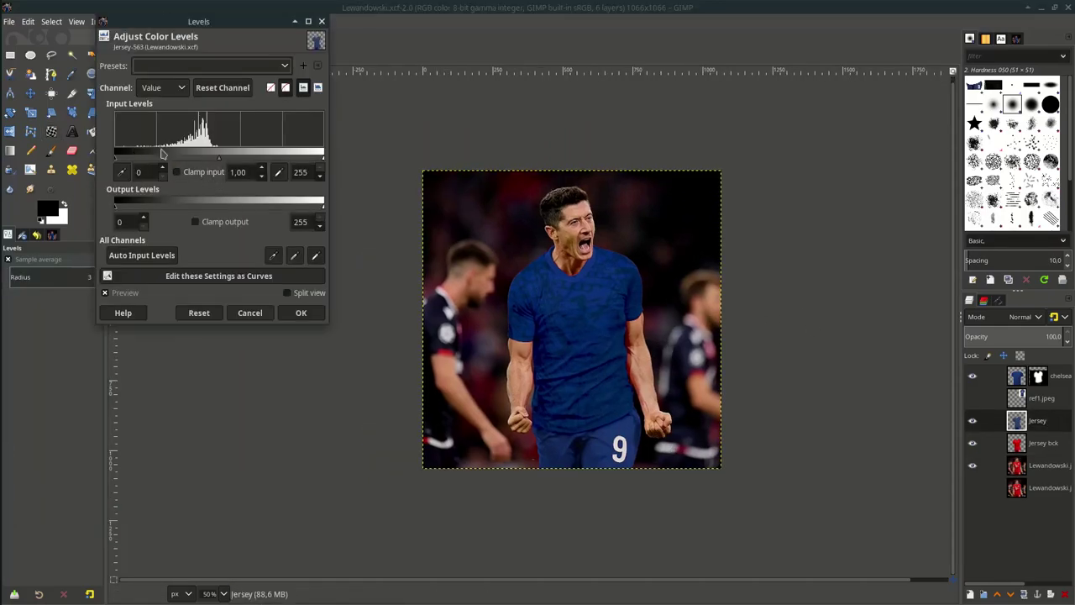
left_click_drag(323, 158, 304, 158)
left_click_drag(115, 158, 130, 158)
left_click_drag(213, 159, 214, 159)
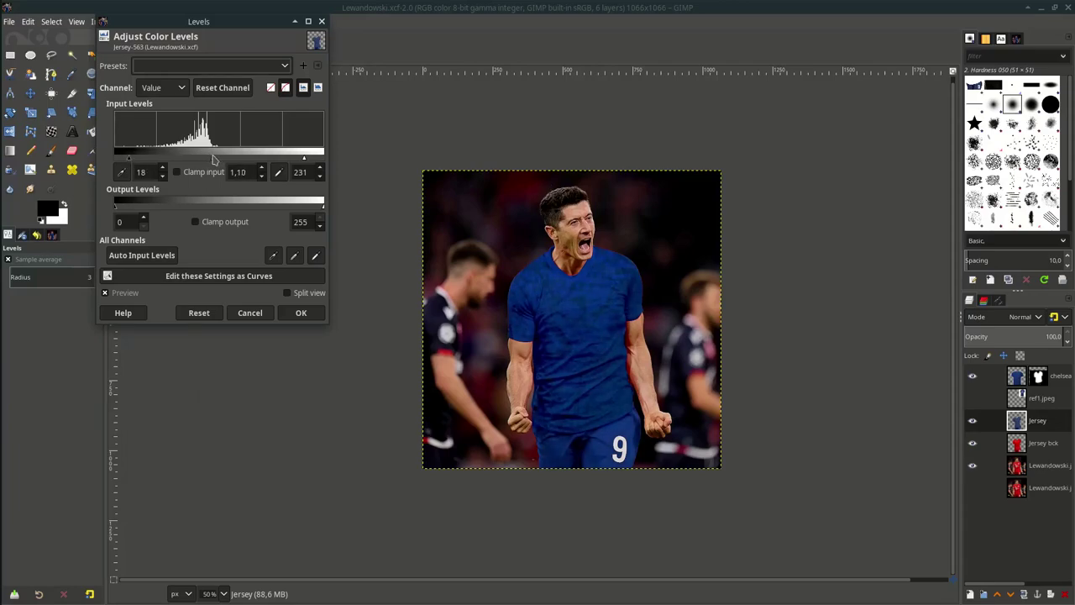
left_click_drag(128, 158, 138, 157)
left_click(301, 313)
key("ctrl+s")
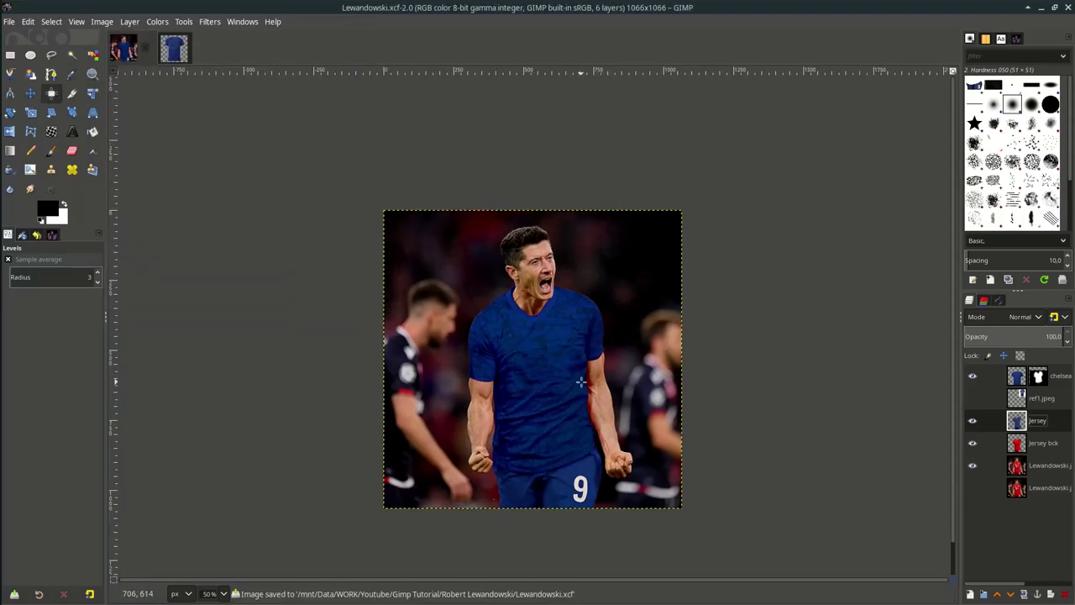
- Show the ref1.jpeg layer and compare the reference shirt's colours and logo placement with the recoloured jersey
scroll(544, 363, "up", 2)
scroll(545, 366, "down", 2)
scroll(548, 372, "down", 1)
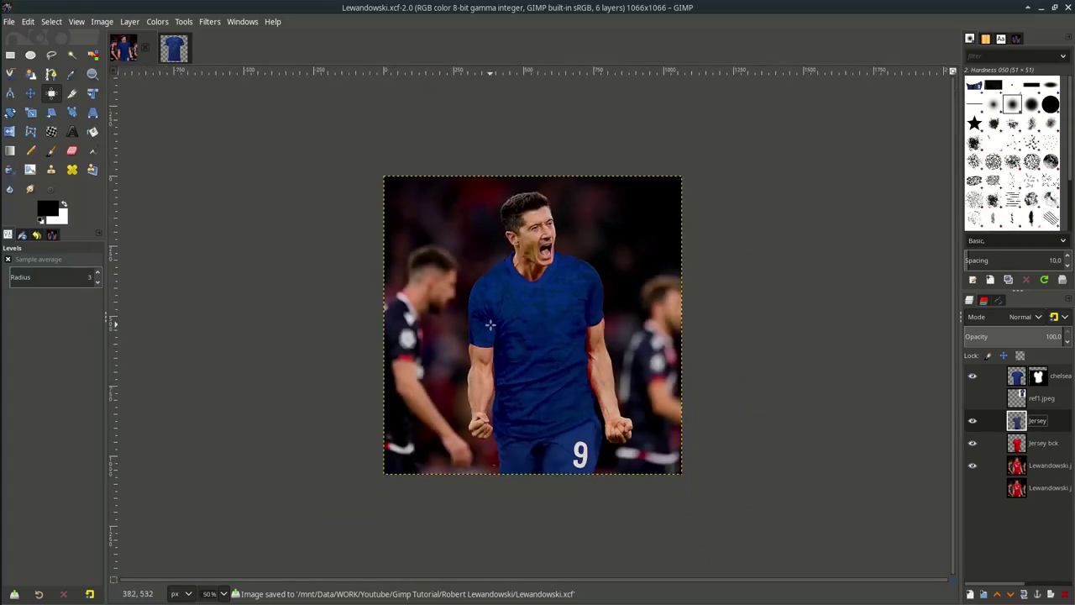
left_click(972, 398)
scroll(605, 215, "up", 4, "ctrl")
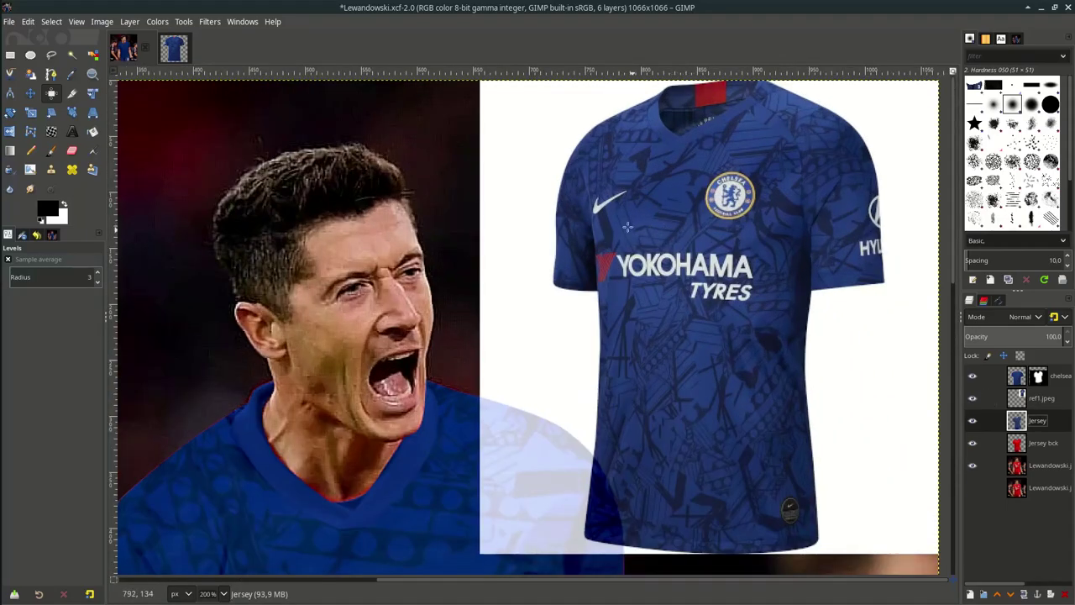
scroll(616, 220, "down", 1, "ctrl")
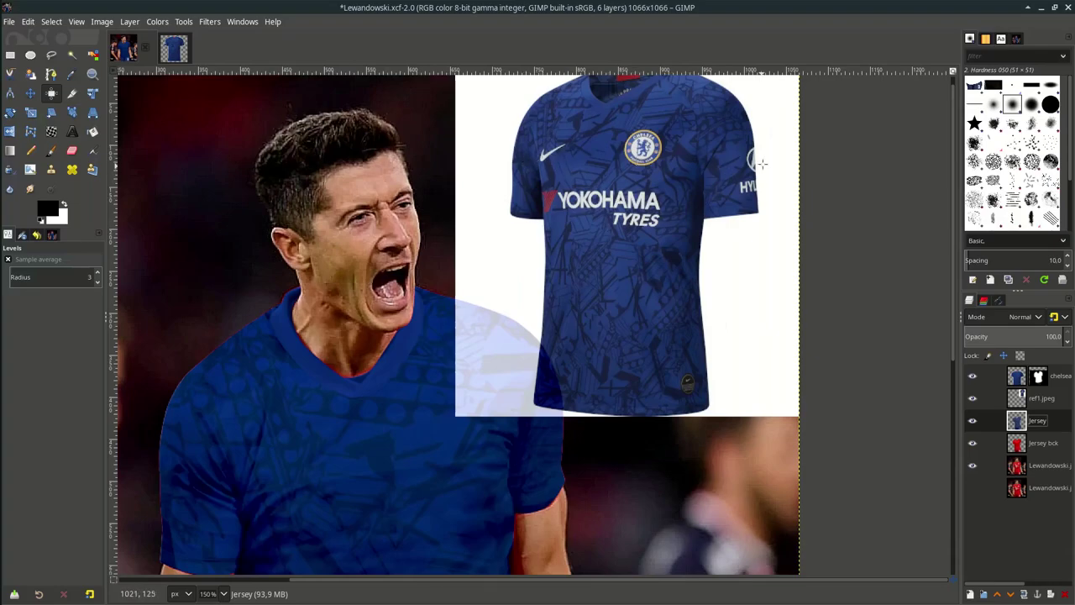
scroll(530, 286, "down", 3)
scroll(393, 333, "up", 3)
scroll(626, 381, "down", 1, "ctrl")
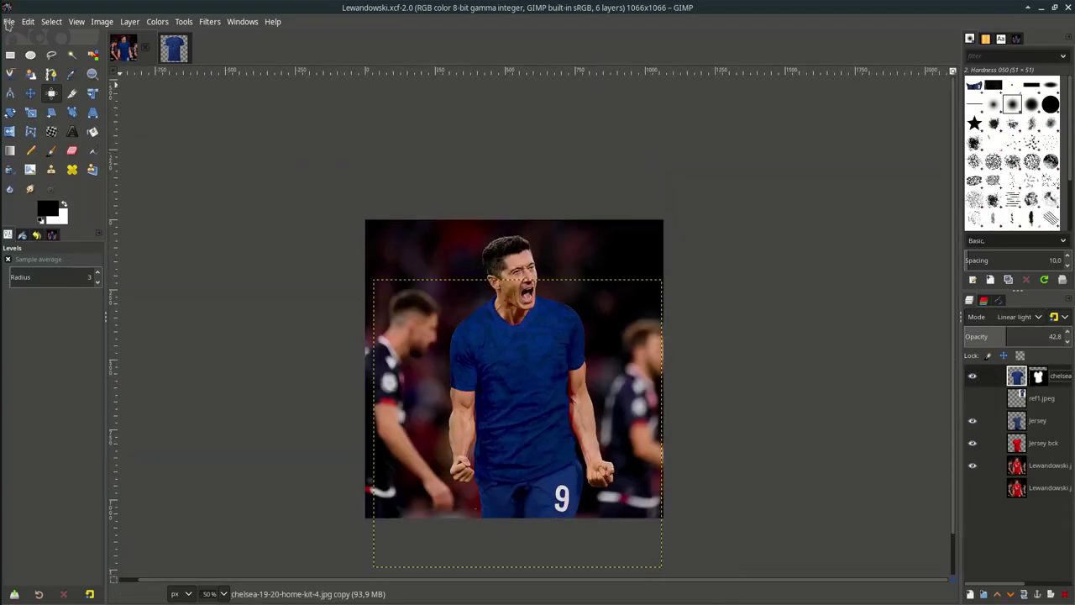
- Import nike_PNG11.png as a new layer at the top of the layer stack
left_click(9, 21)
left_click(37, 83)
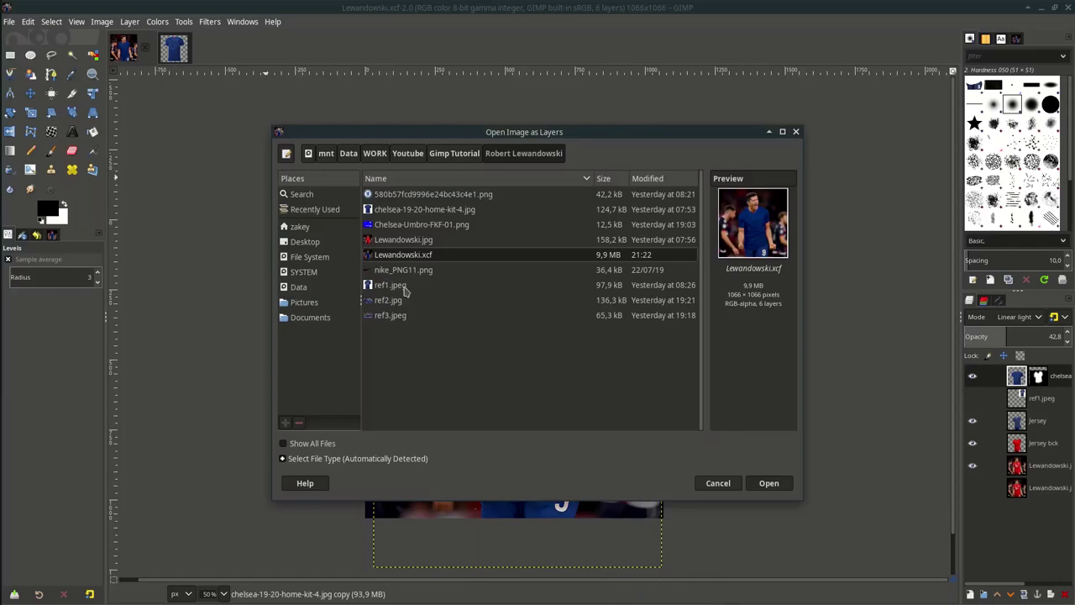
double_click(408, 270)
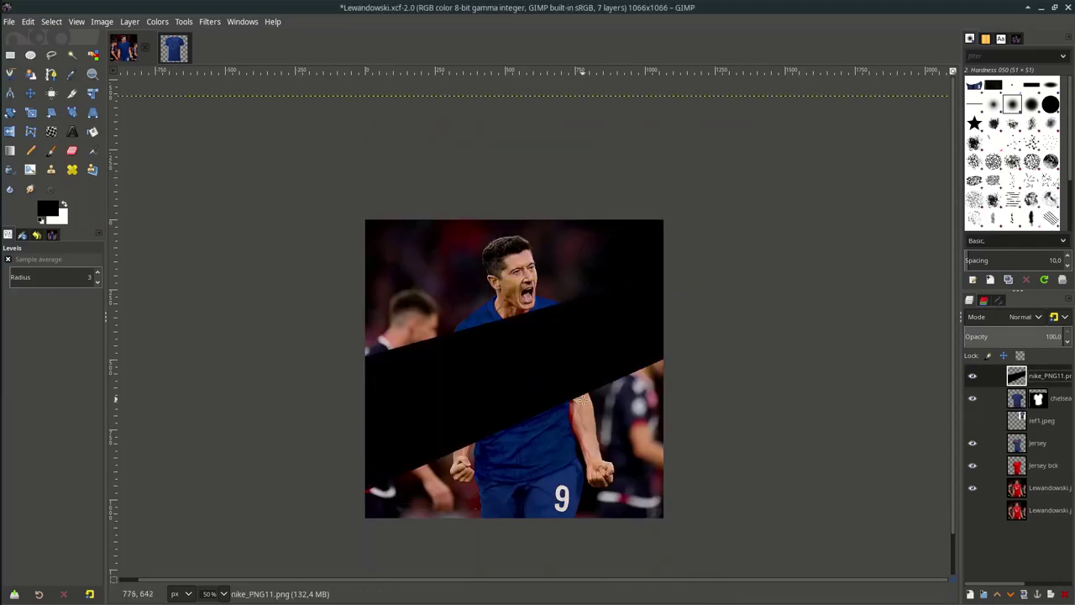
- Scale the Nike logo layer down to 76 × 30 px and place it on the upper chest beside the sleeve
left_click(30, 112)
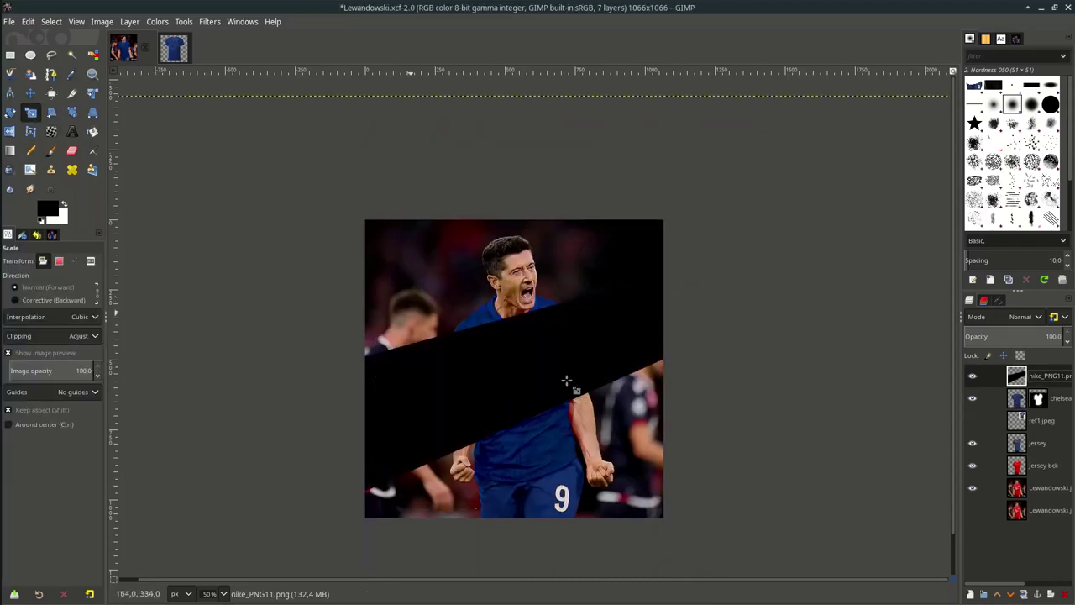
scroll(568, 378, "down", 2, "ctrl")
left_click_drag(850, 497, 213, 311)
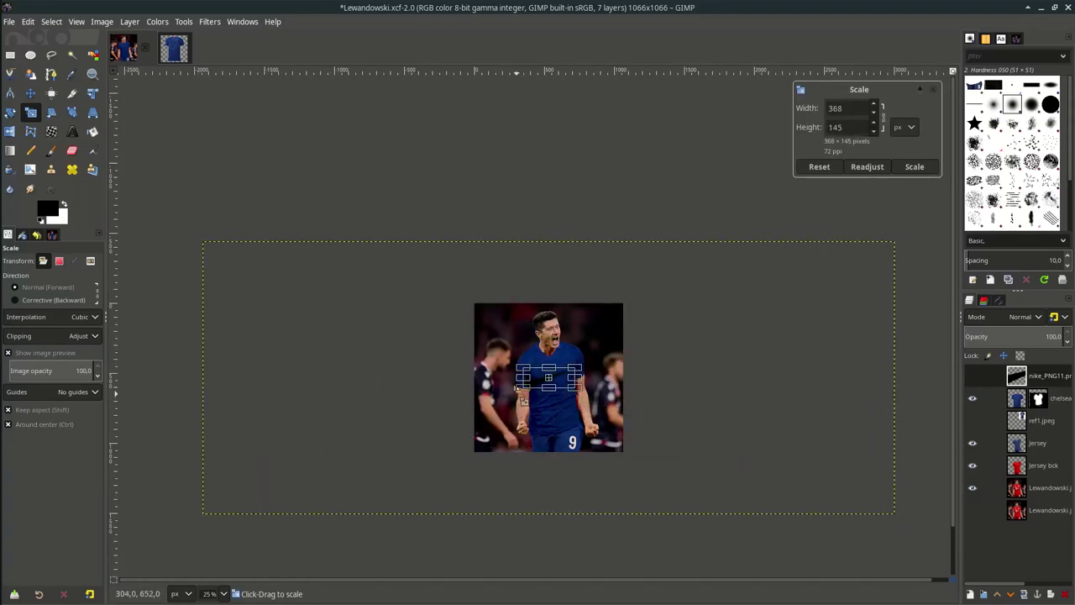
scroll(514, 391, "up", 5, "ctrl")
left_click_drag(682, 411, 585, 374, "ctrl")
scroll(560, 363, "up", 2, "ctrl")
left_click_drag(498, 341, 404, 252)
left_click_drag(517, 296, 467, 277, "ctrl")
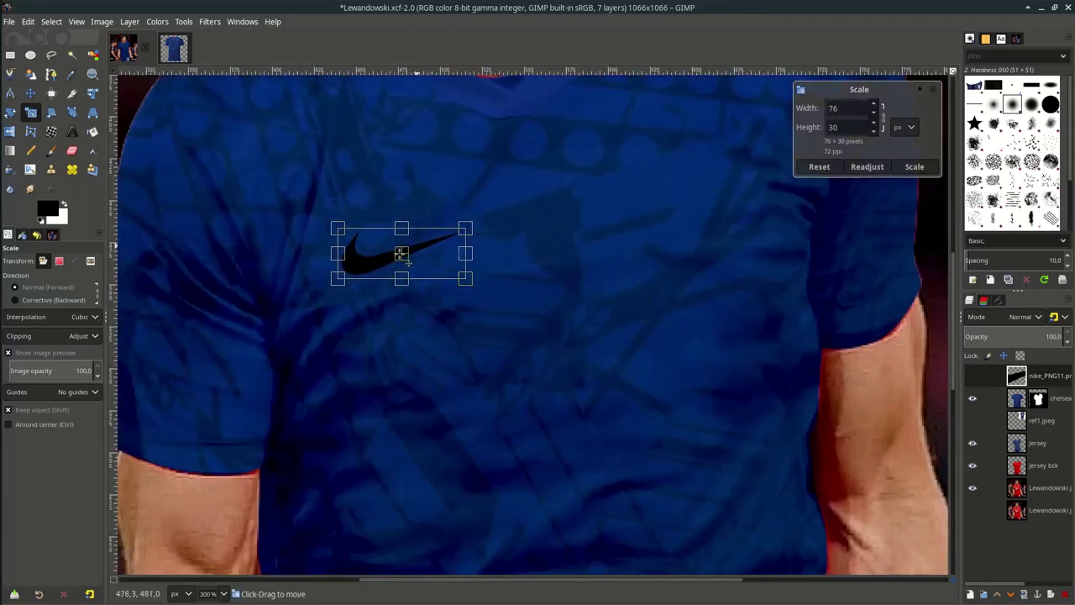
left_click_drag(403, 252, 367, 267)
mouse_move(430, 292)
left_mouse_down("ctrl")
mouse_move(423, 290)
mouse_move(431, 292)
left_mouse_up("ctrl")
key("Return")
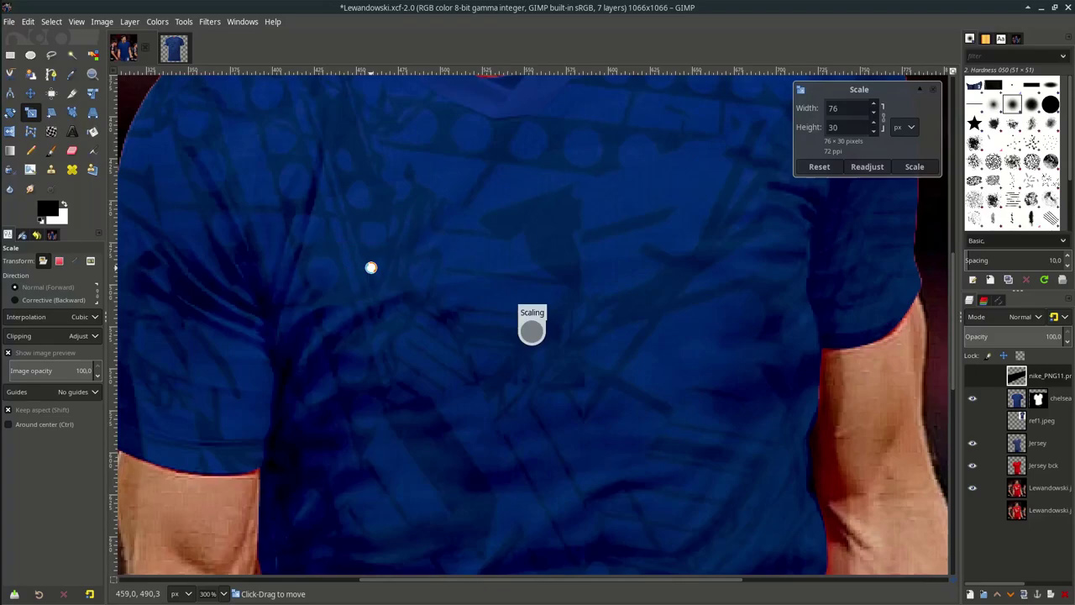
- Invert the black Nike logo to white
left_click(156, 24)
left_click(233, 198)
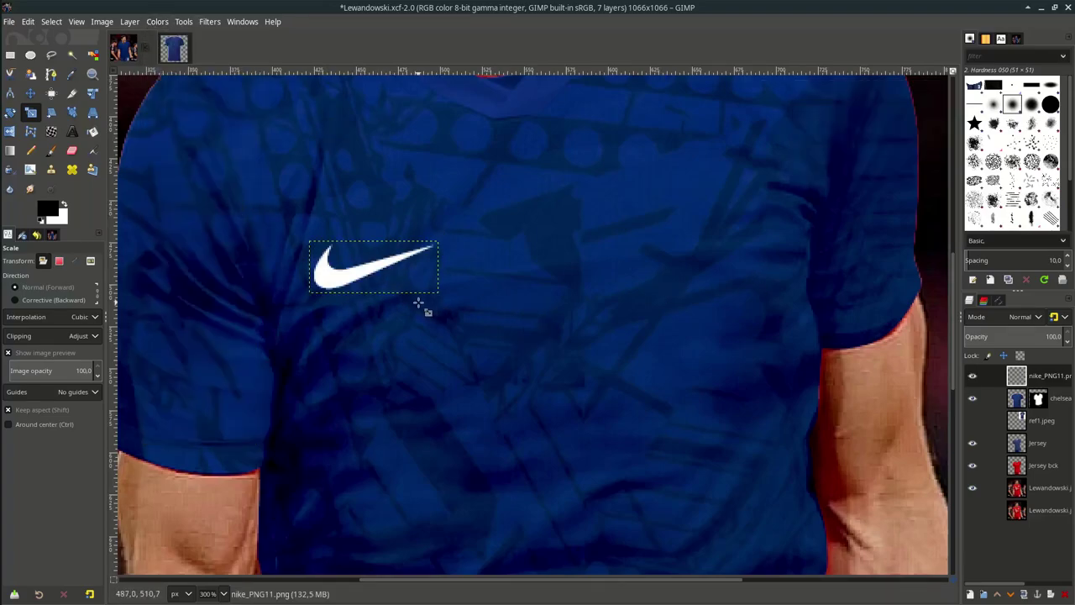
scroll(418, 304, "down", 5, "ctrl")
- Apply a perspective transform to the white Nike logo, raising its tip so it follows the slant of the chest
scroll(412, 290, "up", 6, "ctrl")
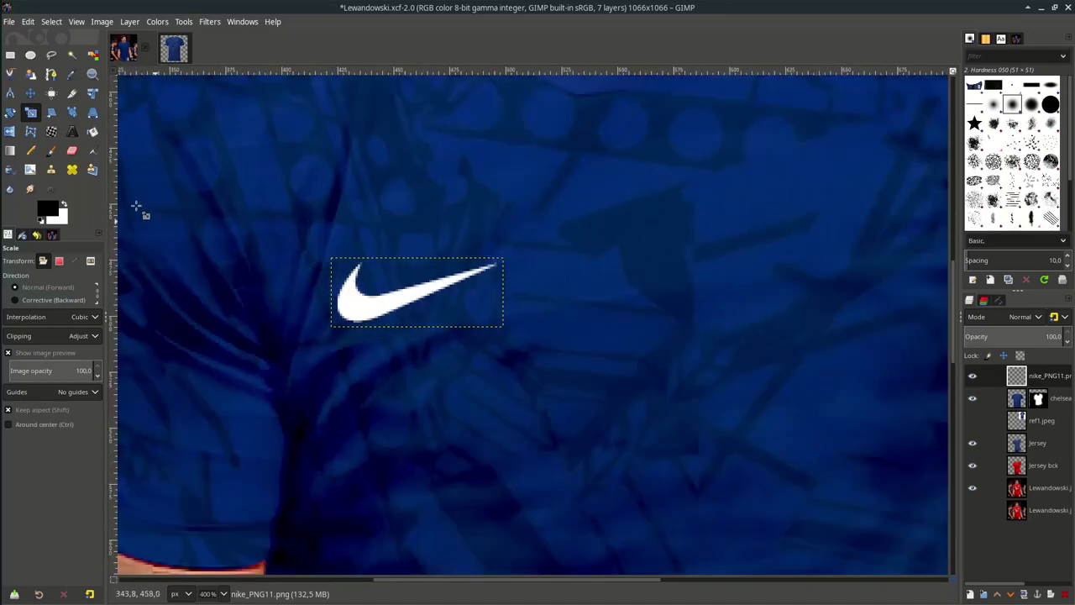
left_click(93, 113)
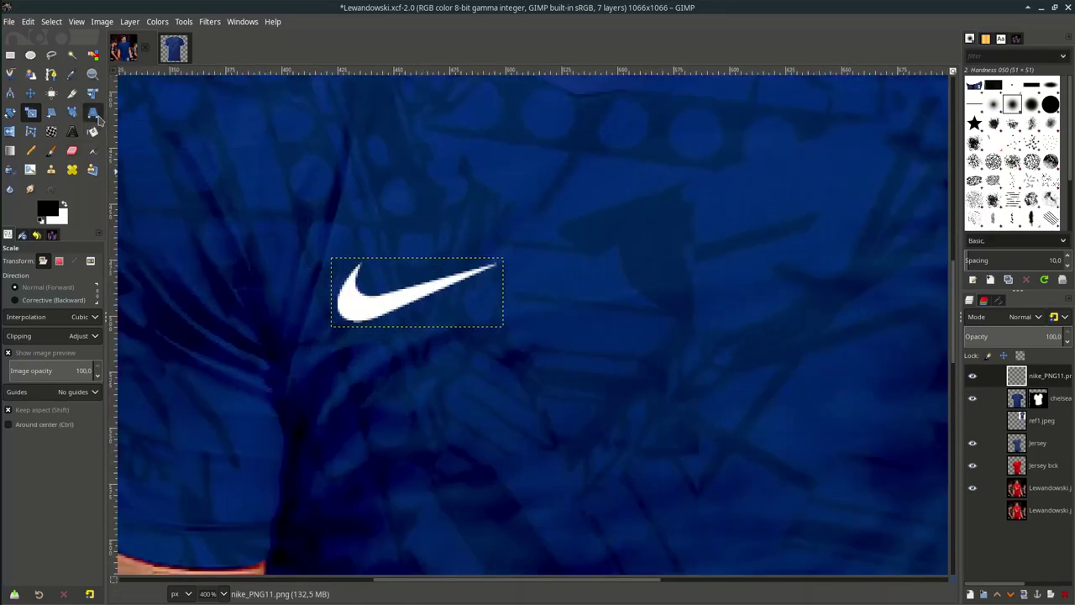
left_click_drag(494, 255, 490, 242)
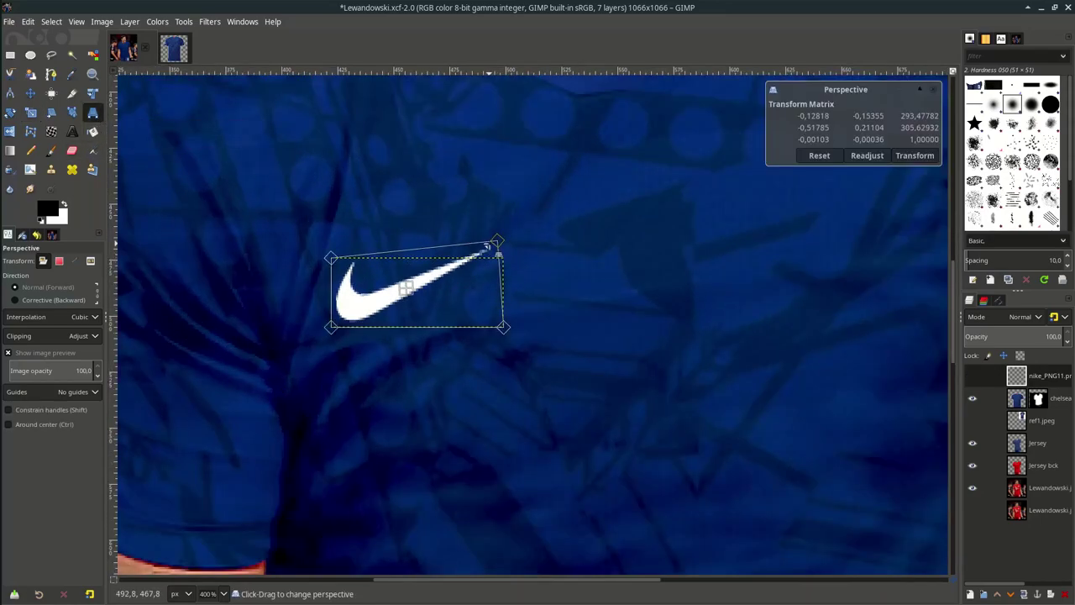
left_click_drag(331, 258, 321, 252)
left_click_drag(330, 326, 337, 336)
scroll(454, 243, "down", 3)
scroll(422, 258, "up", 1)
left_click_drag(531, 221, 531, 214)
left_click_drag(531, 290, 525, 276)
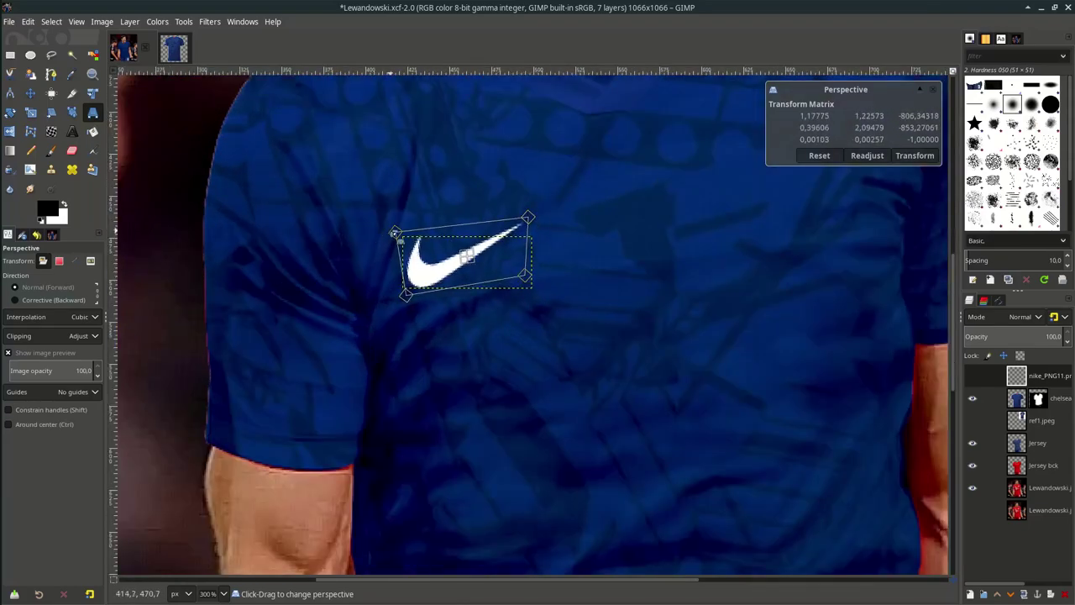
left_click_drag(395, 232, 401, 241)
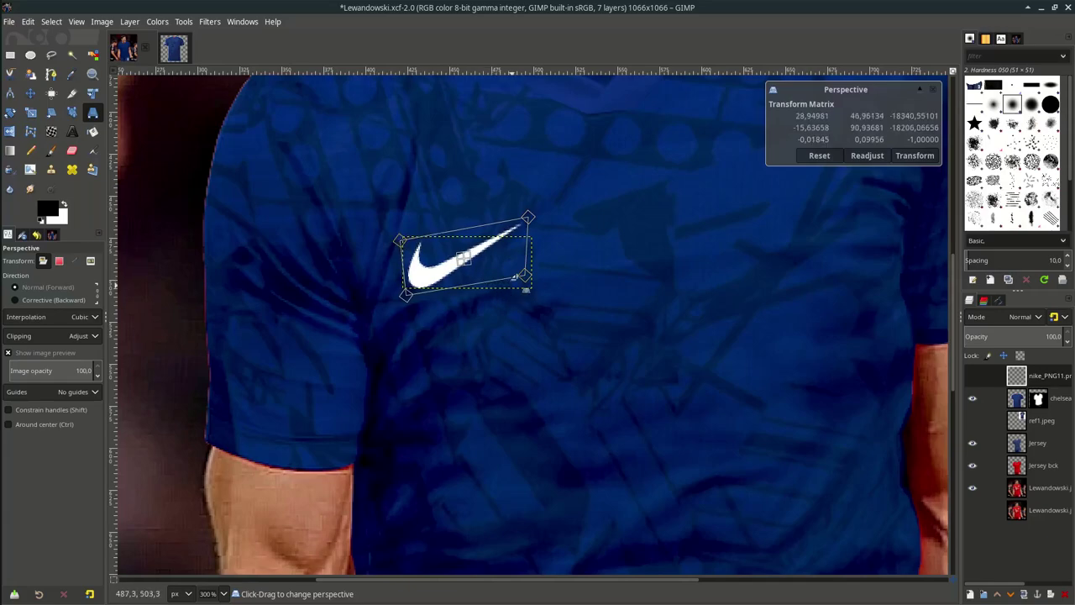
left_click_drag(515, 275, 522, 293)
key("Return")
scroll(518, 283, "down", 4, "ctrl")
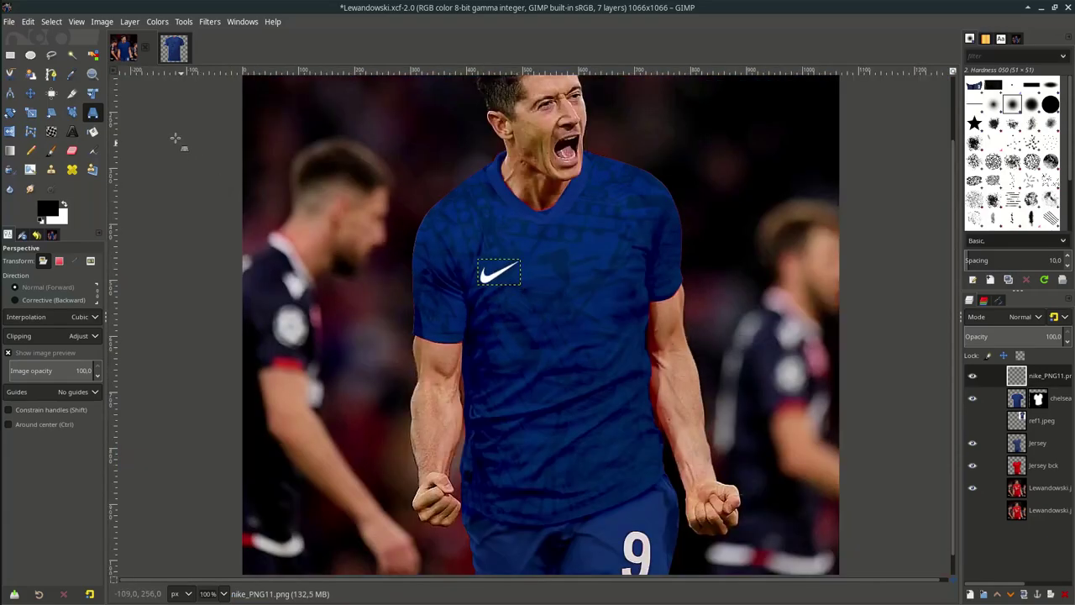
- Scale the Nike logo layer down to 58 × 35 px, keeping it on the upper chest beside the sleeve
left_click(30, 92)
left_click(1041, 420)
left_click(1041, 375)
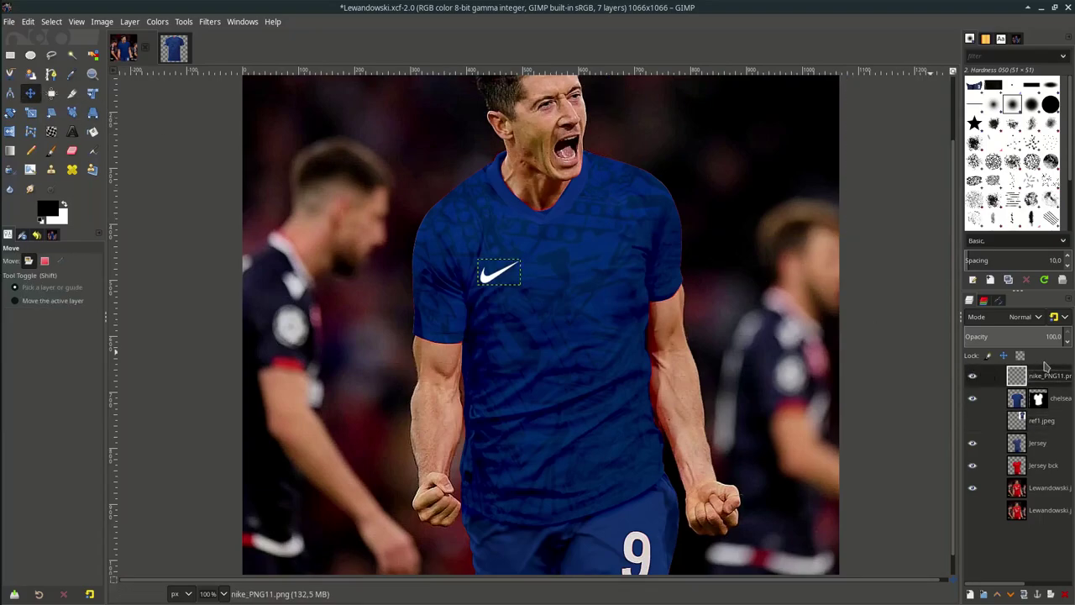
scroll(512, 277, "up", 3, "ctrl")
key("shift+s")
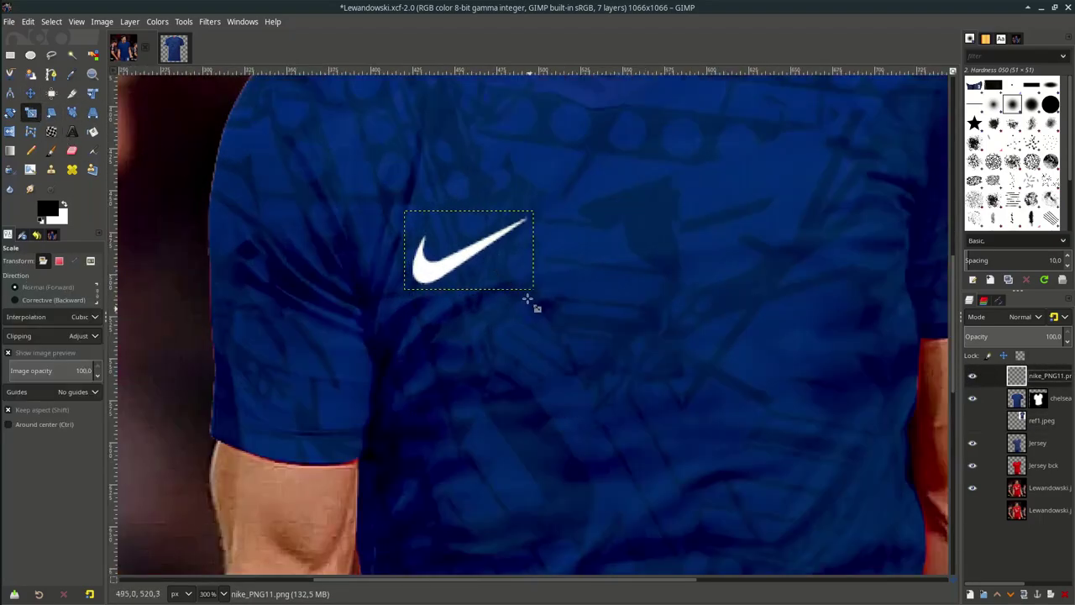
left_click_drag(527, 298, 478, 266)
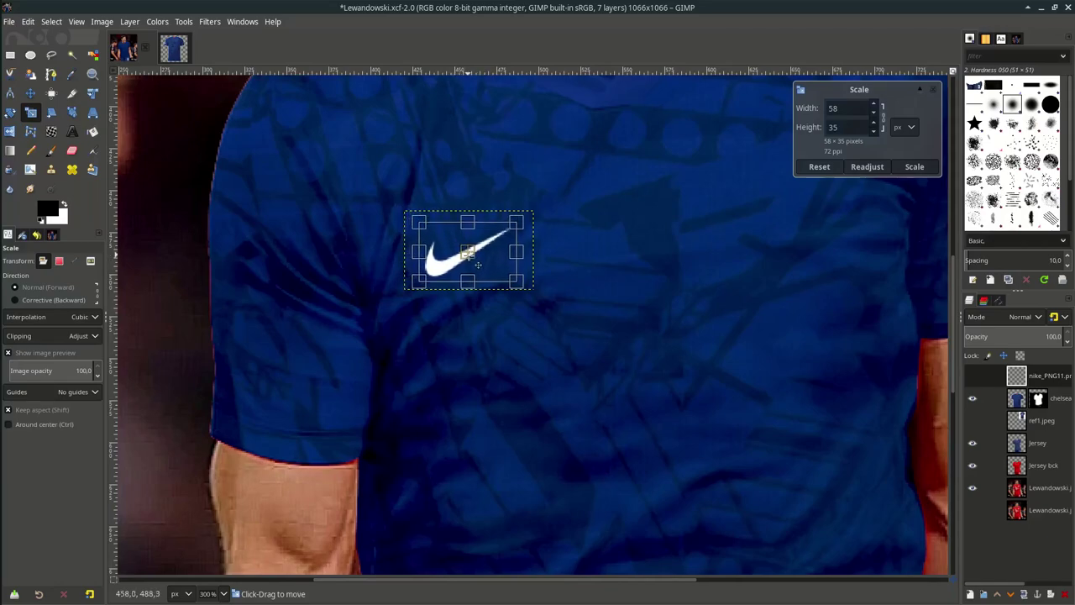
key("Return")
scroll(485, 262, "down", 2, "ctrl")
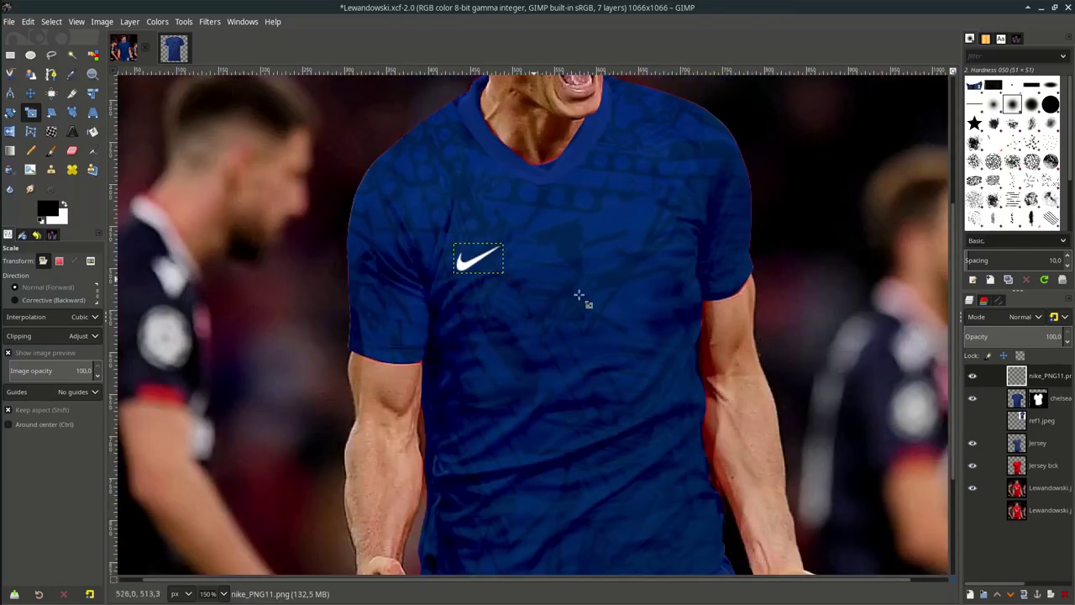
scroll(597, 304, "down", 1, "ctrl")
left_click(1058, 482)
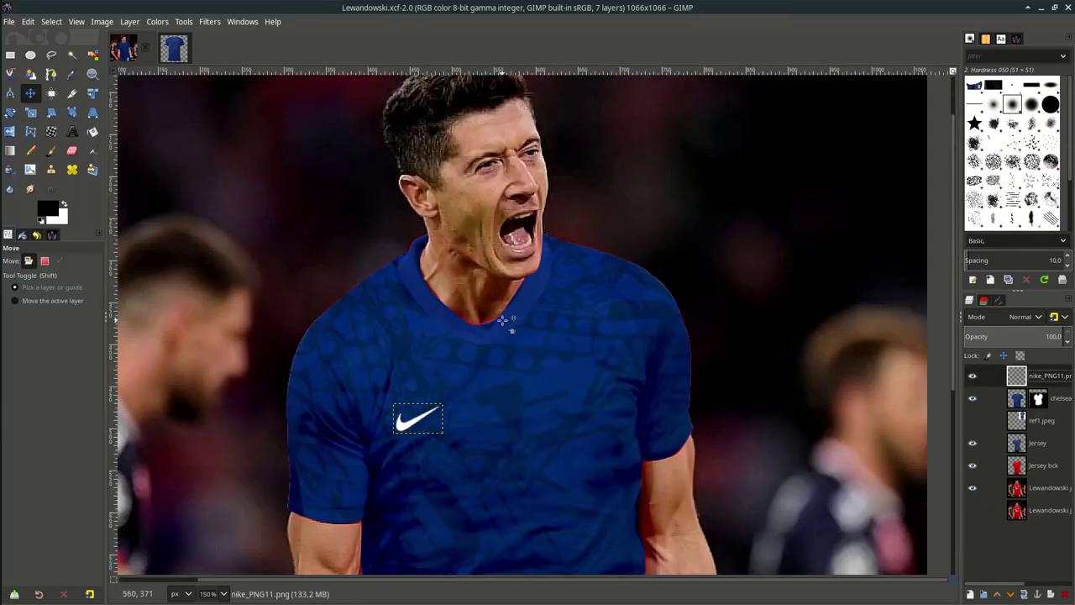
- Import the Chelsea crest file 580b57fcd9996e24bc43c4e1.png as a new layer above the Nike logo
left_click(10, 19)
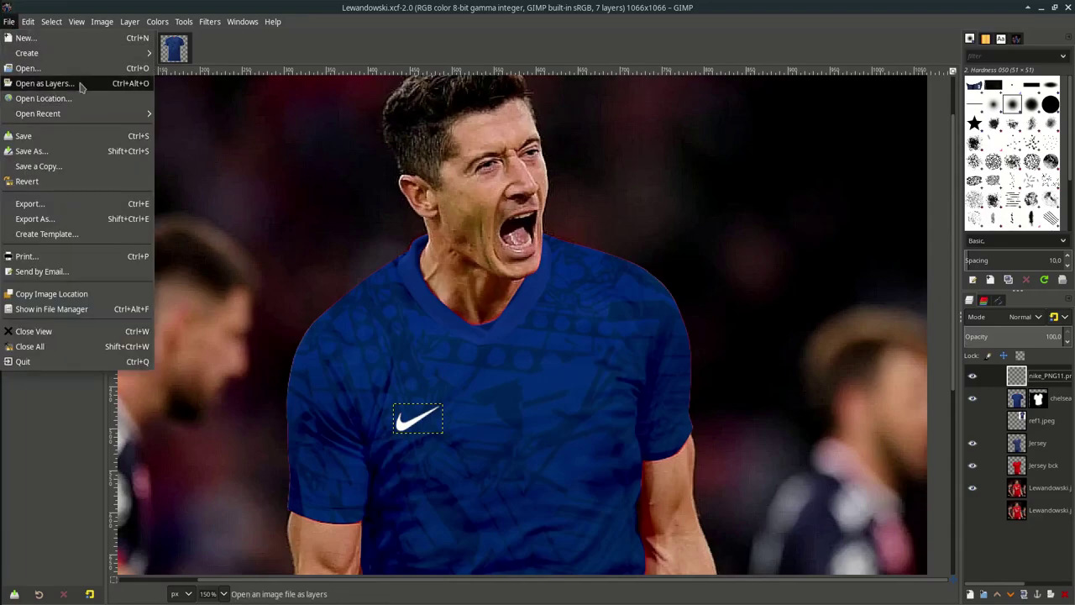
left_click(46, 83)
left_click(469, 210)
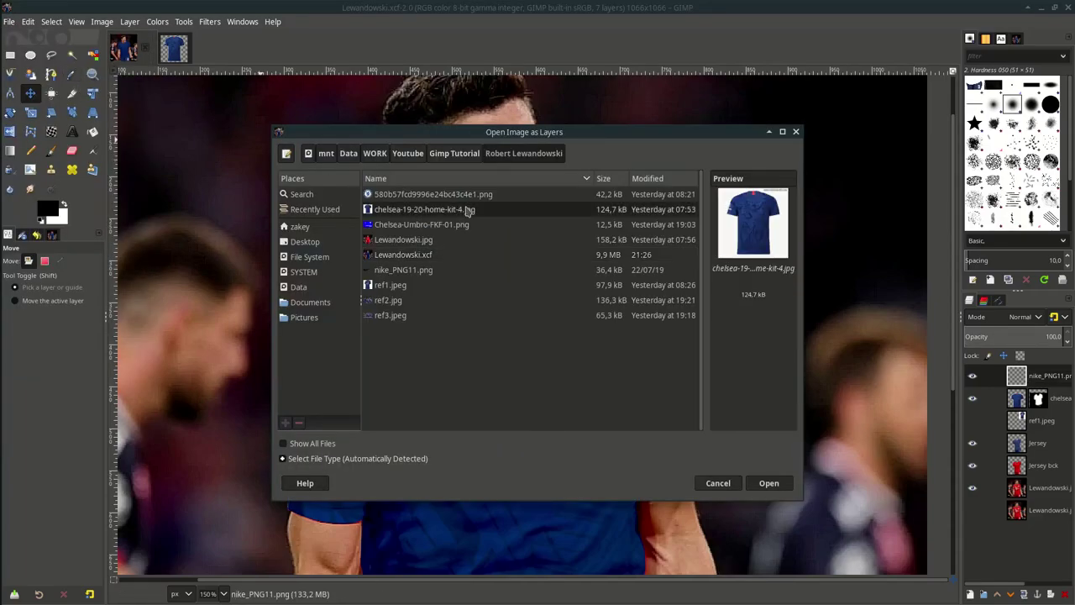
double_click(468, 196)
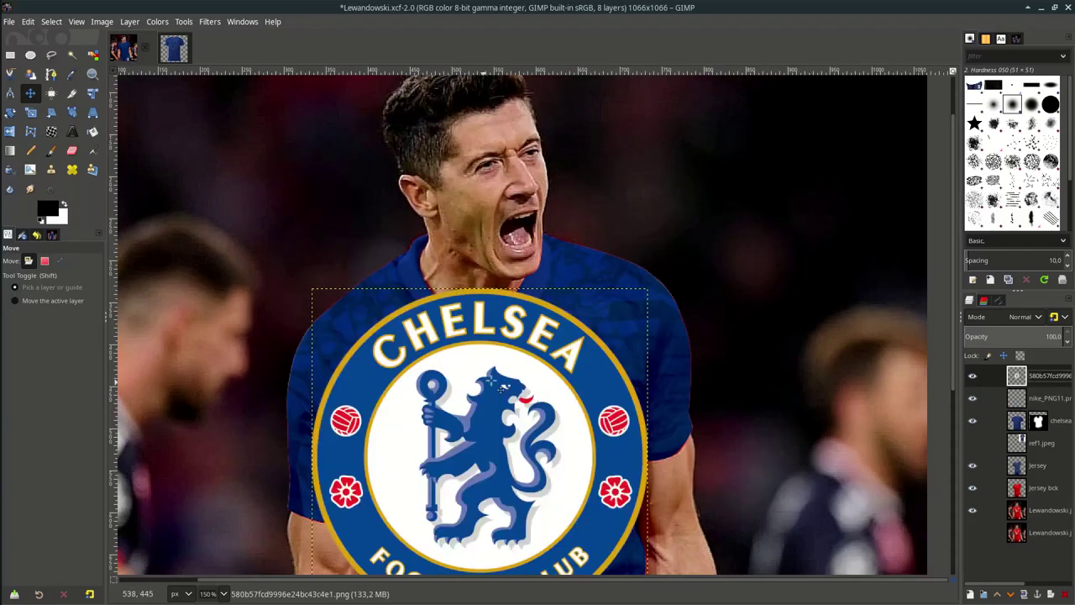
- Scale the Chelsea crest down to 56 × 56 px and place it on the chest opposite the Nike logo
left_click(31, 113)
scroll(600, 471, "down", 5)
left_click_drag(663, 346, 334, 121)
scroll(357, 204, "up", 5)
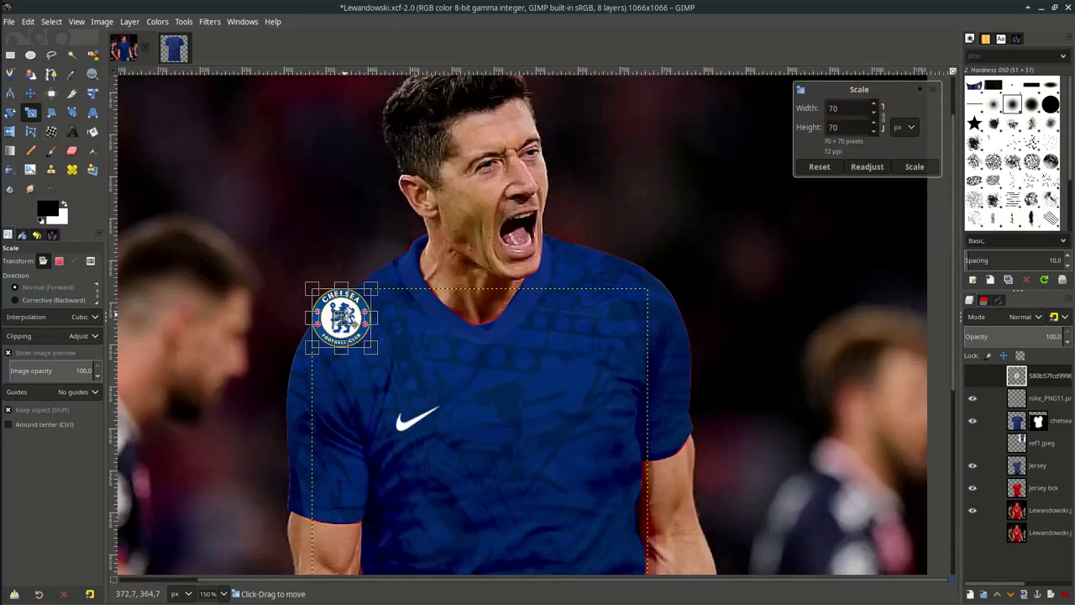
left_click_drag(345, 315, 590, 410)
scroll(645, 428, "up", 2)
left_click_drag(538, 462, 531, 428)
left_click_drag(523, 388, 552, 362)
left_click_drag(594, 404, 607, 414)
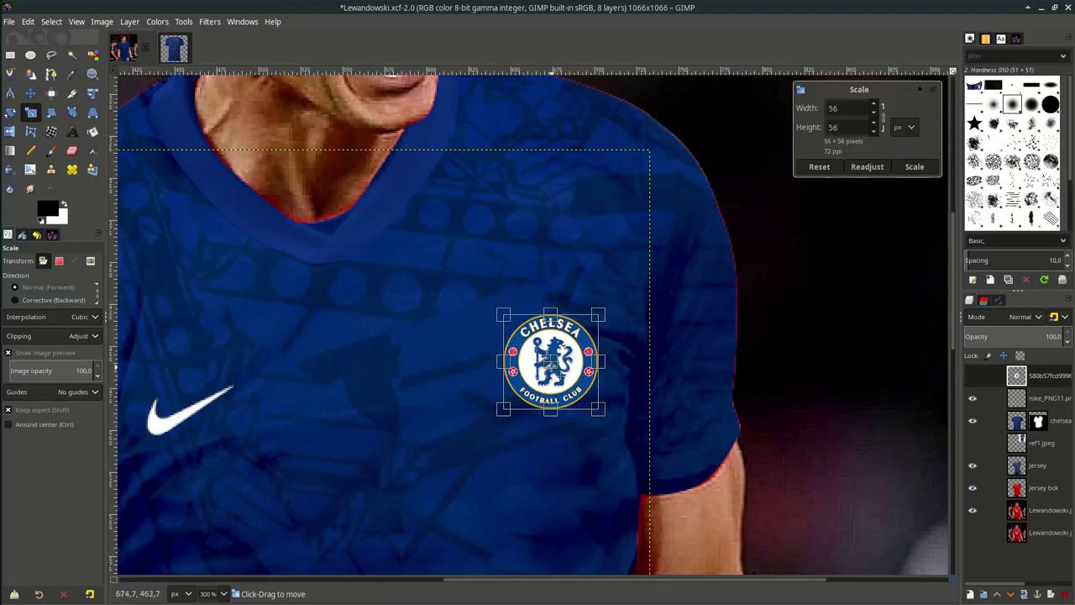
left_click_drag(550, 361, 542, 361)
key("Return")
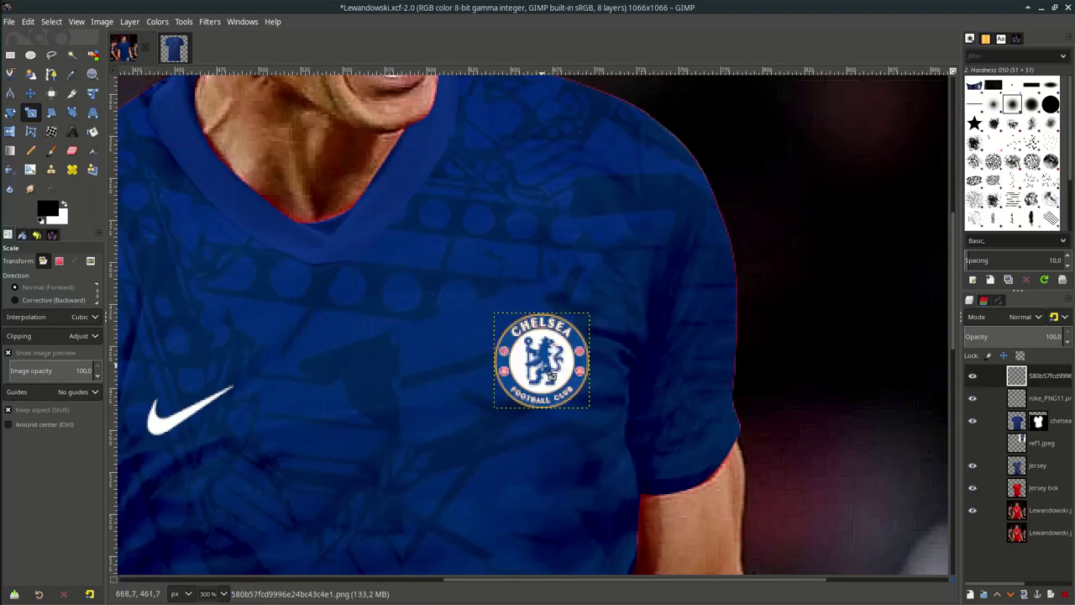
- Rotate the Chelsea crest by about -13.35° to match the tilt of the chest
left_click(10, 113)
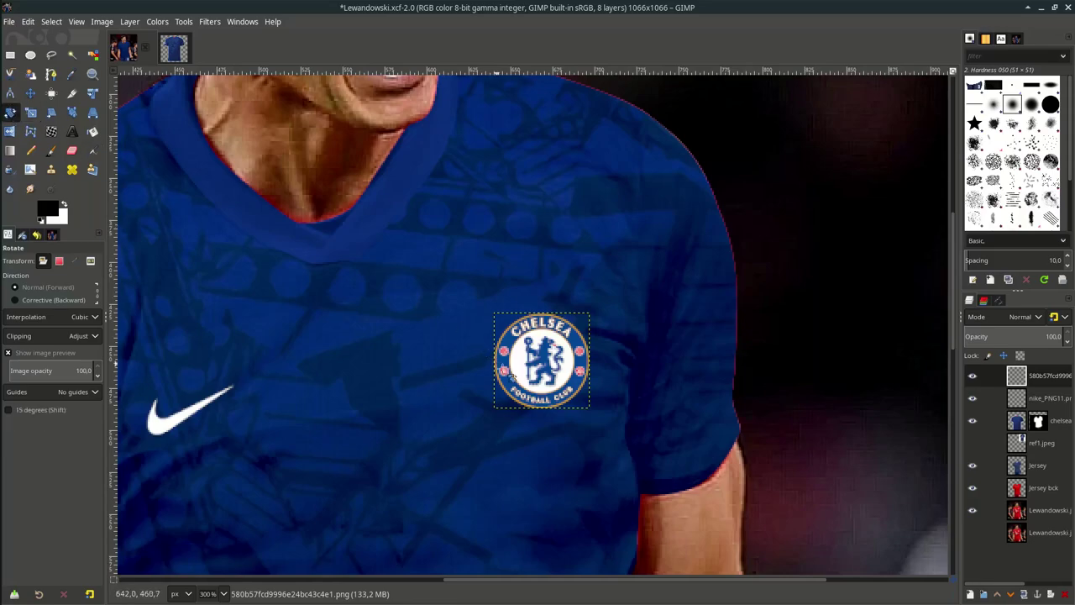
left_click_drag(538, 401, 554, 409)
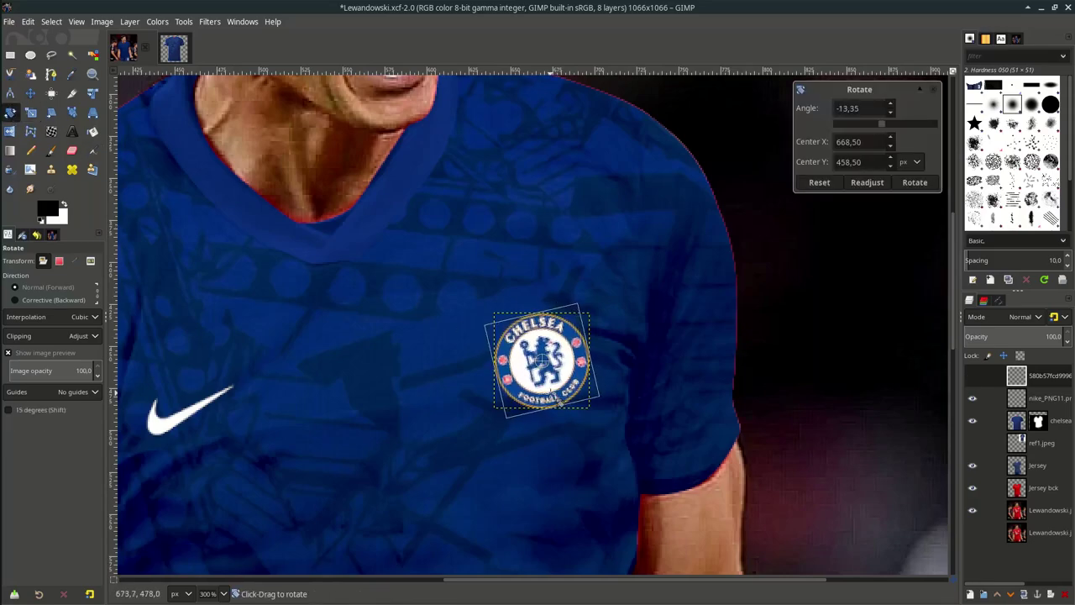
key("Return")
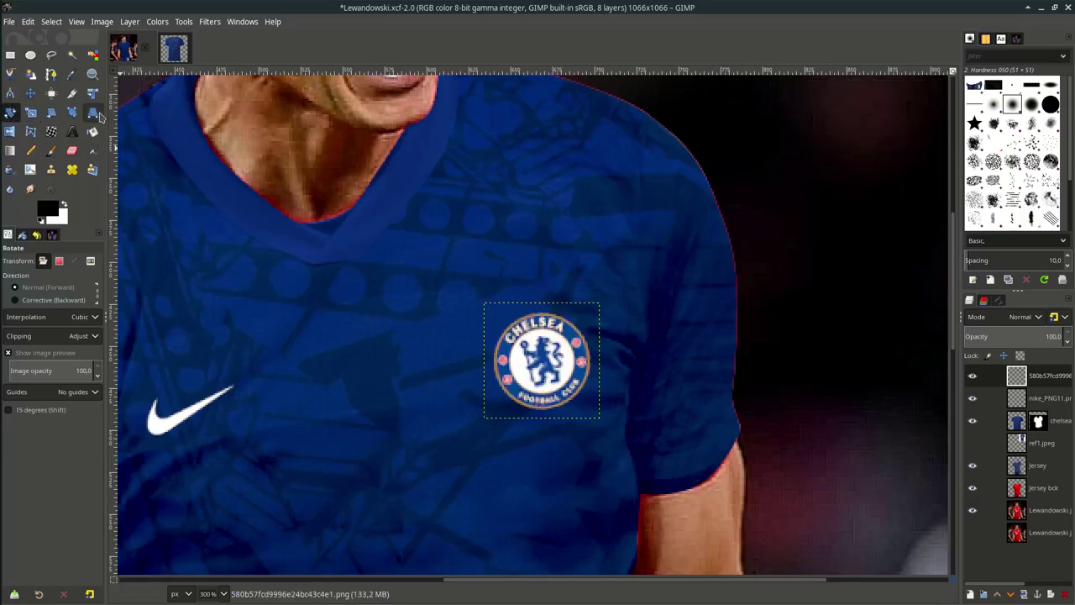
- Adjust the Chelsea crest's corners with a perspective transform so it fits the curve of the chest
left_click(98, 115)
left_click_drag(484, 304, 480, 304)
left_click_drag(599, 305, 593, 308)
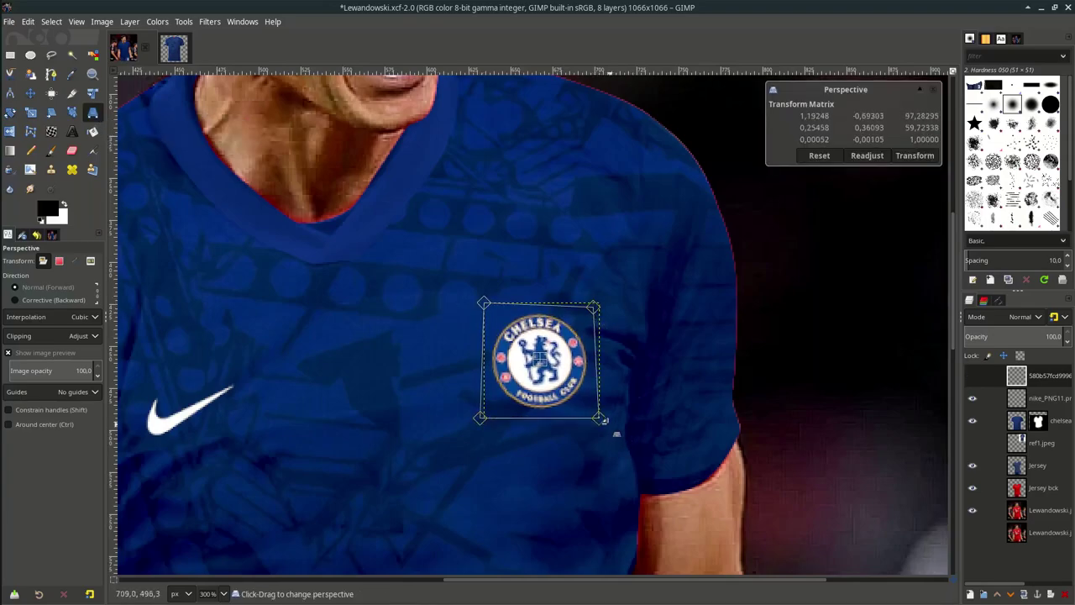
left_click_drag(604, 420, 598, 419)
left_click_drag(489, 413, 496, 412)
left_click_drag(598, 300, 599, 304)
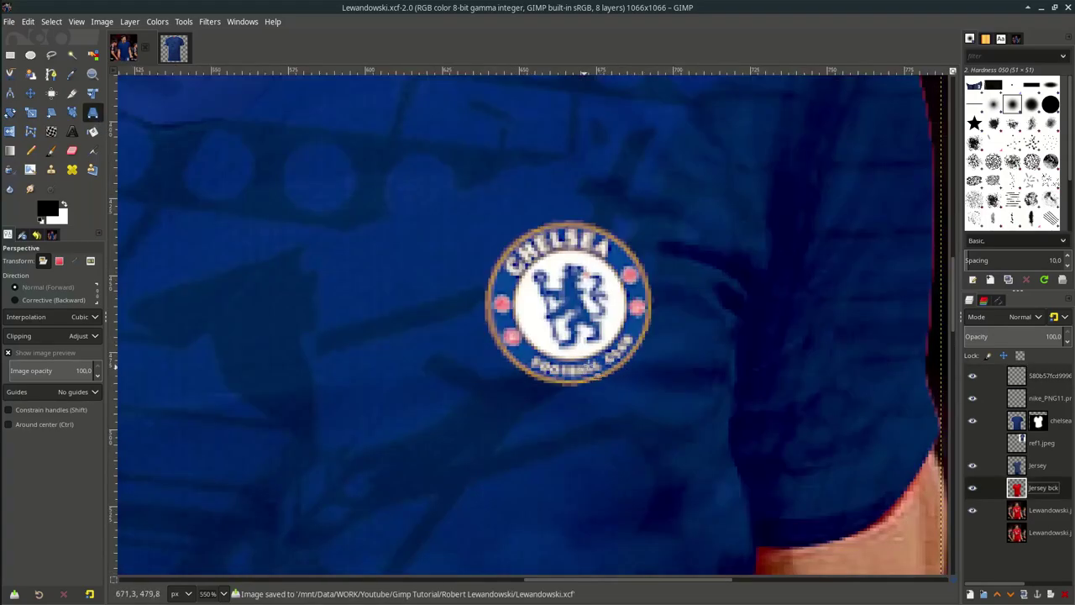
- Add a transparent layer named shadow between the Nike logo and Chelsea crest layers
left_click(1053, 399)
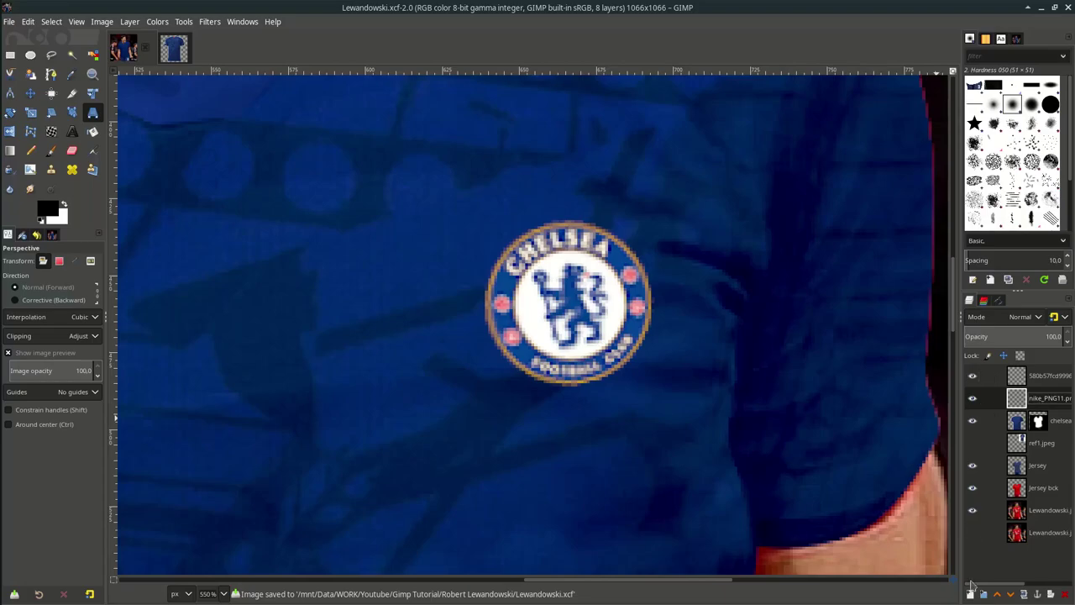
left_click(971, 591)
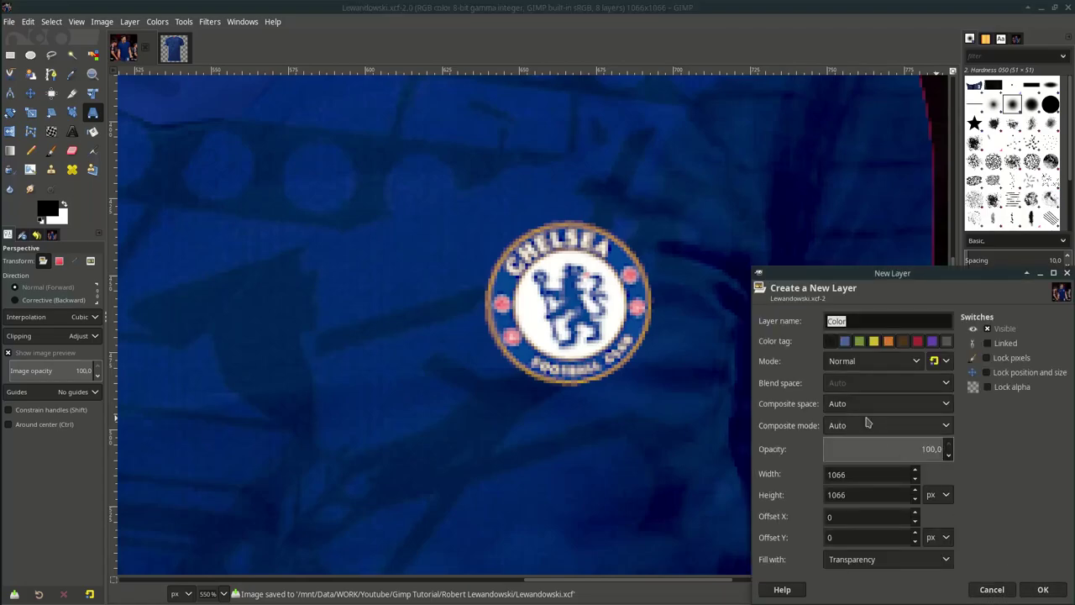
type("shadow")
key("Return")
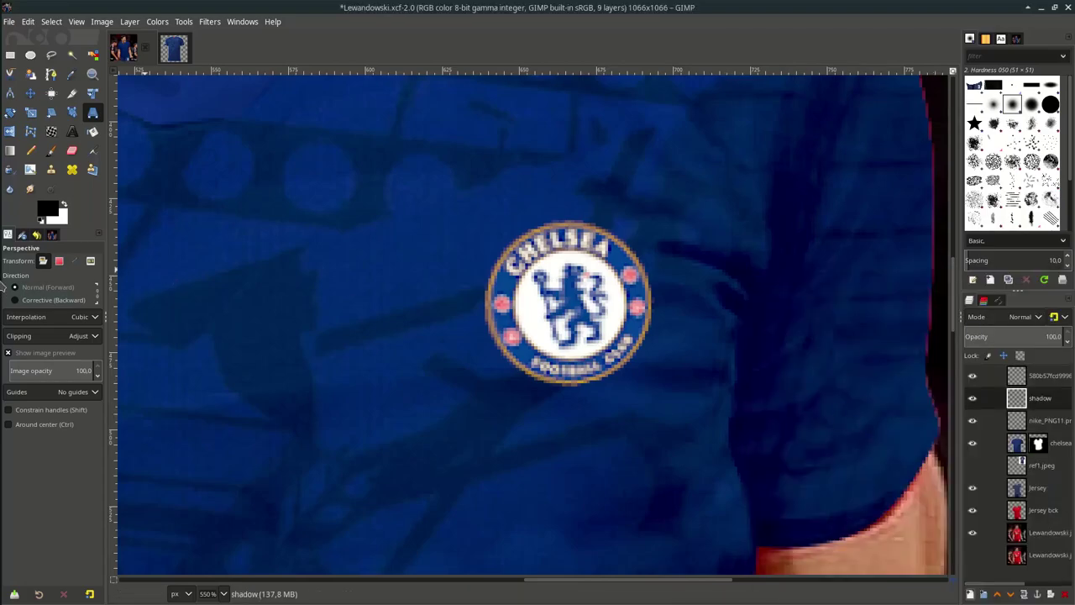
- Try painting a black shadow around the crest's lower edge with a soft size 37 brush, and undo the stroke
key("p")
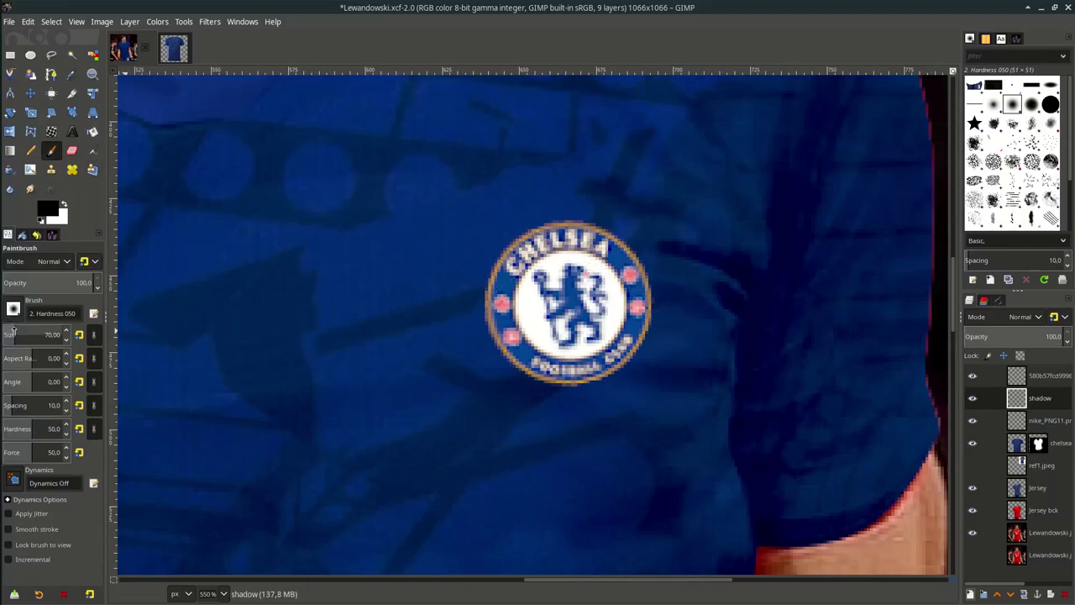
left_click_drag(47, 336, 42, 334)
left_click_drag(538, 361, 584, 341)
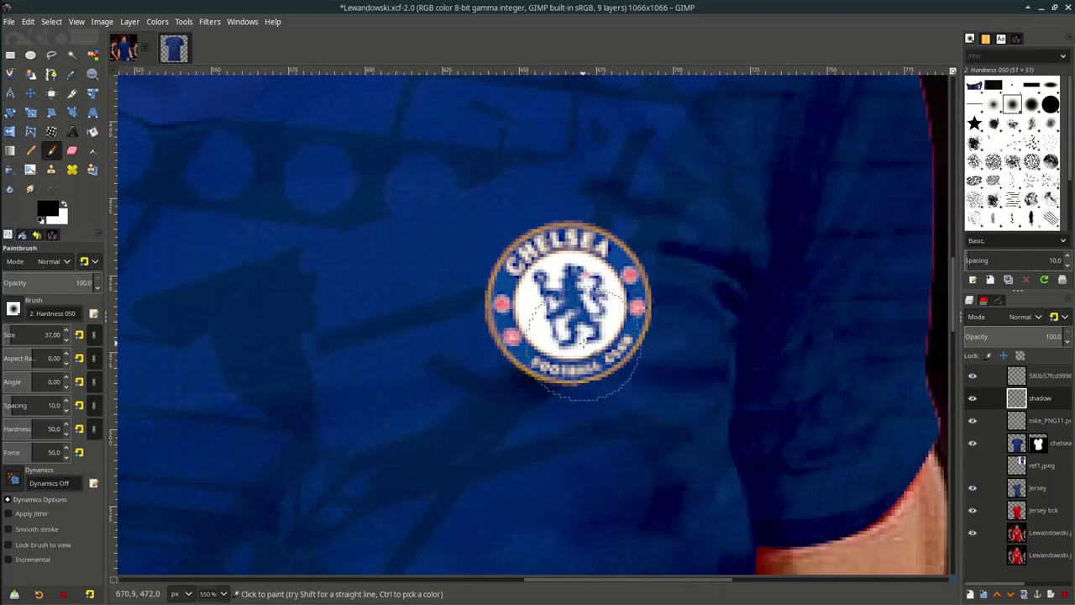
key("ctrl+z")
scroll(614, 330, "down", 4)
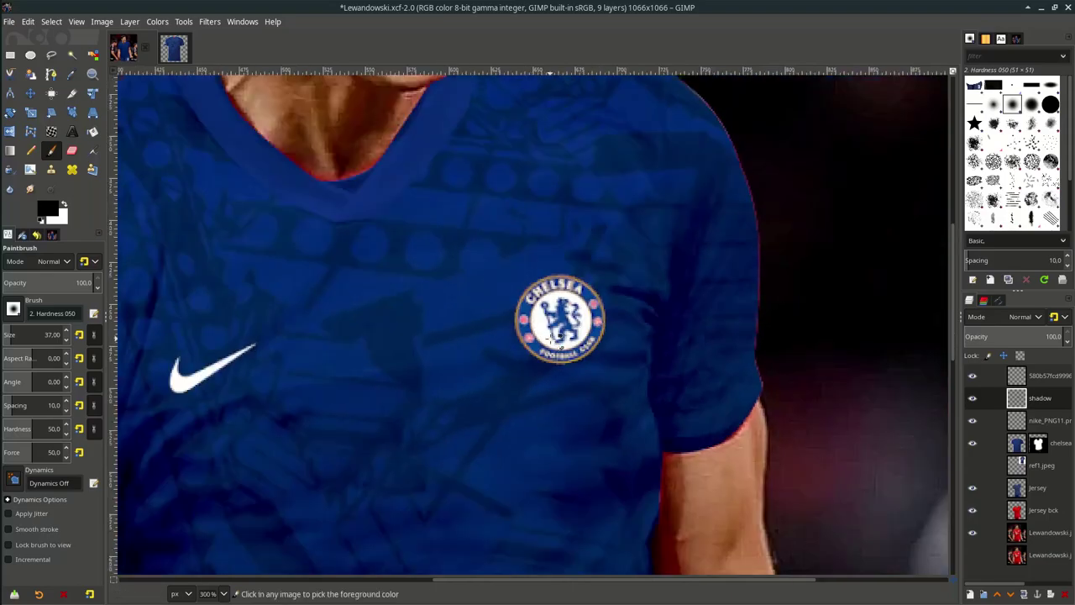
scroll(593, 310, "up", 6)
scroll(514, 310, "down", 7)
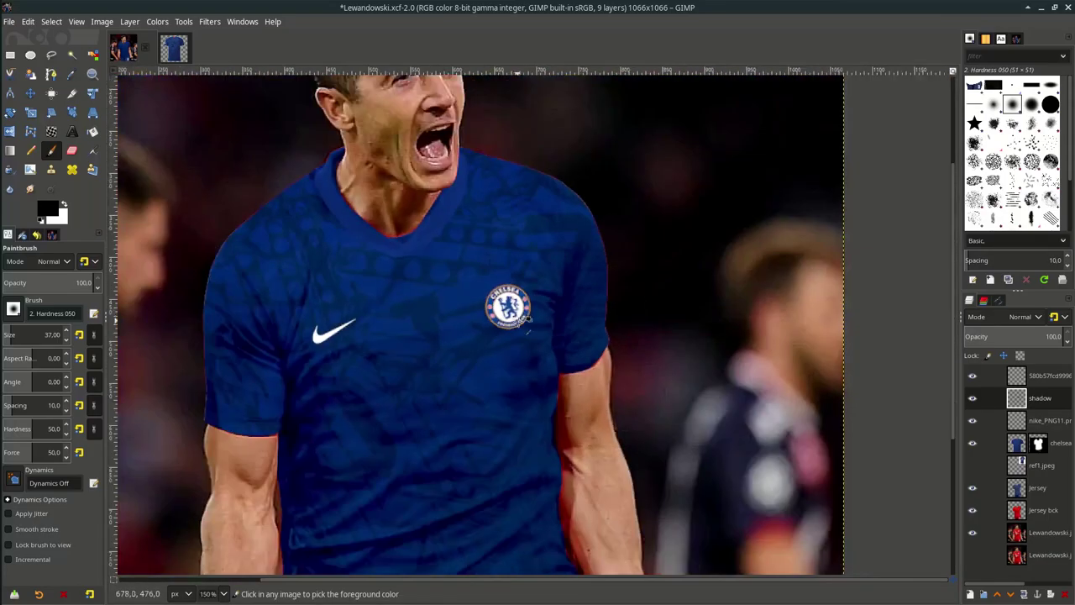
- Save Lewandowski.xcf and open Chelsea-Umbro-FKF-01.png as a separate image
key("ctrl+s")
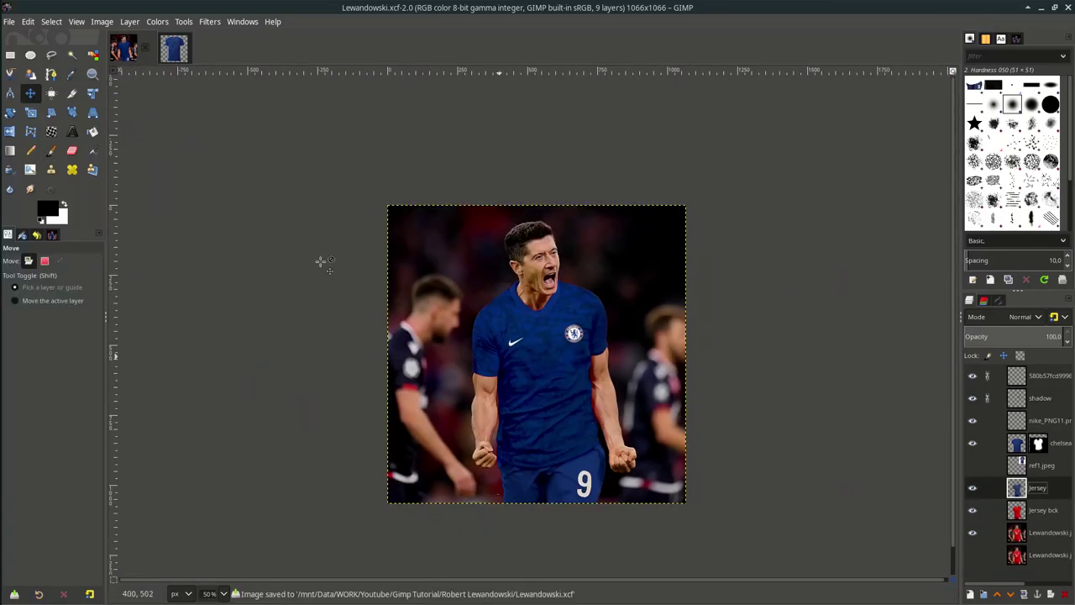
left_click(11, 21)
left_click(33, 67)
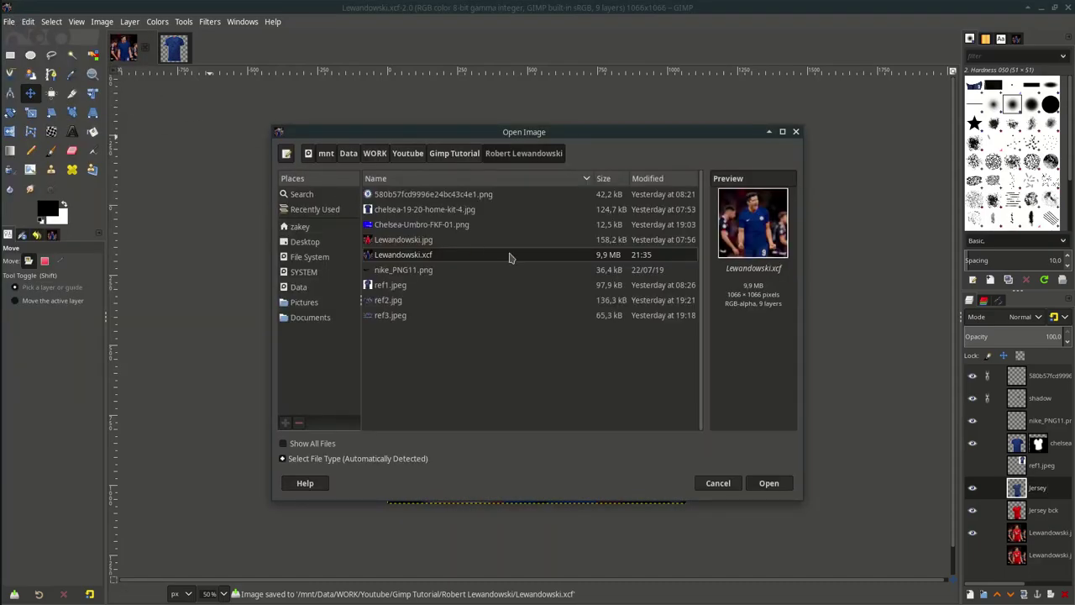
double_click(422, 225)
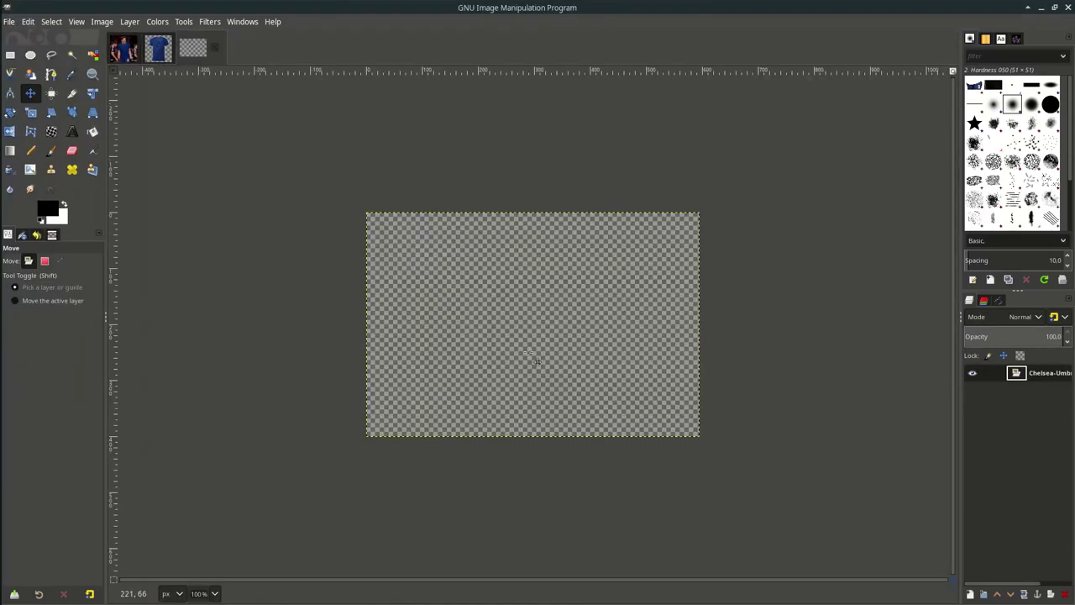
- Fill the blue background of Chelsea-Umbro-FKF-01.png and the blue areas inside the Yokohama Tyres letters with black
key("shift+b")
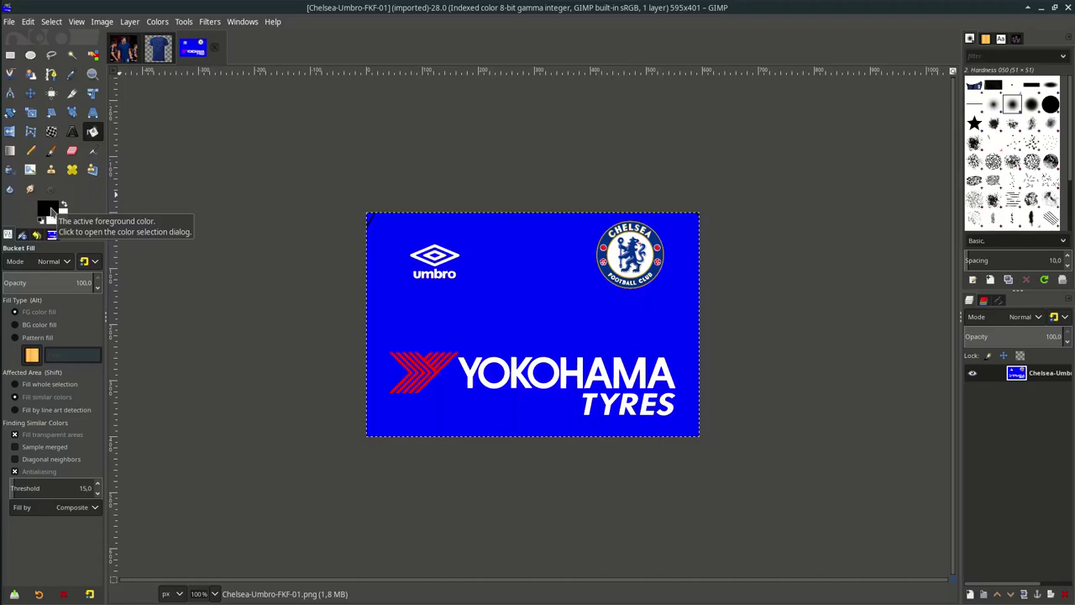
left_click(511, 345)
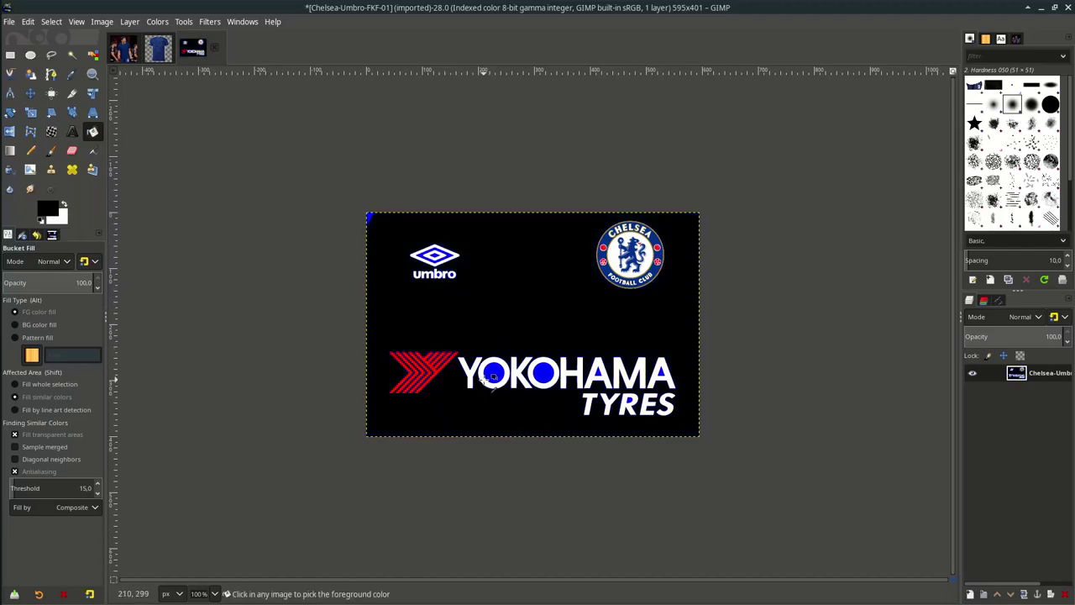
scroll(484, 382, "up", 1)
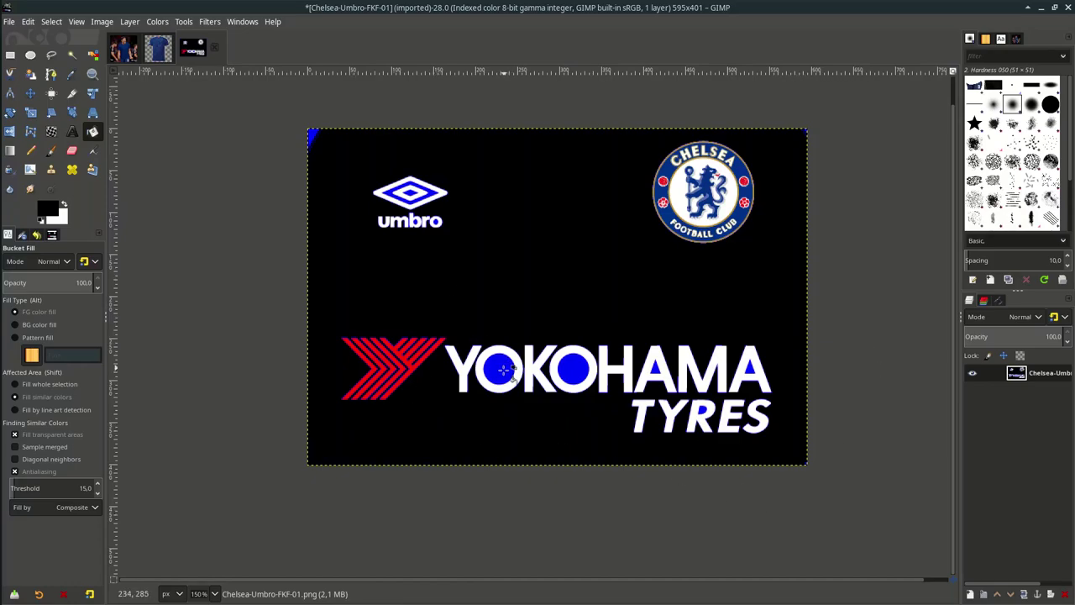
left_click(502, 369)
left_click(573, 369)
scroll(646, 369, "up", 1)
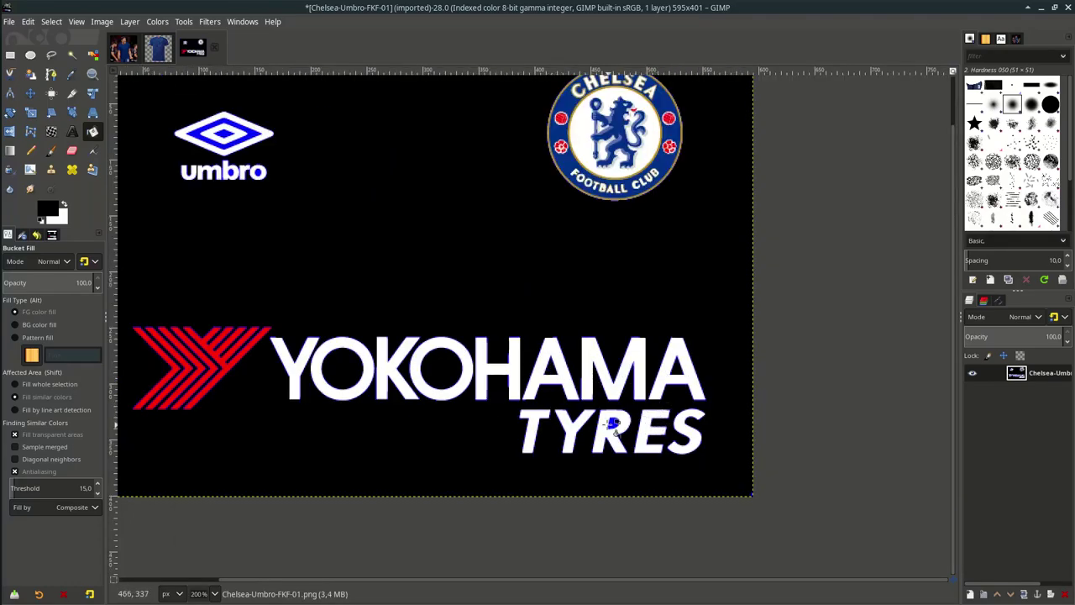
scroll(458, 393, "down", 1)
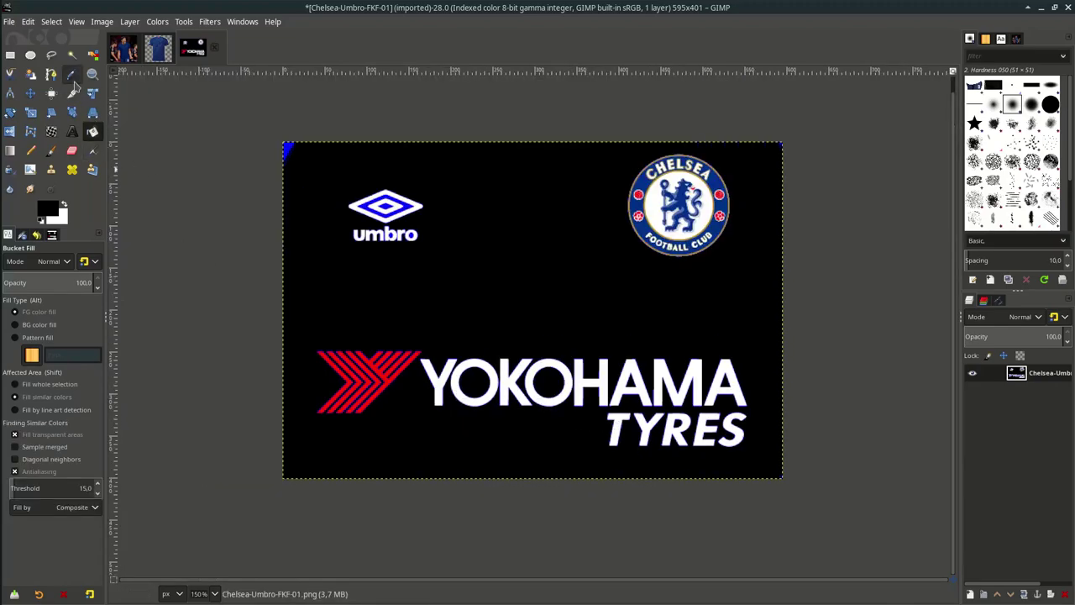
- Crop the image to the full-width strip containing the Yokohama Tyres logo, removing the Umbro logo and Chelsea crest
left_click(71, 93)
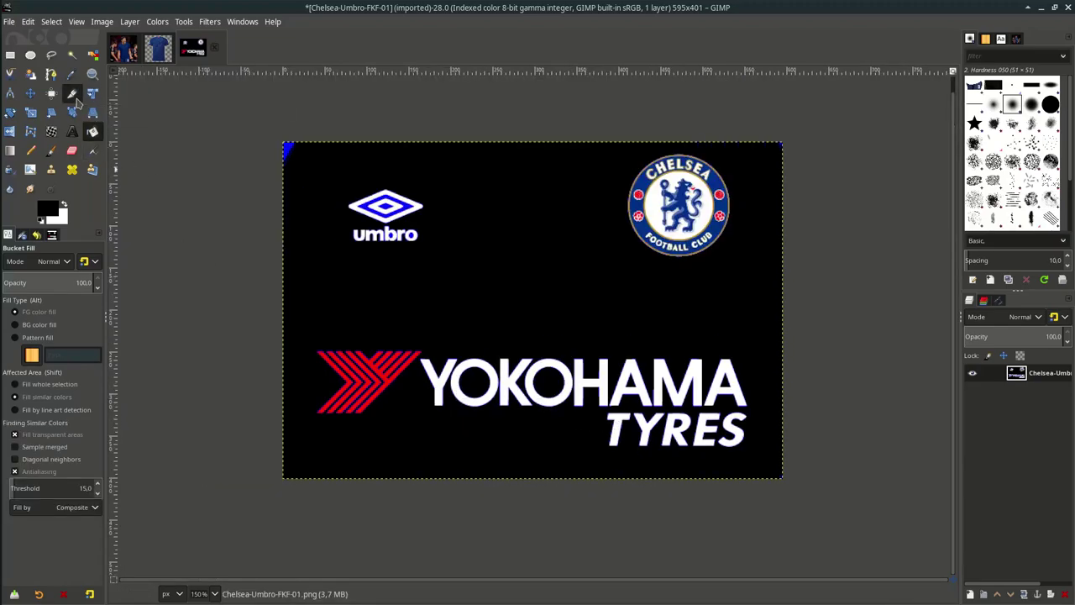
left_click_drag(247, 318, 790, 464)
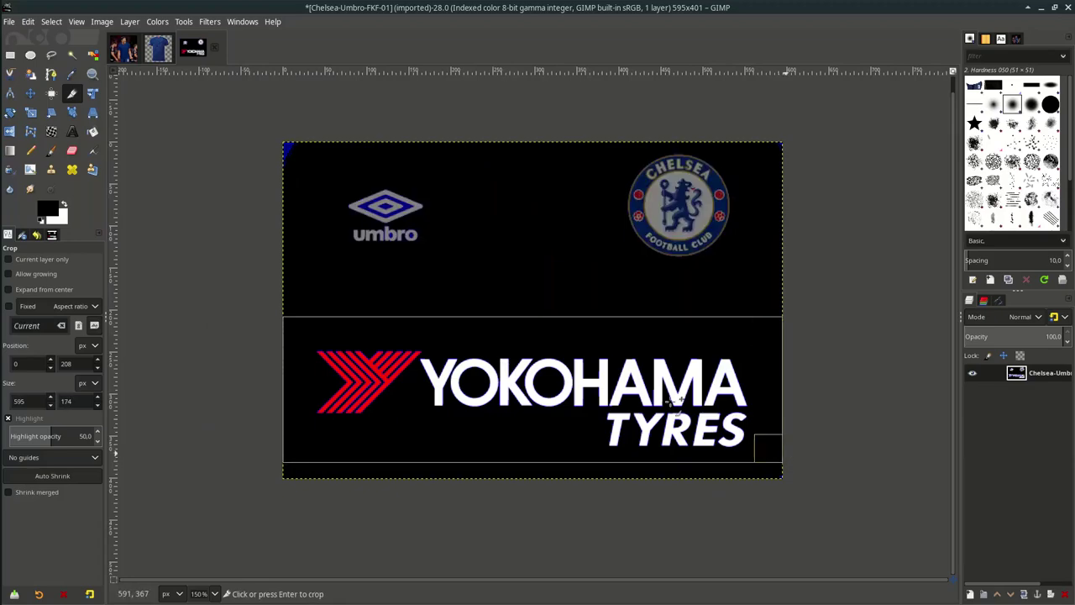
left_click_drag(789, 336, 780, 352)
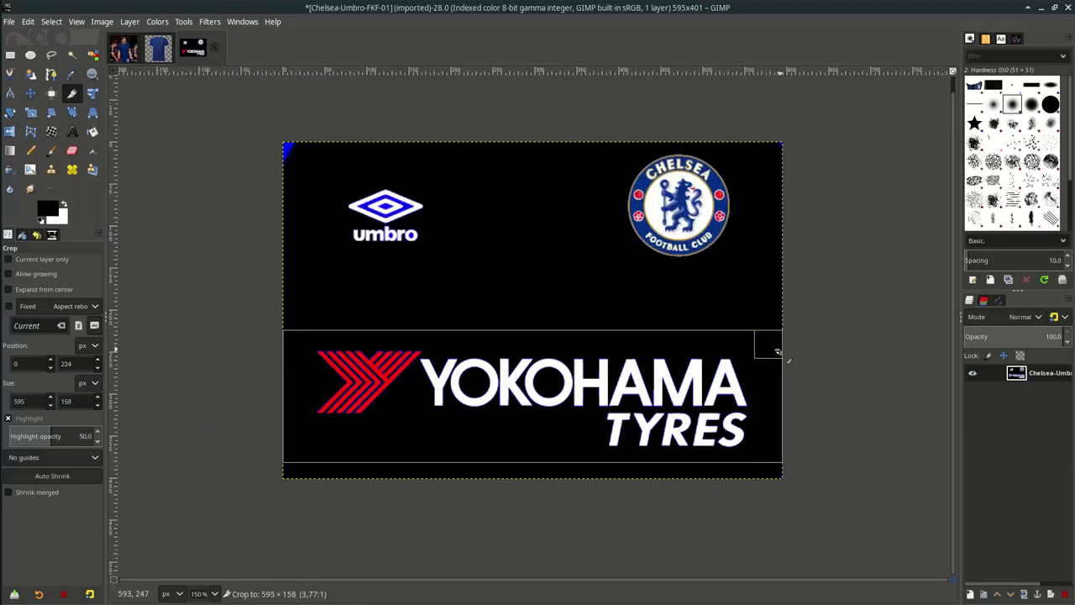
left_click(671, 382)
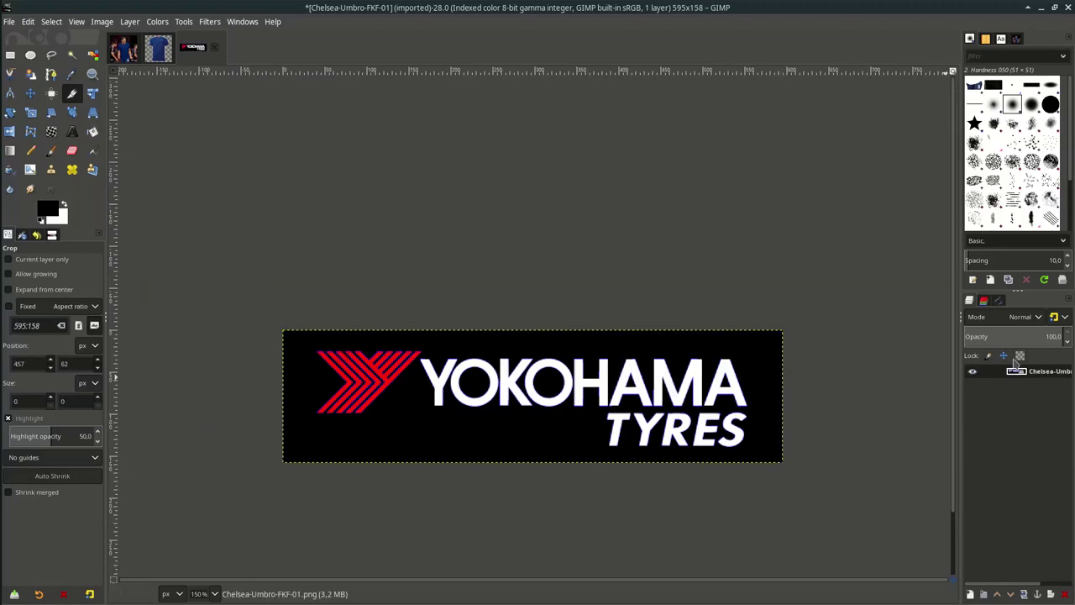
- Bring the cropped Yokohama Tyres logo into Lewandowski.xcf as a new layer and set its blend mode to Lighten only
left_click_drag(1023, 377, 517, 356)
key("1")
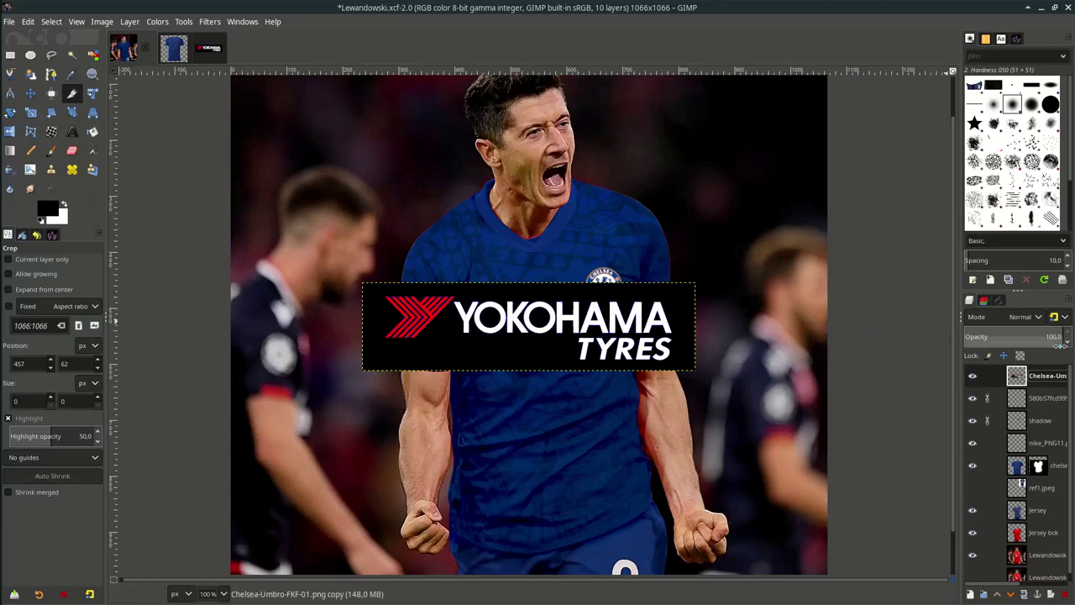
scroll(1027, 323, "down", 6)
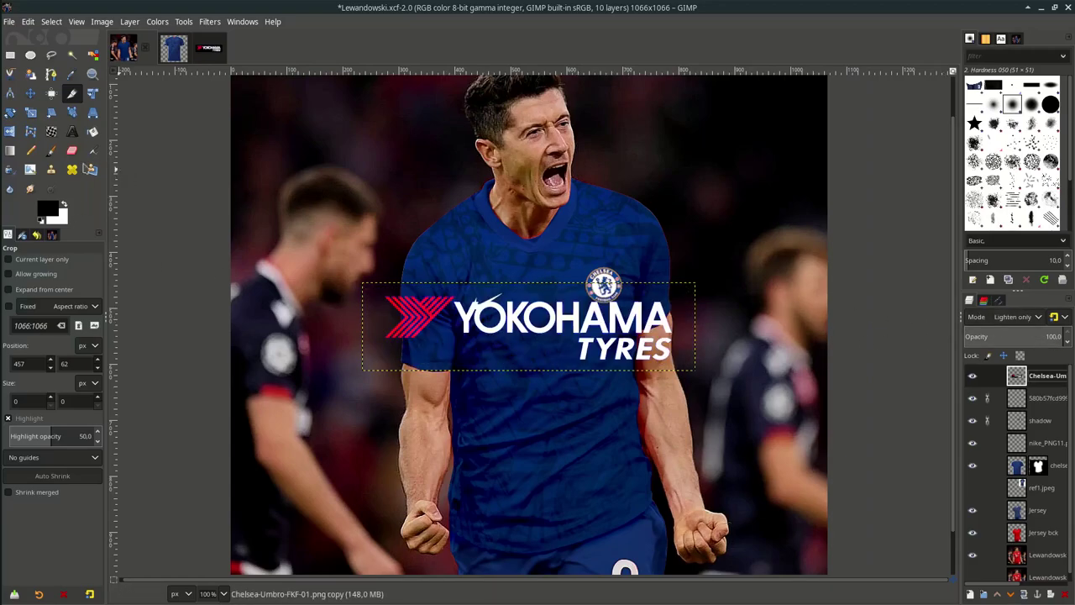
- Scale the Yokohama Tyres layer down proportionally and centre it across the shirt below the Nike logo and Chelsea crest
left_click(38, 115)
left_click_drag(682, 362, 615, 349)
left_click_drag(521, 338, 550, 361)
scroll(550, 357, "up", 3)
left_click_drag(852, 455, 845, 453)
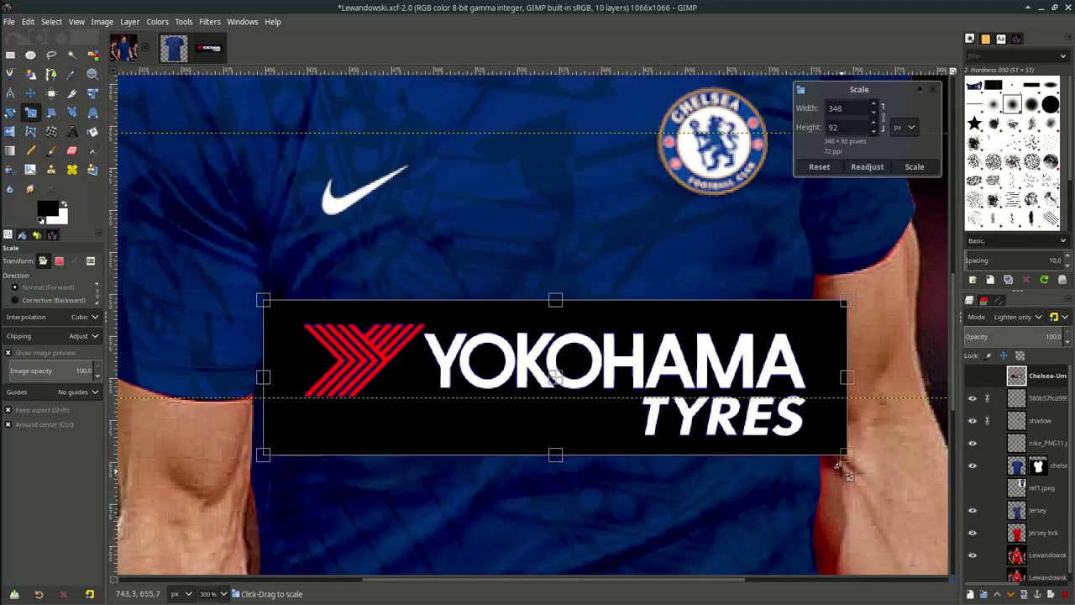
left_click_drag(554, 377, 547, 391)
left_click_drag(838, 466, 831, 463)
left_click_drag(551, 391, 546, 388)
key("Return")
- Adjust the Yokohama Tyres logo's corners with a perspective transform so it tilts with the player's torso
scroll(546, 388, "down", 1)
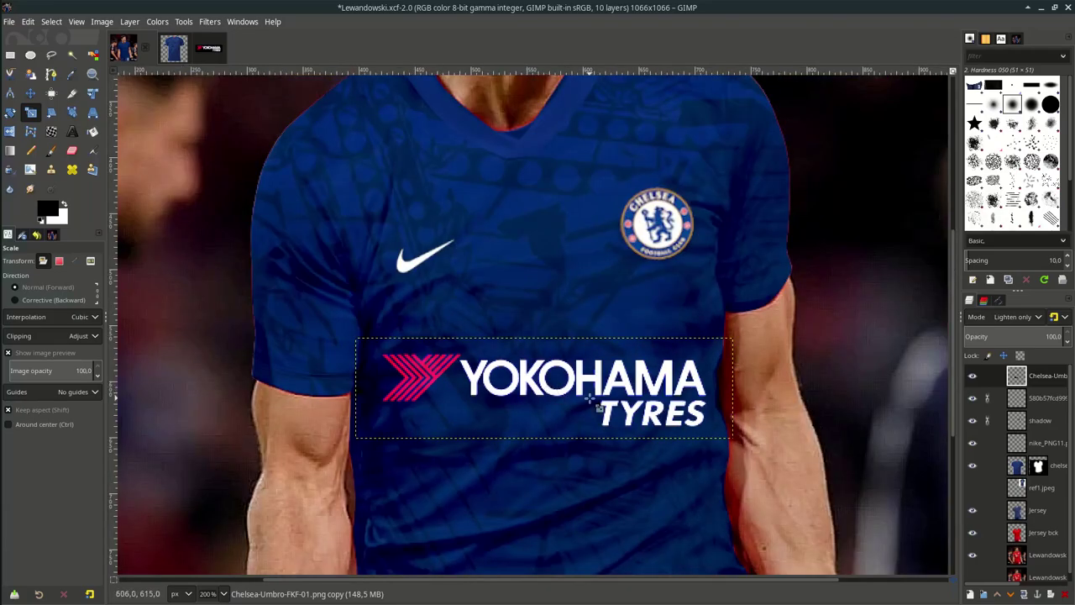
scroll(590, 399, "down", 2)
scroll(589, 399, "down", 1)
scroll(591, 399, "up", 2)
scroll(648, 415, "up", 1)
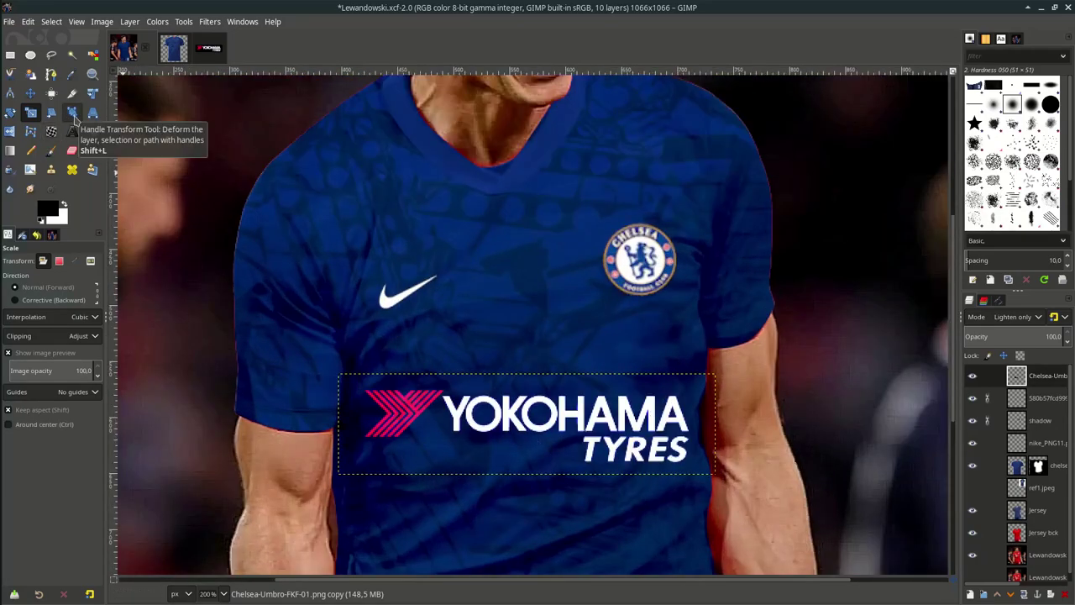
left_click(93, 113)
left_click_drag(712, 384, 710, 361)
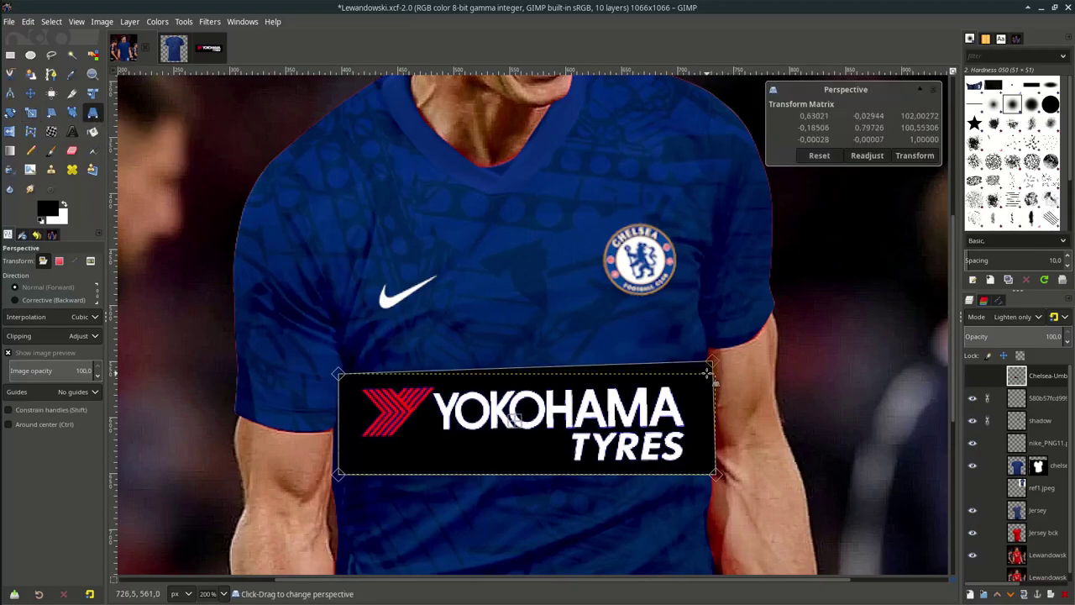
left_click_drag(720, 471, 711, 454)
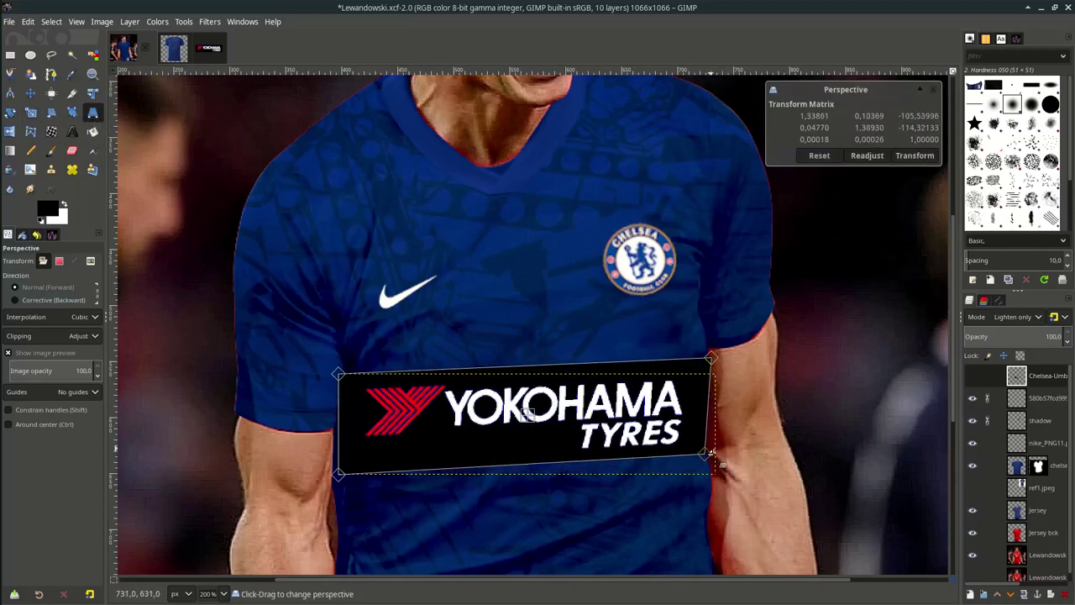
left_click_drag(338, 374, 340, 370)
left_click_drag(339, 476, 349, 478)
left_click_drag(711, 357, 714, 348)
left_click_drag(349, 478, 353, 478)
left_click_drag(708, 457, 709, 459)
left_click_drag(341, 370, 345, 375)
left_click_drag(713, 347, 712, 351)
left_click_drag(367, 481, 363, 477)
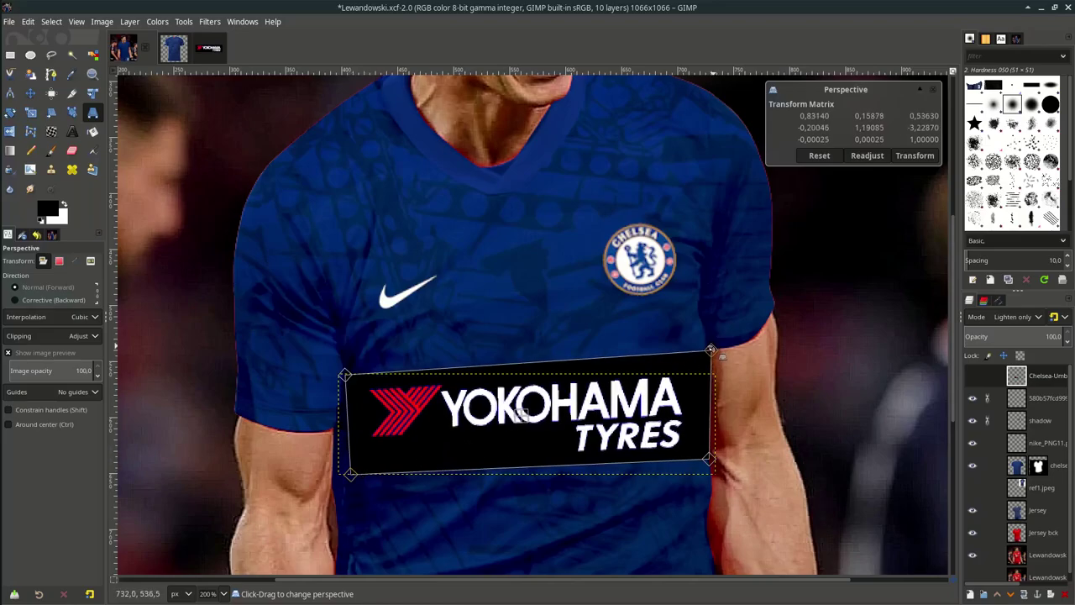
key("Return")
- Save Lewandowski.xcf and move the Yokohama Tyres logo slightly up on the chest
key("1")
key("ctrl+s")
key("2")
key("m")
left_click_drag(533, 363, 534, 354)
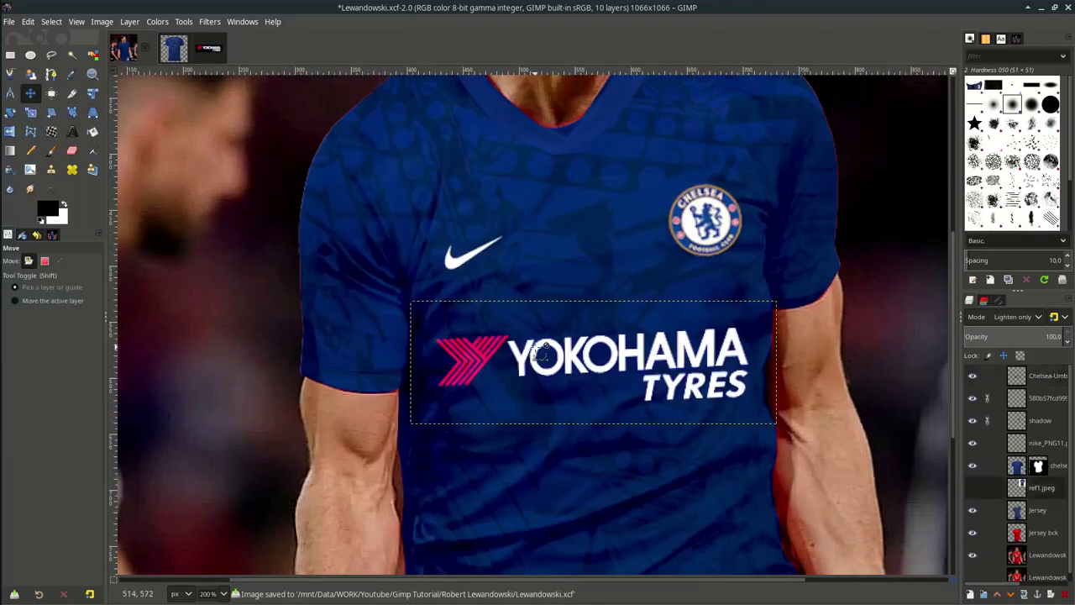
- Warp the edges of the TYRES lettering on the sponsor layer with a size 25.67 Warp Transform brush
key("3")
left_click(1032, 398)
left_click(1024, 380)
key("4")
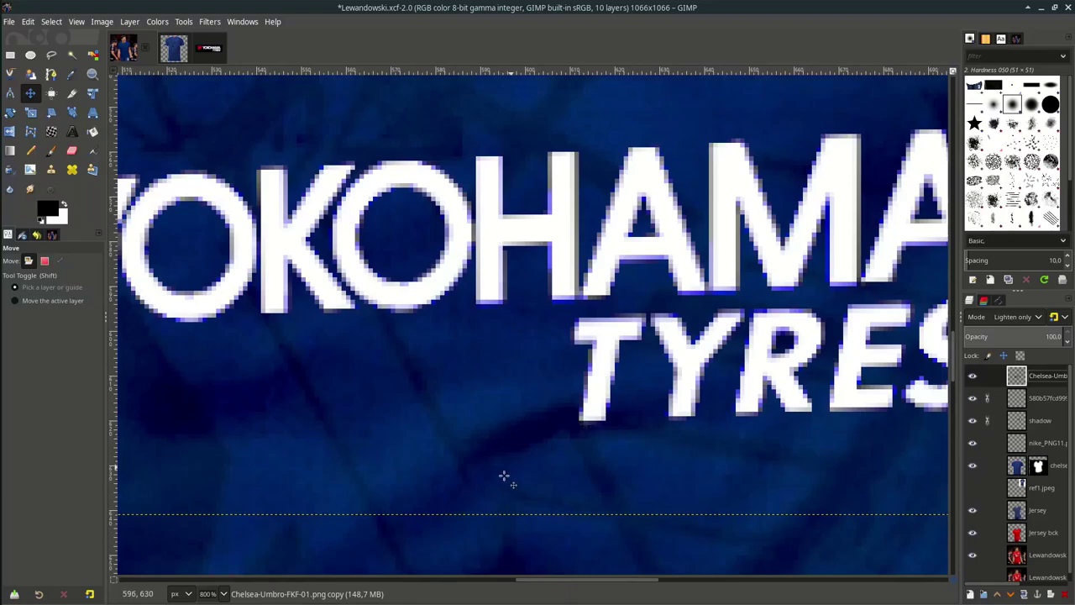
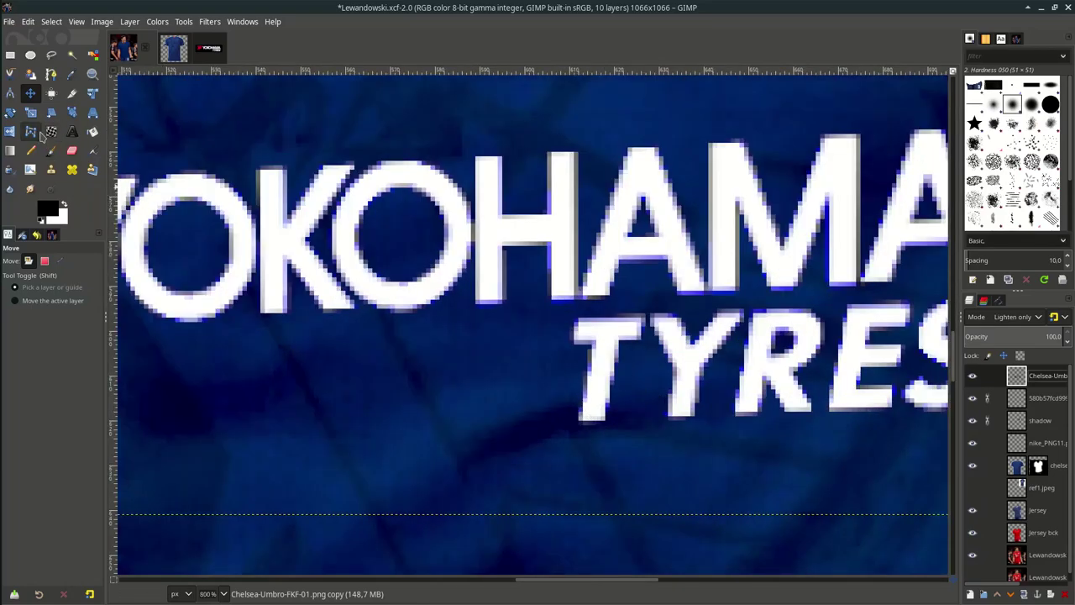
left_click(51, 132)
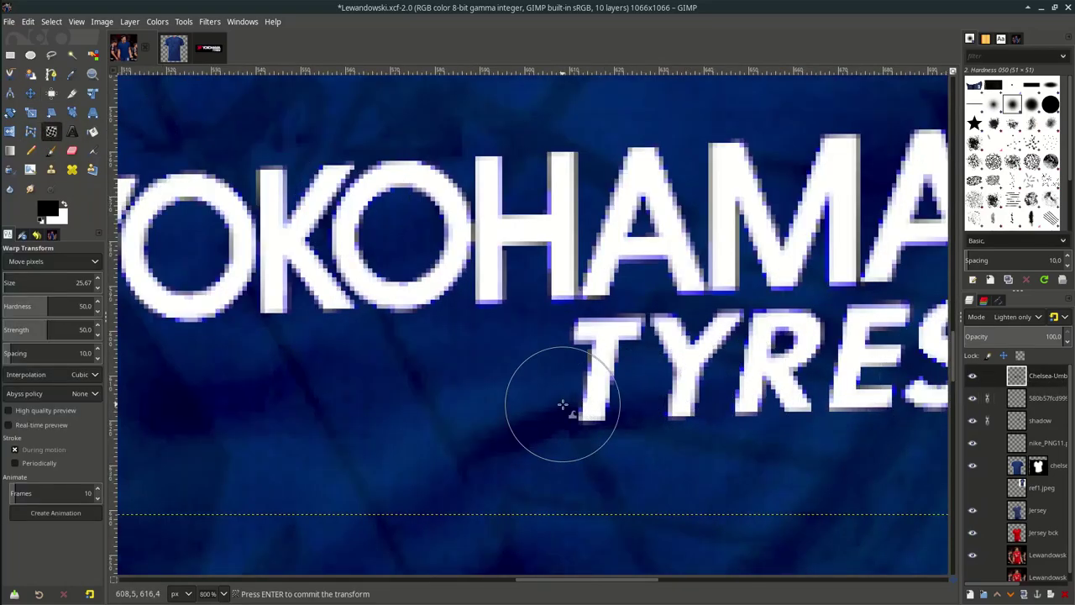
left_click_drag(569, 395, 581, 394)
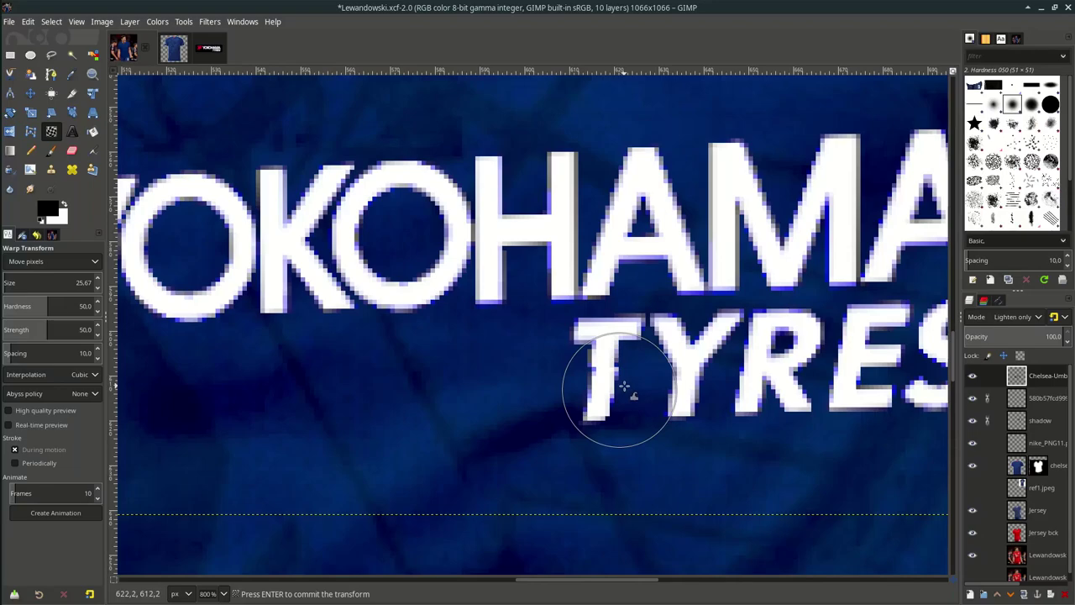
scroll(687, 394, "down", 1)
scroll(687, 394, "up", 2)
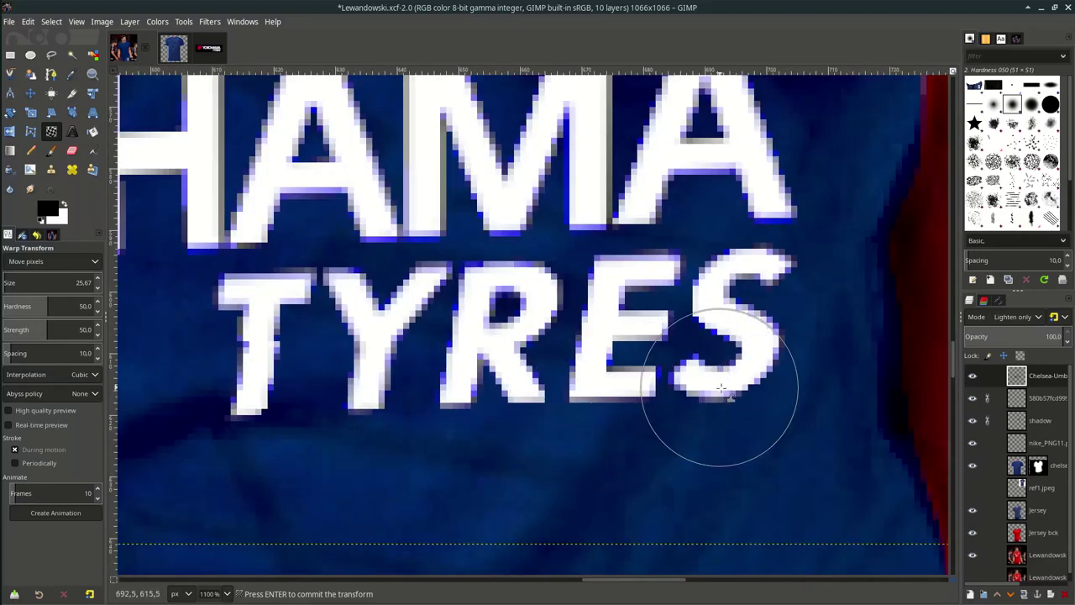
- Warp the edges of the YOKOHAMA letters and red chevron, and lower the sponsor layer's opacity to 91.5
scroll(784, 344, "up", 3)
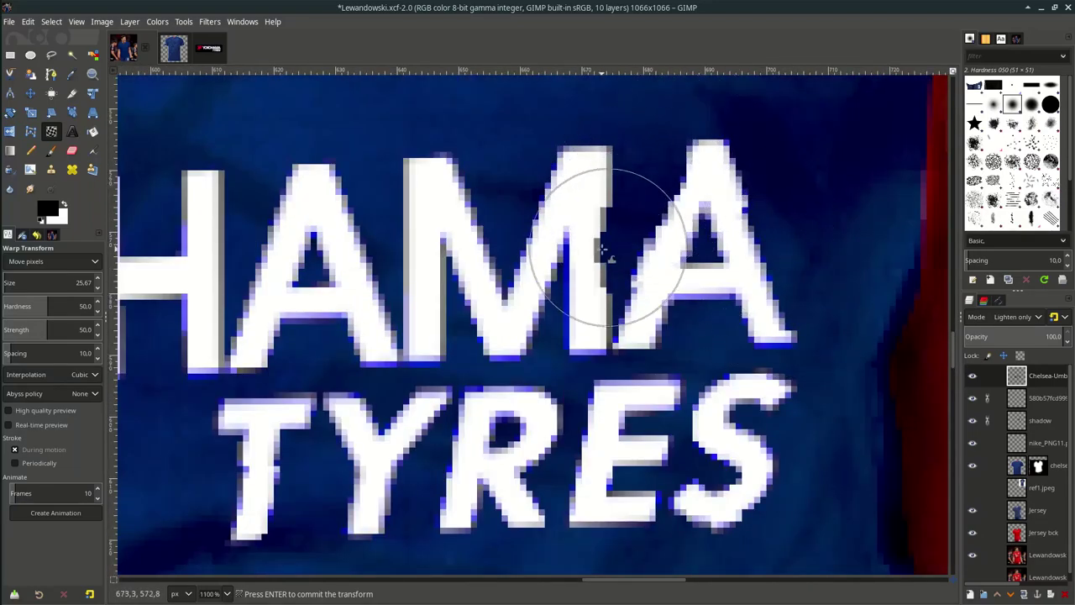
scroll(655, 218, "down", 1)
scroll(504, 349, "left", 3)
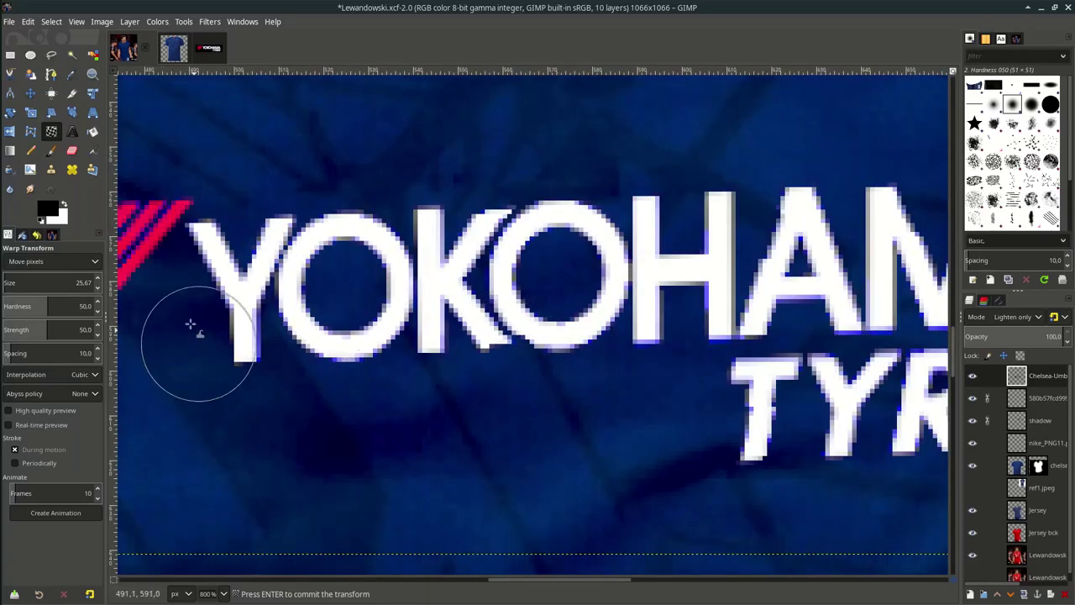
scroll(193, 326, "down", 1)
scroll(218, 395, "left", 5)
scroll(252, 487, "up", 3)
scroll(374, 462, "up", 2)
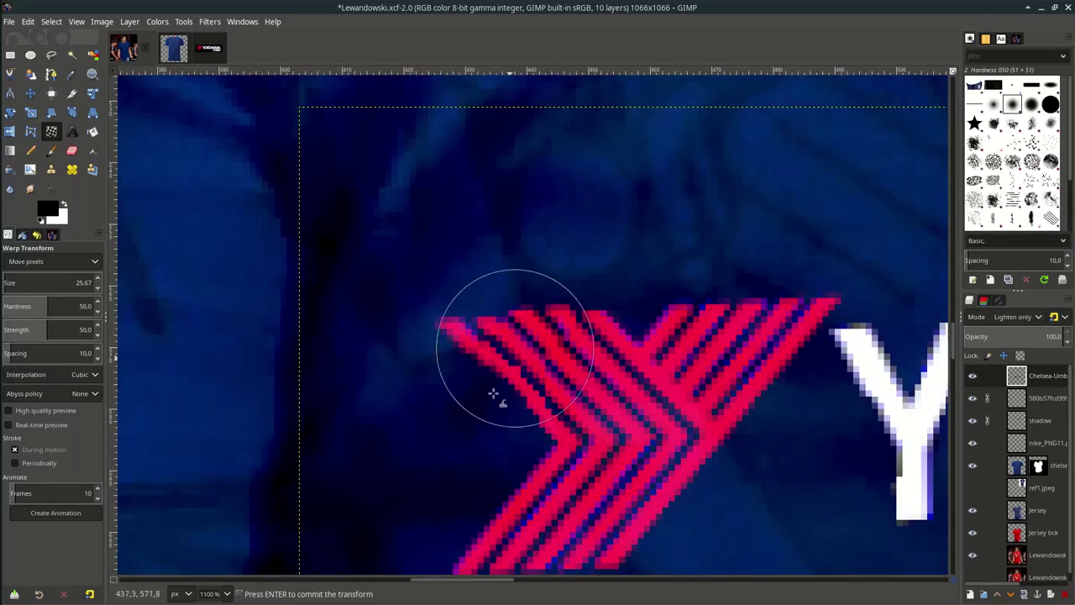
scroll(479, 353, "down", 3)
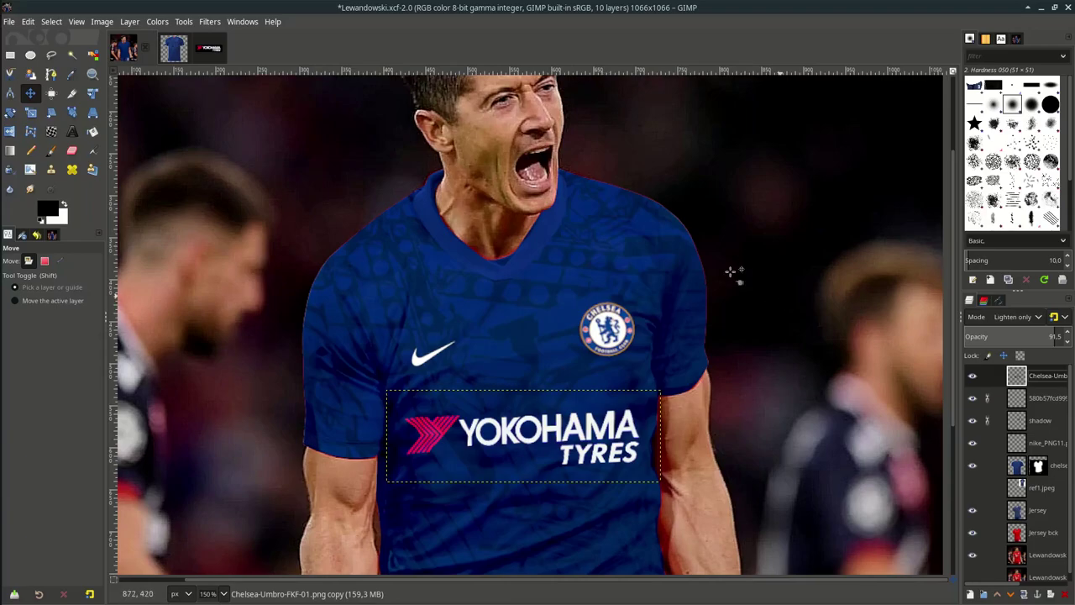
- Open ref1.jpeg as a separate image
left_click(12, 23)
left_click(34, 67)
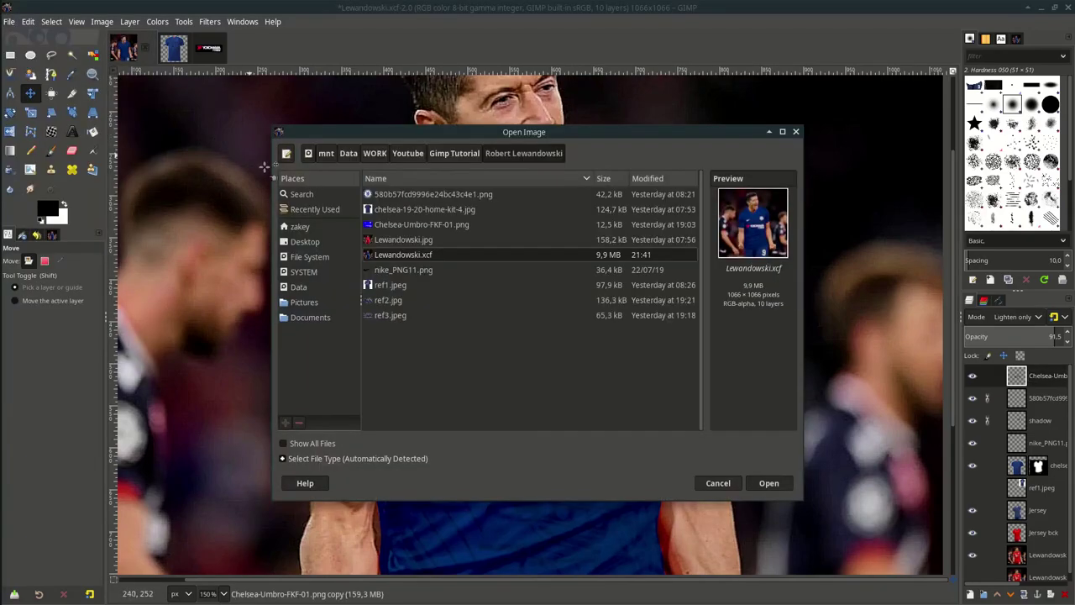
left_click(415, 210)
double_click(390, 286)
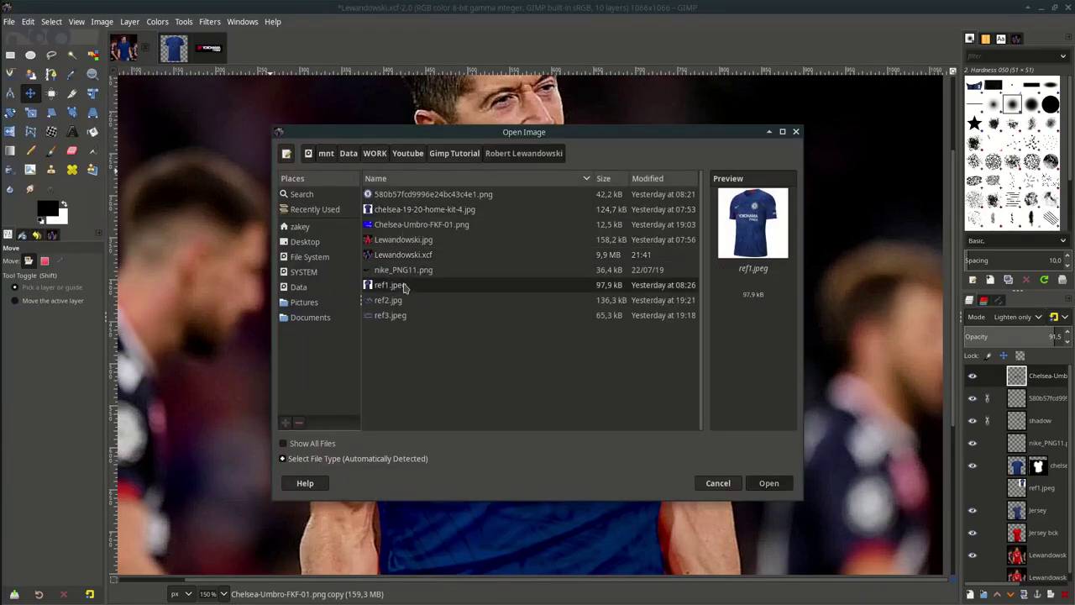
- Trace a closed path around the partial Hyundai logo on the reference shirt's sleeve and convert it to a selection
scroll(670, 246, "up", 2)
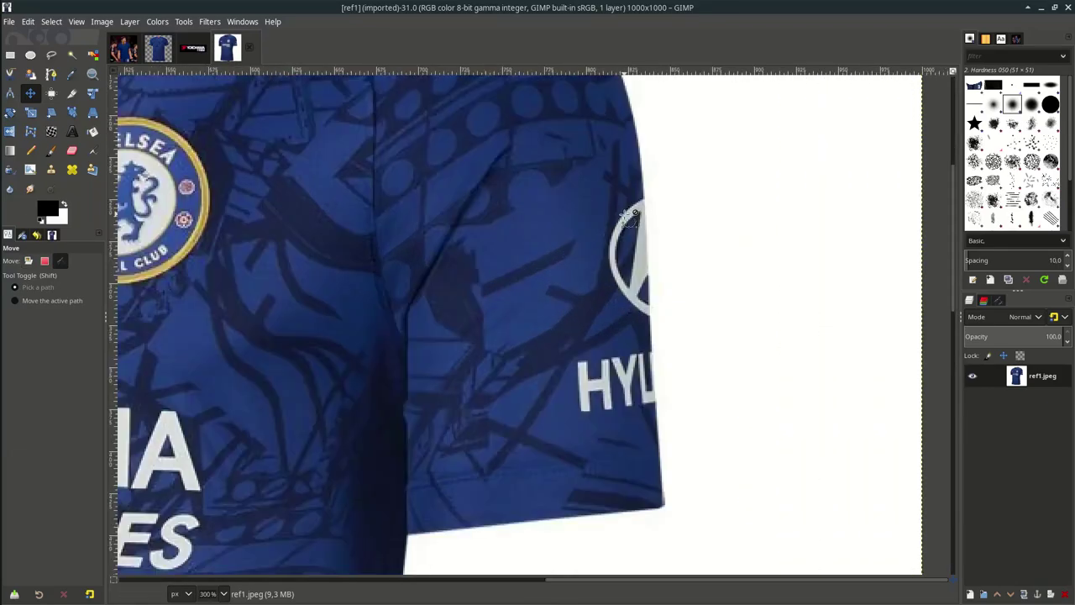
key("b")
scroll(653, 186, "up", 1)
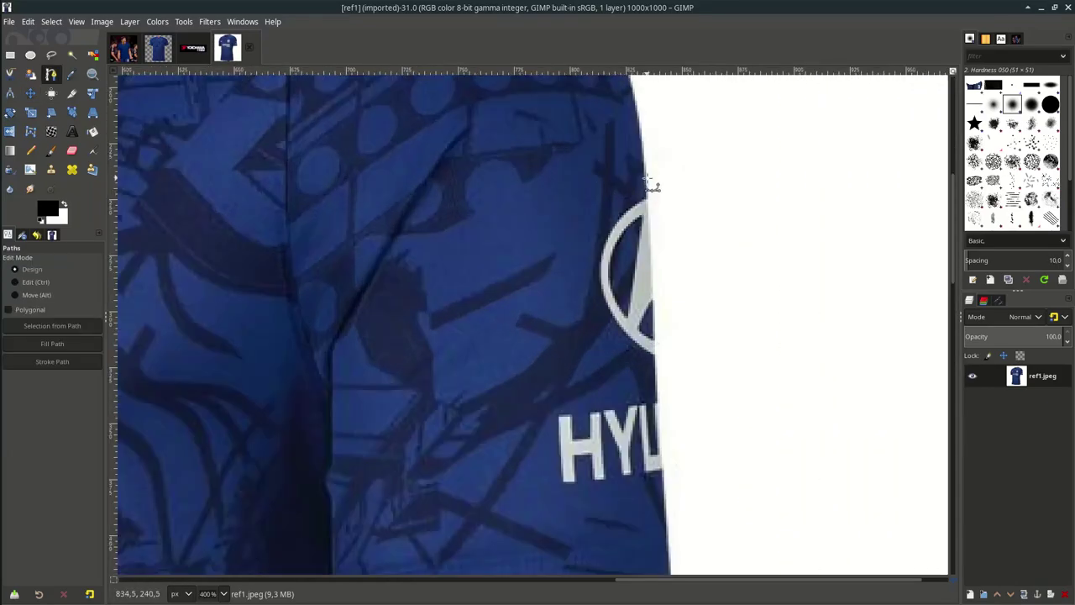
left_click(645, 185)
left_click_drag(601, 235, 585, 260)
left_click_drag(608, 338, 628, 355)
left_click(653, 376)
left_click_drag(615, 399, 593, 404)
left_click(552, 412)
left_click_drag(550, 454, 550, 474)
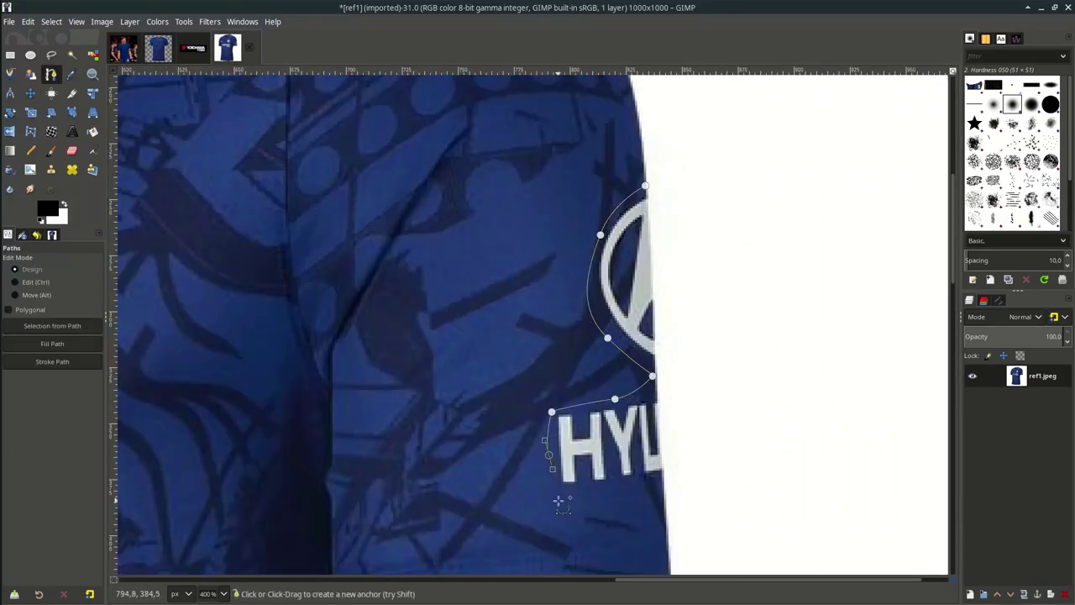
left_click(558, 501)
left_click(644, 186, "ctrl")
scroll(688, 290, "down", 1)
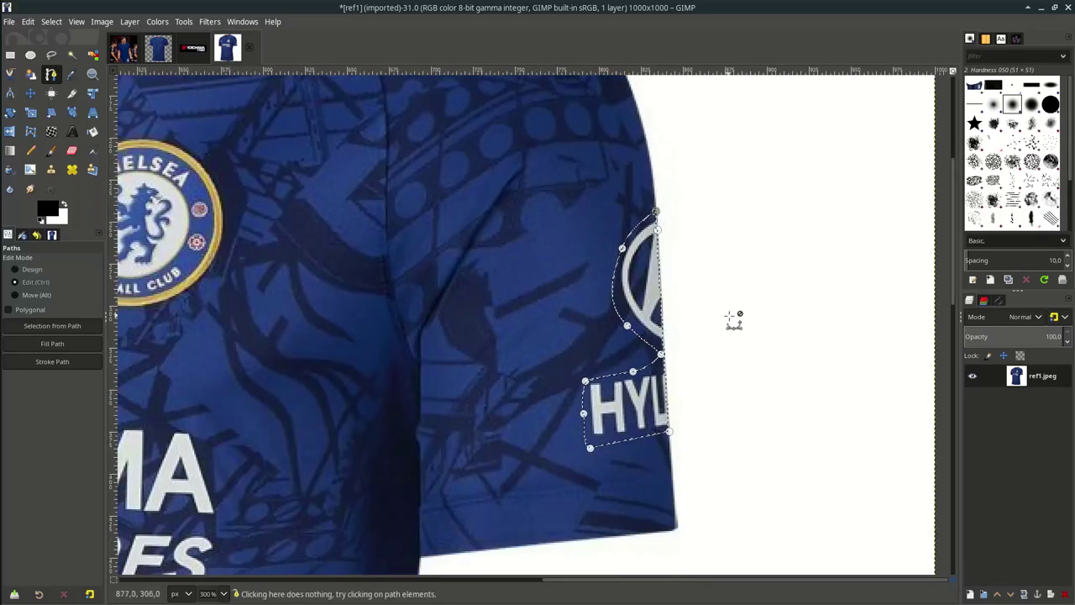
- Copy the selected Hyundai sleeve logo to its own layer and bring that layer into Lewandowski.xcf
key("ctrl+c")
key("ctrl+v")
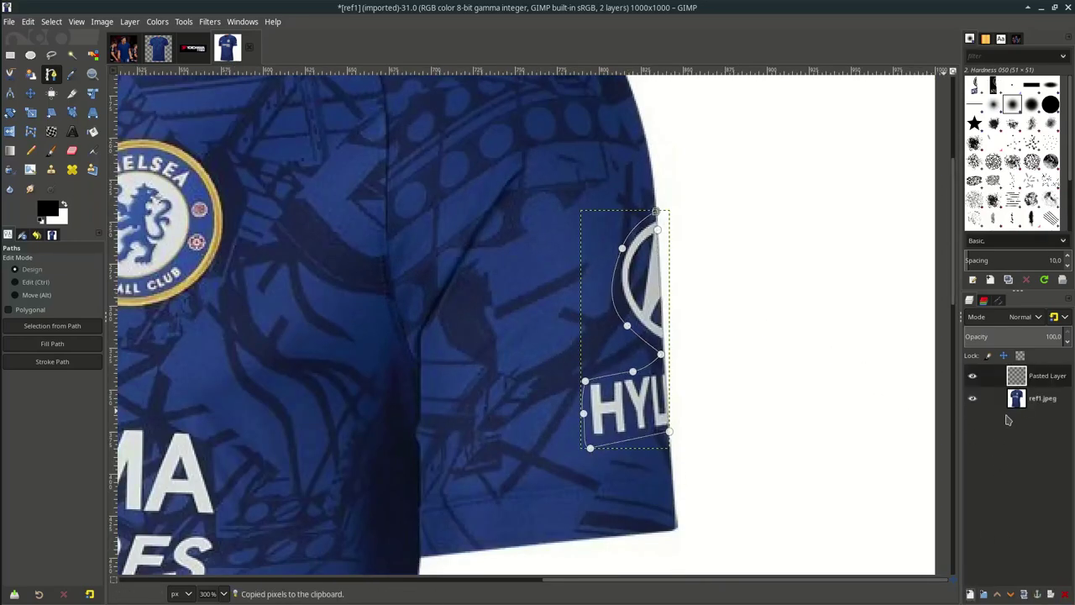
left_click_drag(1029, 389, 663, 284)
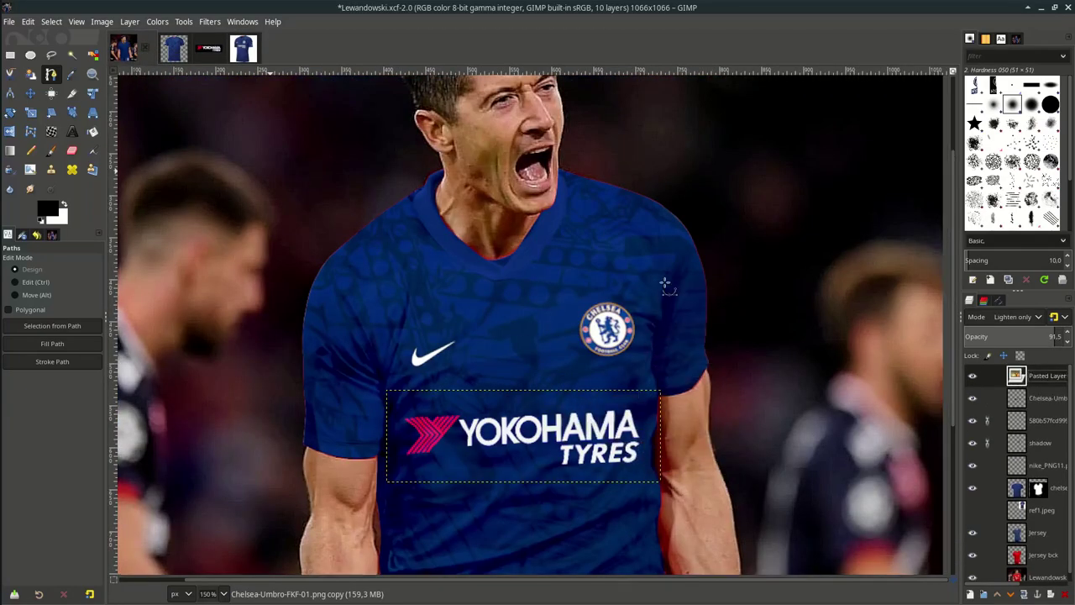
- Move the Hyundai logo layer onto the outer edge of the sleeve beside the Chelsea crest and scale it down proportionally
left_click(31, 94)
left_click_drag(544, 317, 699, 301)
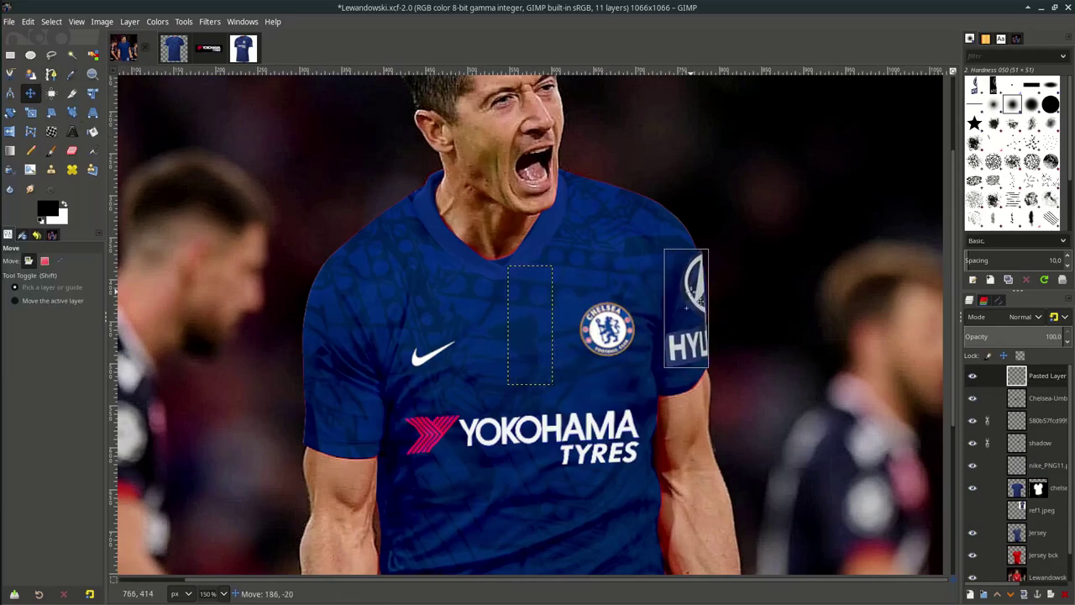
scroll(699, 300, "up", 2)
left_click(30, 112)
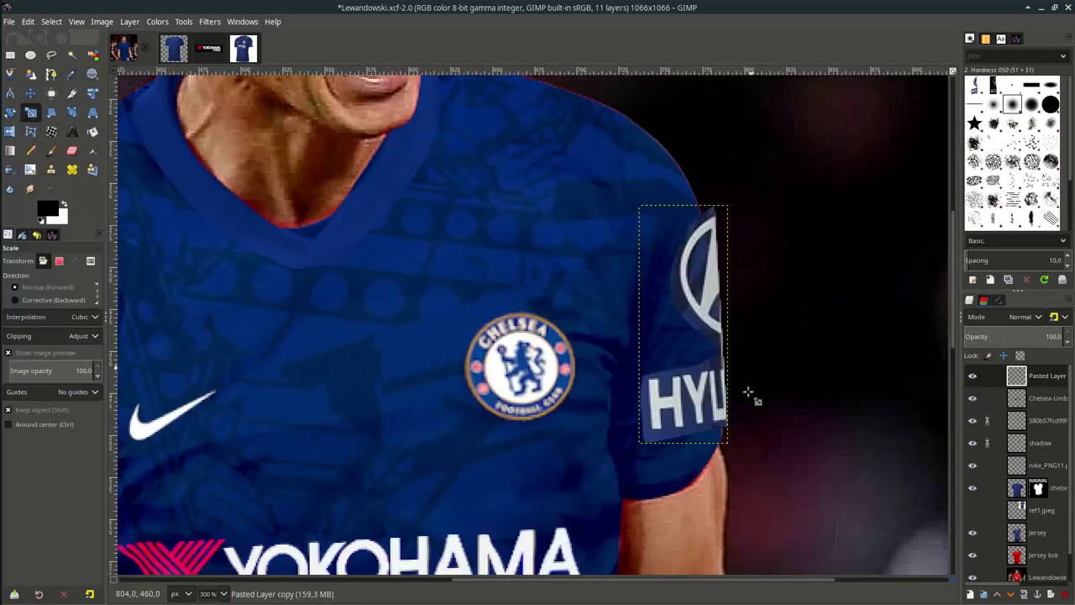
left_click(743, 391)
left_click_drag(683, 324, 691, 311)
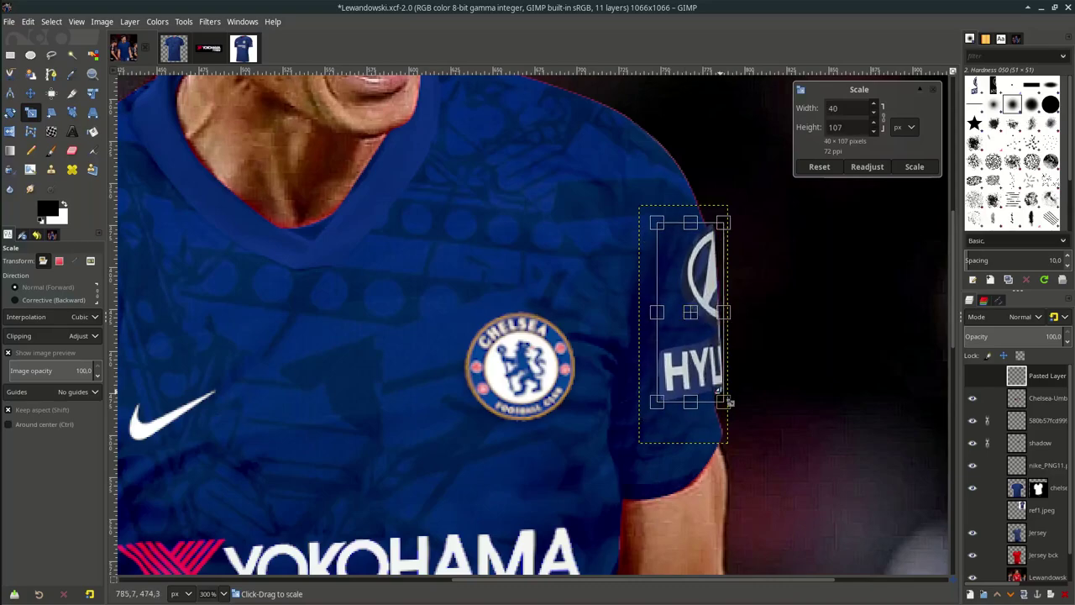
left_click_drag(725, 398, 718, 382)
left_click_drag(691, 311, 697, 299)
left_click_drag(722, 370, 725, 375)
key("Return")
scroll(703, 284, "up", 2)
scroll(710, 216, "up", 3)
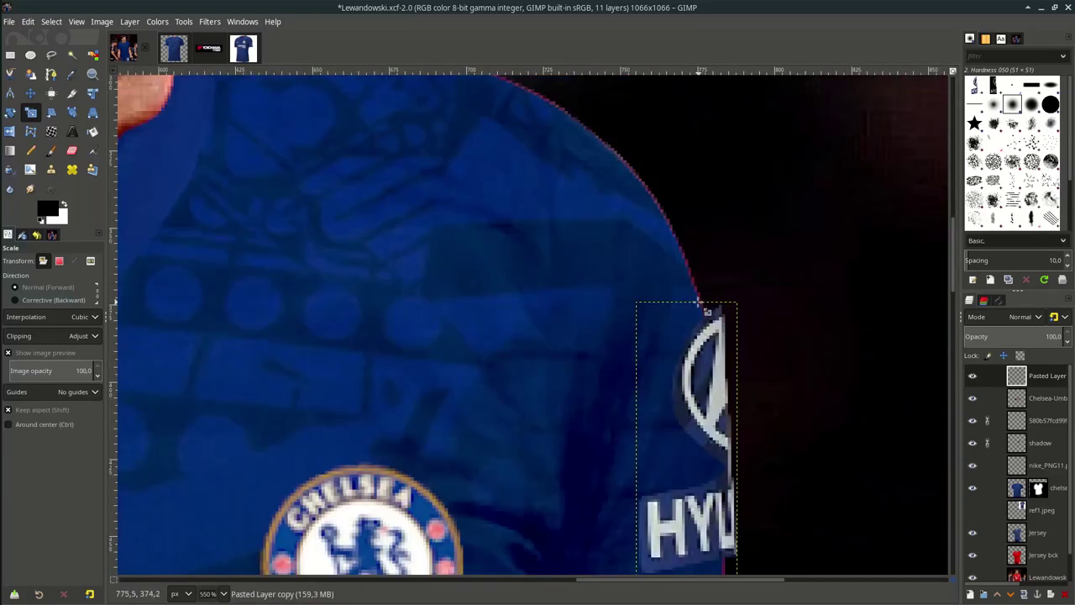
scroll(672, 320, "down", 3)
scroll(704, 316, "down", 2)
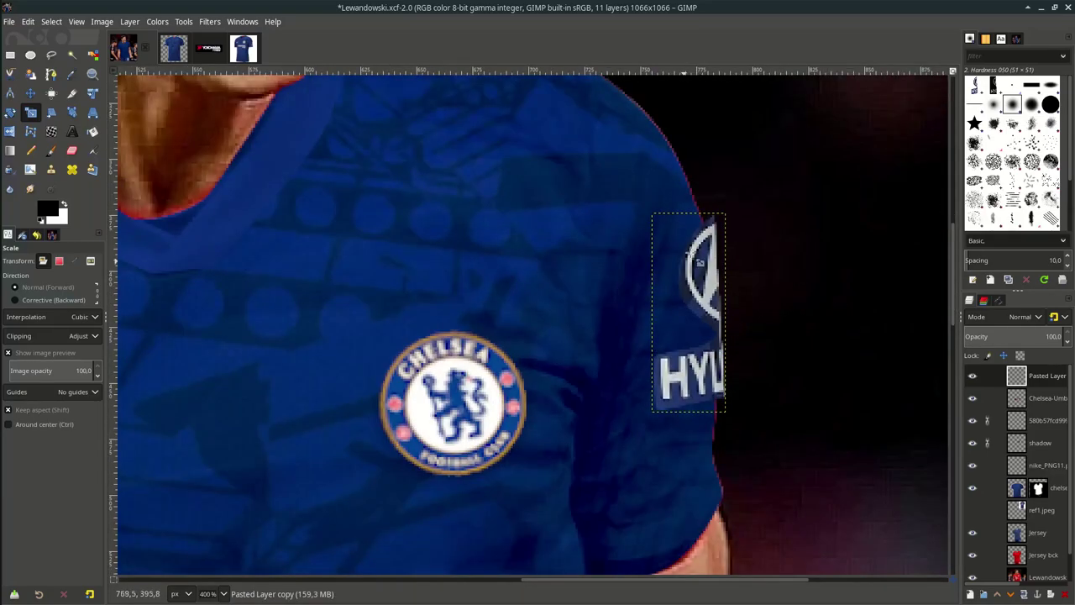
- Create a selection from the Jersey layer's alpha and add it as a layer mask on the Hyundai logo layer
left_click(1037, 535)
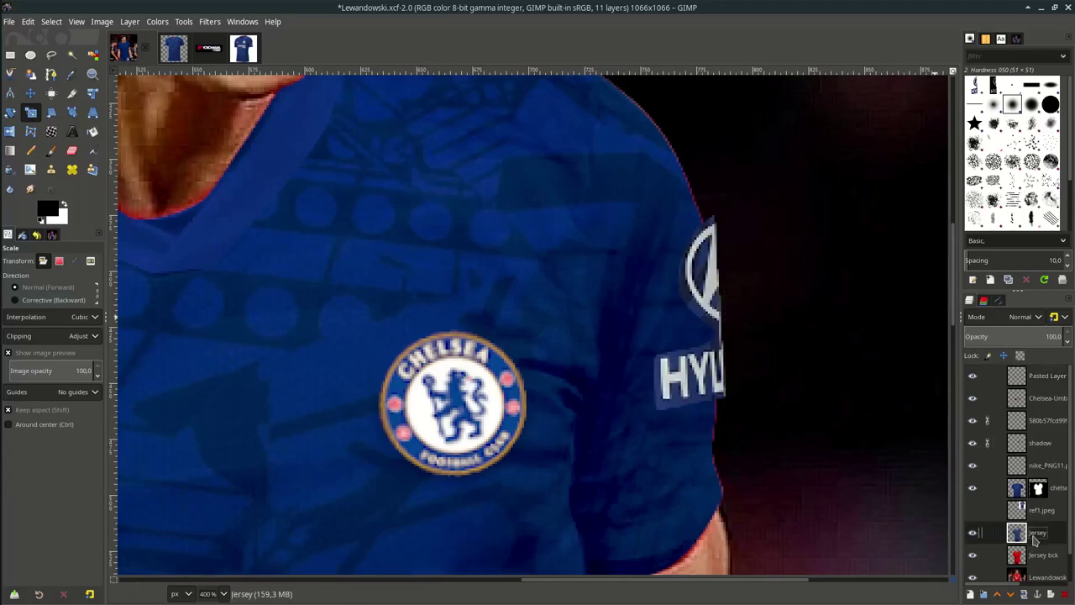
right_click(1034, 540)
left_click(1006, 485)
left_click(1049, 383)
right_click(1050, 383)
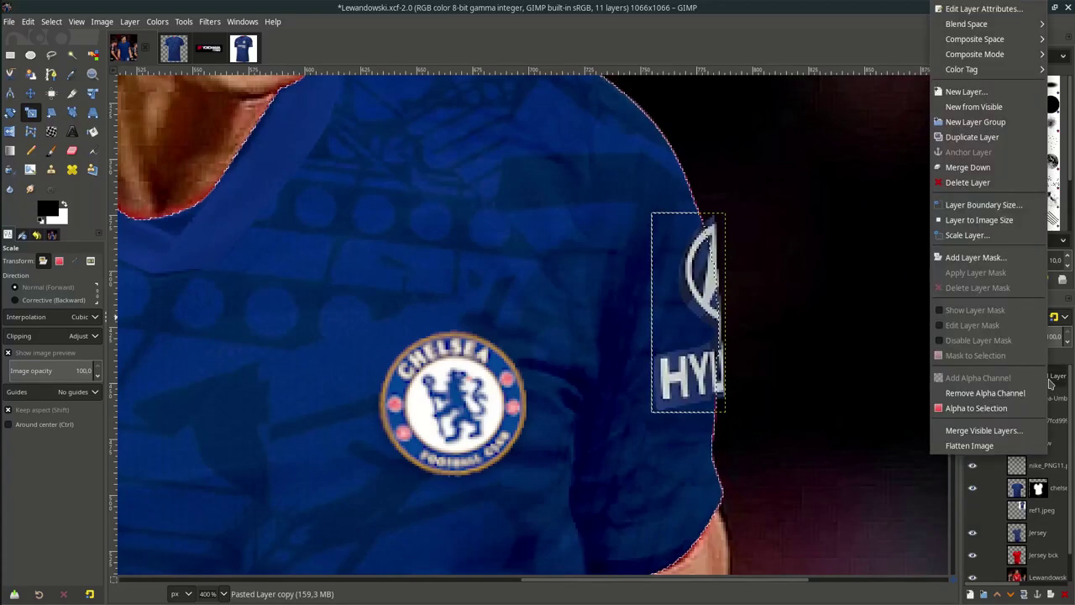
left_click(988, 258)
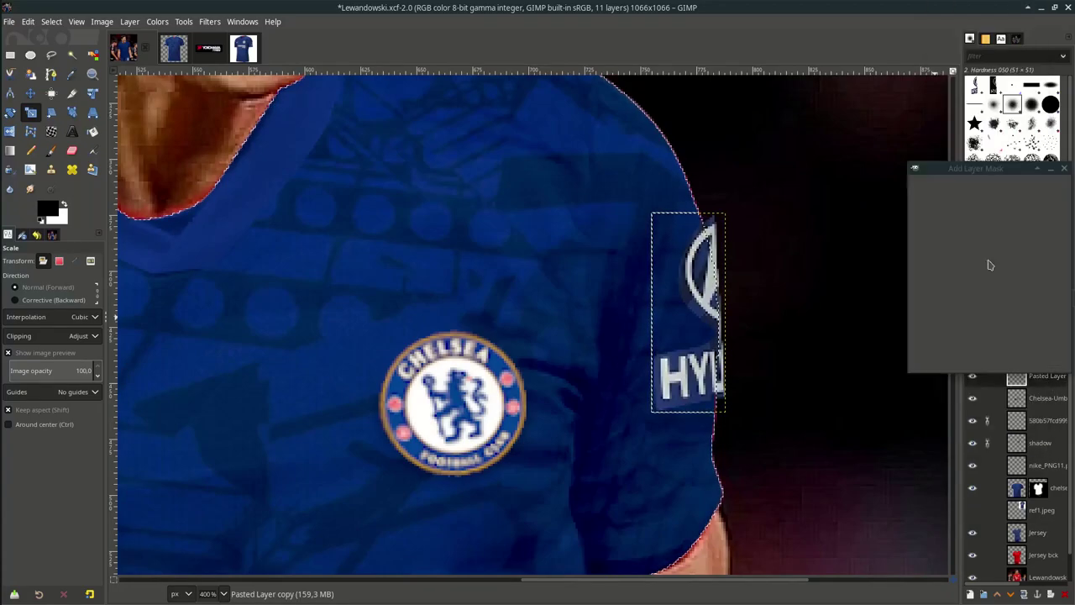
left_click(1039, 355)
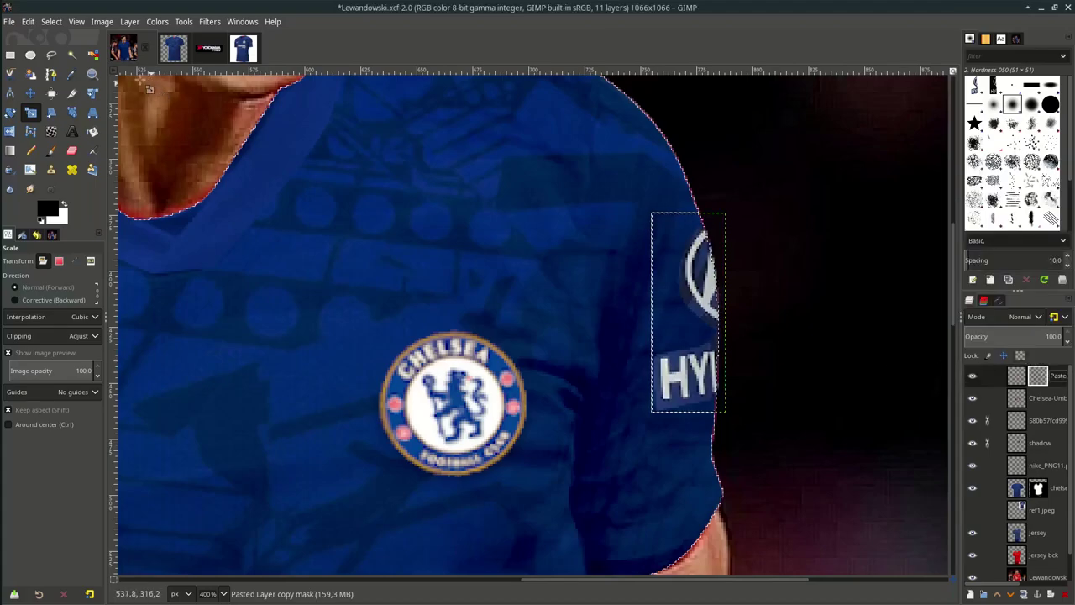
- Erase the leftover fabric around the Hyundai emblem on the logo layer itself, not its mask, with a size 15 brush
left_click(30, 94)
scroll(552, 279, "up", 3)
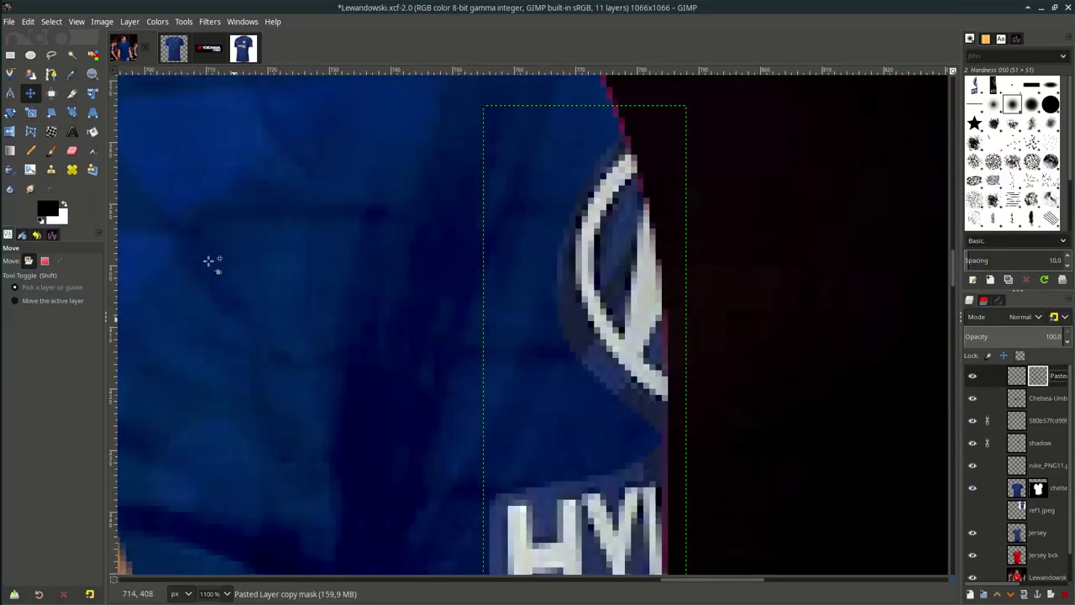
left_click(71, 150)
scroll(586, 427, "up", 1)
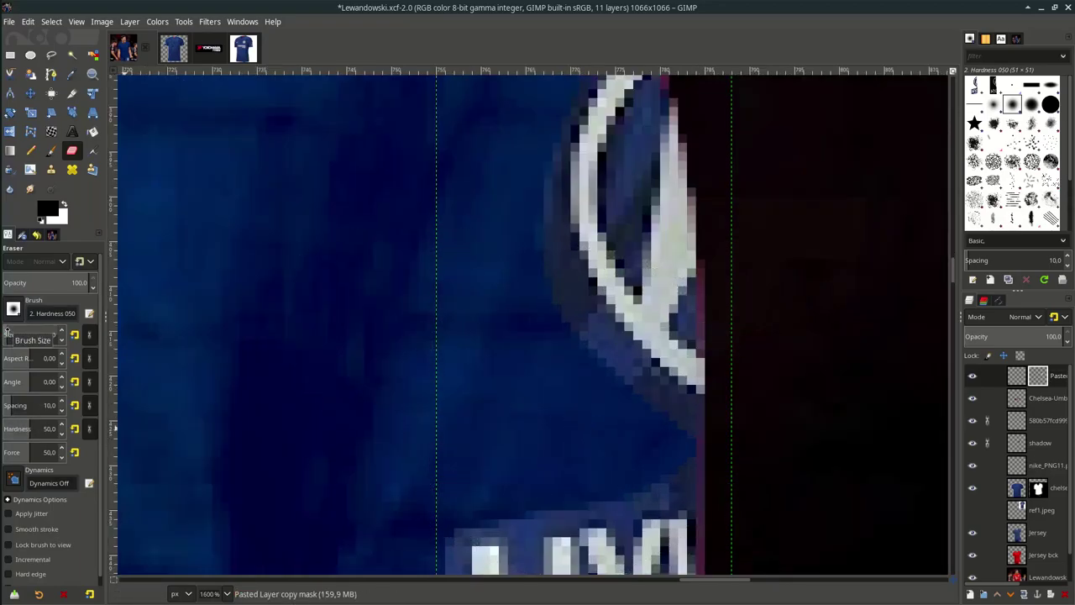
left_click(1016, 376)
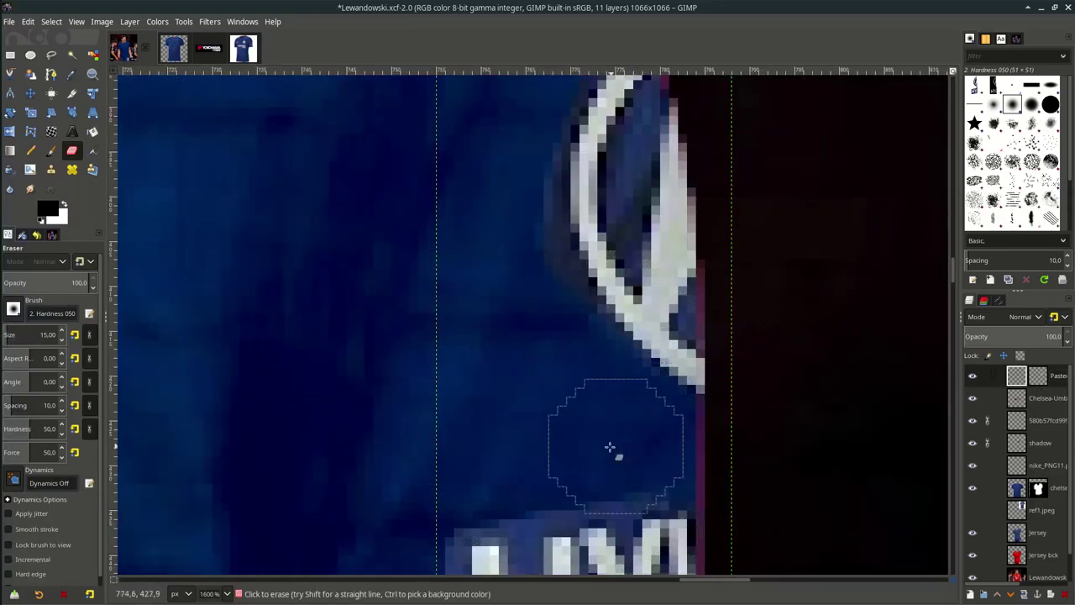
- Erase the leftover fabric around and between the Hyundai lettering and inside the emblem with a size 4 eraser
scroll(597, 470, "down", 5)
scroll(624, 502, "up", 2)
left_click_drag(55, 330, 6, 332)
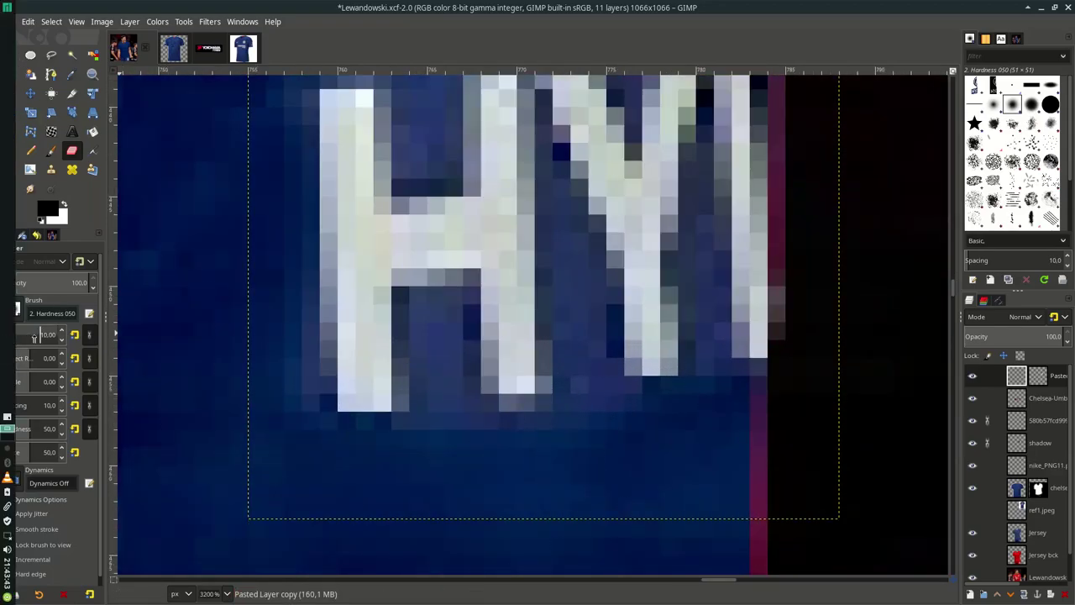
mouse_move(566, 216)
left_mouse_down()
mouse_move(696, 389)
mouse_move(704, 244)
left_mouse_up()
scroll(704, 243, "up", 2)
mouse_move(425, 268)
left_mouse_down()
mouse_move(363, 158)
mouse_move(638, 174)
left_mouse_up()
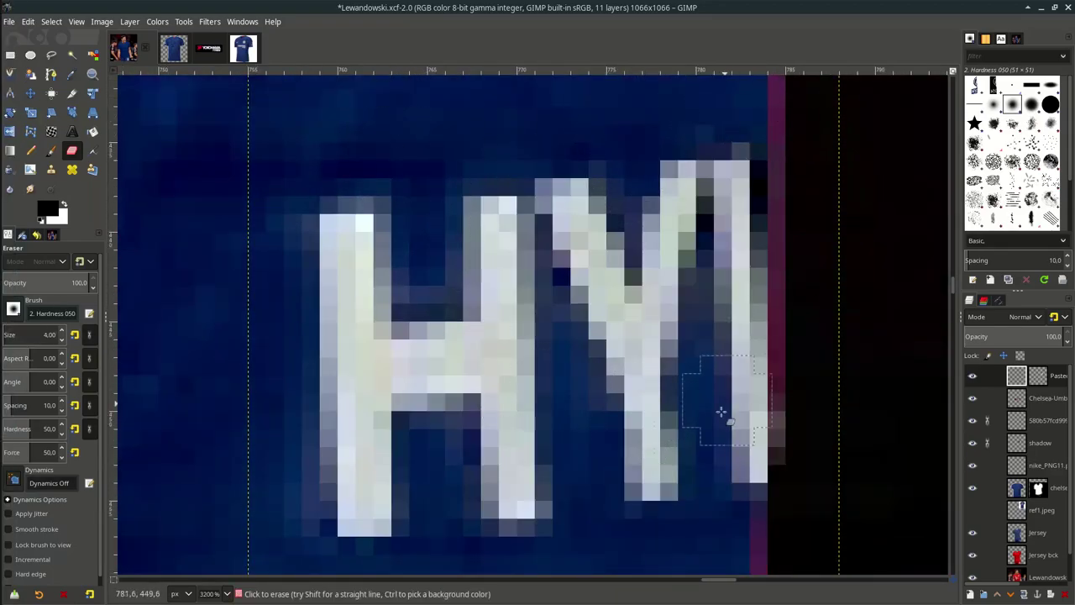
scroll(470, 412, "down", 1)
scroll(588, 408, "up", 10)
left_click_drag(629, 286, 610, 356)
left_click_drag(566, 159, 482, 490)
scroll(504, 453, "down", 6)
scroll(729, 220, "down", 5)
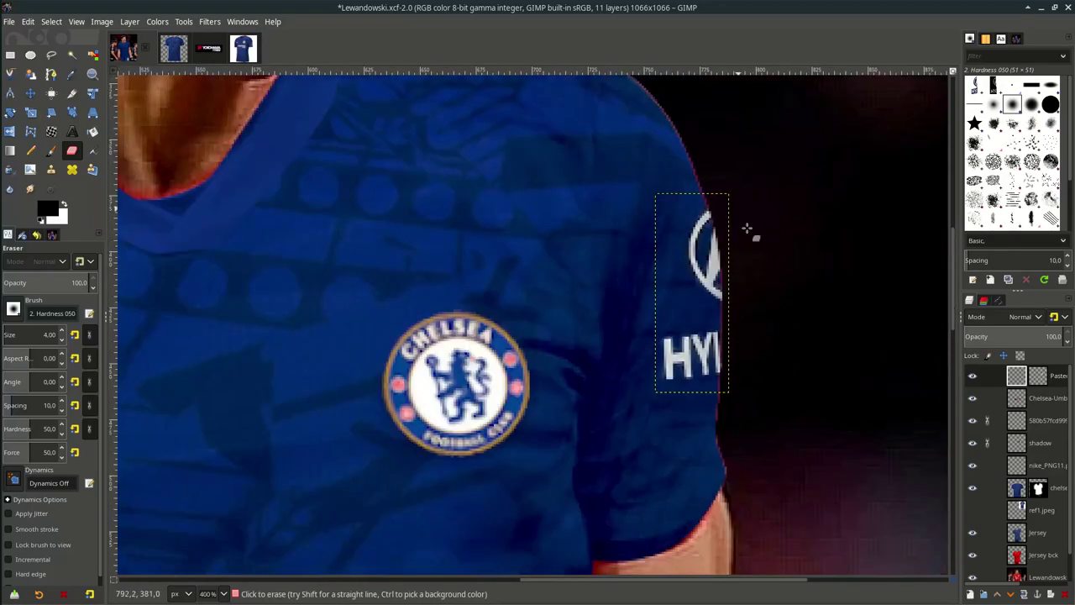
- Save the Lewandowski.xcf project with the cleaned sleeve logo
scroll(675, 367, "up", 4)
scroll(772, 292, "down", 9)
key("ctrl+s")
scroll(1042, 456, "down", 2)
left_click(1040, 456)
left_click_drag(1071, 452, 1071, 425)
left_click(1042, 375)
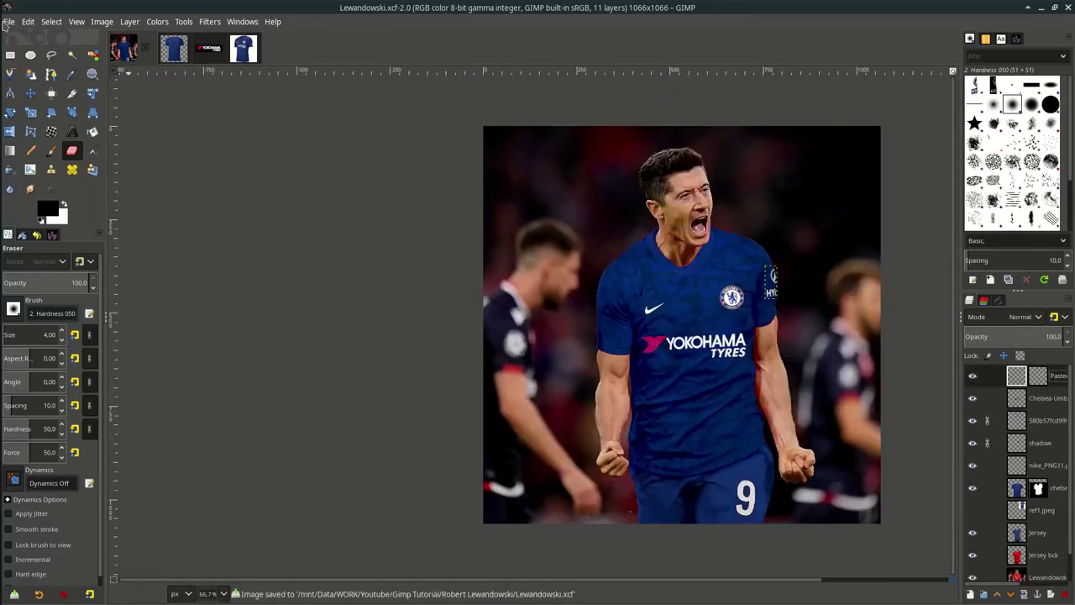
- Open ref2.jpg as a new layer, scale it down proportionally and place it over the upper-left part of the photo
left_click(8, 22)
left_click(42, 82)
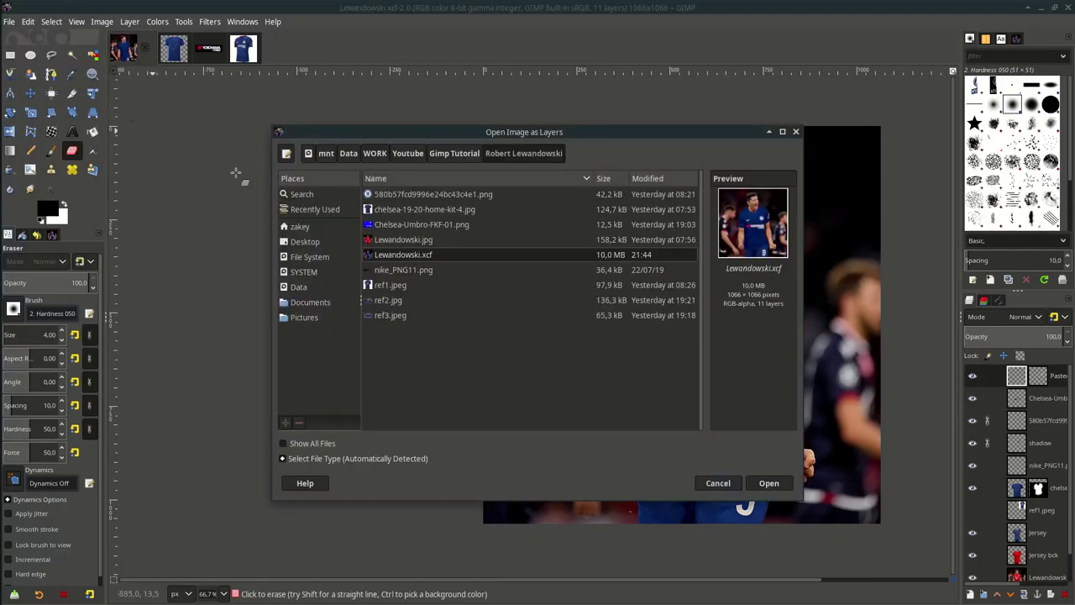
double_click(420, 301)
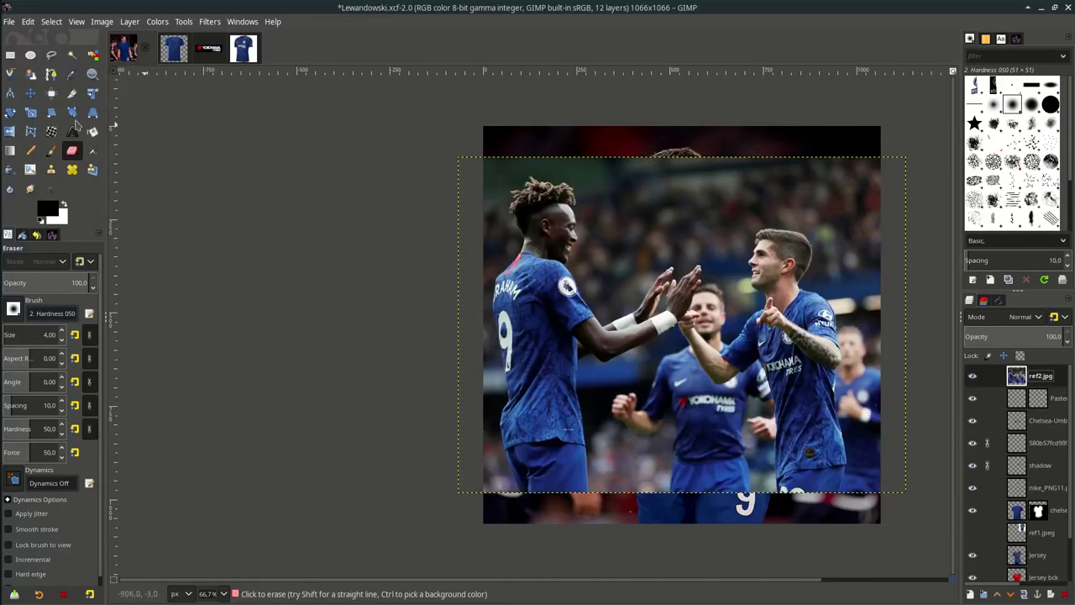
left_click(31, 113)
left_click_drag(800, 436, 559, 336)
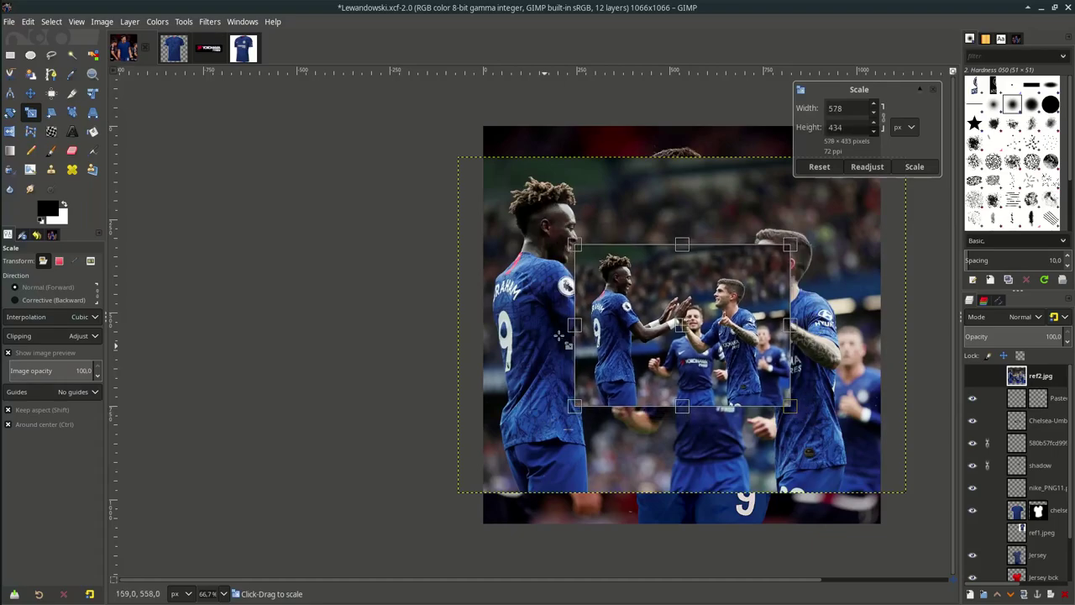
left_click_drag(676, 330, 611, 256)
key("Return")
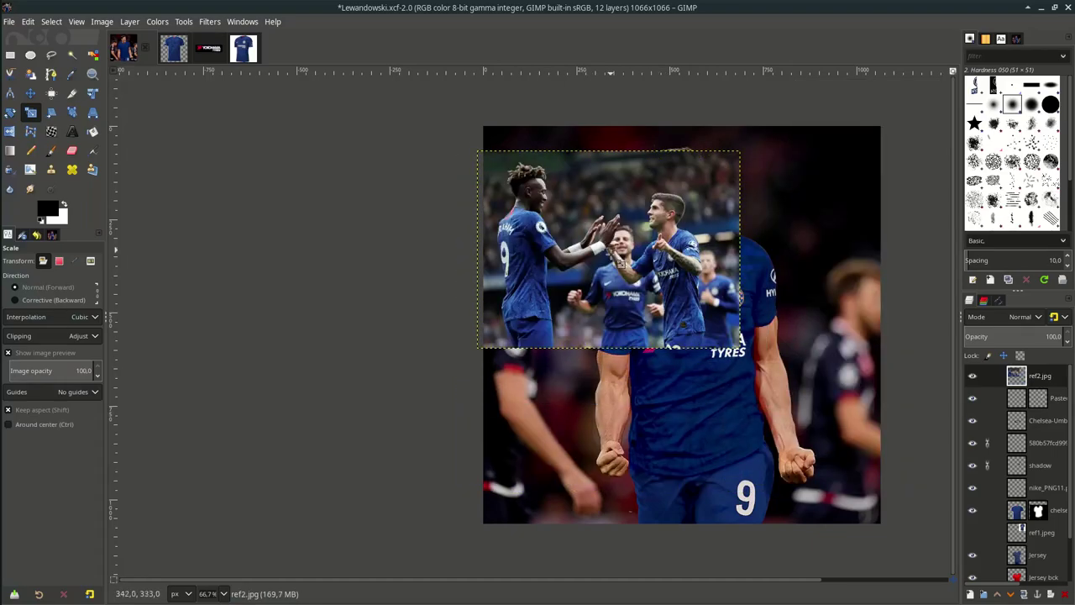
- Open ref3.jpeg as a new layer and move it over the upper middle of the photo, overlapping ref2.jpg
left_click(7, 22)
left_click(46, 79)
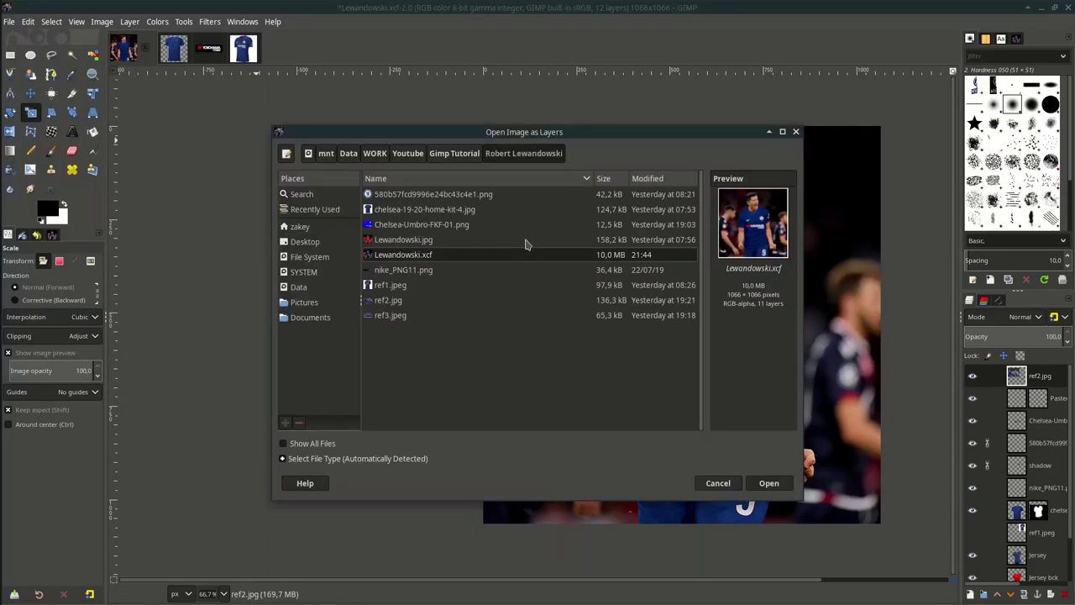
left_click(420, 318)
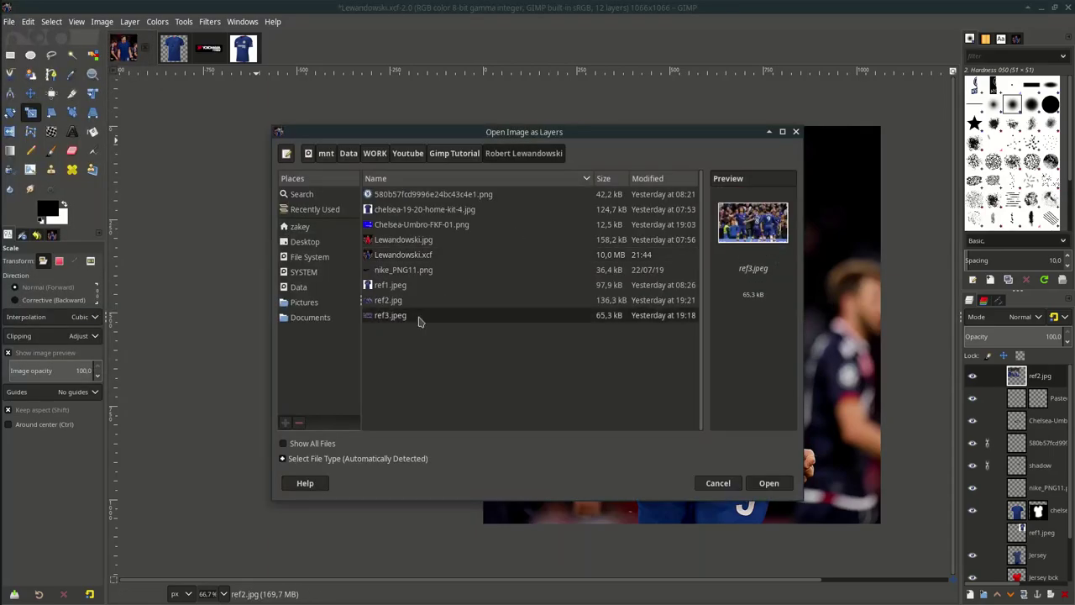
left_click(790, 484)
left_click(31, 94)
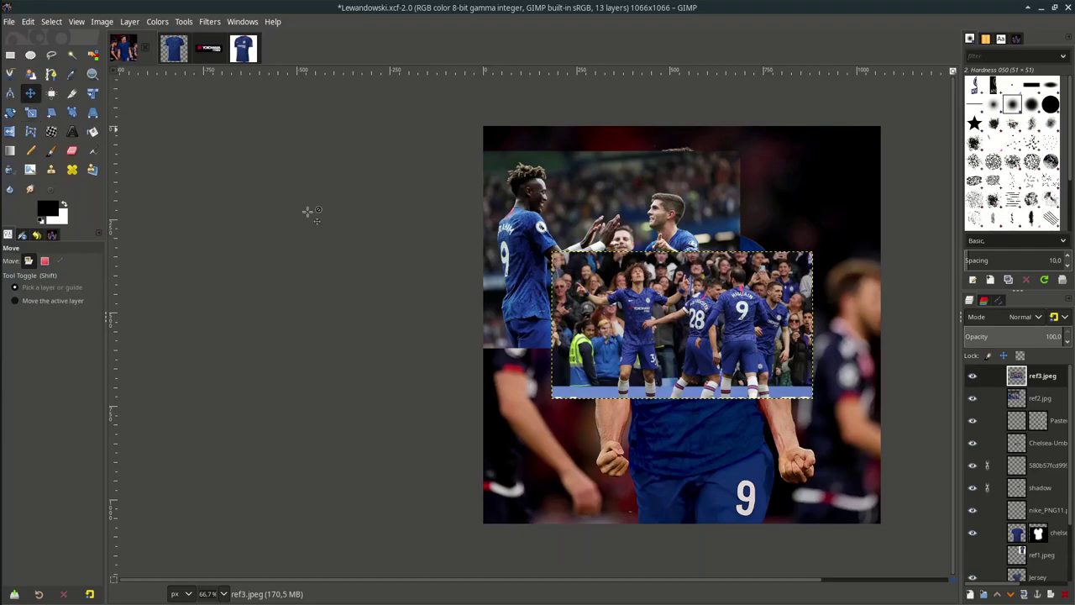
scroll(662, 307, "up", 2)
left_click_drag(590, 241, 833, 187)
scroll(412, 206, "up", 1)
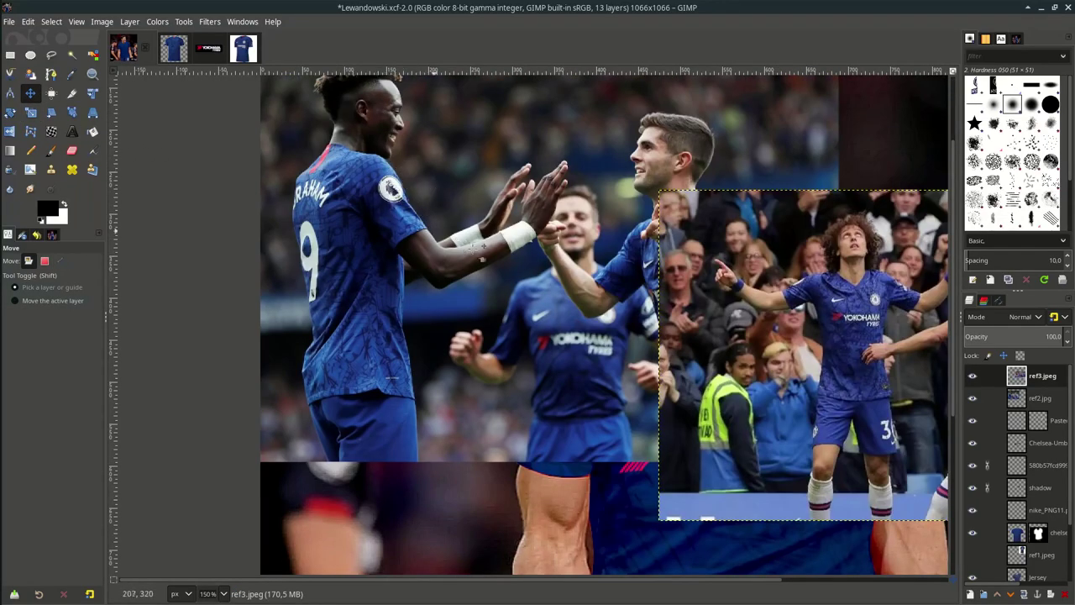
left_click_drag(483, 256, 765, 265)
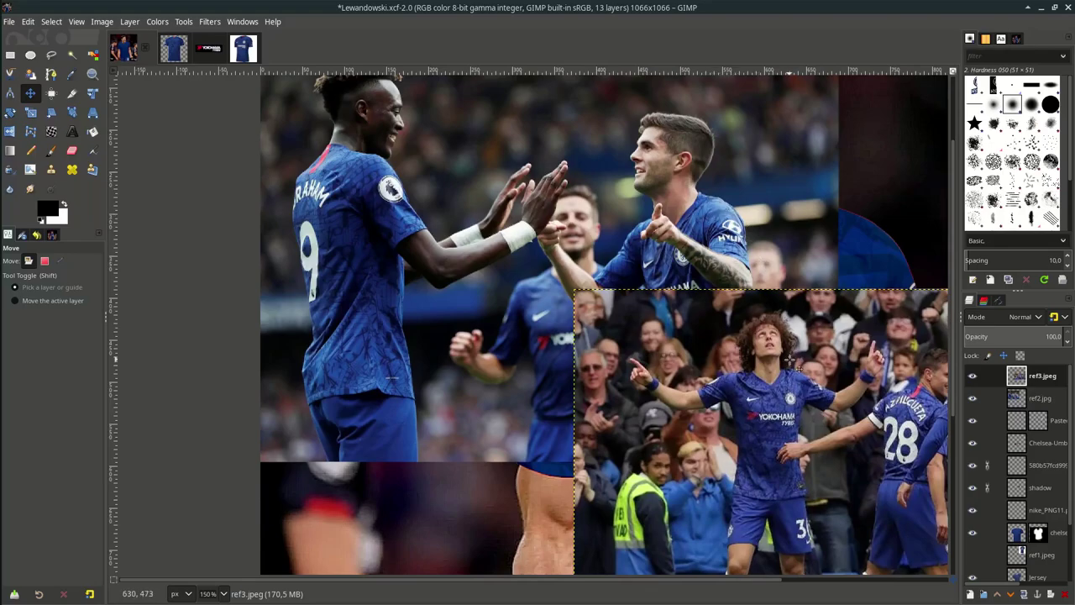
left_click_drag(790, 360, 655, 188)
- Compare the shorts' number and logo placement in ref3.jpeg with Lewandowski's shorts, and hide the ref3.jpeg and ref2.jpg layers
scroll(668, 371, "up", 2)
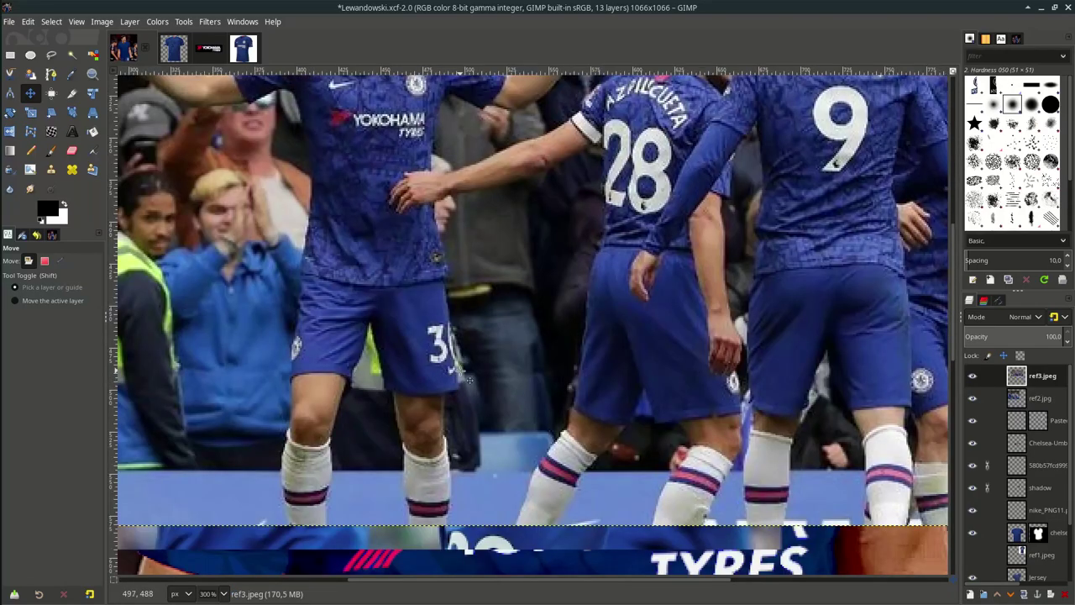
scroll(452, 376, "down", 2)
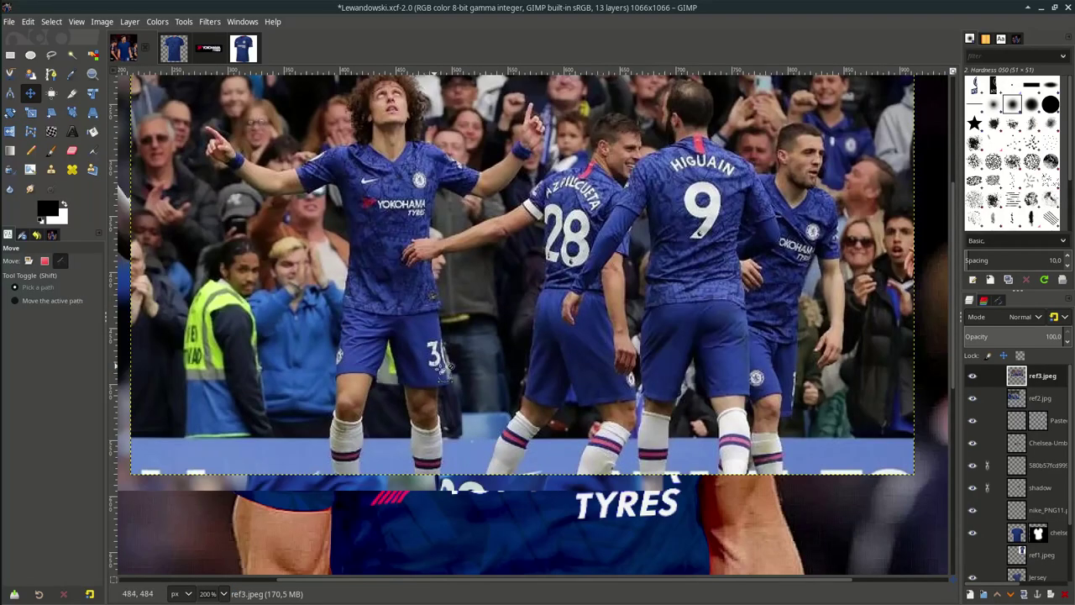
scroll(400, 376, "down", 5)
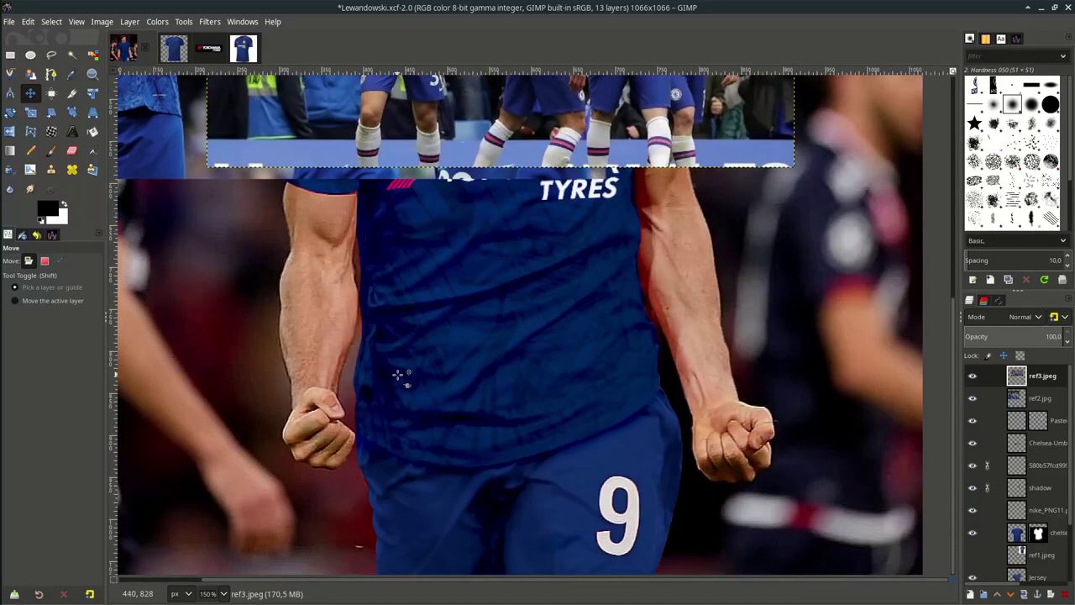
scroll(414, 460, "up", 1)
scroll(492, 372, "down", 5)
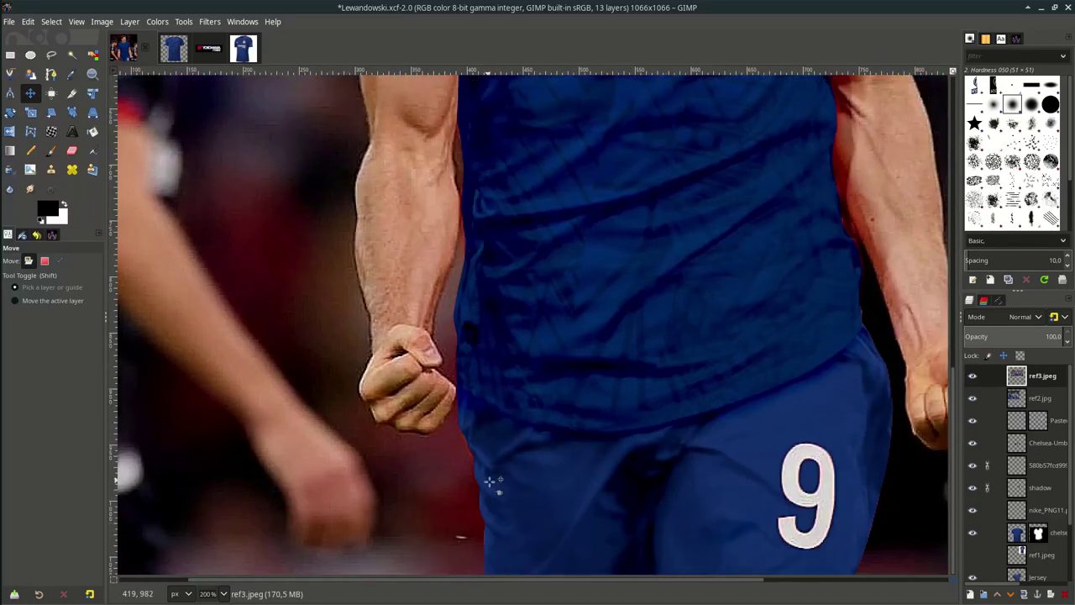
scroll(477, 546, "down", 3)
scroll(483, 347, "up", 1)
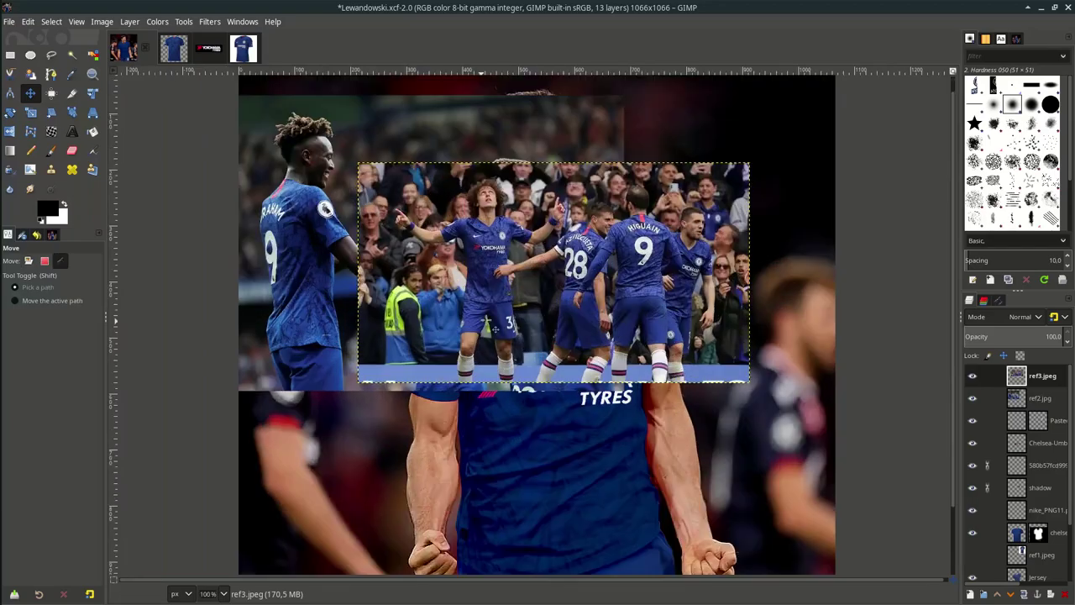
left_click_drag(974, 378, 975, 409)
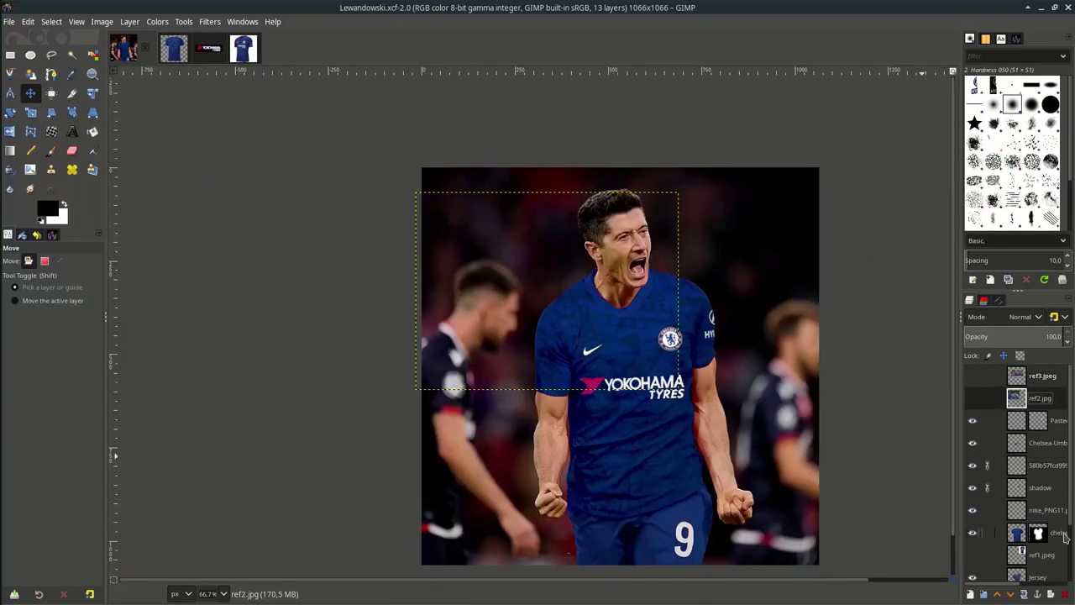
- Duplicate the Nike swoosh layer, move the copy onto the shorts just below the number 9, and save the project
left_click(1061, 510)
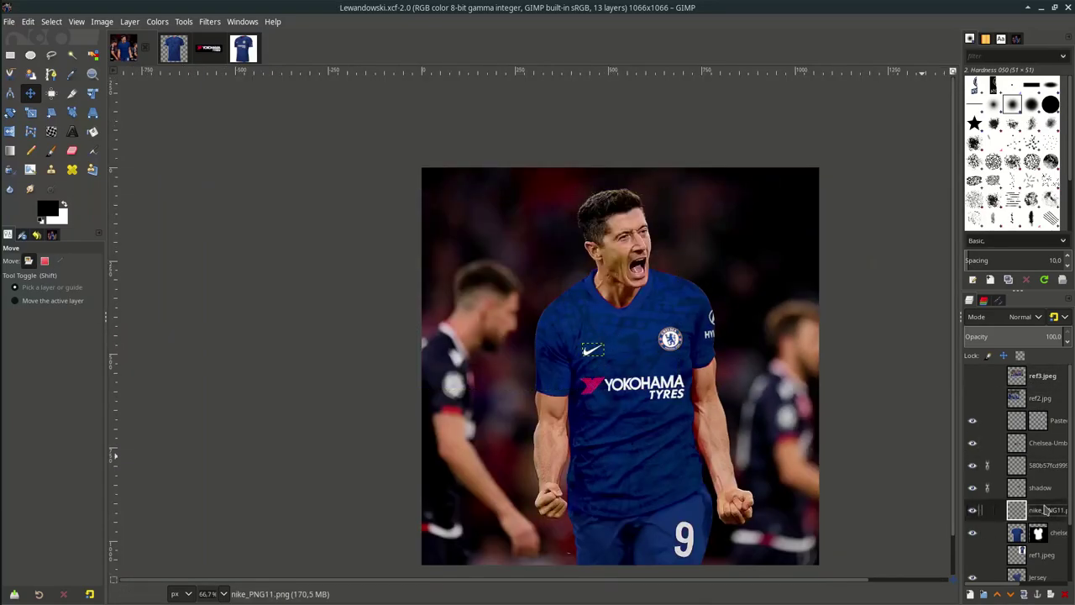
scroll(1068, 520, "down", 1)
left_click(1025, 594)
scroll(761, 456, "down", 1)
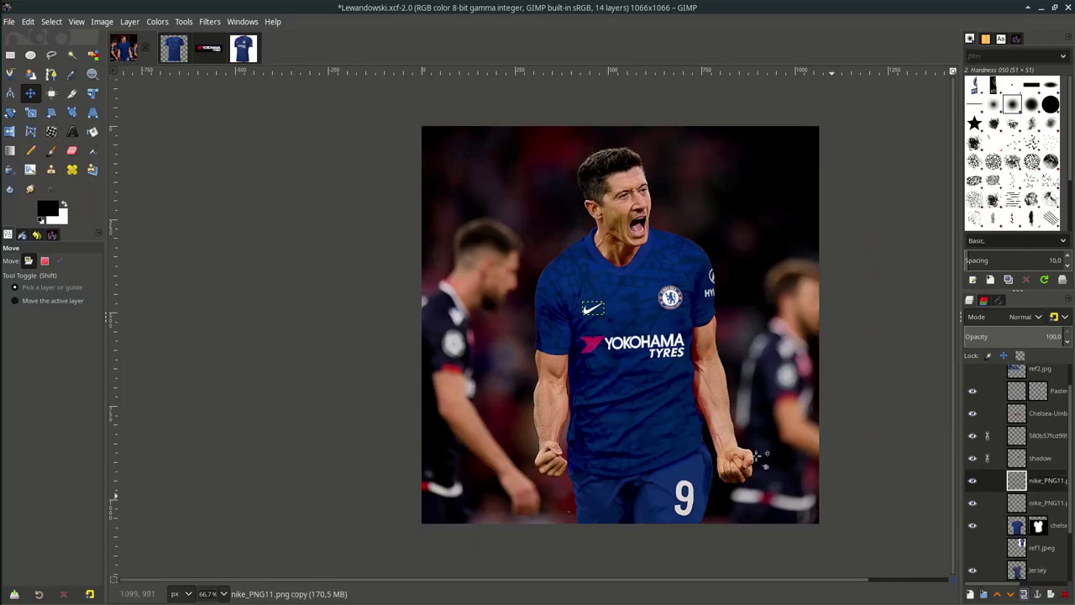
scroll(675, 368, "up", 1)
scroll(534, 277, "down", 1)
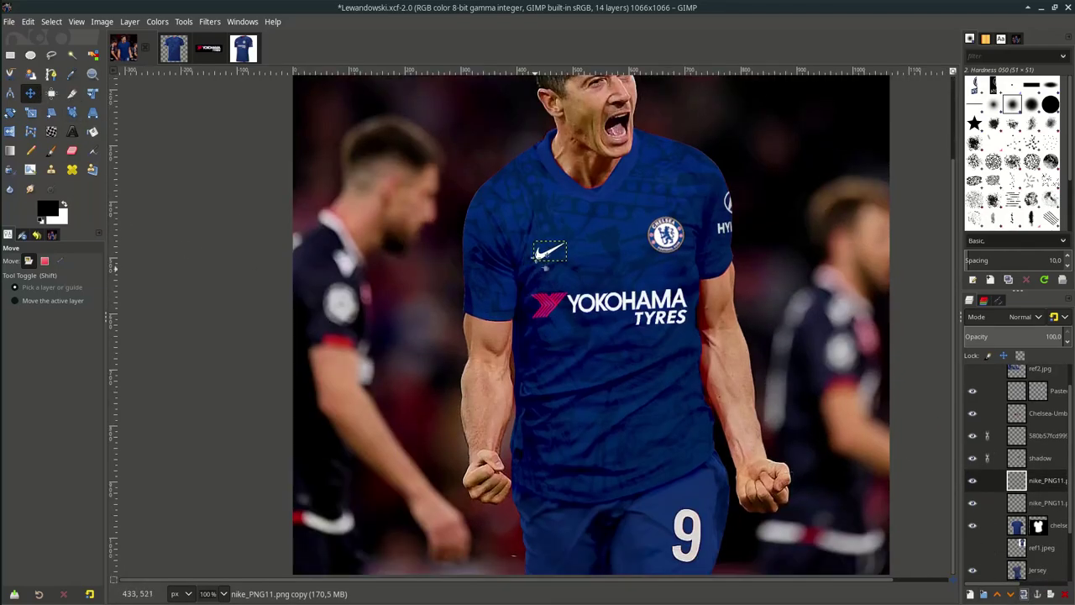
left_click_drag(553, 265, 675, 567)
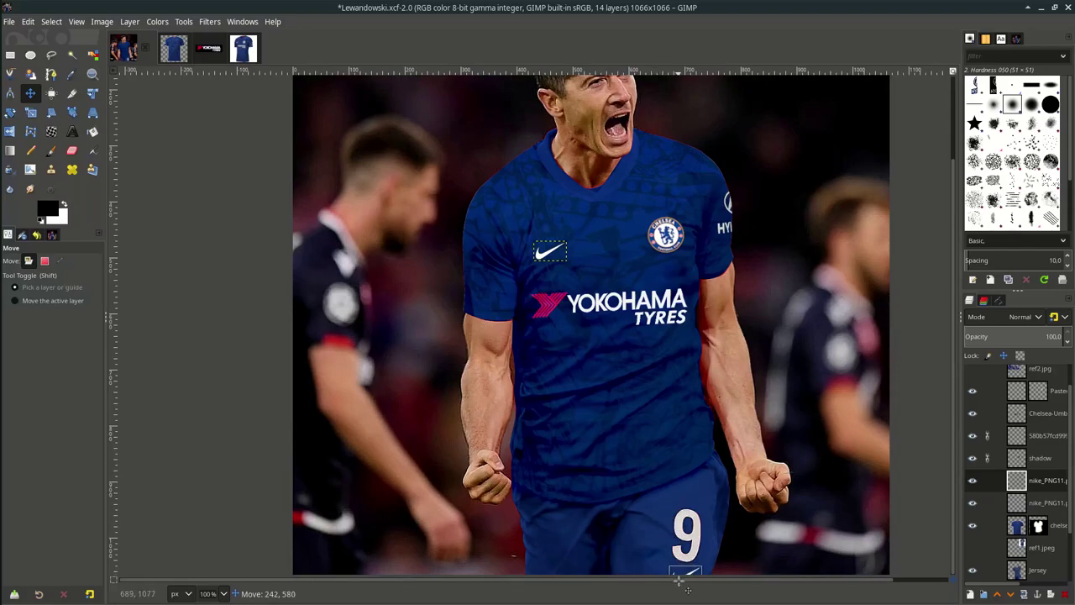
left_click_drag(678, 580, 681, 580)
key("2")
scroll(687, 580, "down", 1)
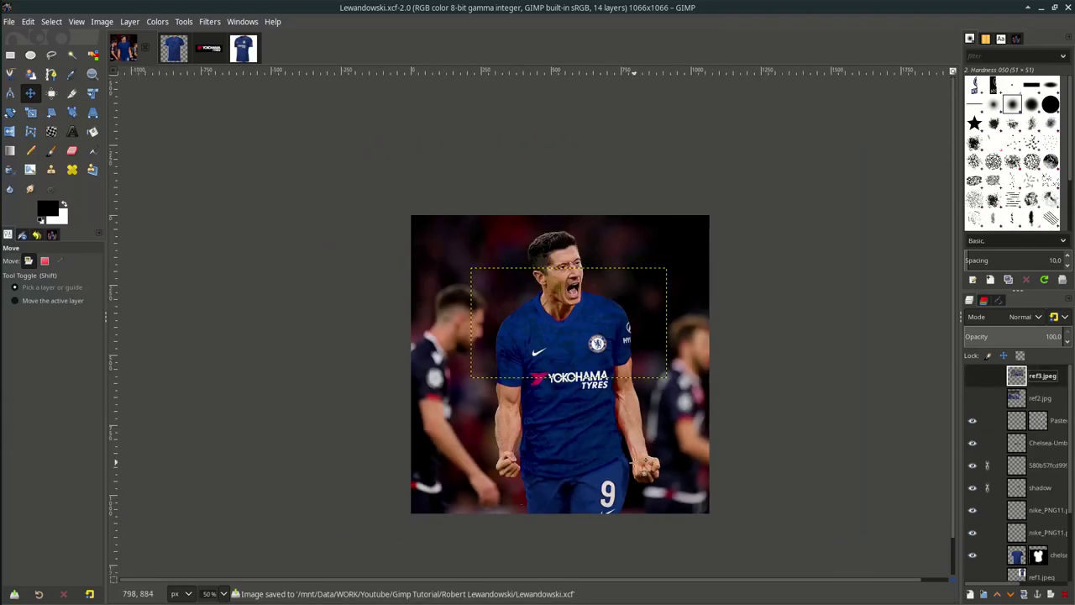
- Open new-premier-league-19-20-sleeve-badges (2).jpg as a separate image
key("plus")
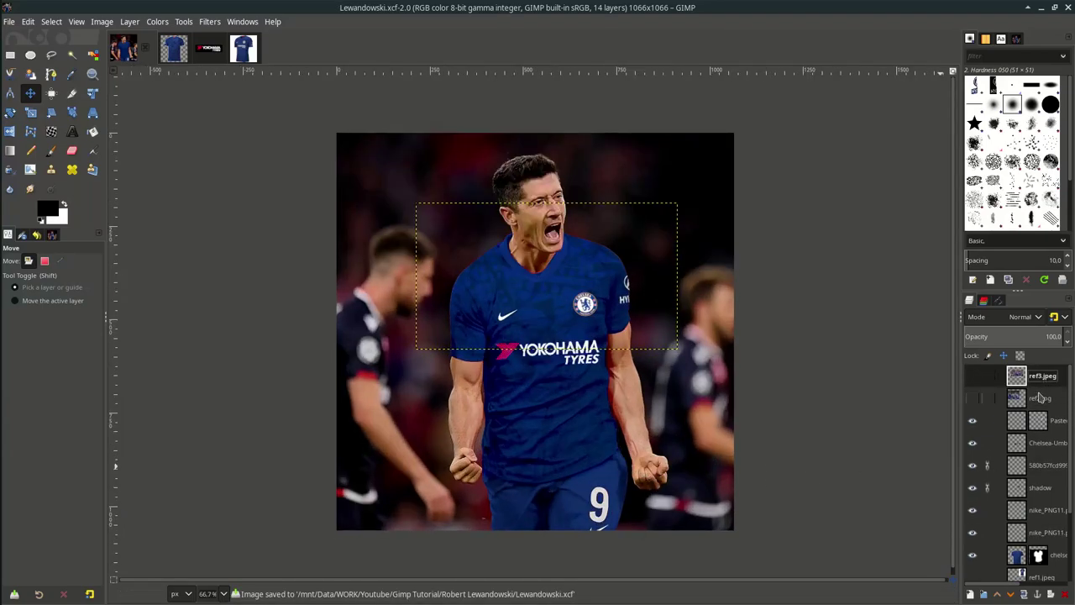
left_click(10, 21)
left_click(25, 65)
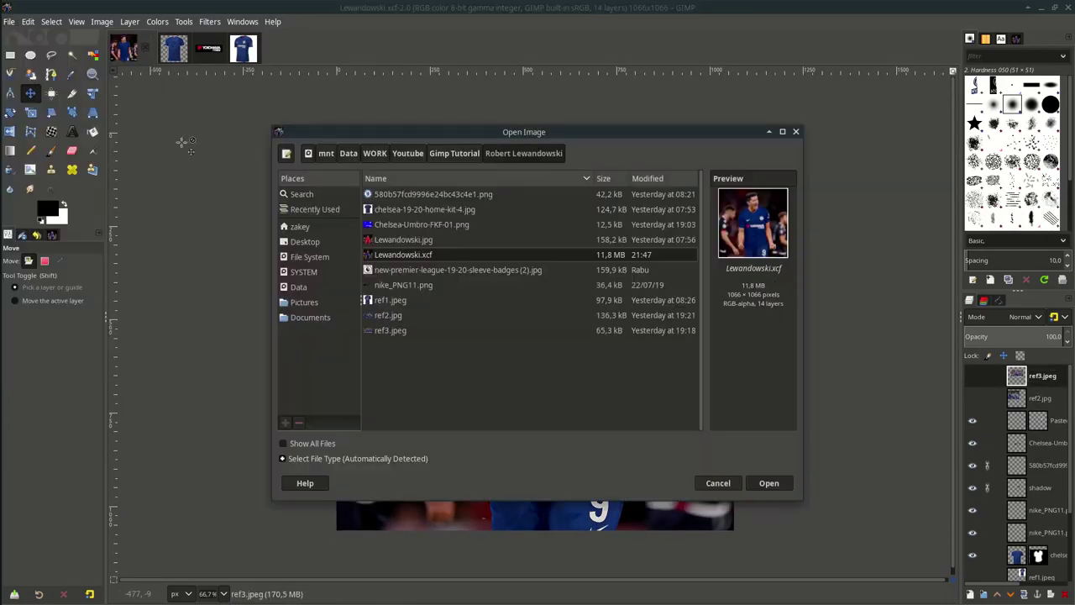
left_click(462, 272)
double_click(463, 273)
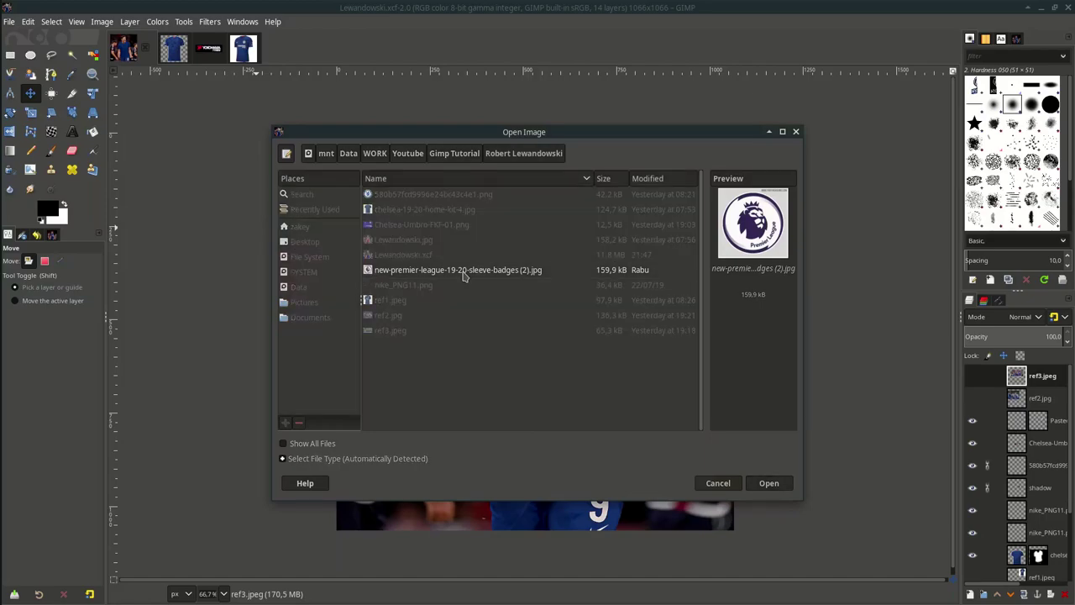
- Add an alpha channel to the badge layer, fuzzy-select its grey background at threshold 15, delete it and clear the selection
key("u")
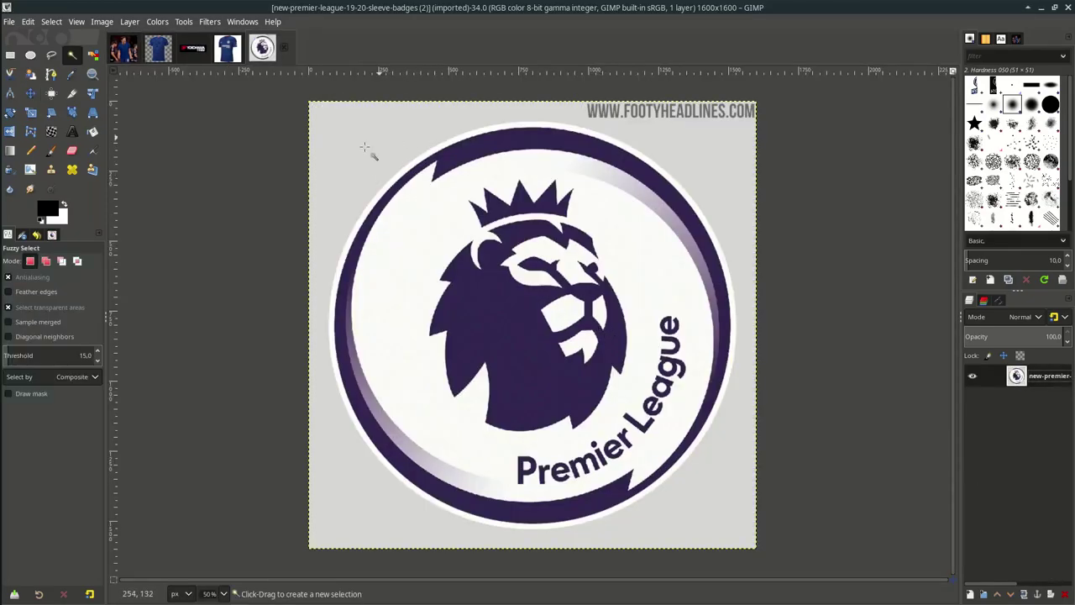
right_click(1028, 375)
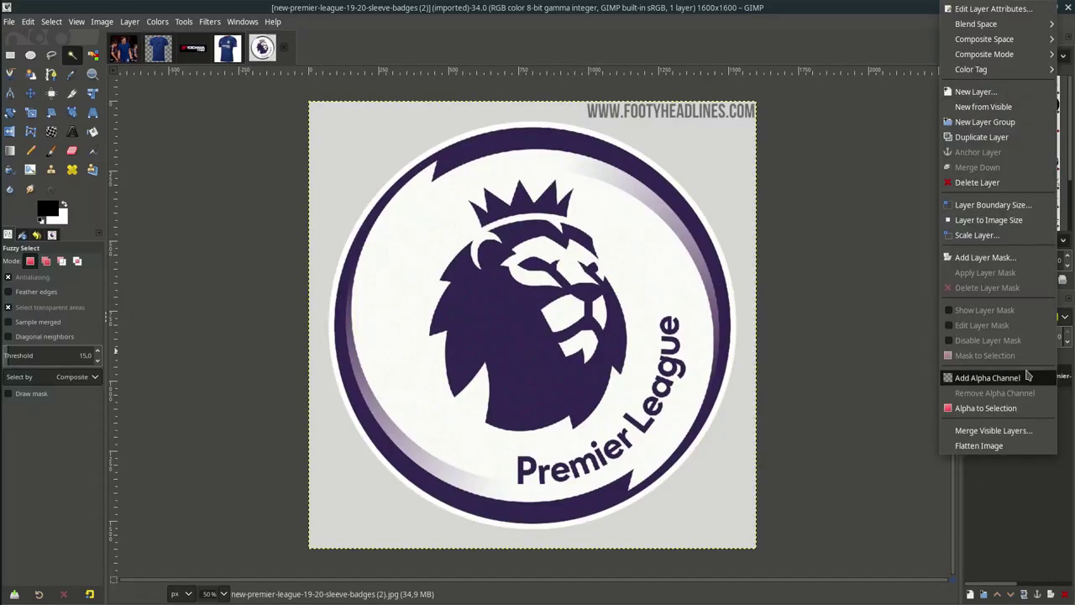
left_click(1026, 379)
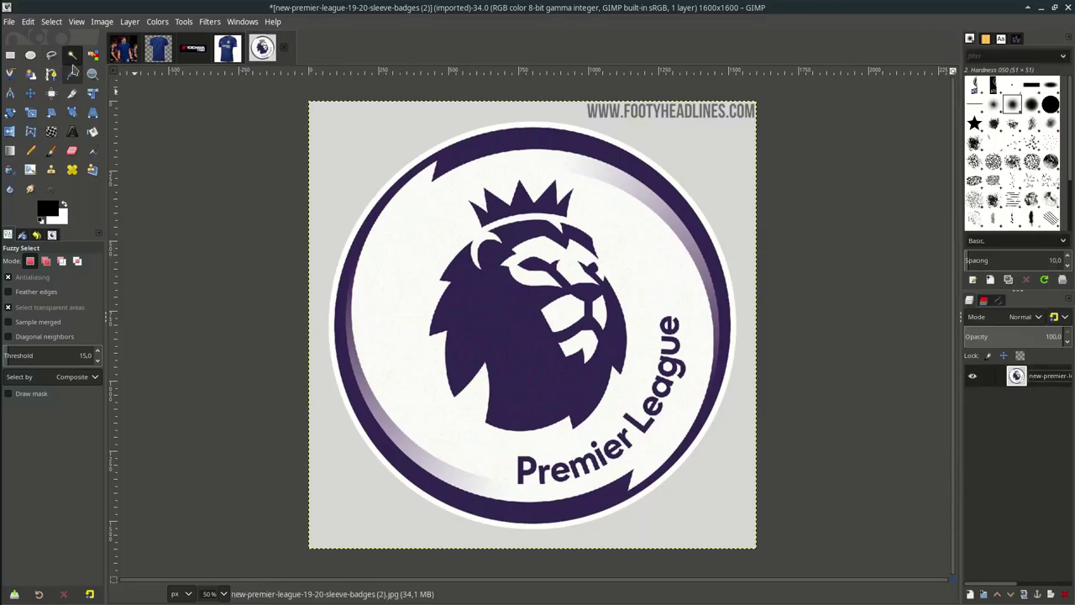
left_click(354, 148)
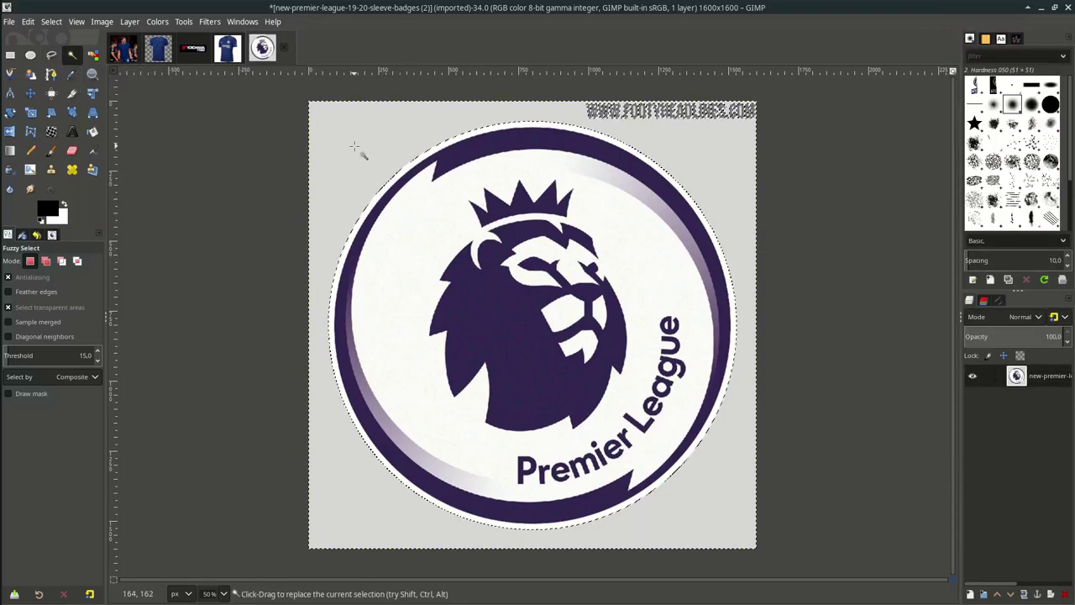
key("Delete")
key("ctrl+shift+a")
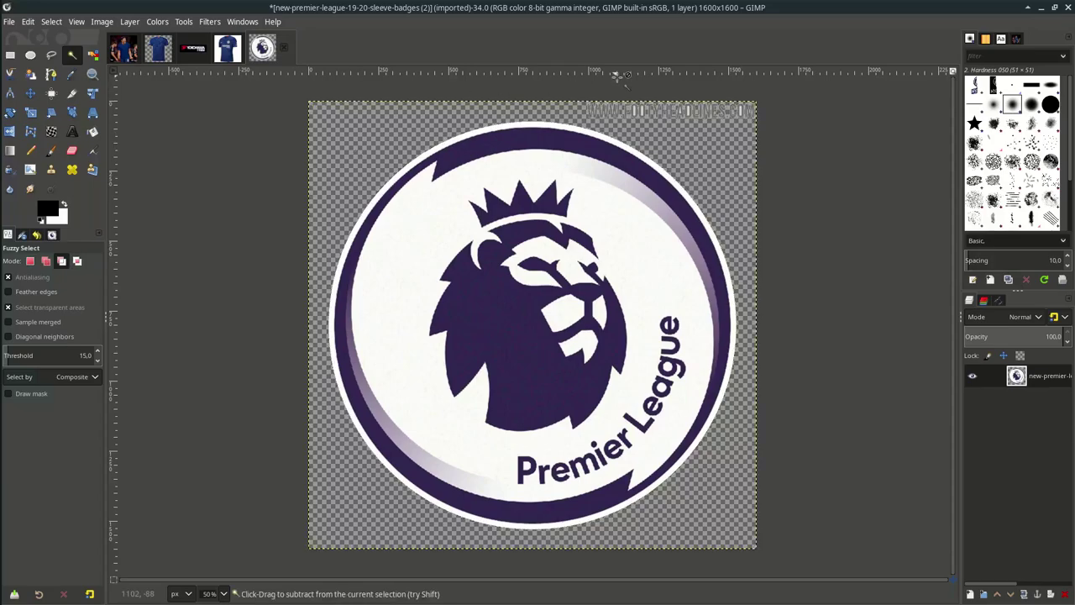
- Erase the leftover website watermark above the badge with a size 62 Eraser
key("1")
left_click(72, 151)
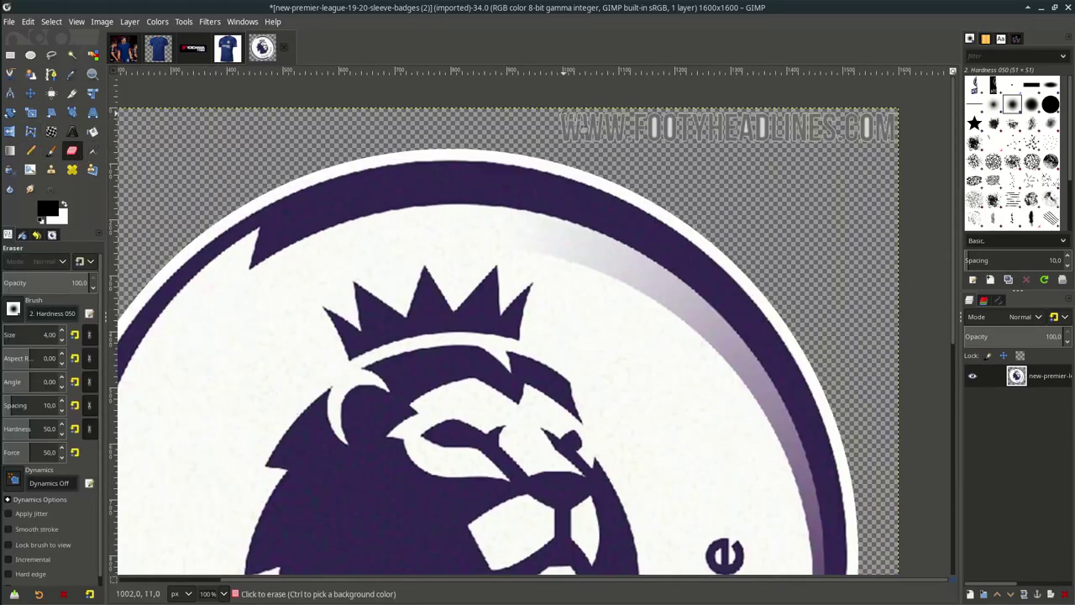
left_click_drag(13, 336, 38, 336)
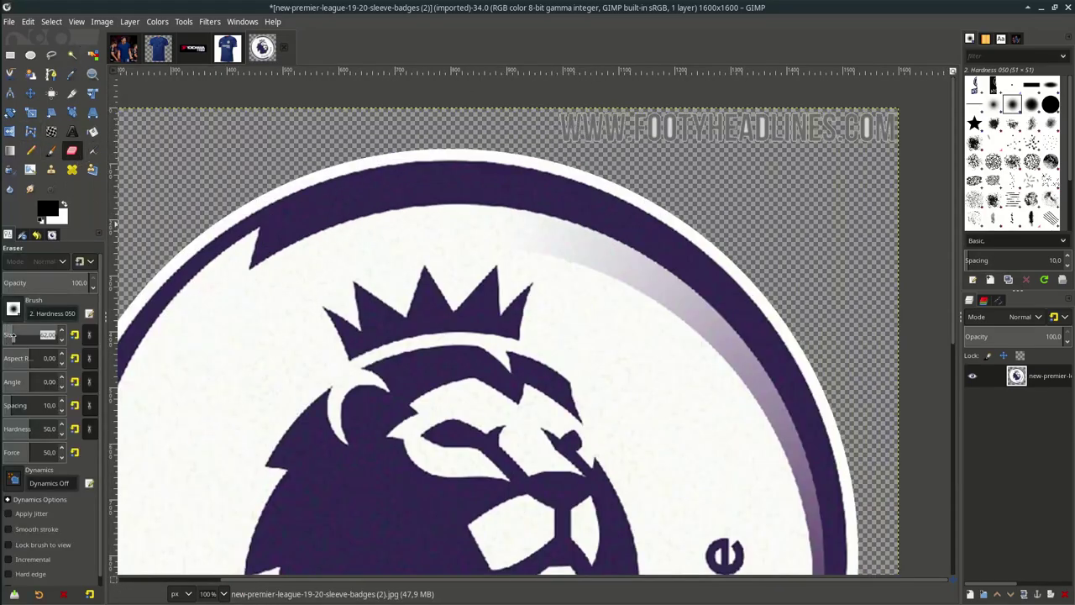
mouse_move(554, 127)
left_mouse_down()
mouse_move(708, 136)
mouse_move(917, 127)
mouse_move(591, 118)
left_mouse_up()
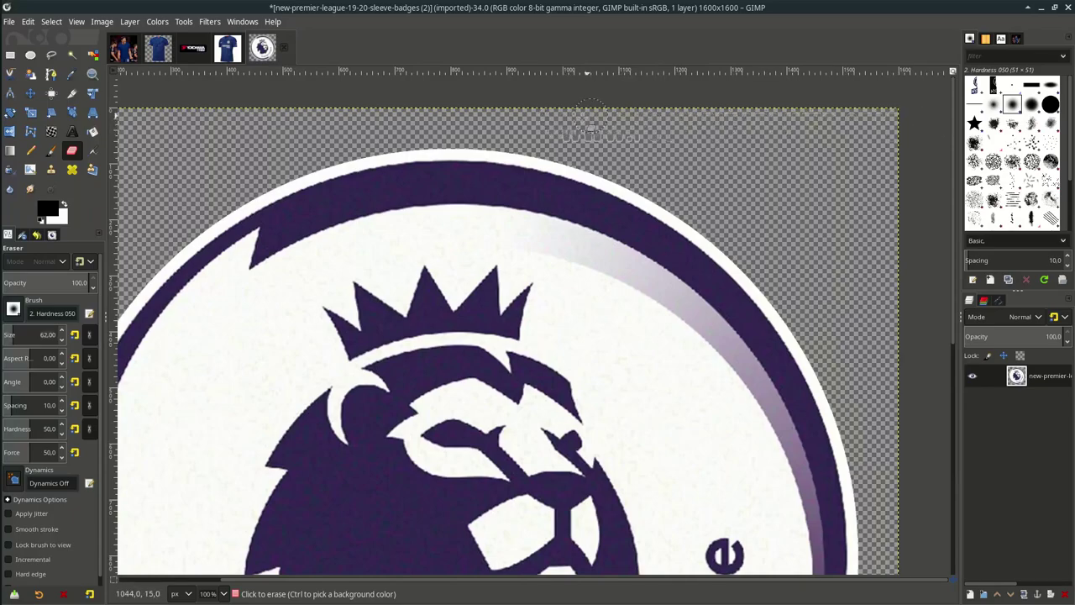
- Copy the Premier League badge layer into Lewandowski.xcf, scale it down proportionally and place it over the outer edge of the sleeve beside the Nike logo
scroll(874, 118, "down", 4)
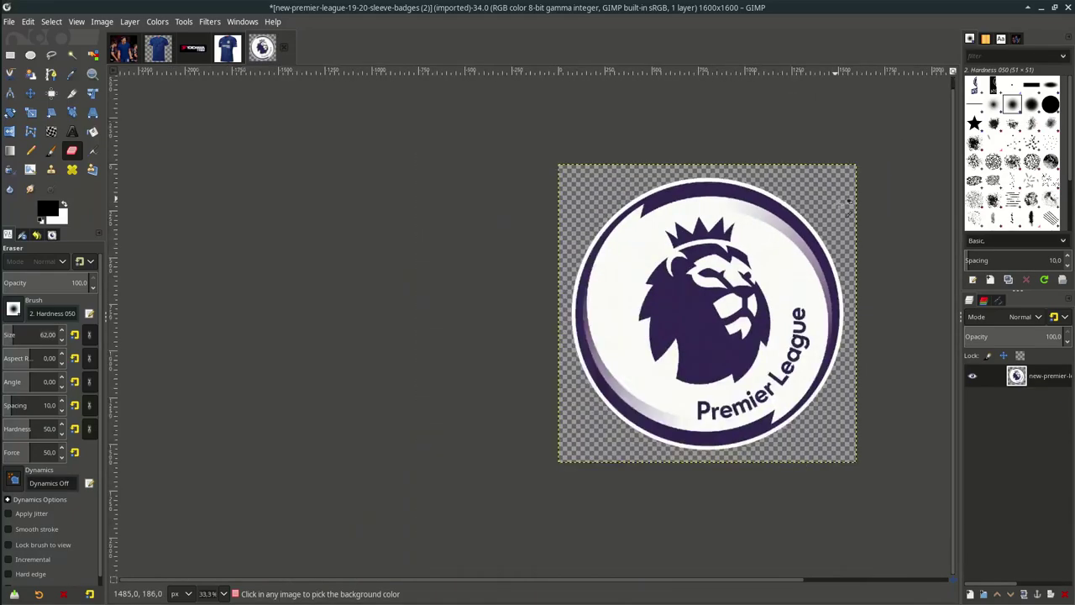
left_click_drag(1021, 381, 493, 316)
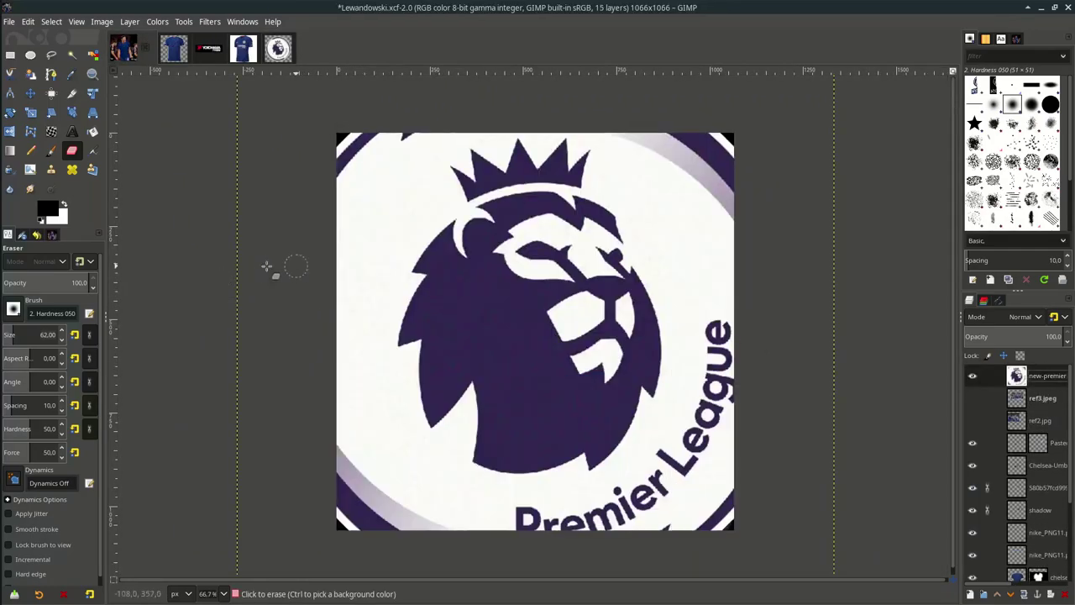
left_click(33, 118)
scroll(444, 321, "down", 2)
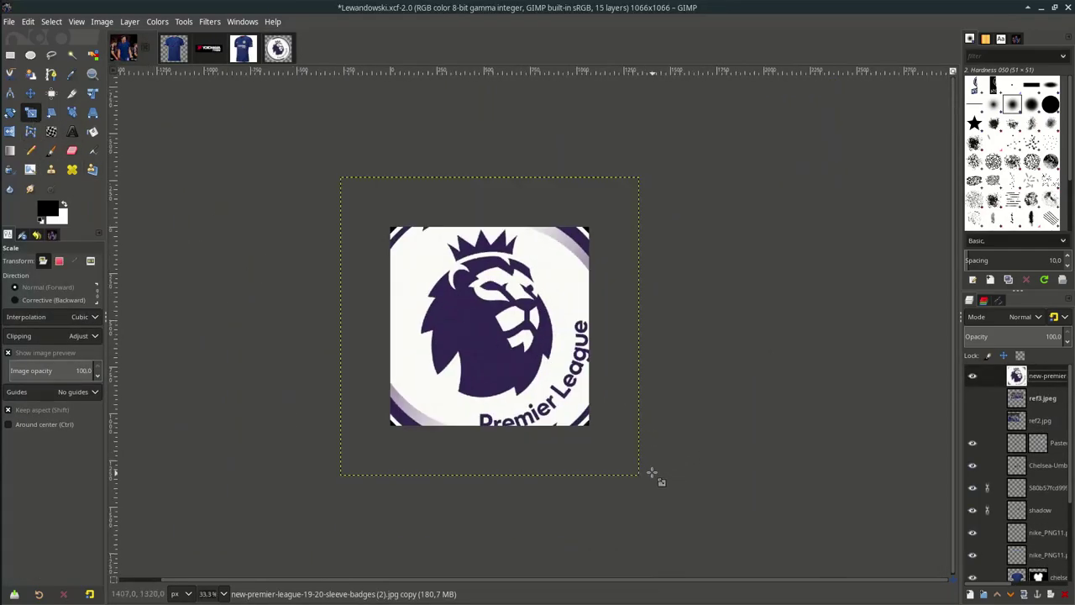
left_click_drag(598, 436, 496, 334)
scroll(493, 331, "up", 3)
left_click_drag(630, 457, 442, 348)
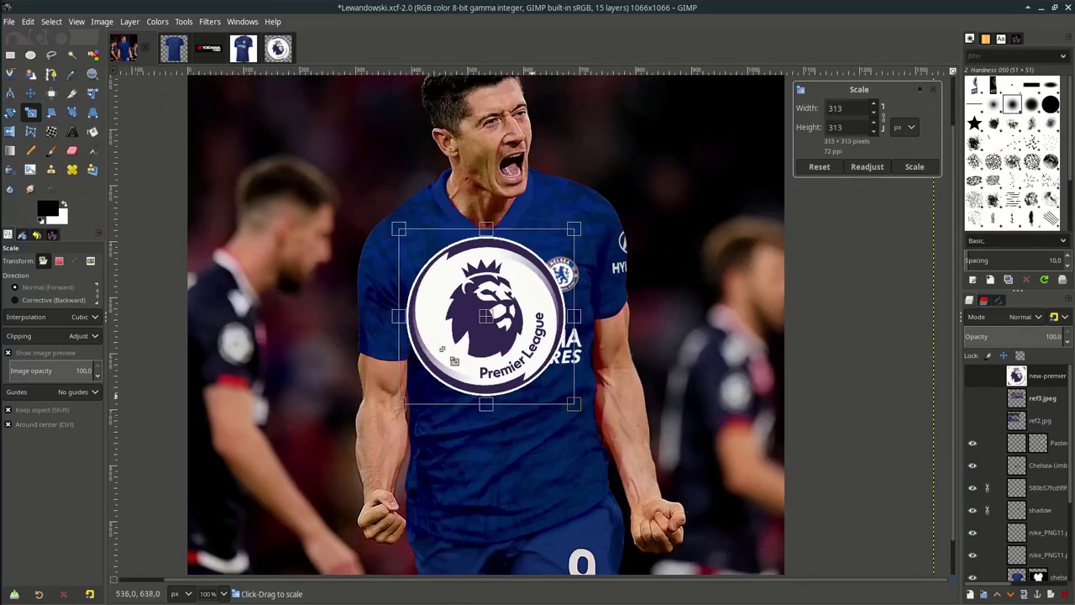
left_click_drag(488, 318, 378, 287)
scroll(398, 301, "up", 2)
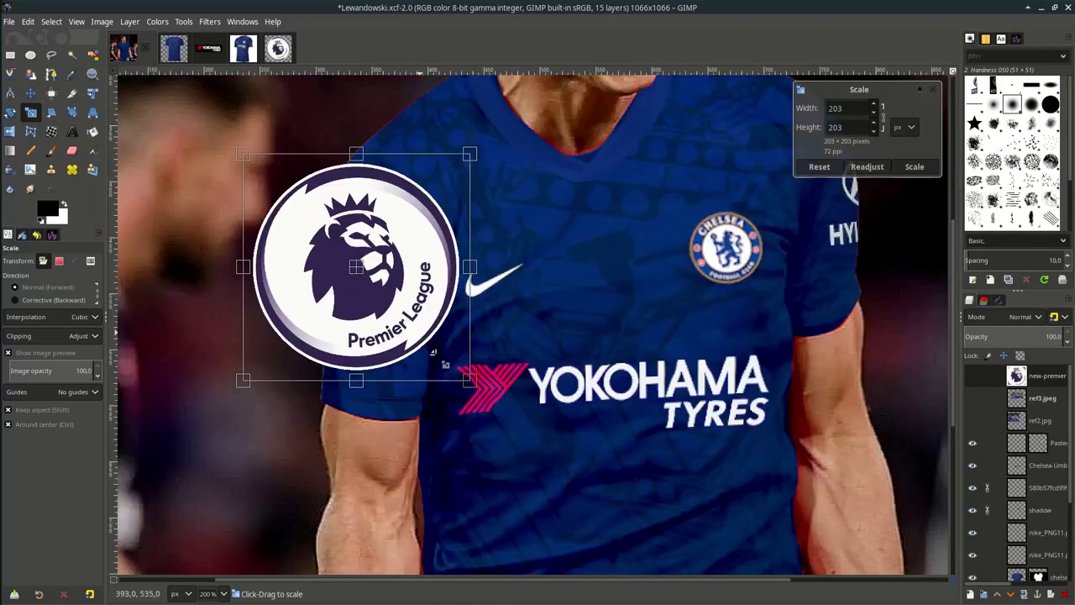
left_click_drag(468, 383, 420, 331)
left_click_drag(359, 266, 334, 286)
key("Return")
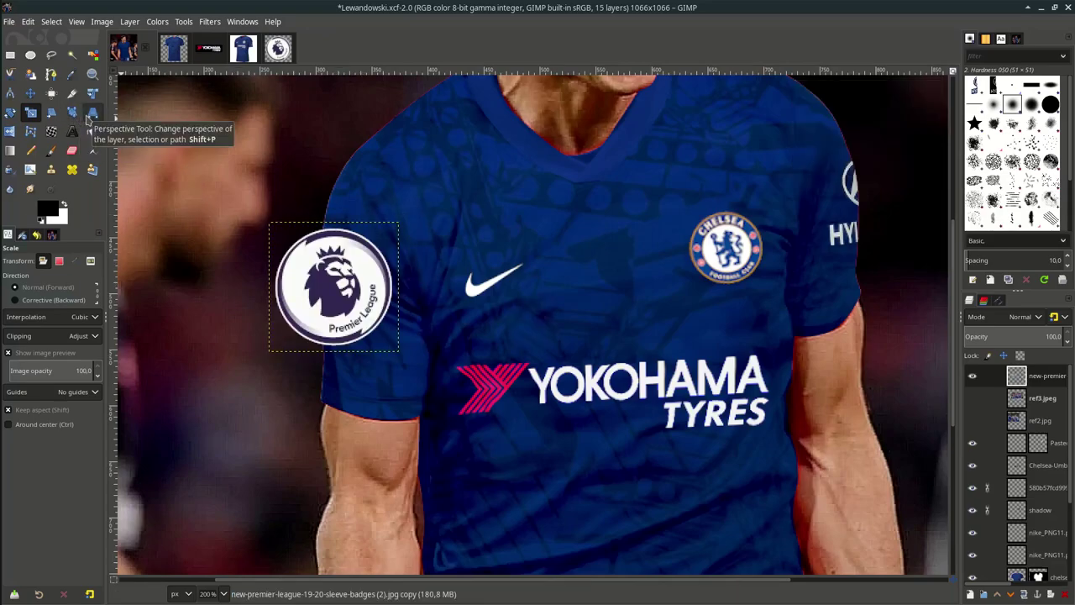
- Apply a Perspective transform to the Premier League badge, narrowing it and tapering its outer side to match the angle of the sleeve
left_click_drag(258, 231, 279, 231)
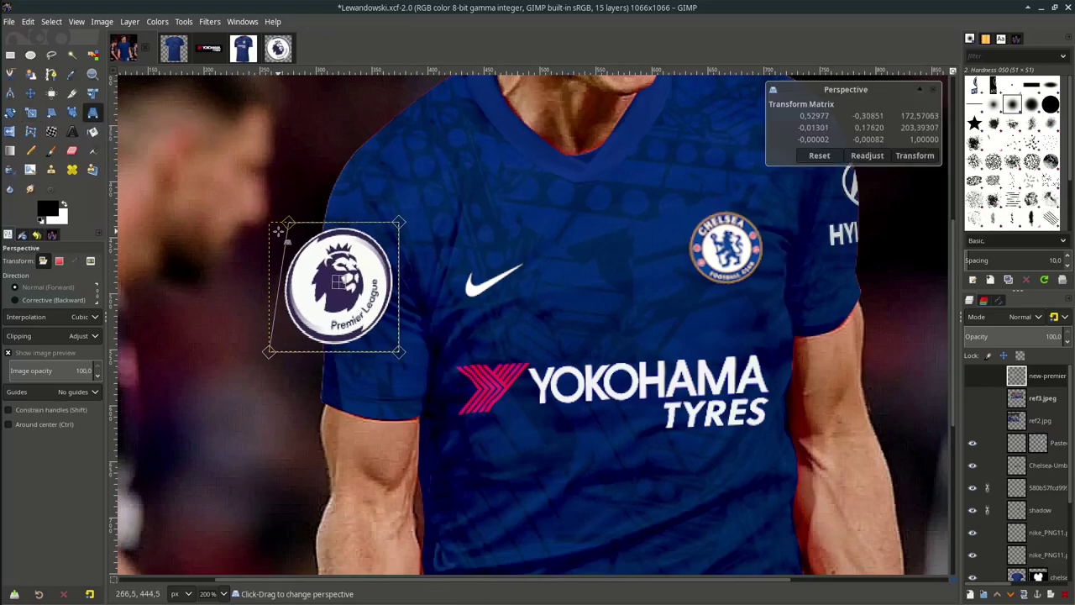
left_click_drag(269, 352, 288, 336)
left_click_drag(399, 221, 380, 223)
left_click_drag(288, 336, 298, 330)
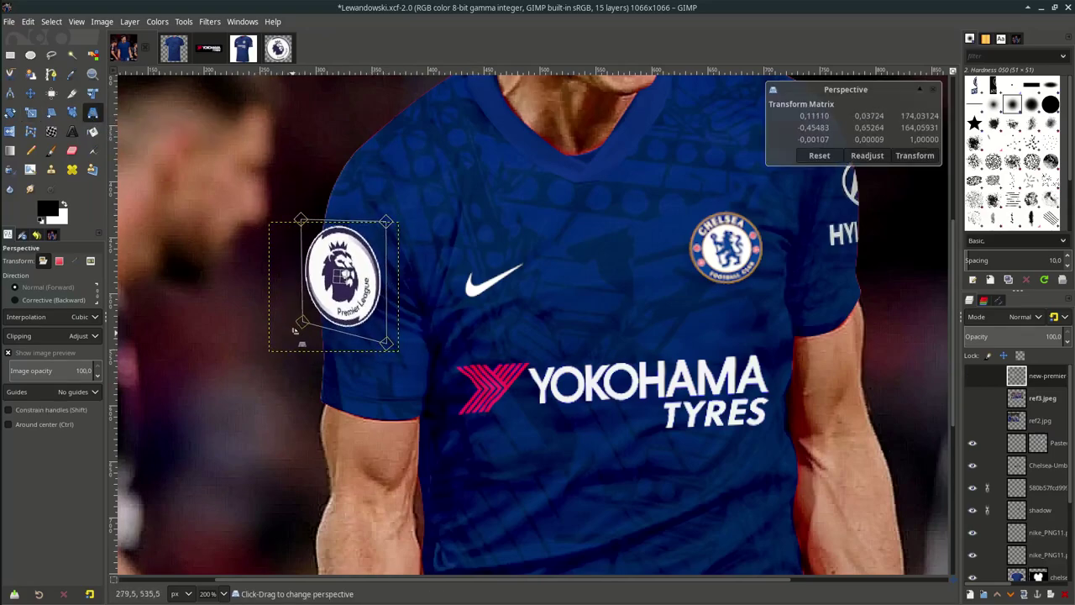
left_click_drag(388, 347, 378, 340)
key("Return")
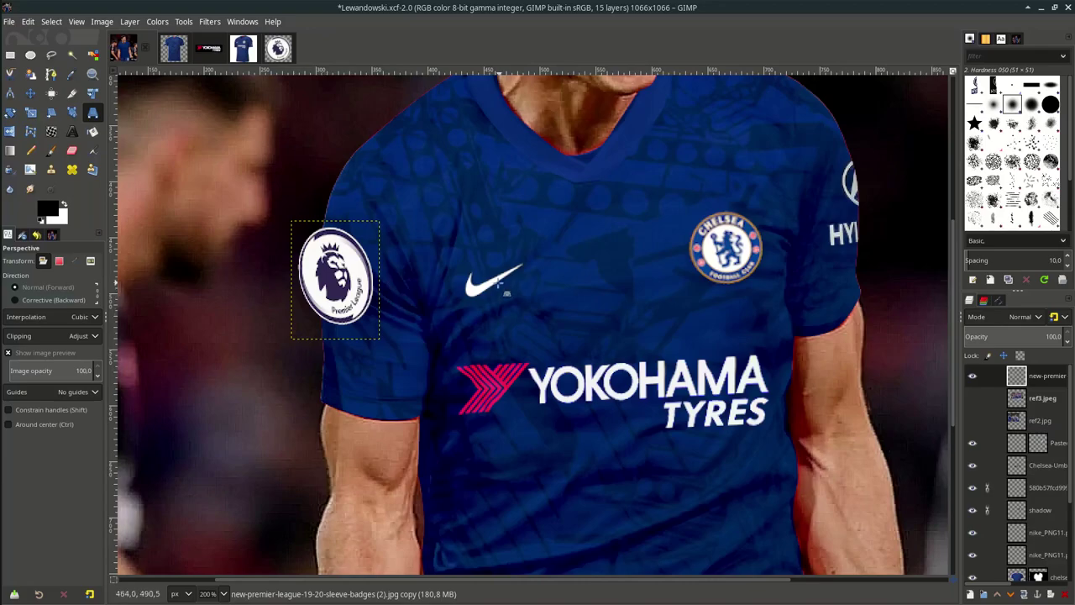
- Select the Jersey layer's opaque area and add a layer mask from that selection to the Premier League badge layer
scroll(1039, 513, "down", 2)
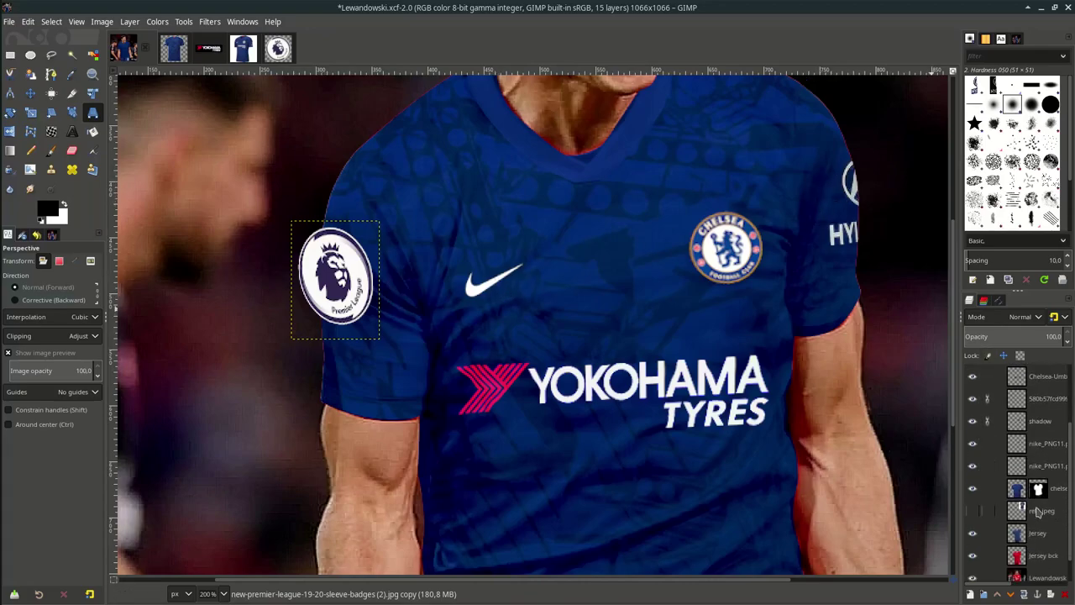
right_click(1016, 534)
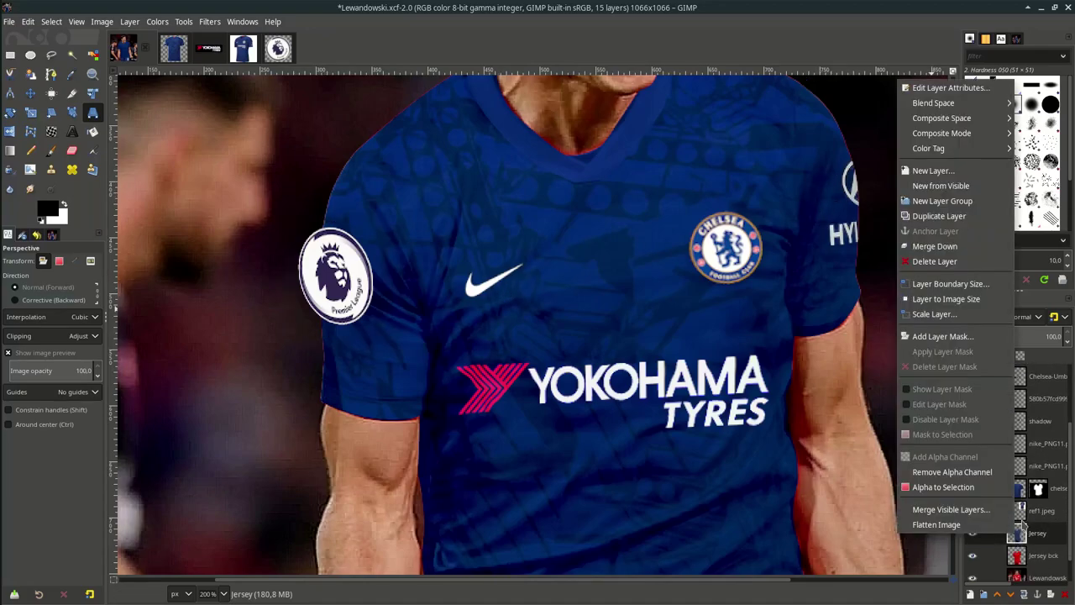
left_click(987, 488)
scroll(1019, 502, "up", 2)
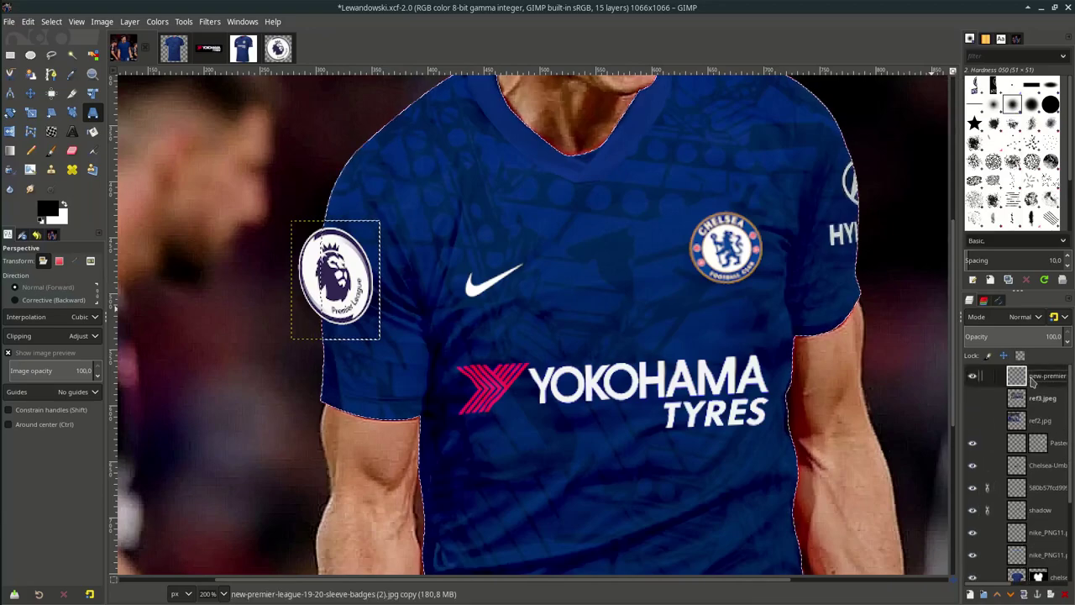
right_click(1034, 380)
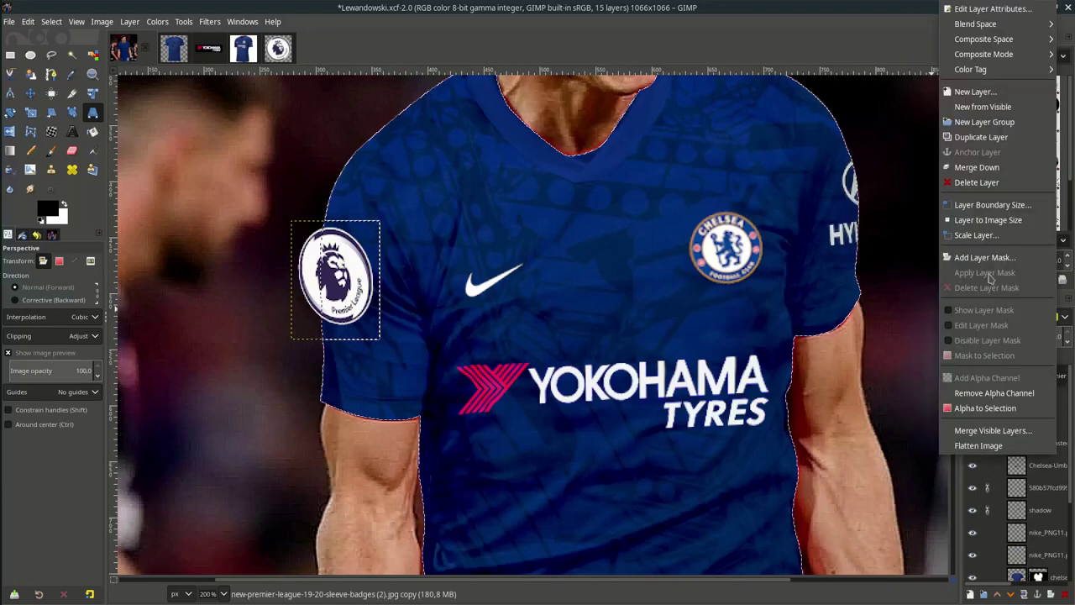
left_click(983, 257)
left_click(1044, 357)
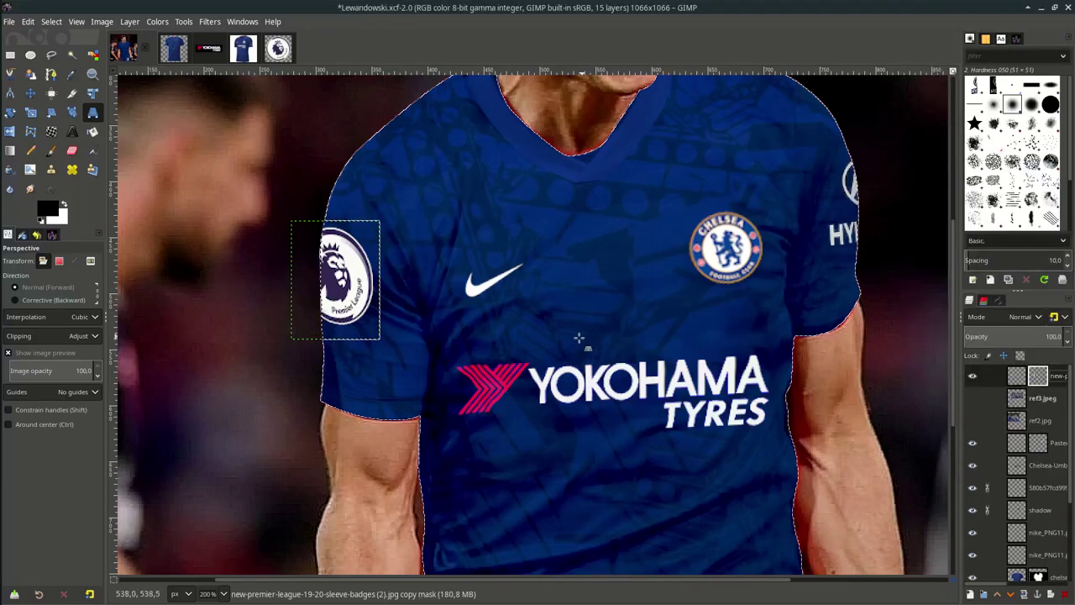
- Warp the Premier League badge's inner edge slightly with a size 75 Warp Transform brush moving pixels, and save the project
key("1")
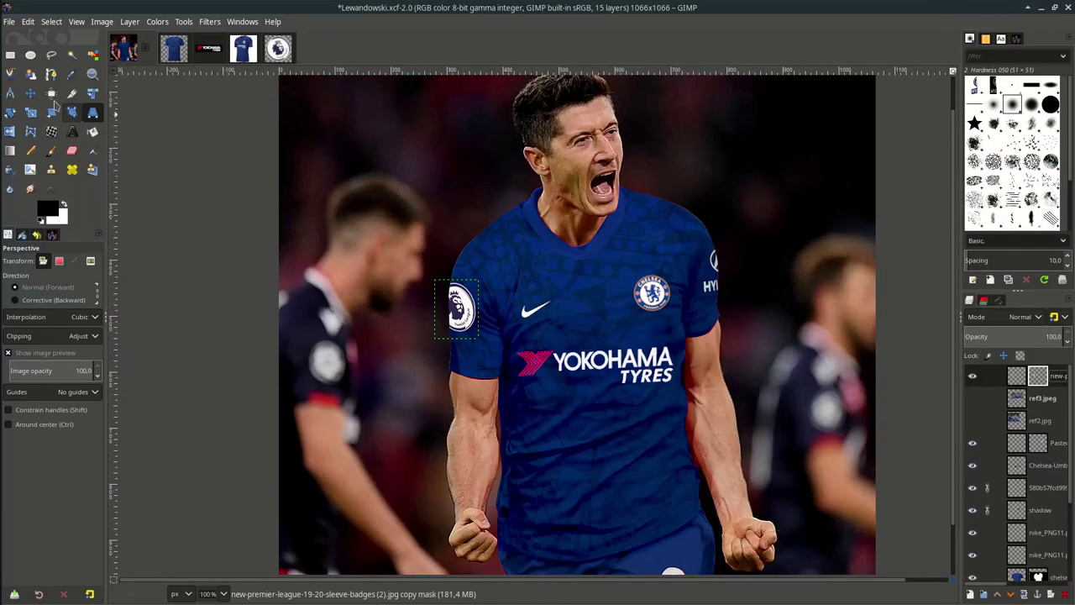
left_click(36, 100)
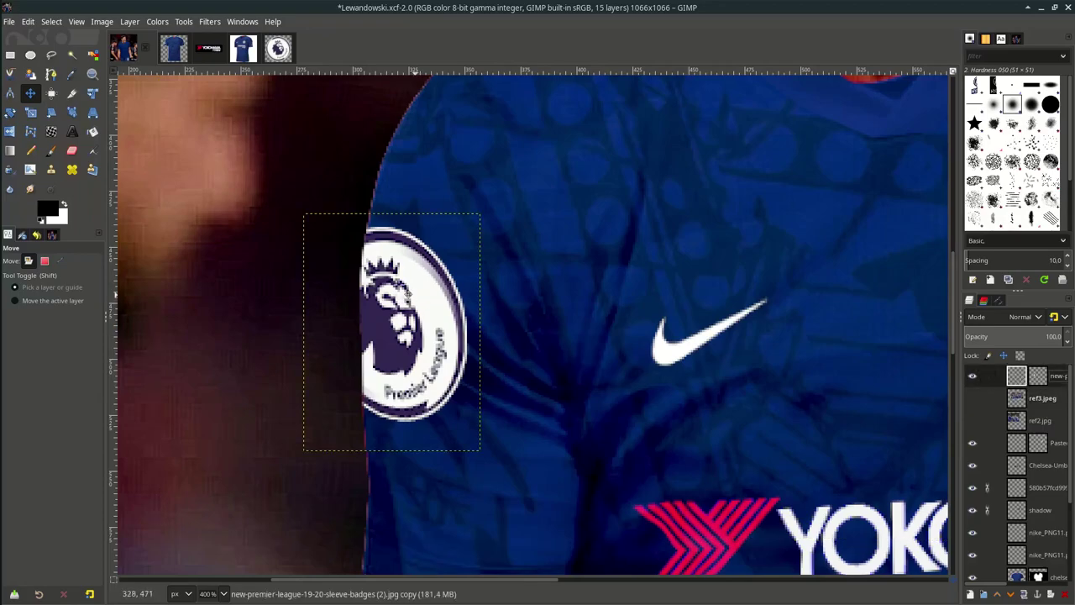
left_click(51, 132)
scroll(462, 330, "up", 1)
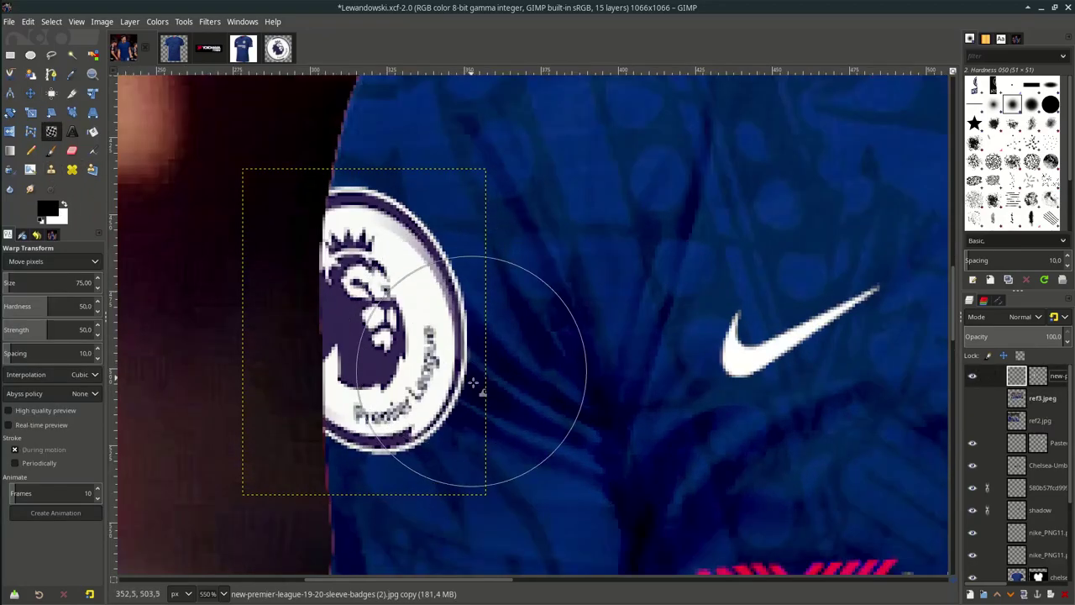
mouse_move(456, 384)
left_mouse_down()
mouse_move(457, 411)
mouse_move(484, 366)
mouse_move(464, 388)
left_mouse_up()
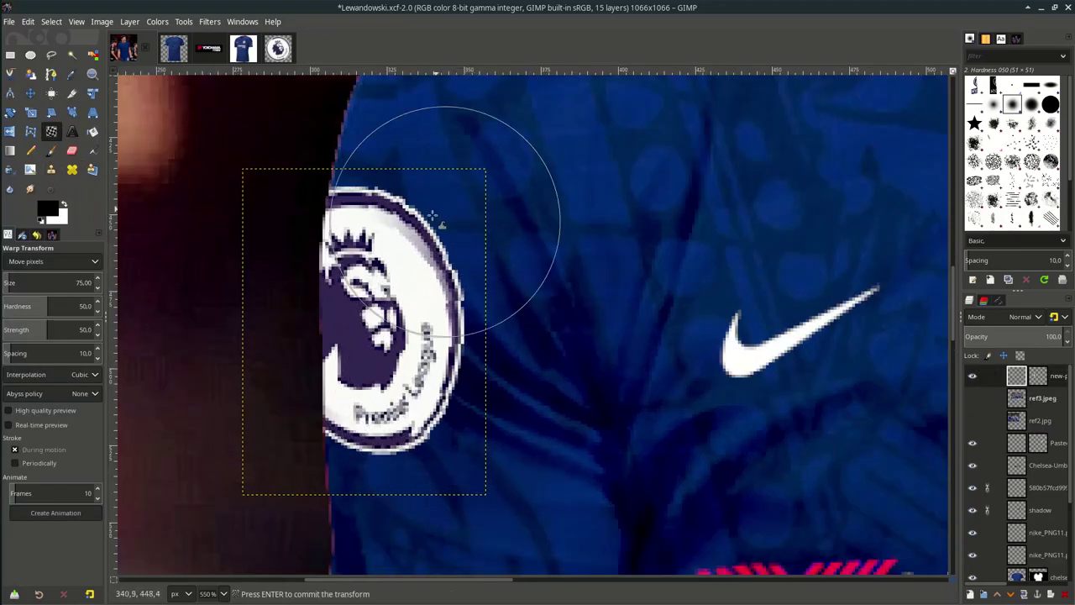
scroll(529, 361, "down", 6)
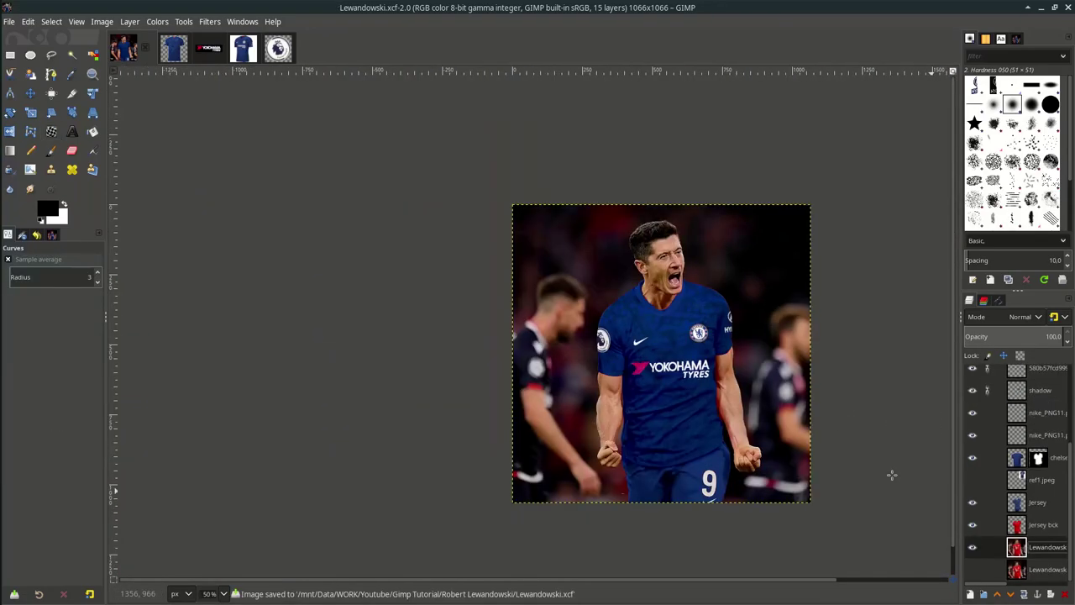
key("ctrl+s")
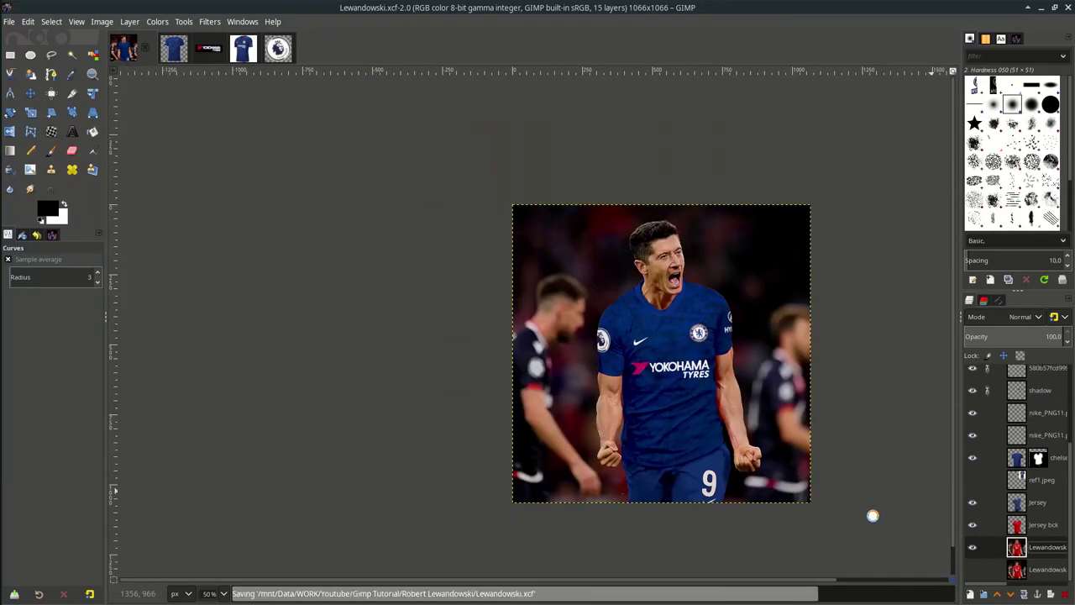